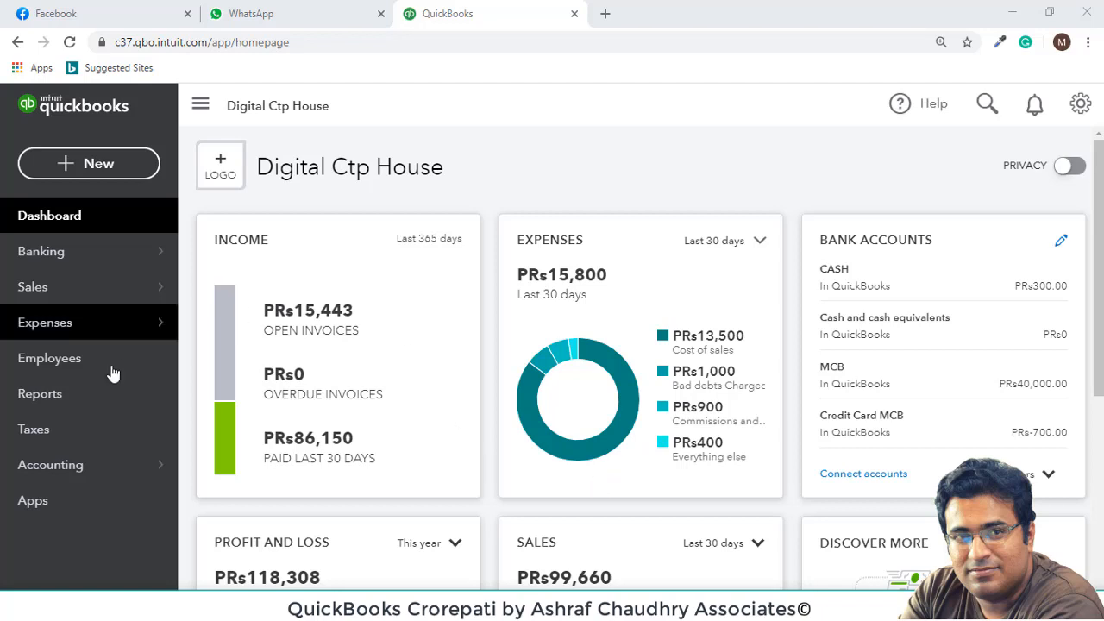
Start a new employee record from the employee list and enter the employee's name in the title field.
left_click(88, 377)
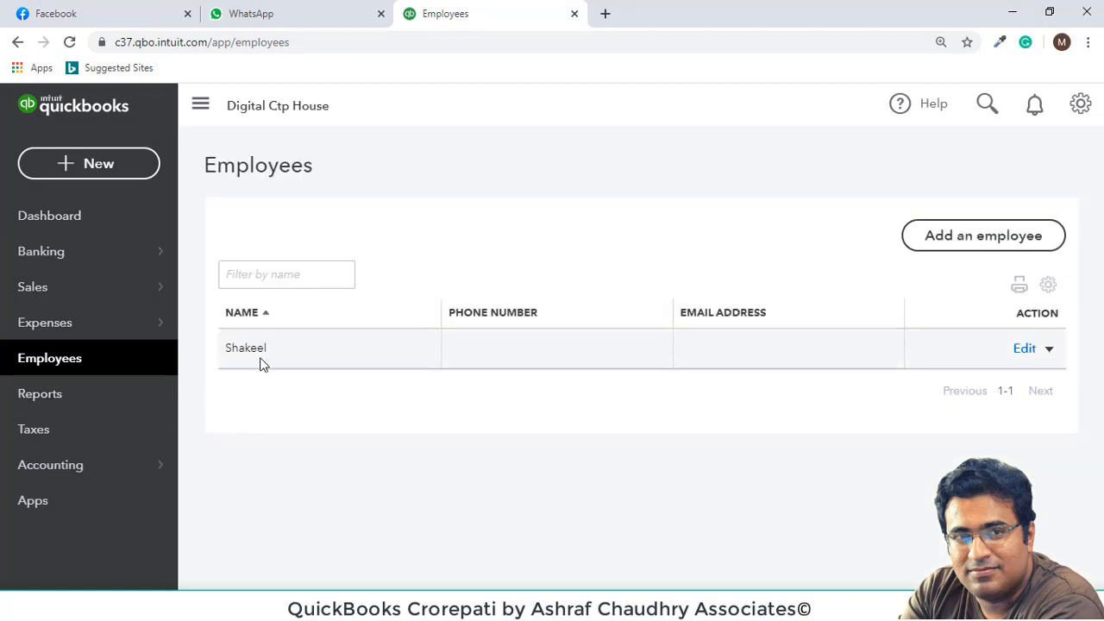
left_click(988, 233)
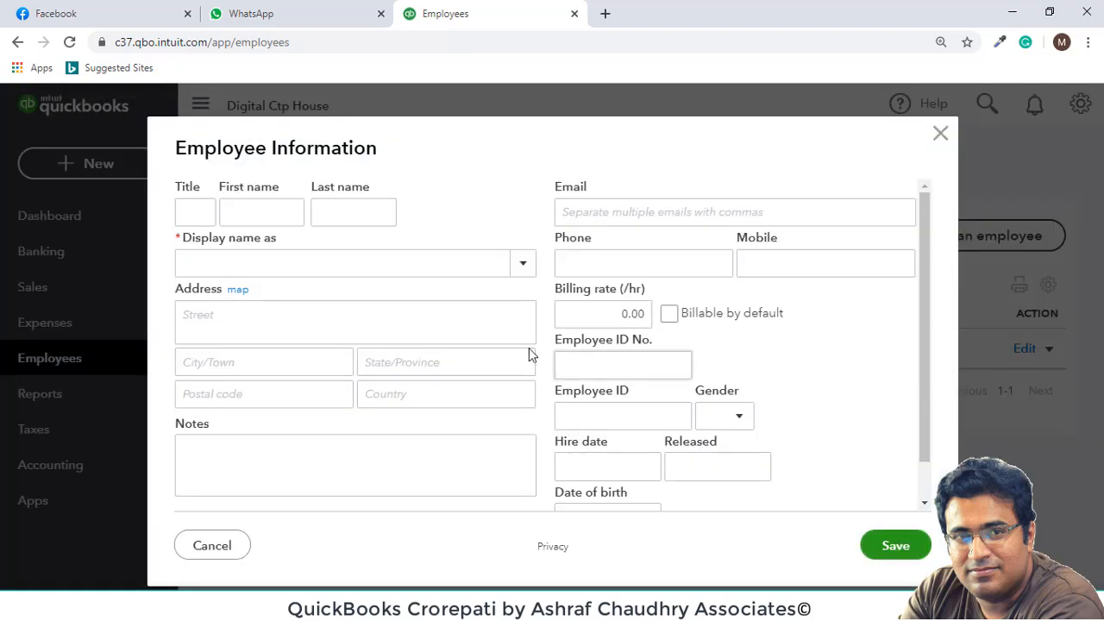
left_click(213, 211)
type("A")
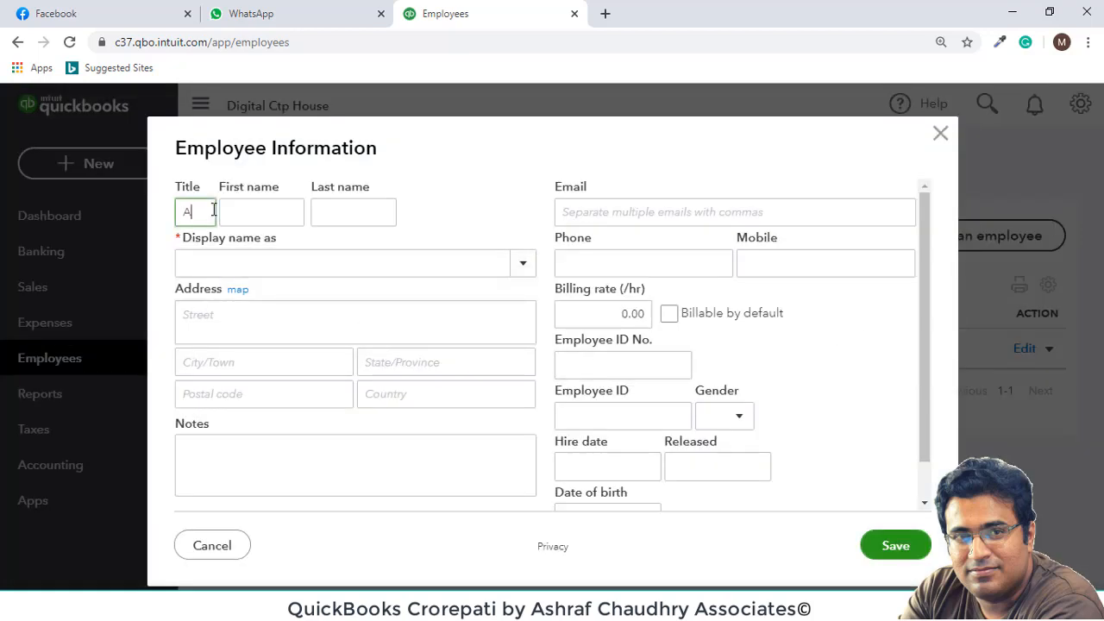
type("sad")
key("Tab")
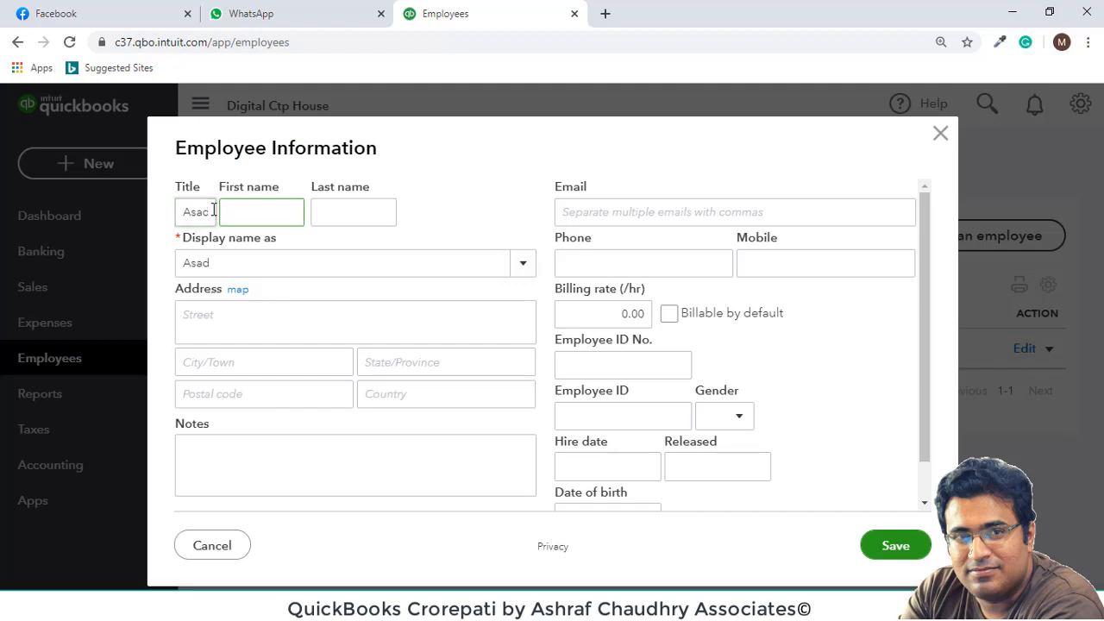
Examine the employee form's remaining name, address, notes, email, phone and hourly billing rate fields.
left_click(351, 210)
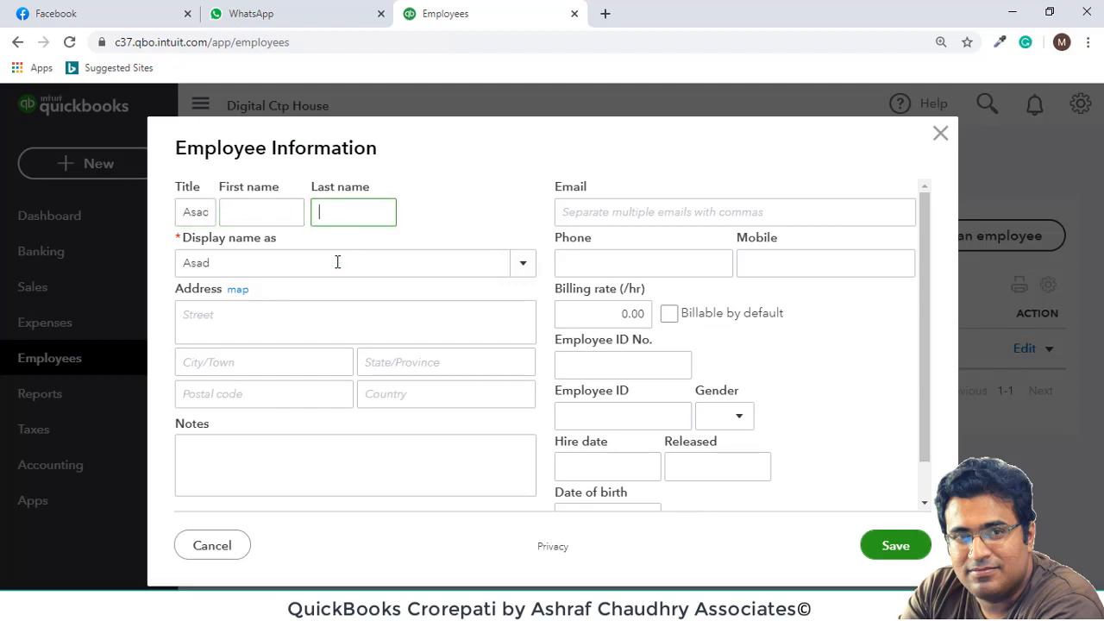
left_click(240, 323)
left_click(256, 362)
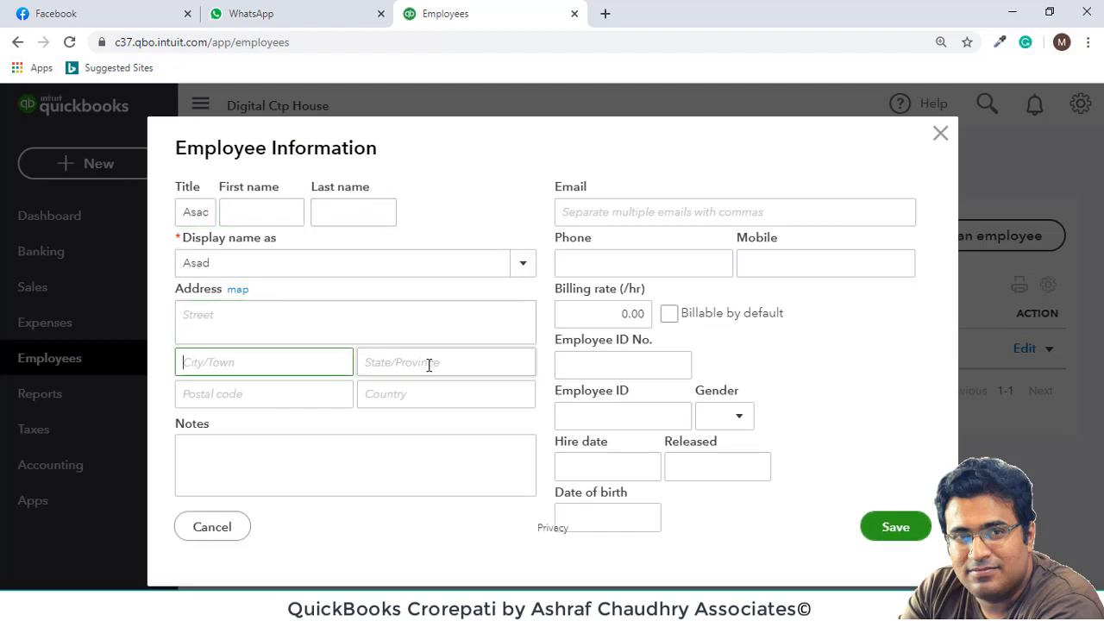
left_click(429, 364)
left_click(351, 397)
left_click(396, 394)
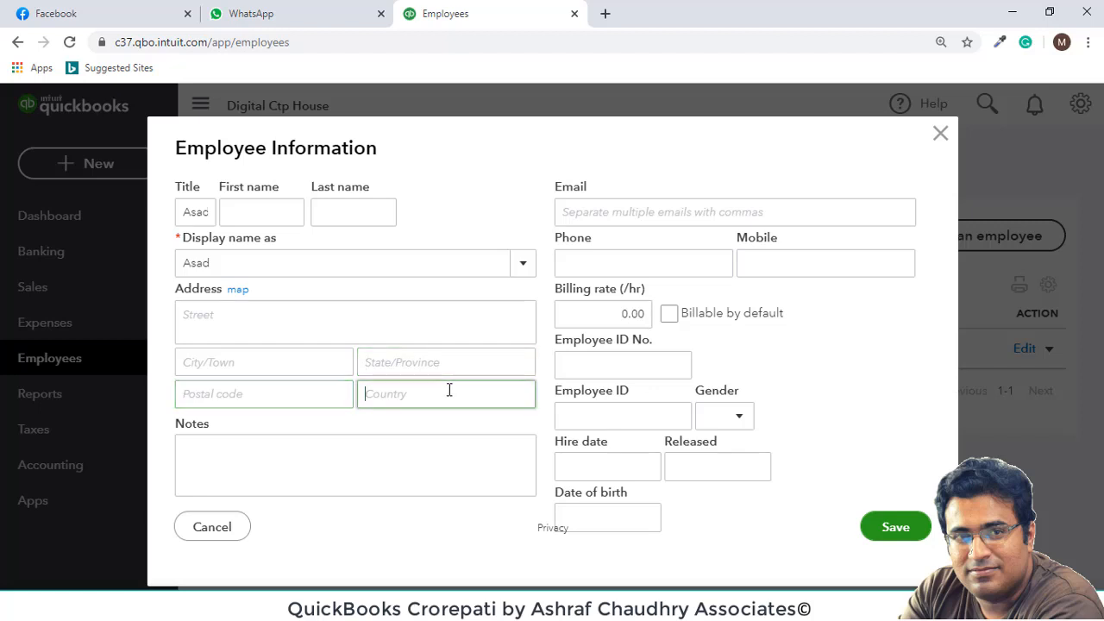
left_click(320, 451)
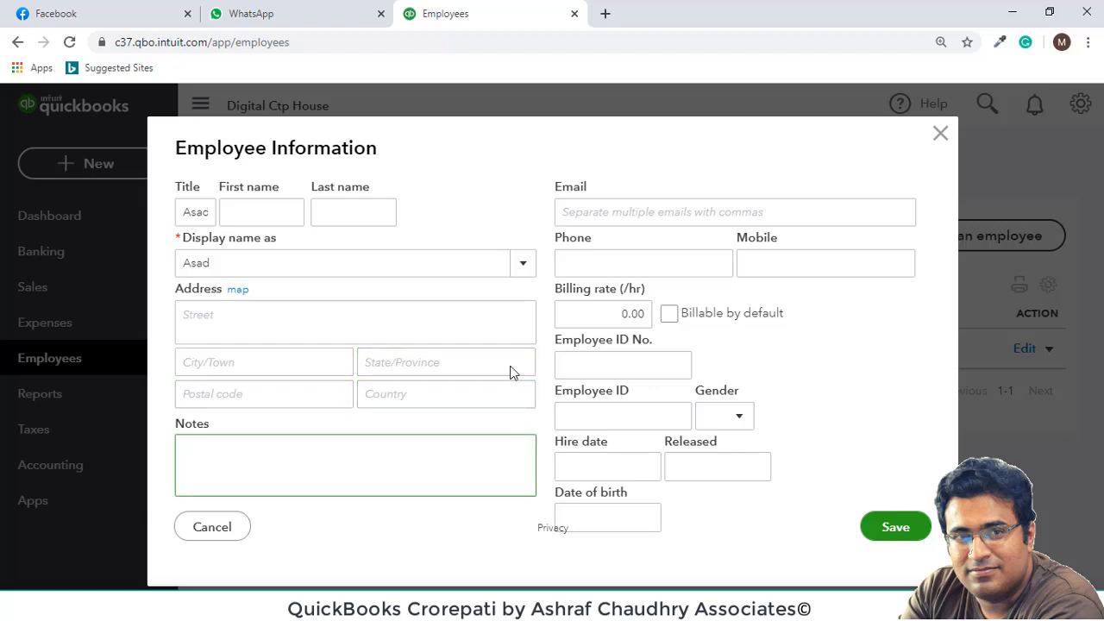
left_click(668, 214)
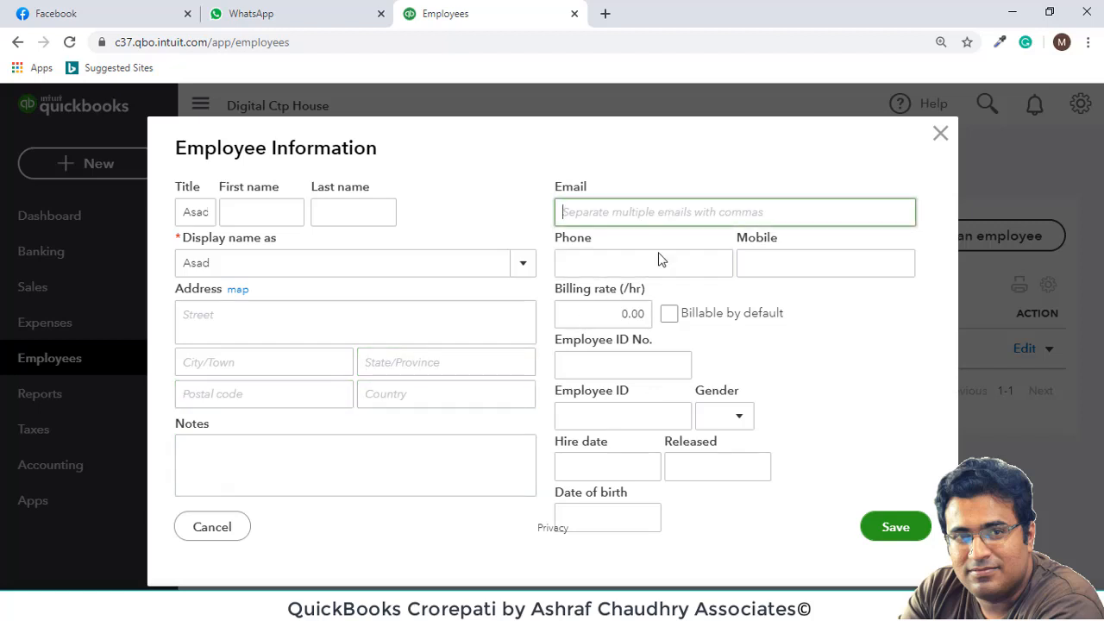
left_click(658, 261)
left_click(776, 265)
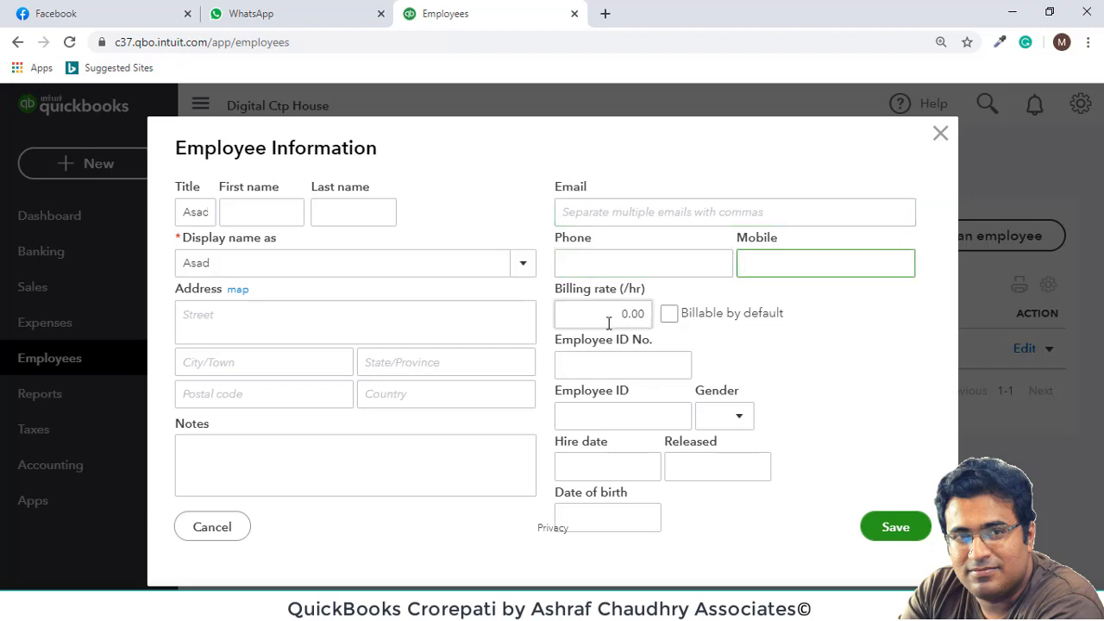
left_click_drag(601, 318, 699, 324)
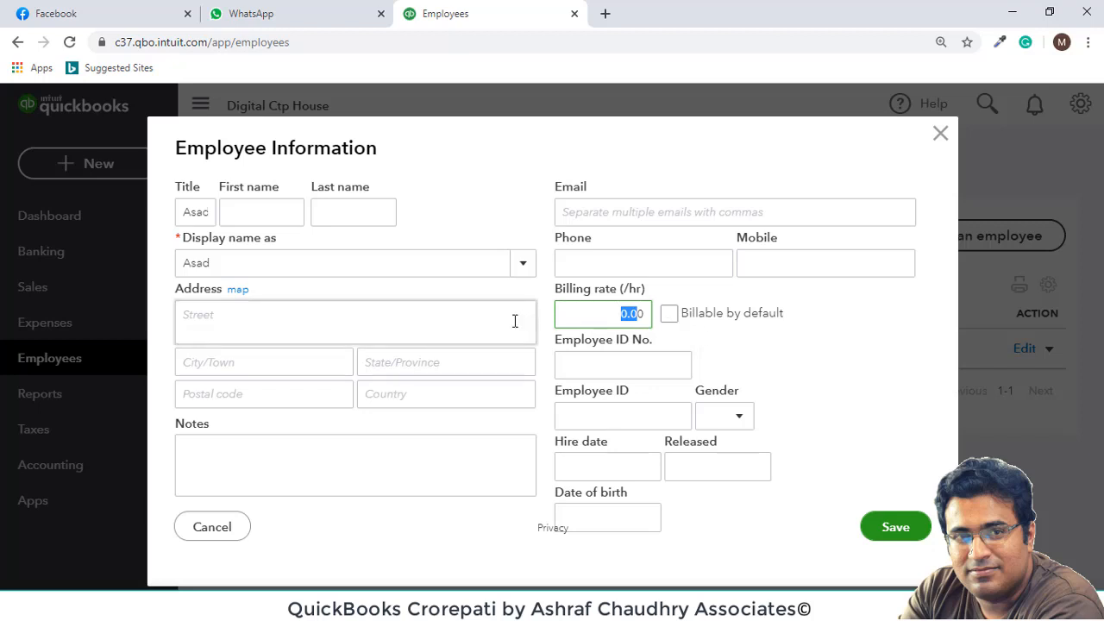
left_click(581, 347)
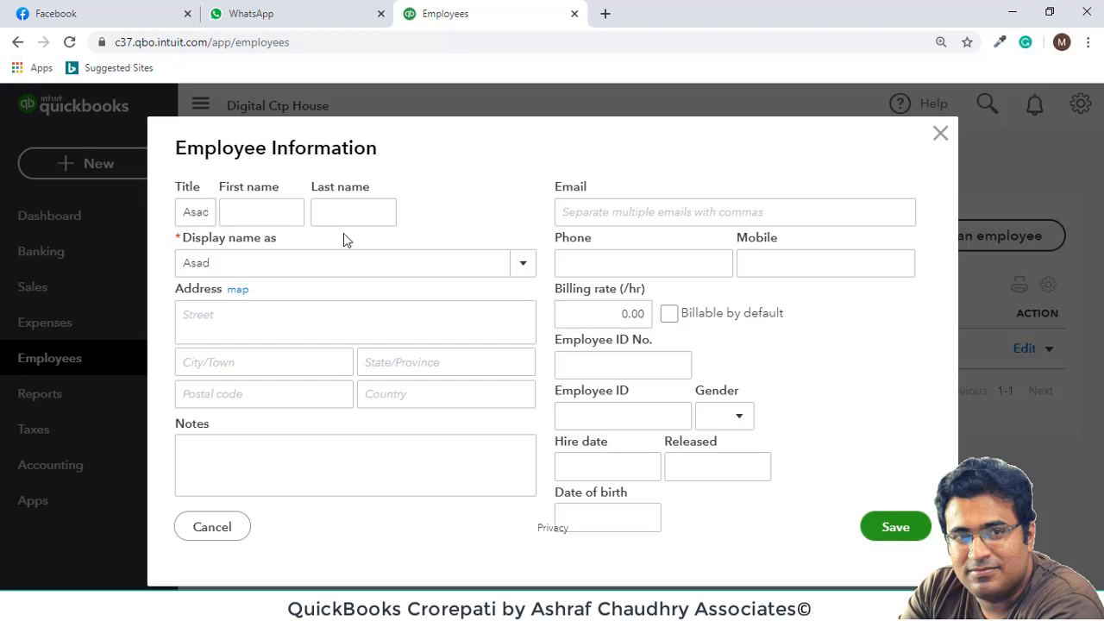
Save the new employee record and check which actions are available for it in the employee list.
left_click(885, 527)
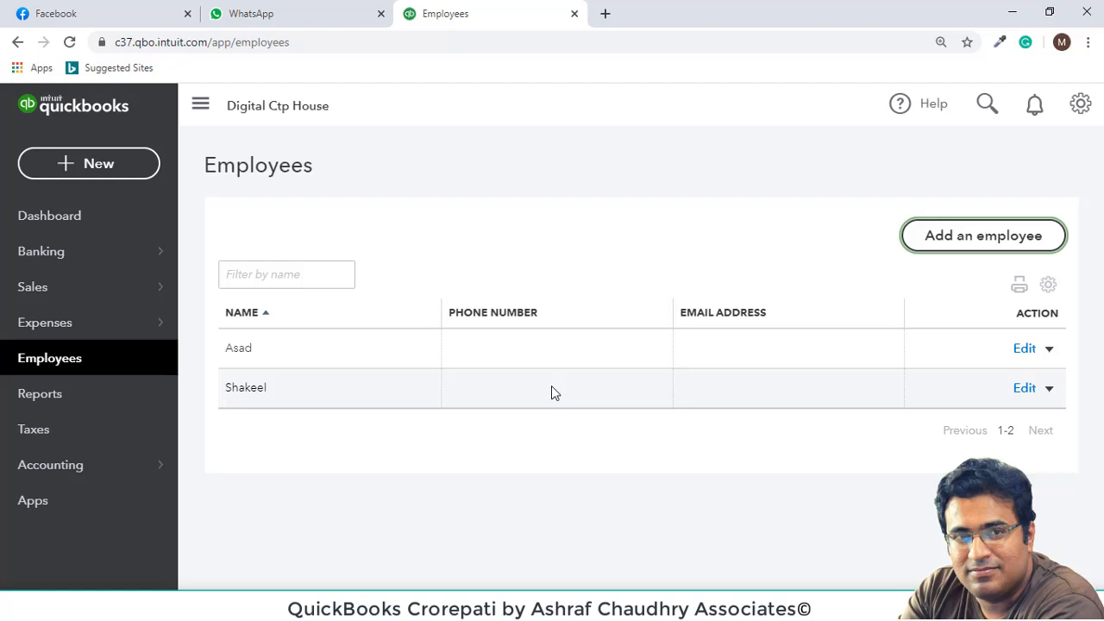
left_click(1052, 350)
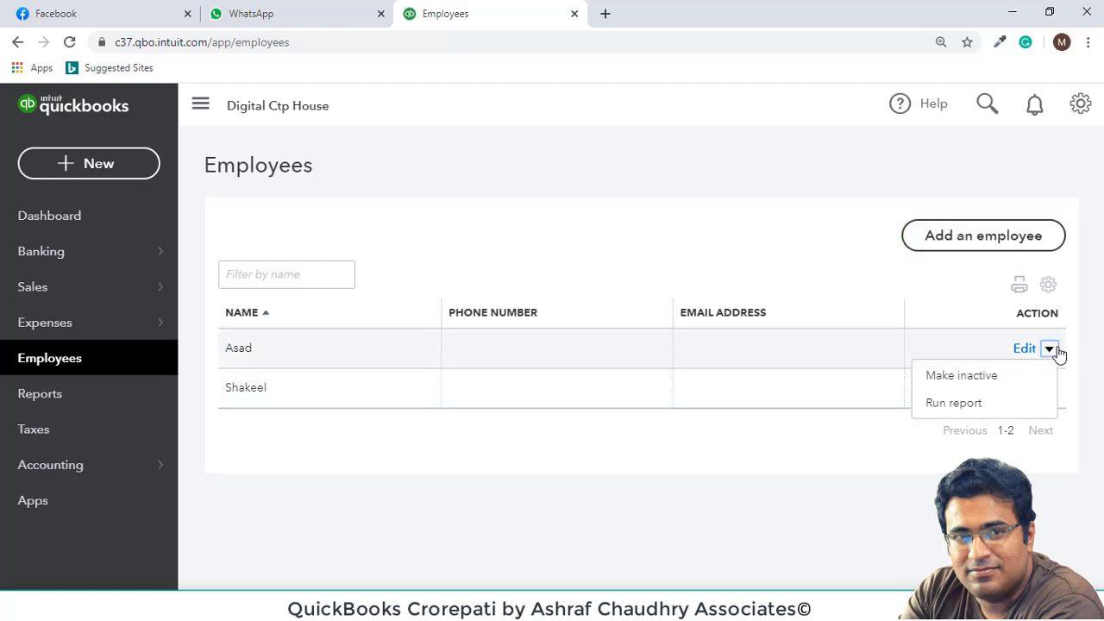
left_click(816, 452)
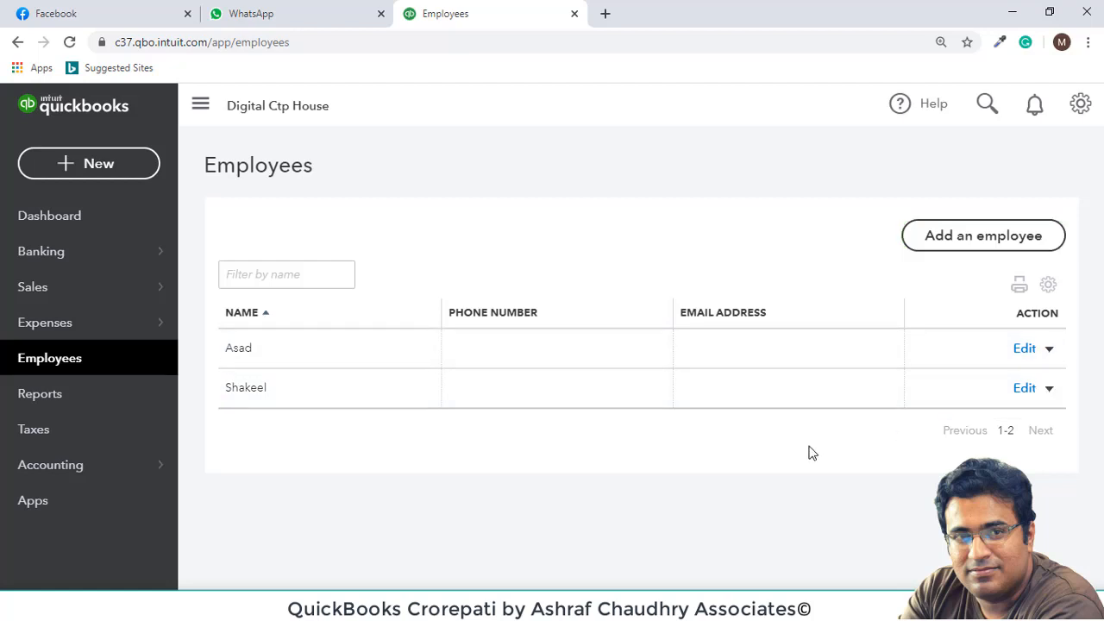
Create a new single time activity for an employee.
left_click(102, 175)
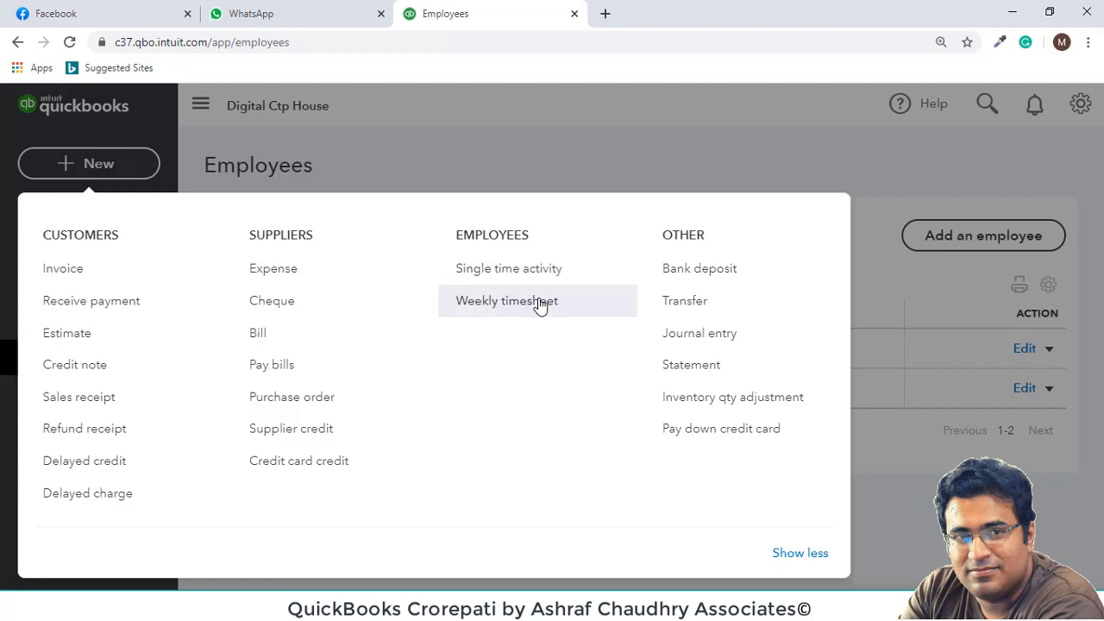
left_click(538, 274)
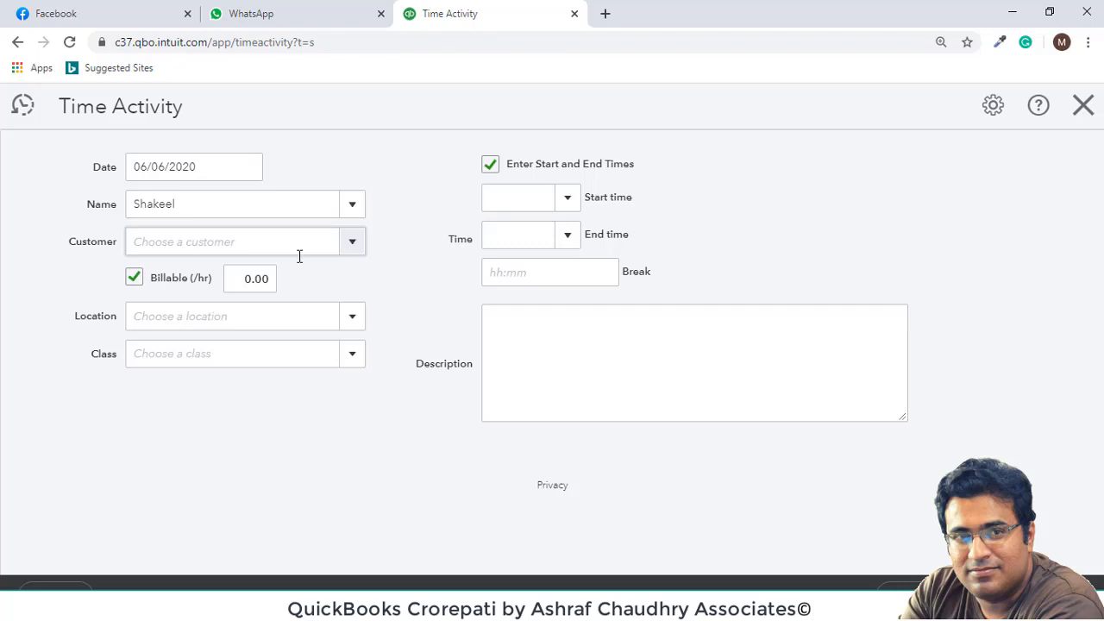
left_click(134, 278)
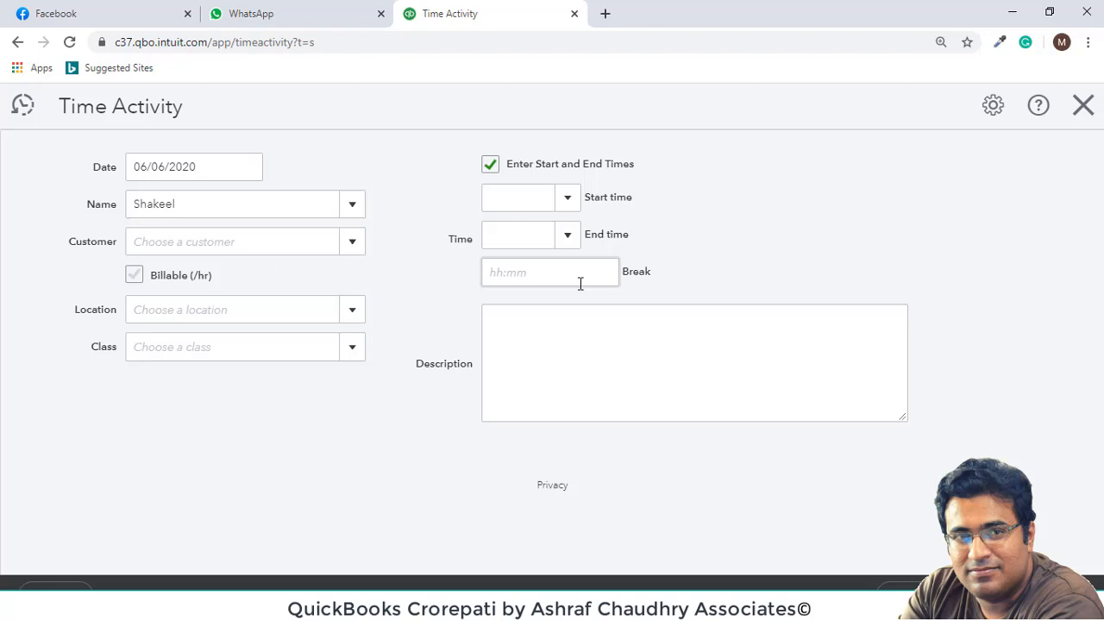
left_click(571, 349)
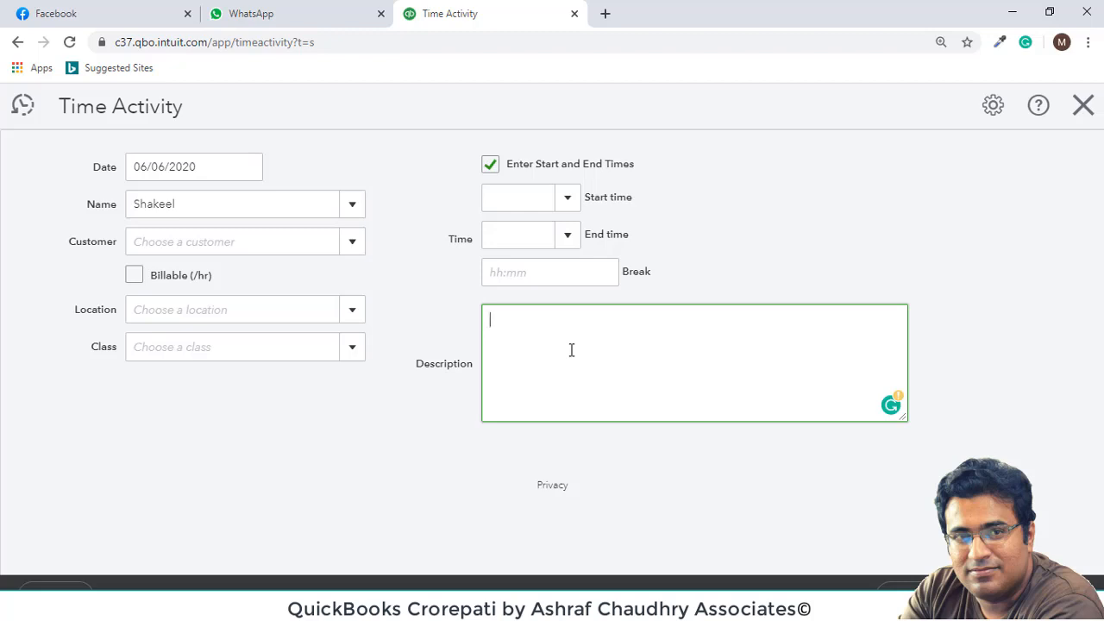
left_click(133, 282)
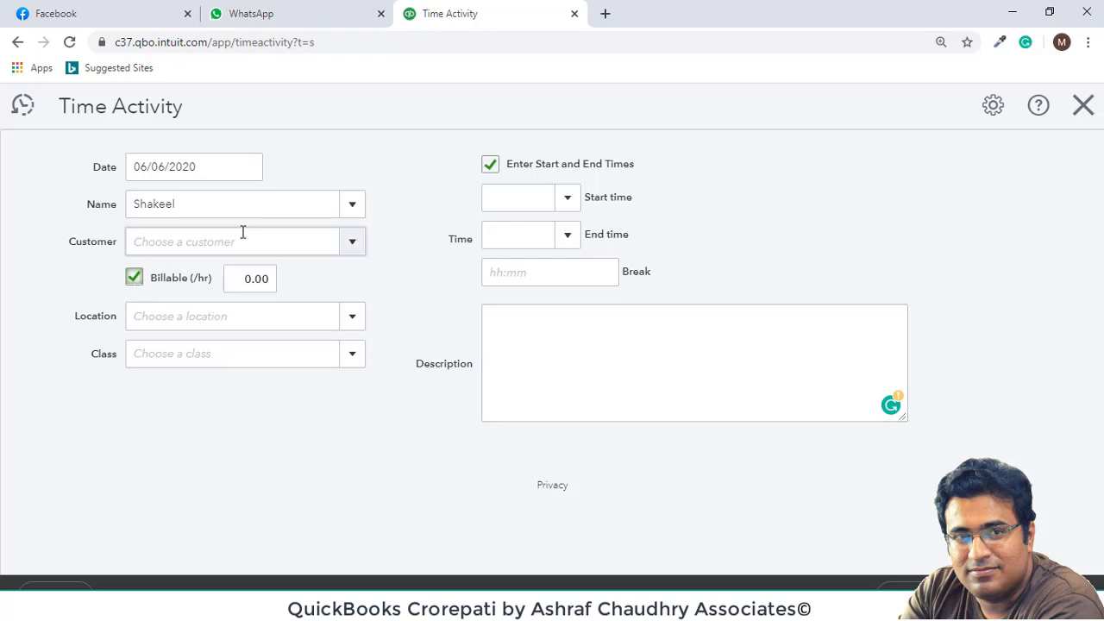
left_click(133, 277)
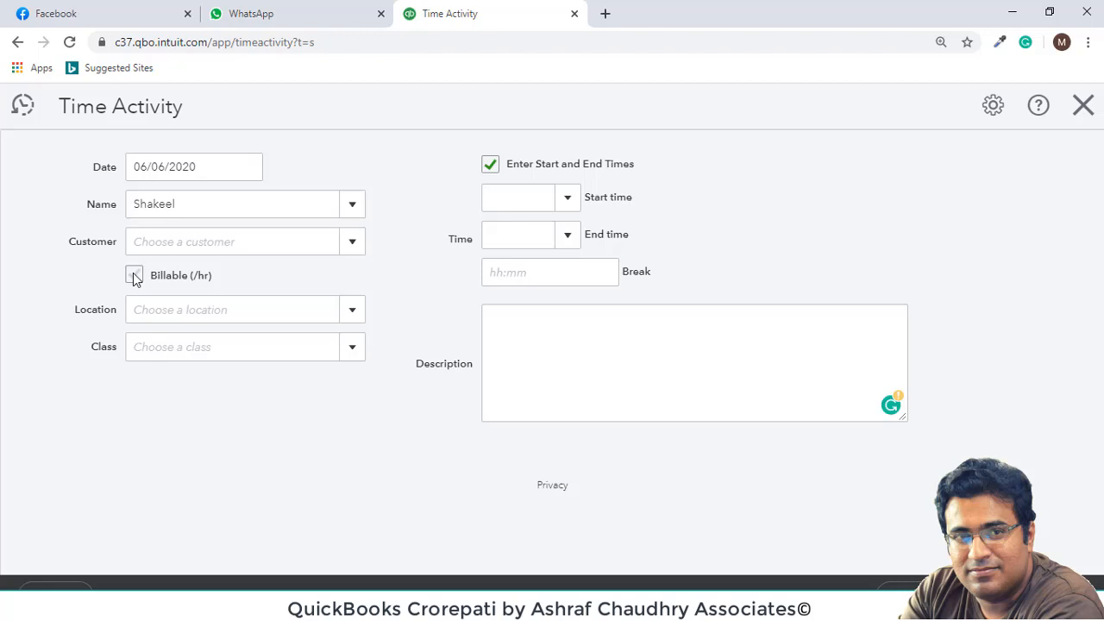
left_click(134, 276)
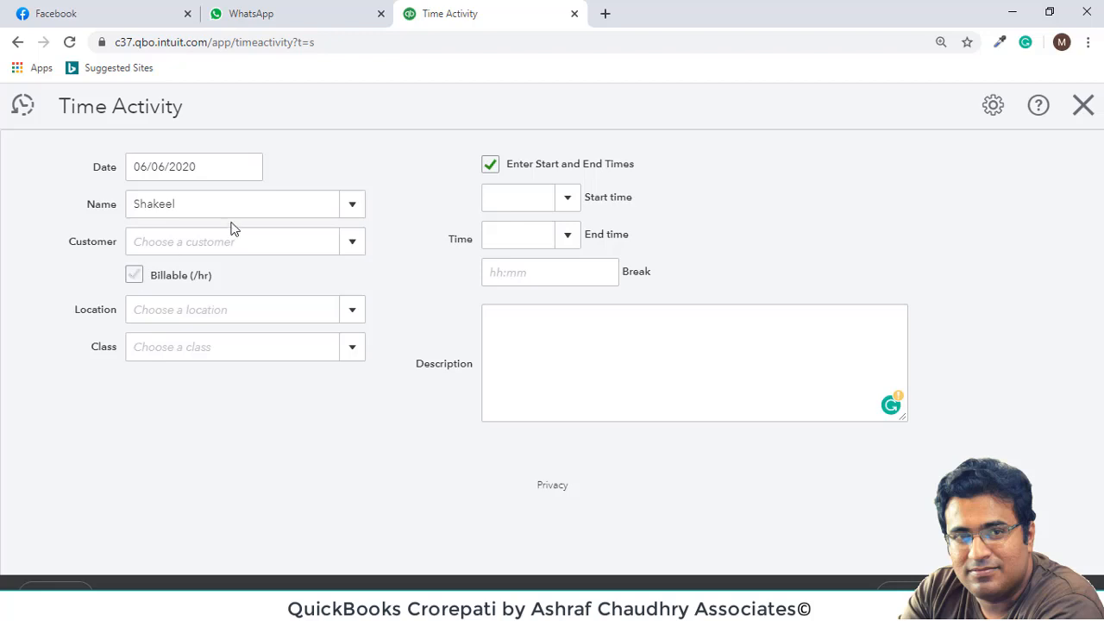
Choose Tempura as the customer of the time activity and mark the time as billable.
left_click(354, 244)
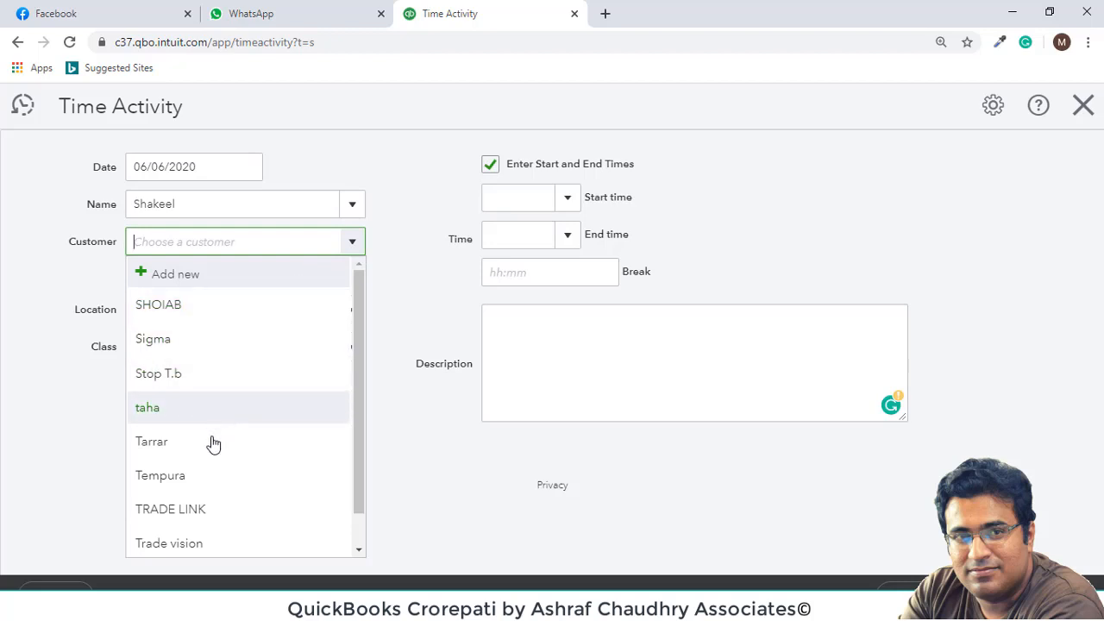
left_click(197, 477)
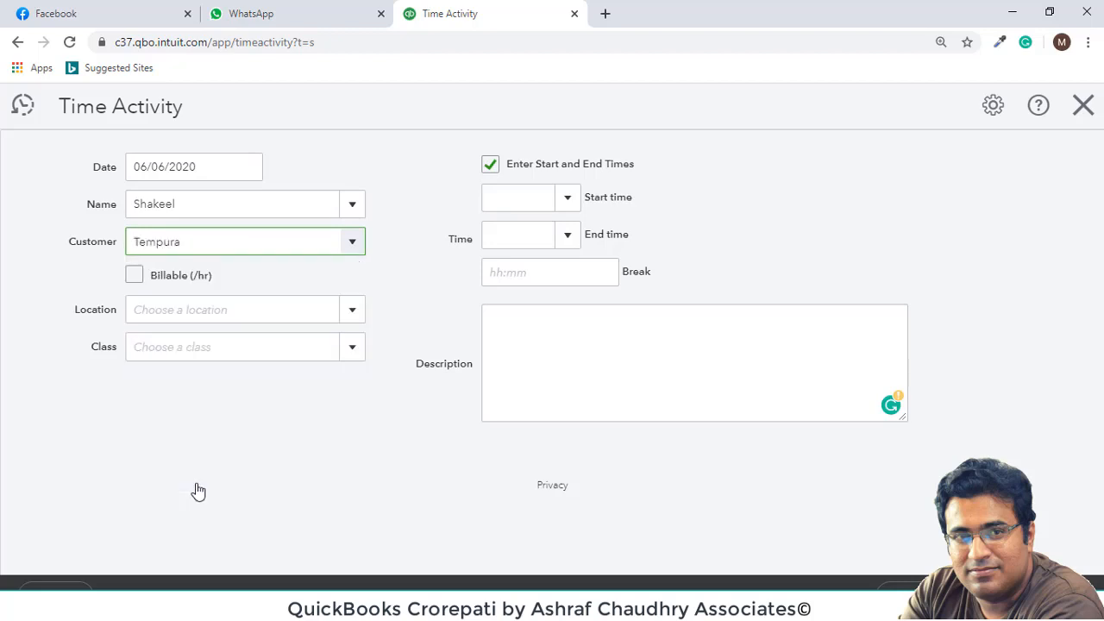
left_click(134, 276)
Assign the Installation class to the time activity, leaving the location empty.
left_click(205, 315)
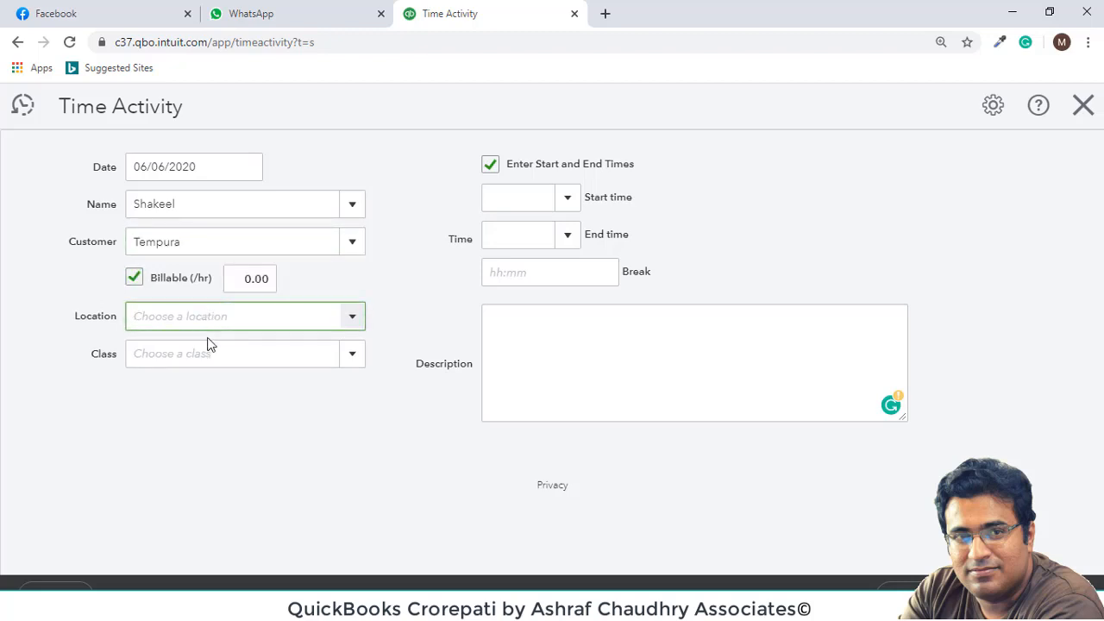
left_click(209, 347)
left_click(352, 356)
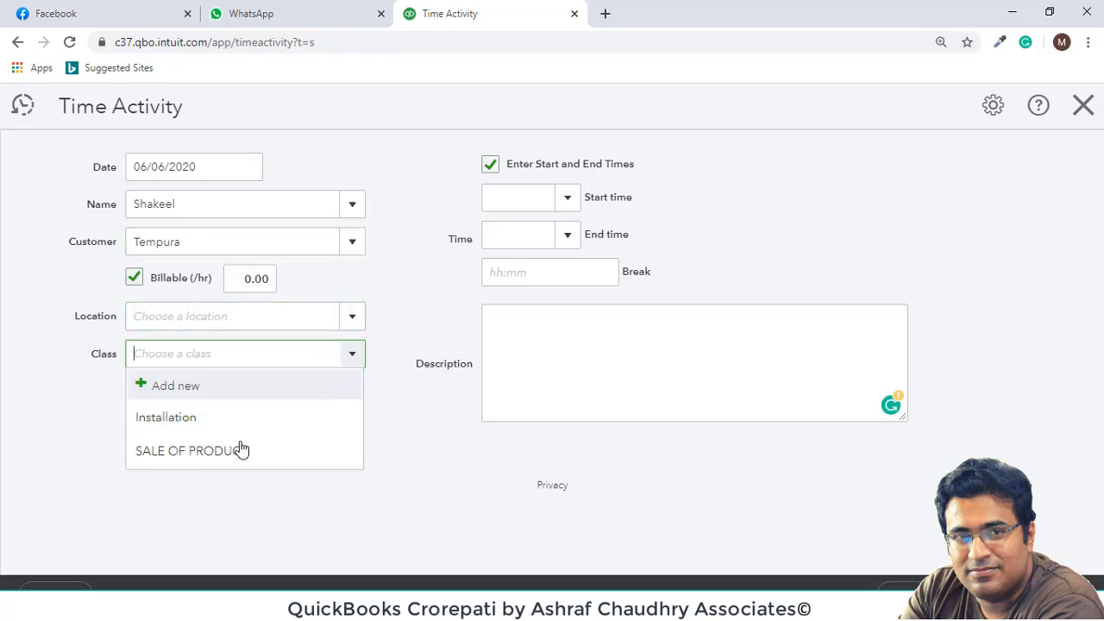
left_click(199, 425)
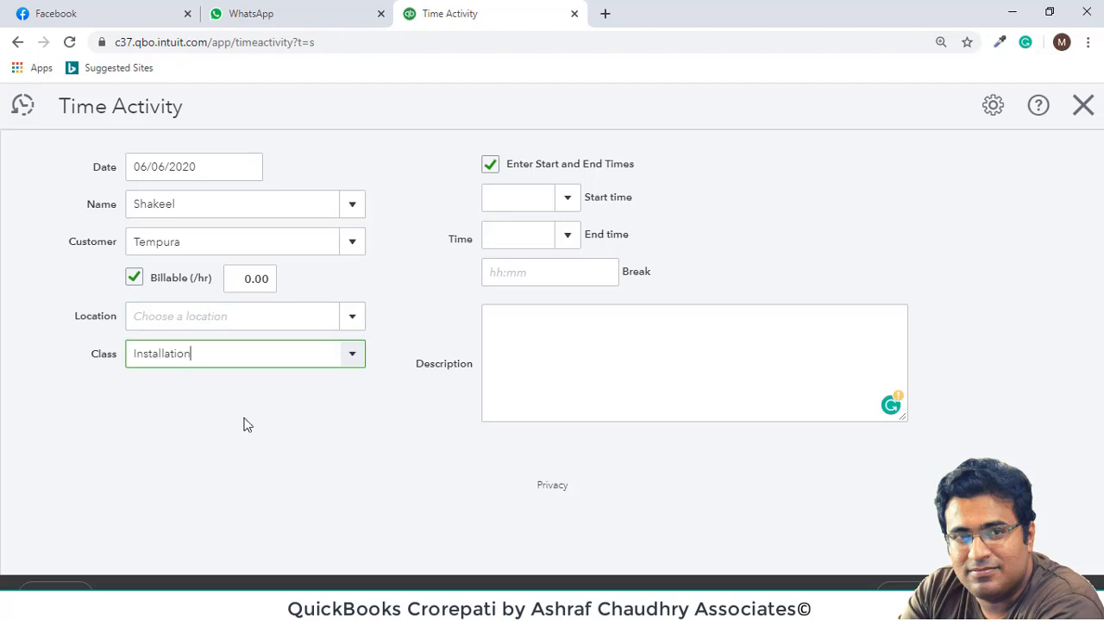
Set the time activity from 12:00 AM to 4:00 AM and its billable hourly rate to 200.
left_click(576, 201)
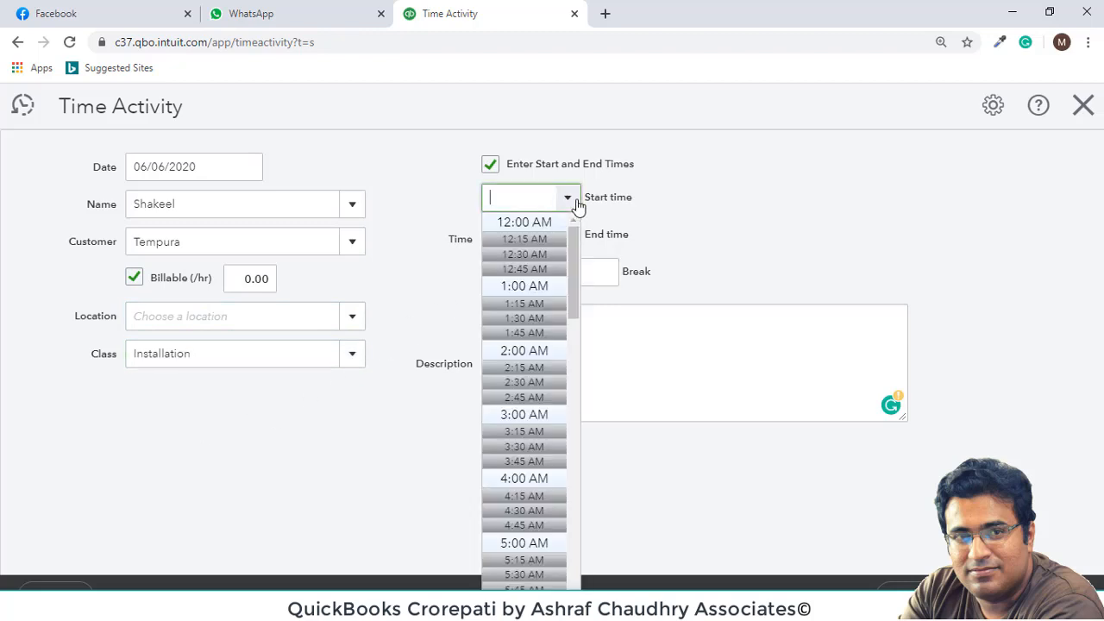
left_click(536, 224)
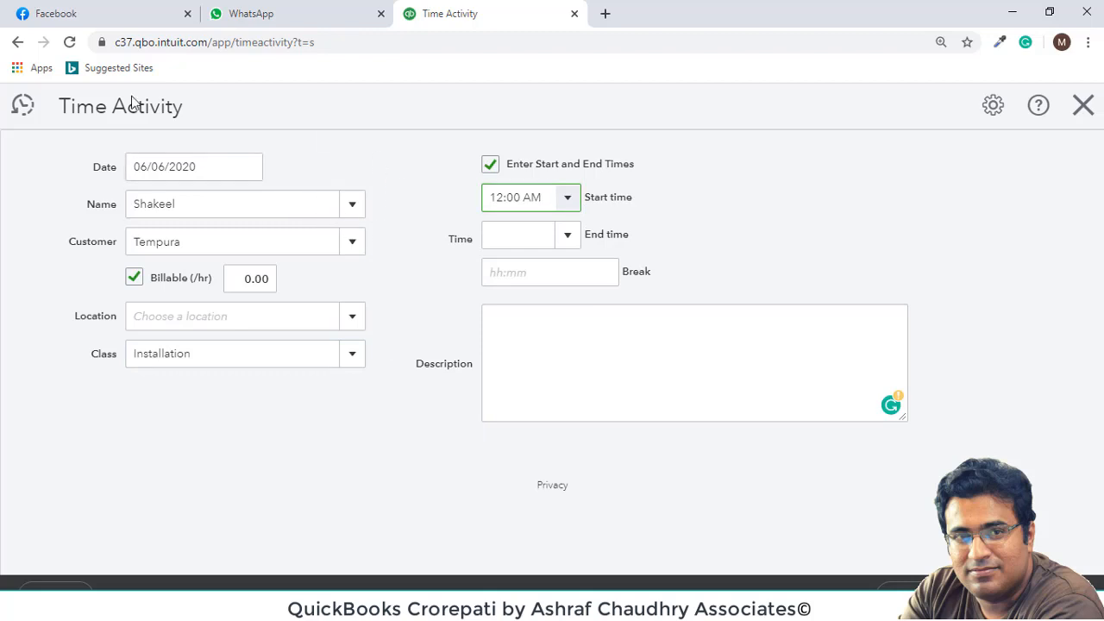
left_click(567, 235)
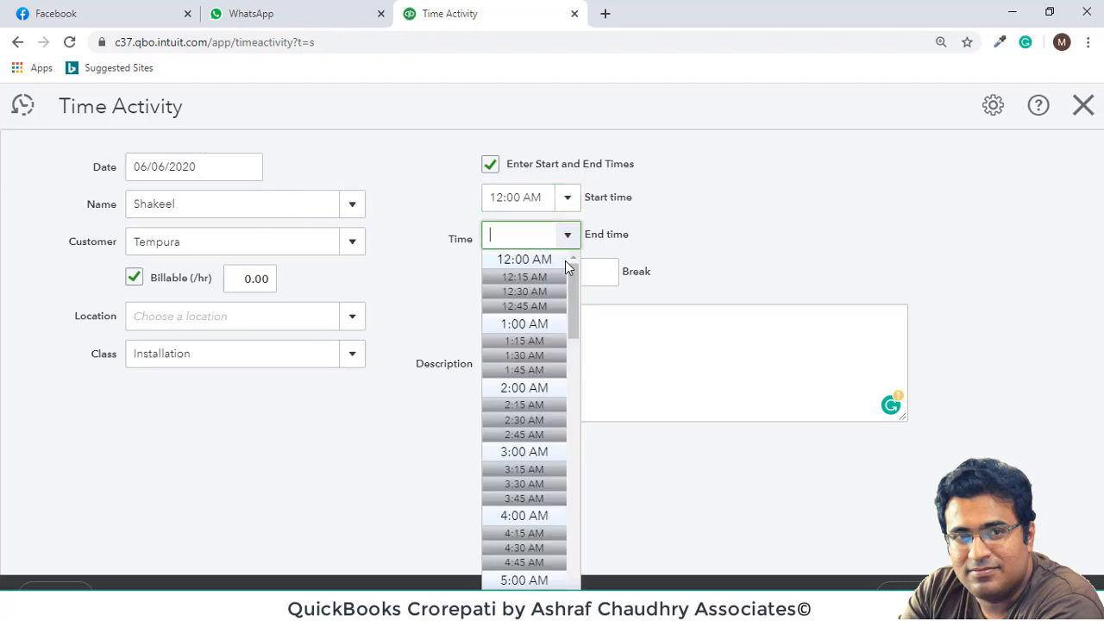
left_click(545, 516)
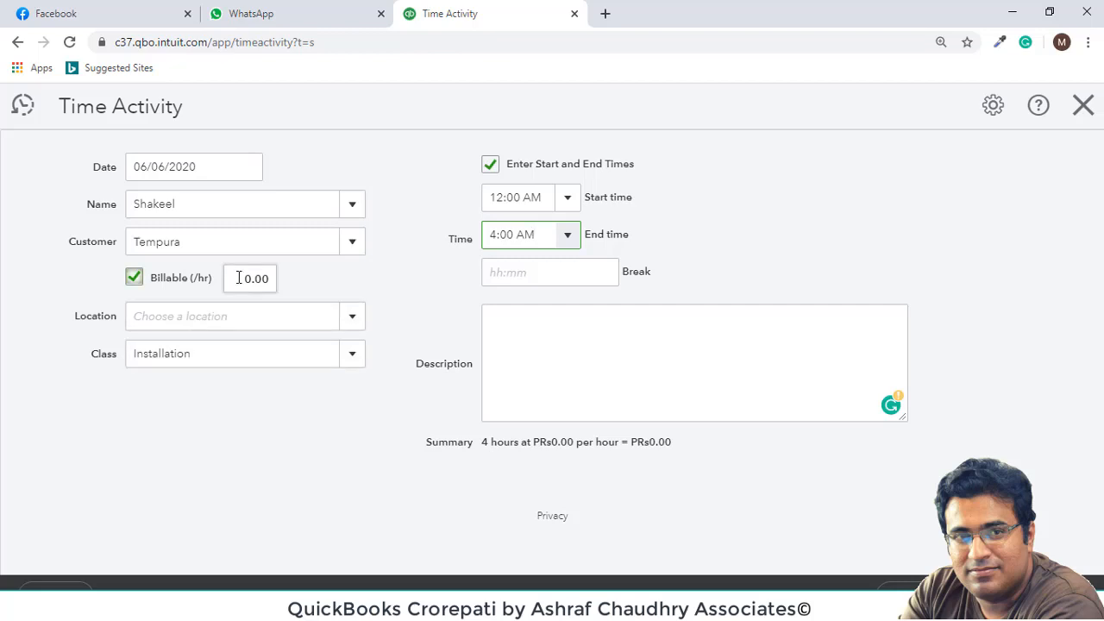
left_click_drag(252, 281, 241, 296)
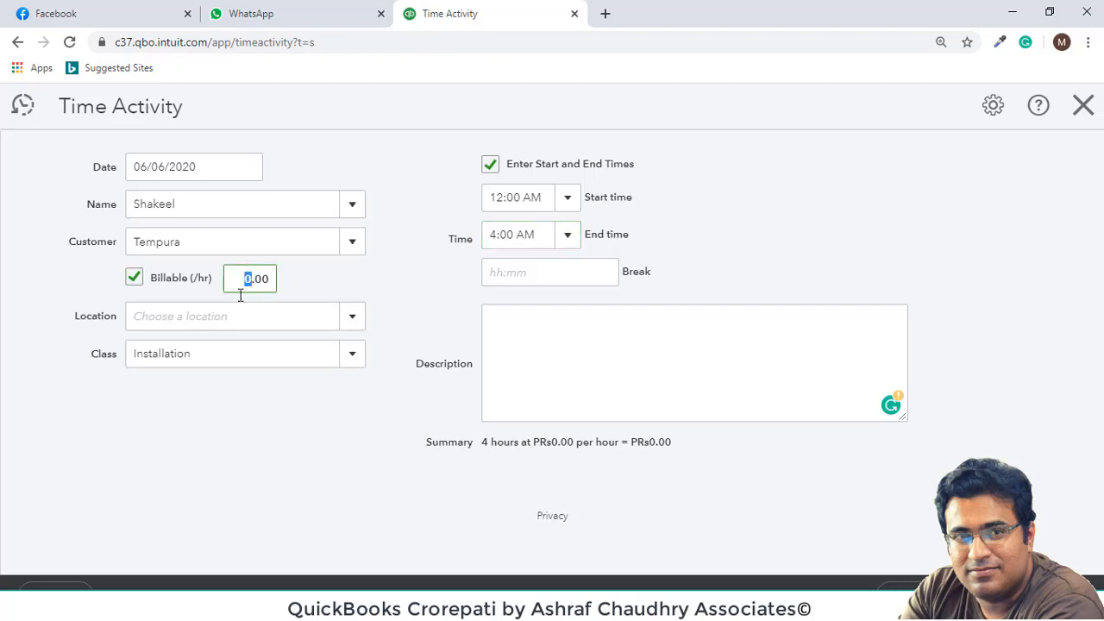
type("200")
Describe the time activity as "EMPLOYEE VISIT TO TEMPURA FOR MACHINE INSTALLATION ON CUSTOMER REQUEST" and save it.
left_click(658, 374)
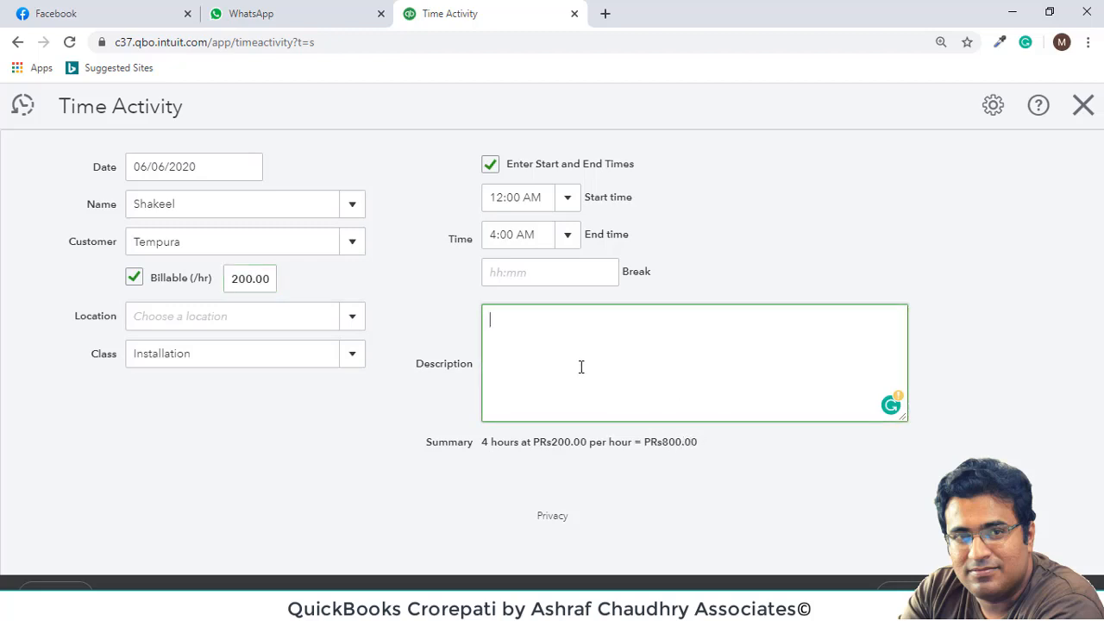
type("EMPLOYEE VISIT")
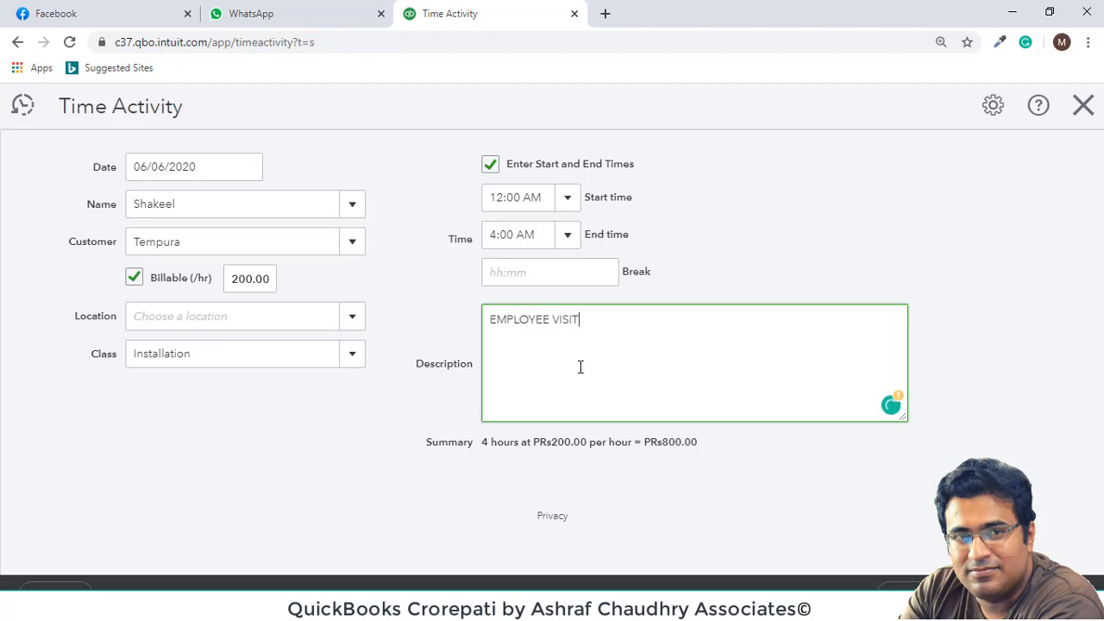
type(" TO TEMPURA FOR MACHINE I")
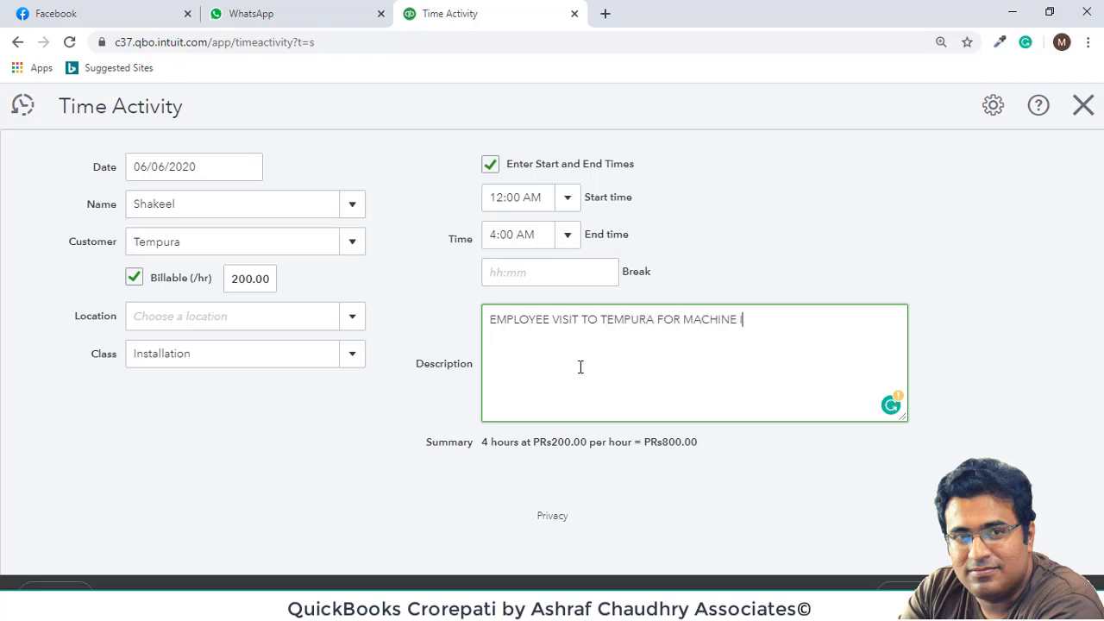
type("NSTALLATION ON CUSTO")
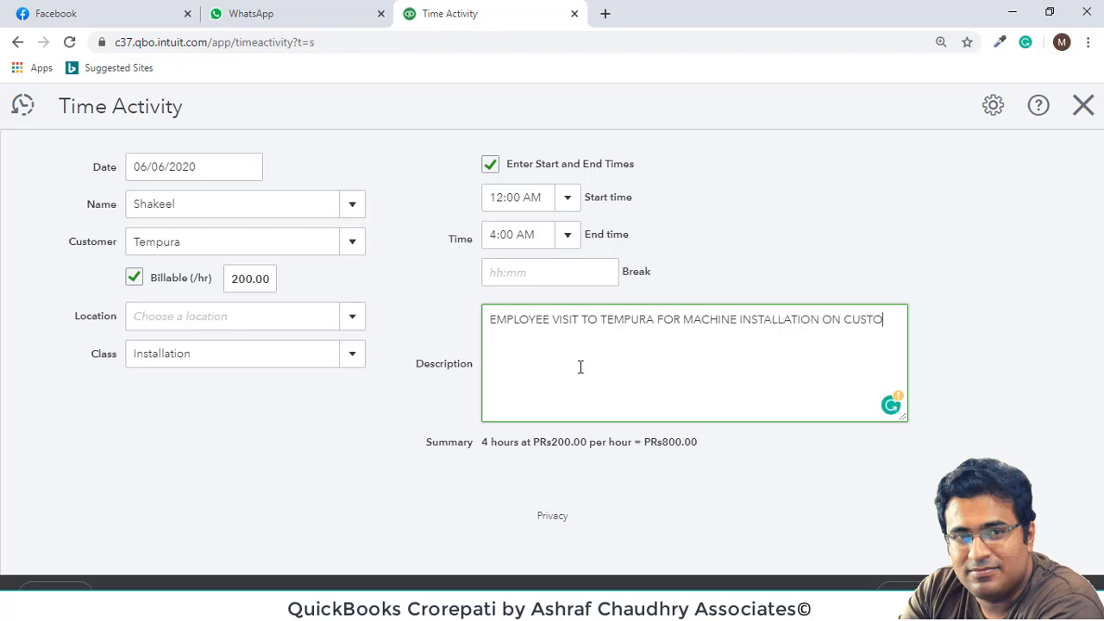
type("MER REQ")
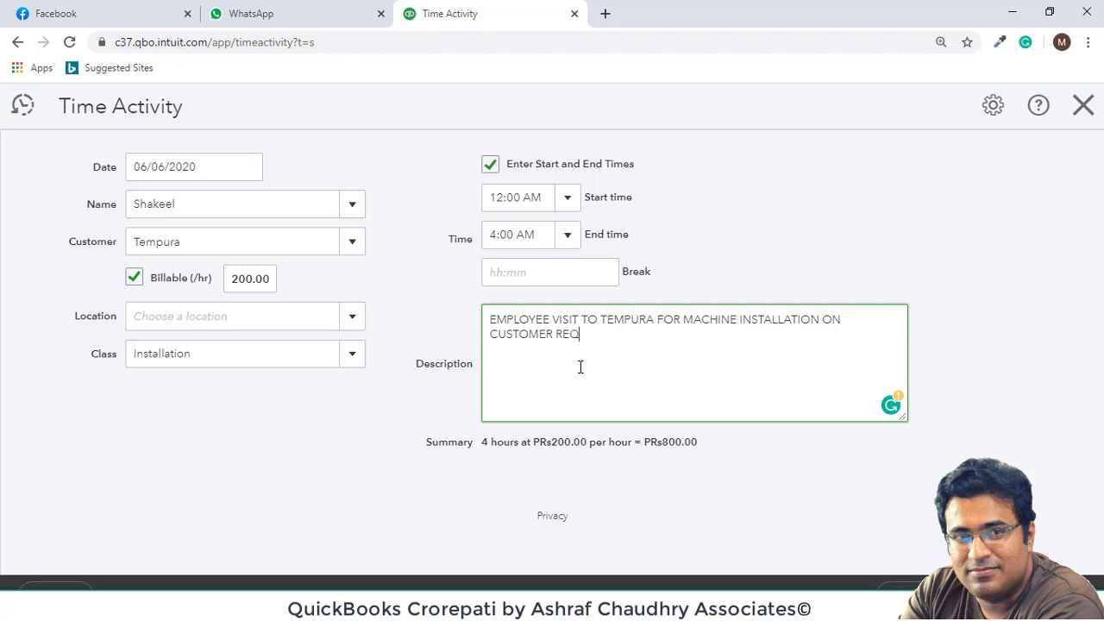
type("UEST")
left_click(1059, 597)
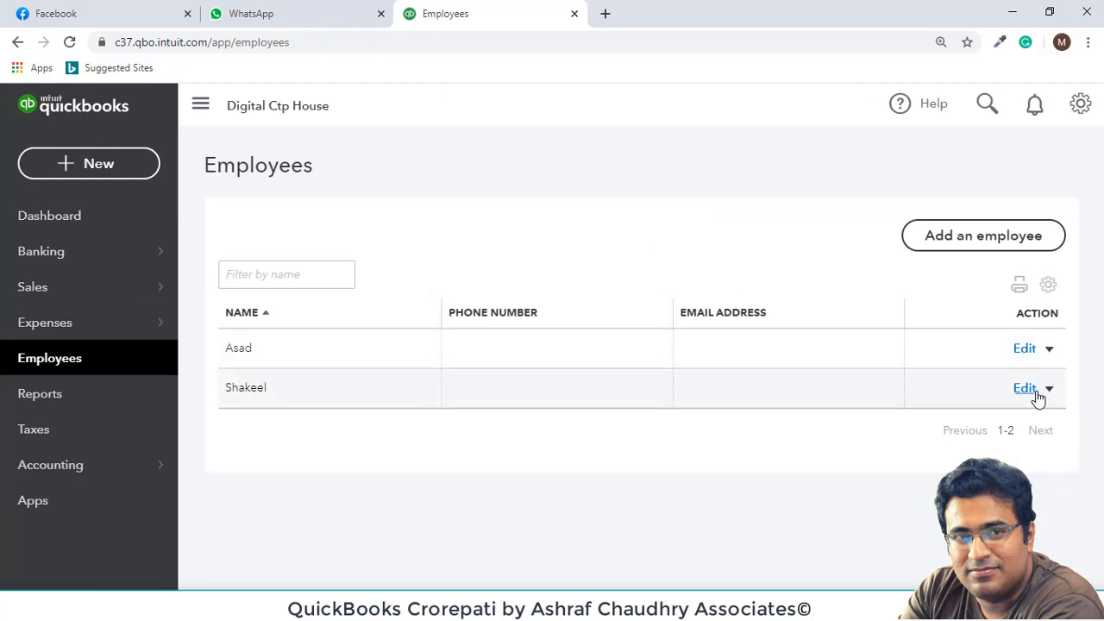
Run the time activity report for the employee from the employee list, review the Tempura entry and remove the employee filter.
left_click(1046, 390)
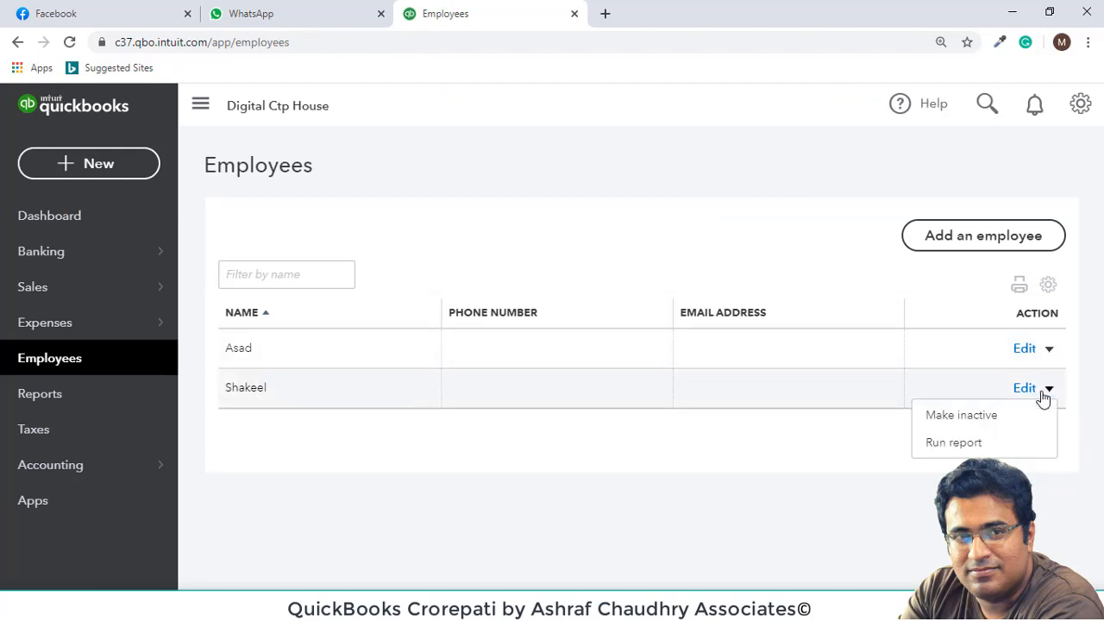
left_click(968, 446)
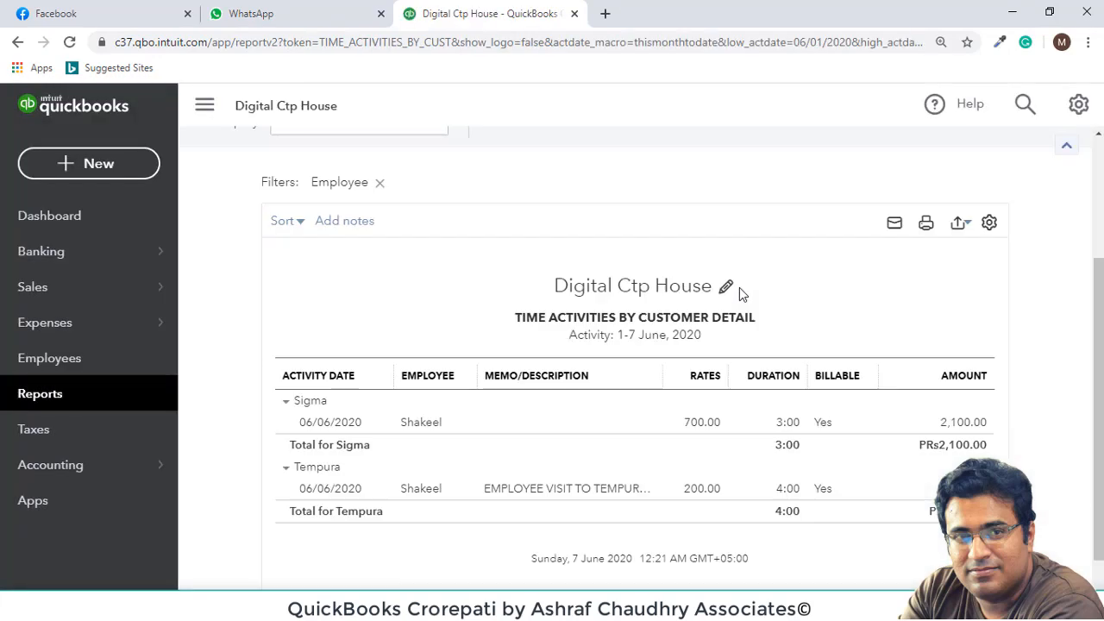
scroll(787, 403, "down", 1)
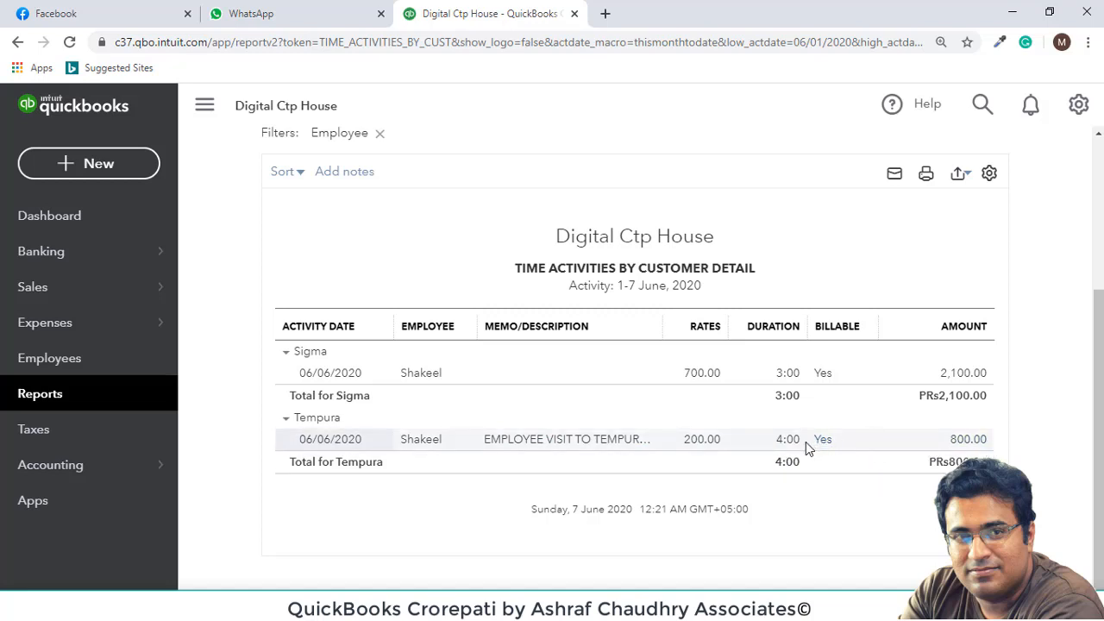
left_click(380, 134)
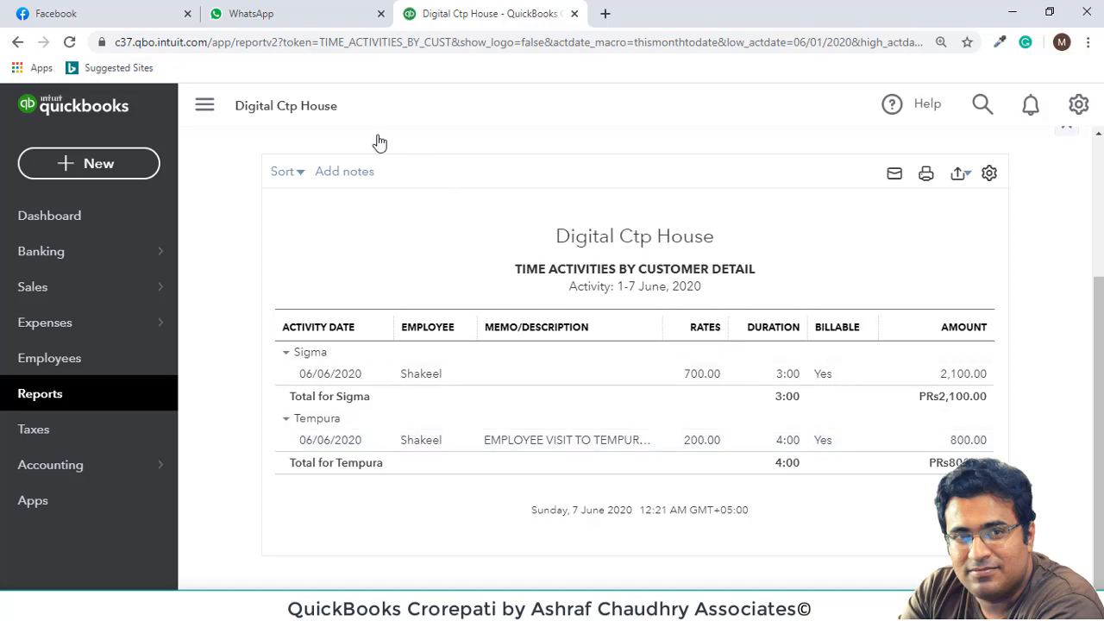
Start the employee's weekly timesheet for 6/7/2020 to 6/13/2020 and enter 8, 7, 6 and 4 hours for Sunday through Wednesday on line 1.
left_click(140, 166)
left_click(523, 300)
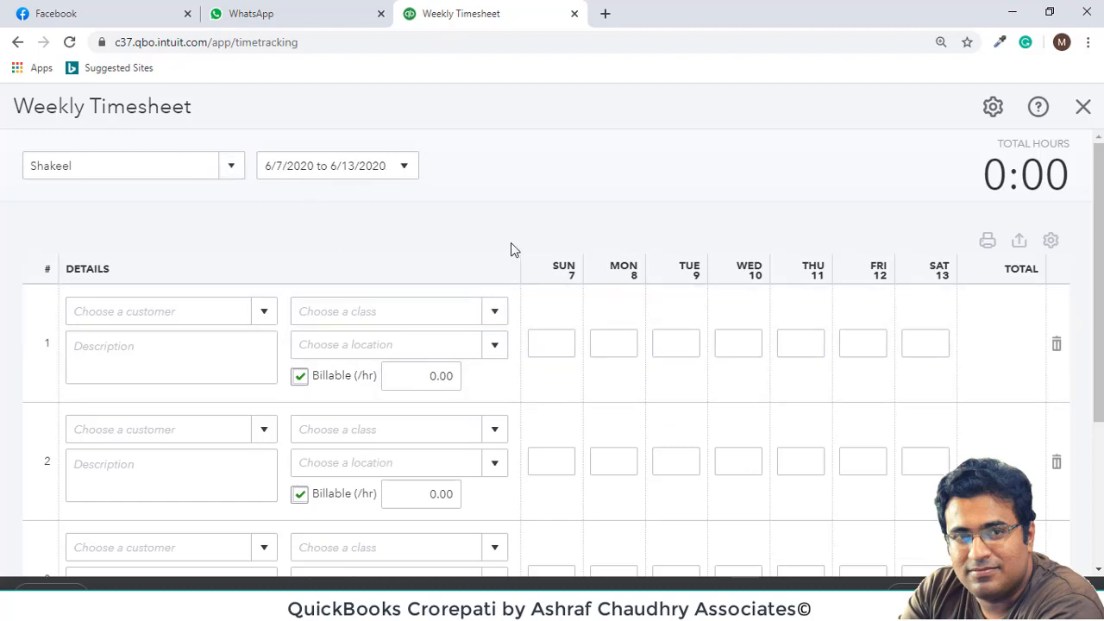
left_click(552, 350)
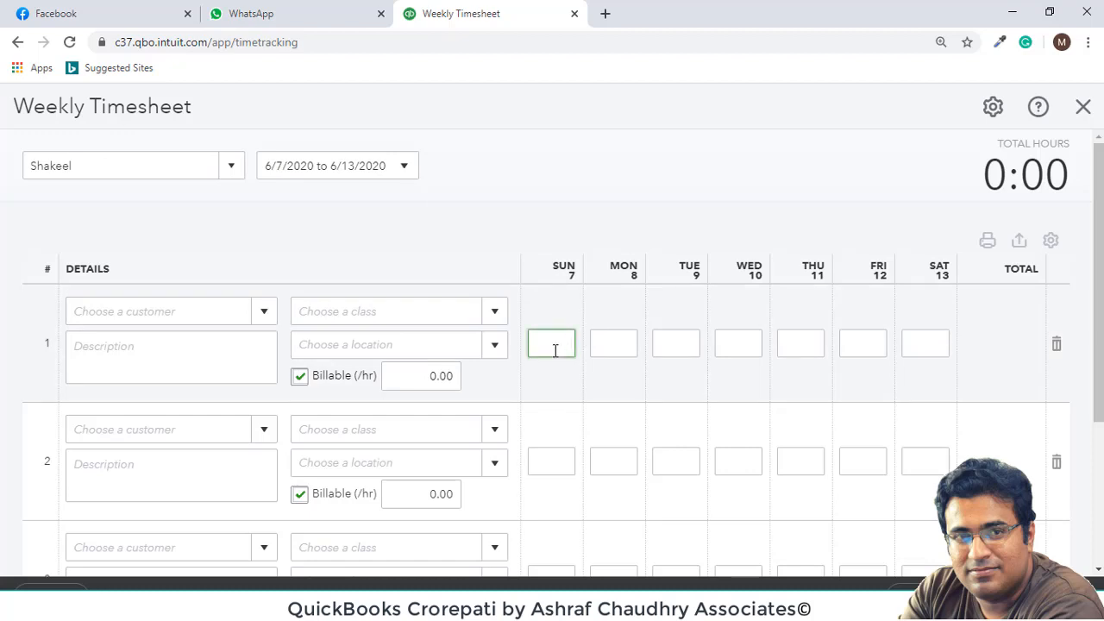
type("8")
key("Tab")
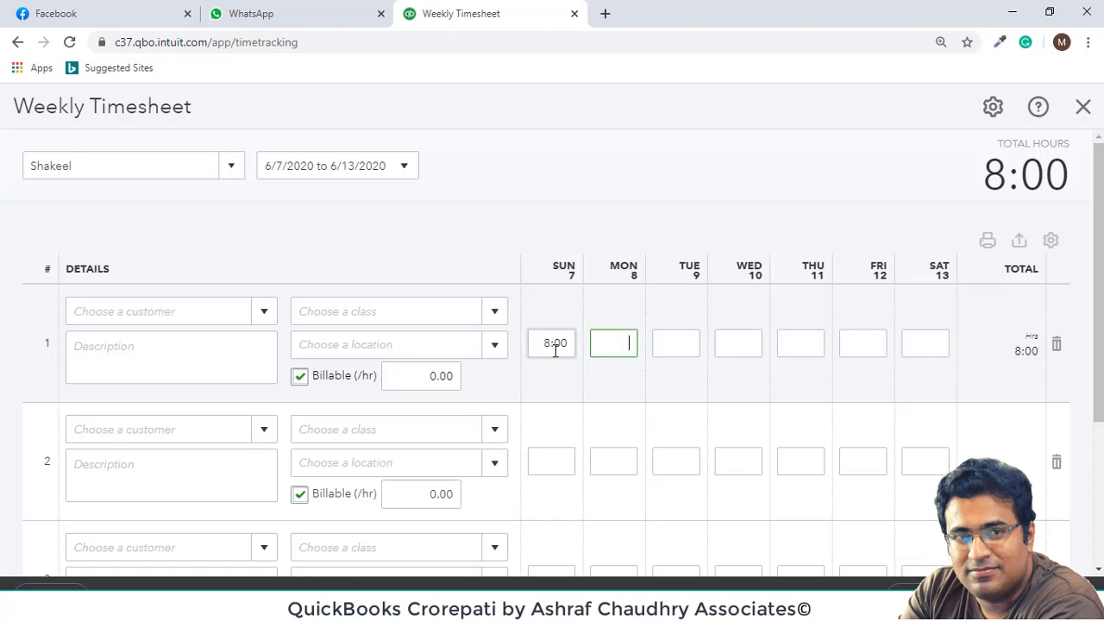
type("7")
key("Tab")
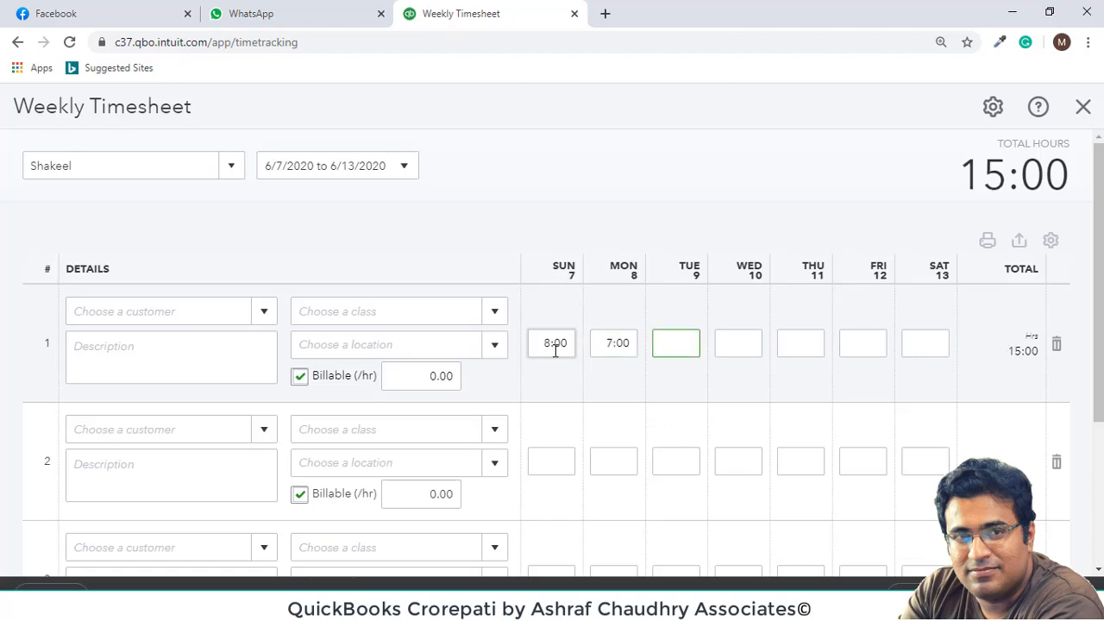
type("6")
key("Tab")
type("4")
key("Tab")
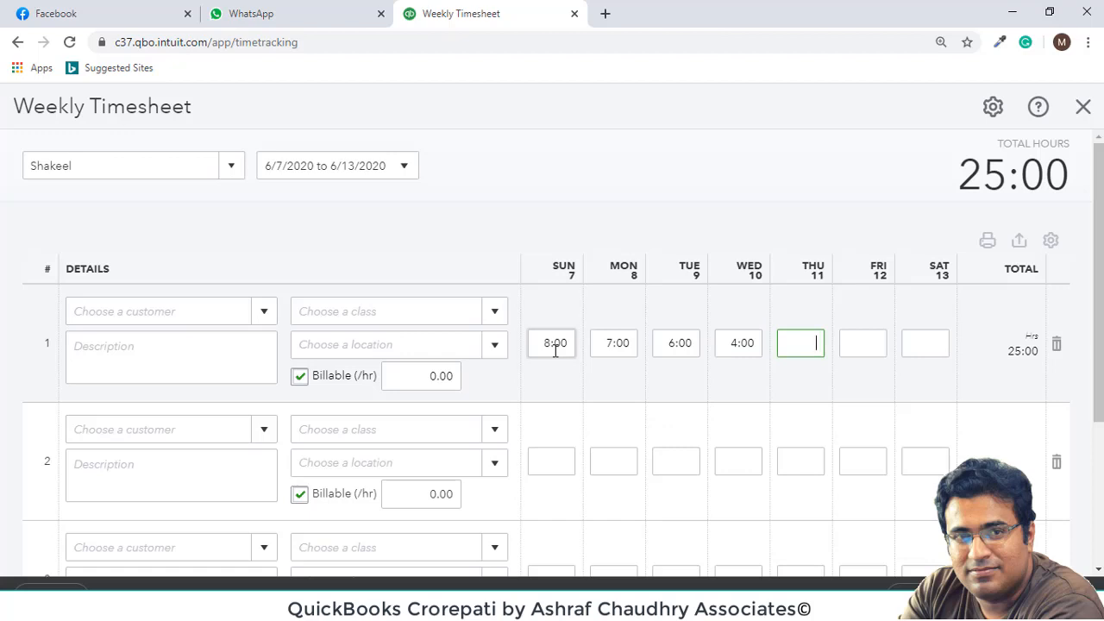
Enter 9, 12 and 5 hours for Thursday, Friday and Saturday on the first timesheet line.
type("9")
key("Tab")
type("12")
key("Tab")
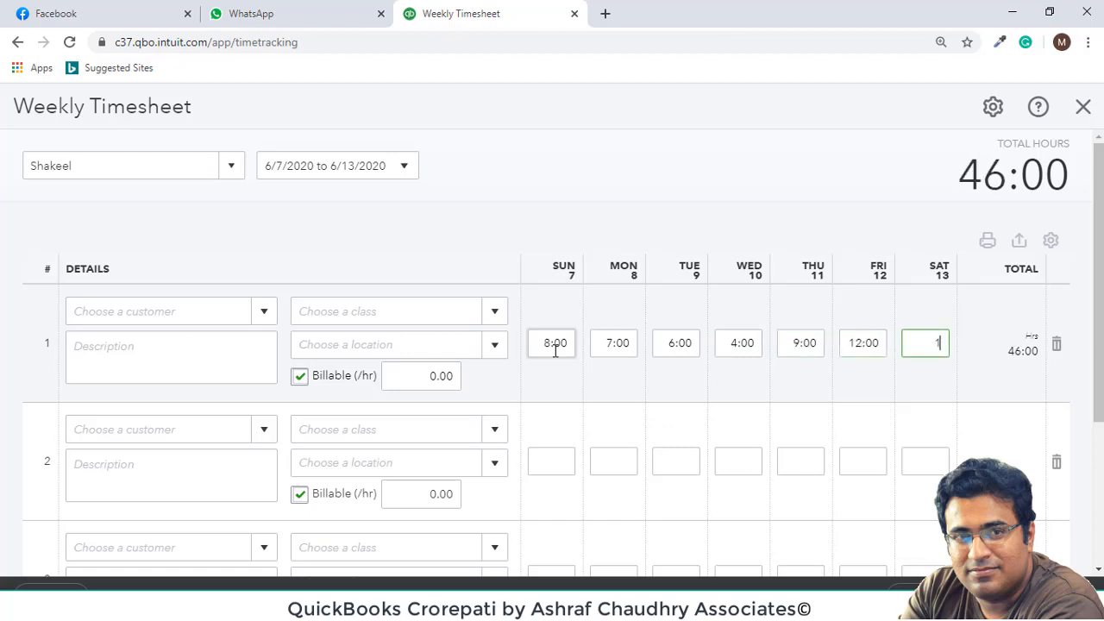
type("5")
left_click(720, 371)
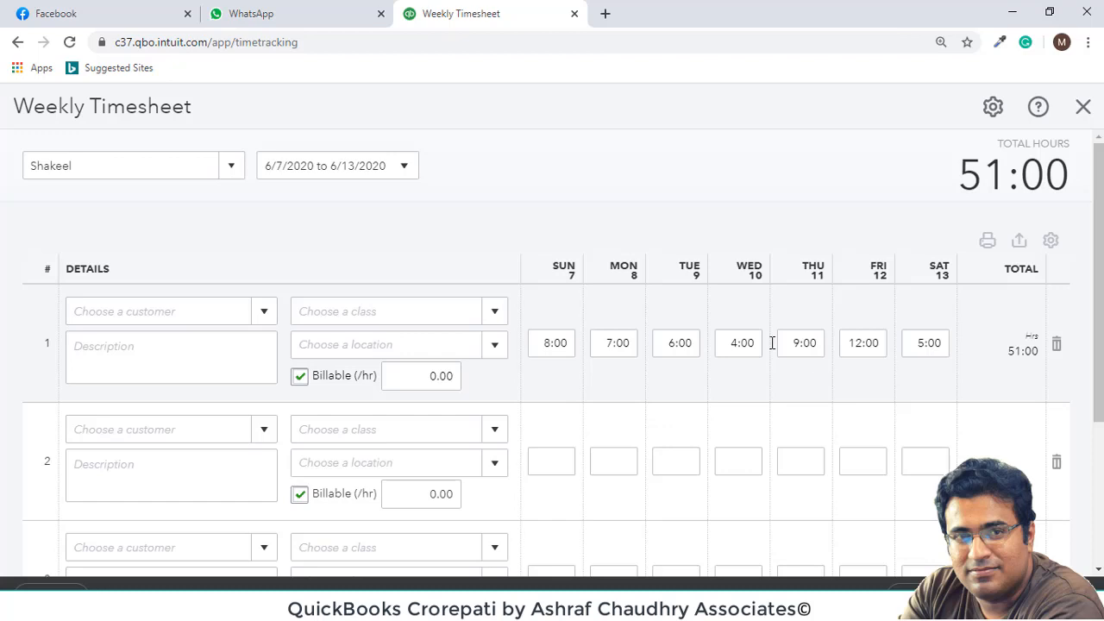
Try to save the weekly timesheet without choosing a customer, accepting the missing class fields.
scroll(360, 311, "down", 1)
scroll(359, 311, "down", 1)
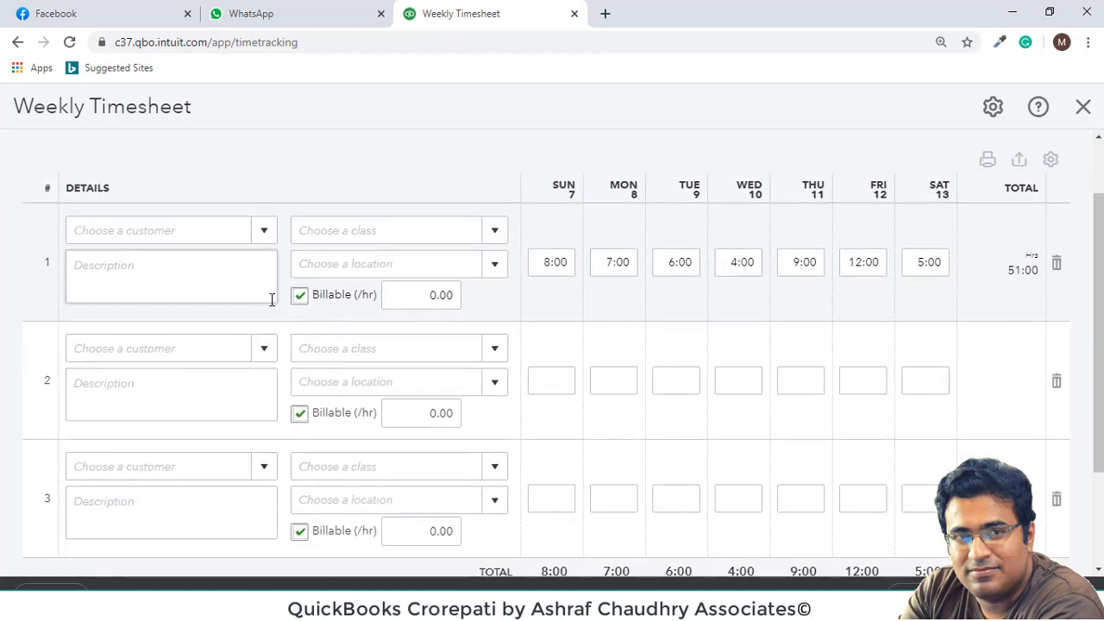
left_click(264, 233)
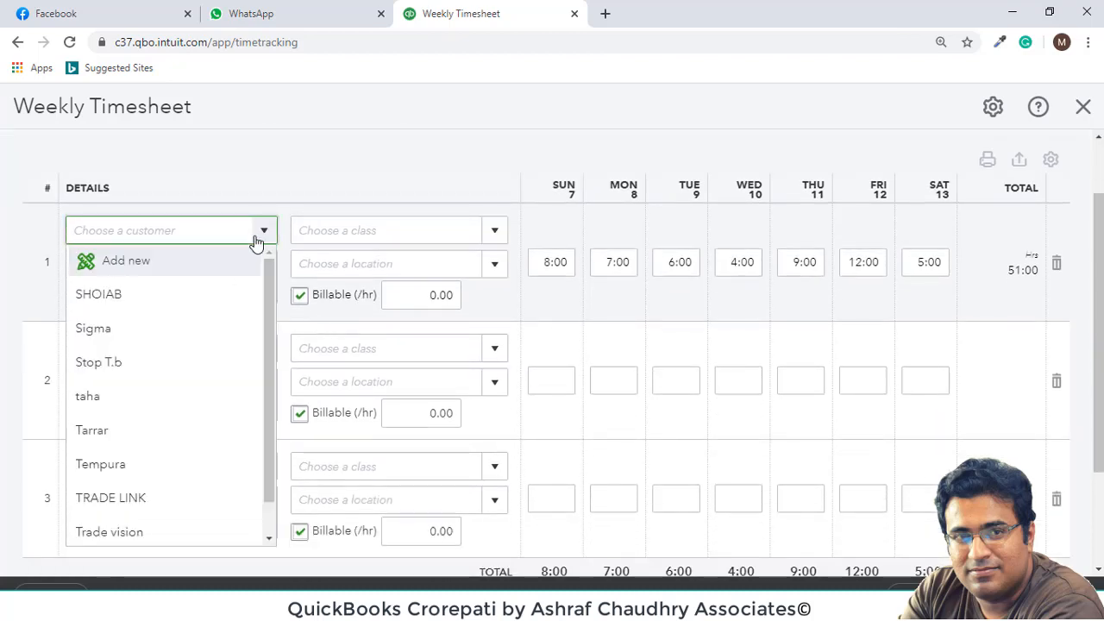
left_click(288, 169)
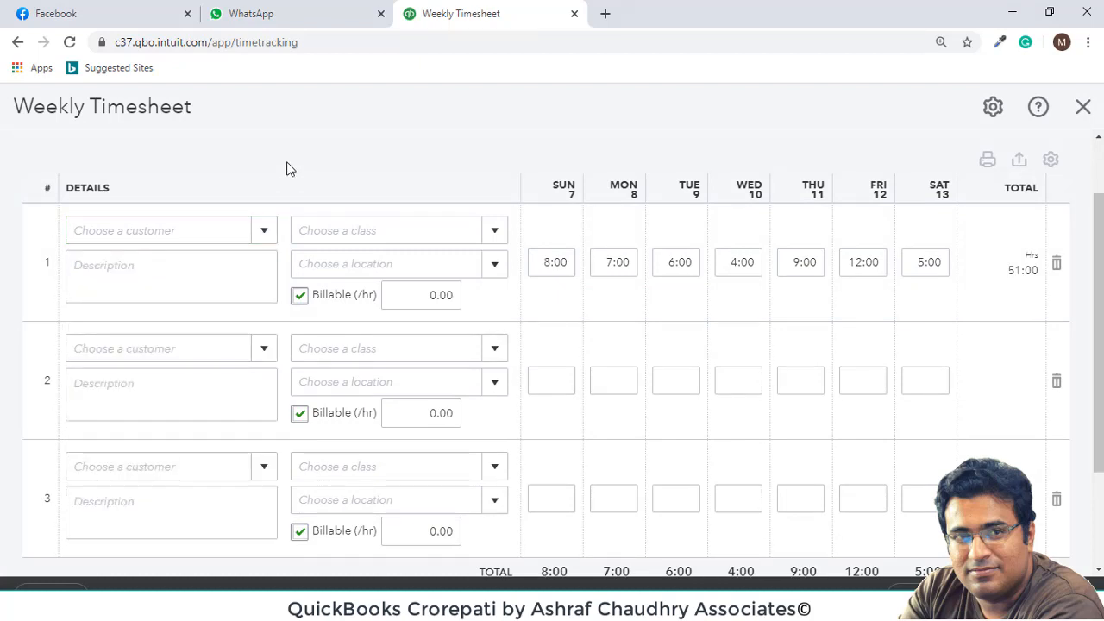
scroll(910, 465, "down", 1)
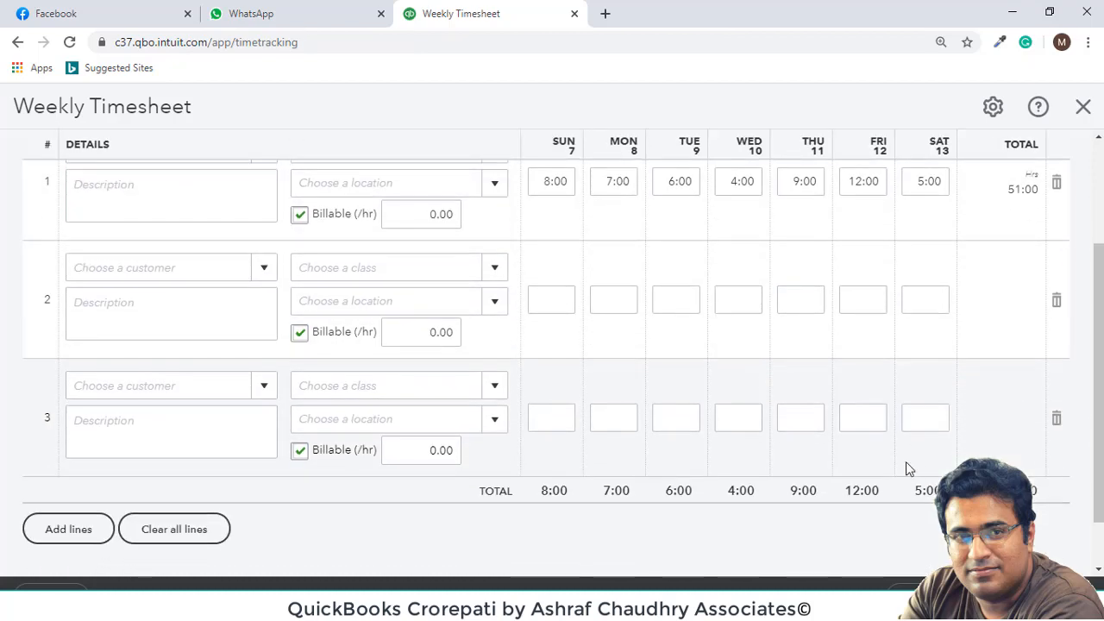
scroll(720, 496, "up", 2)
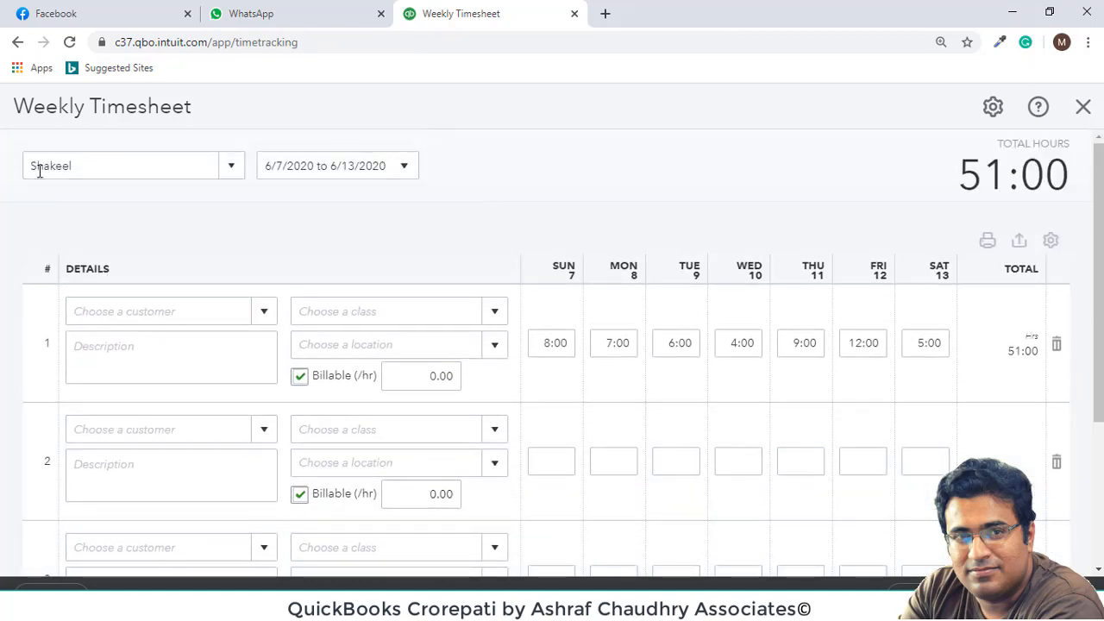
left_click(901, 594)
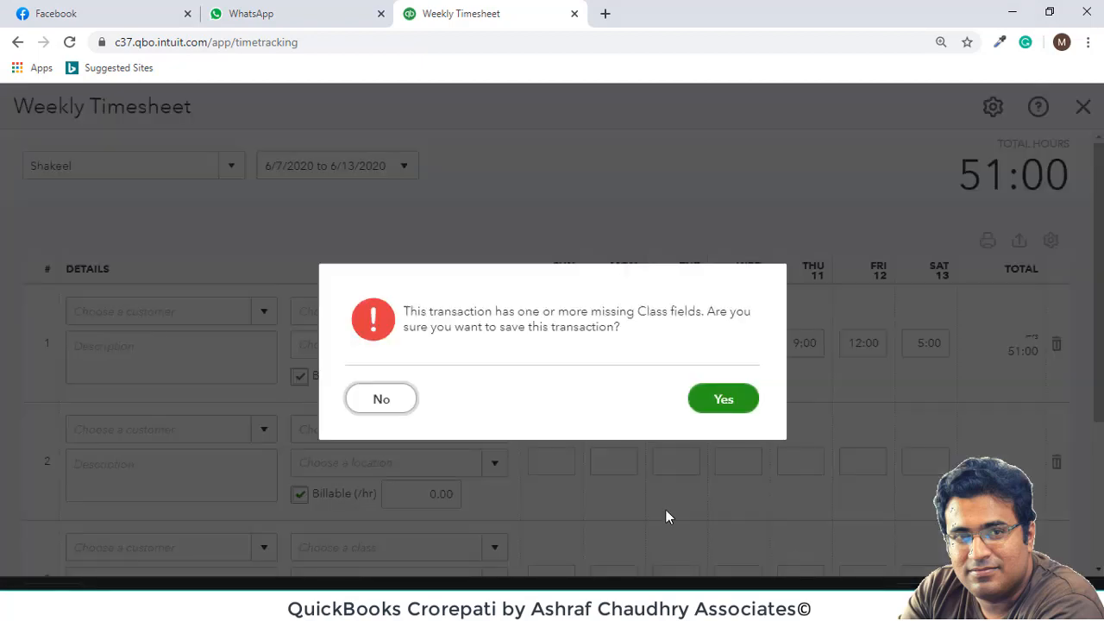
left_click(747, 406)
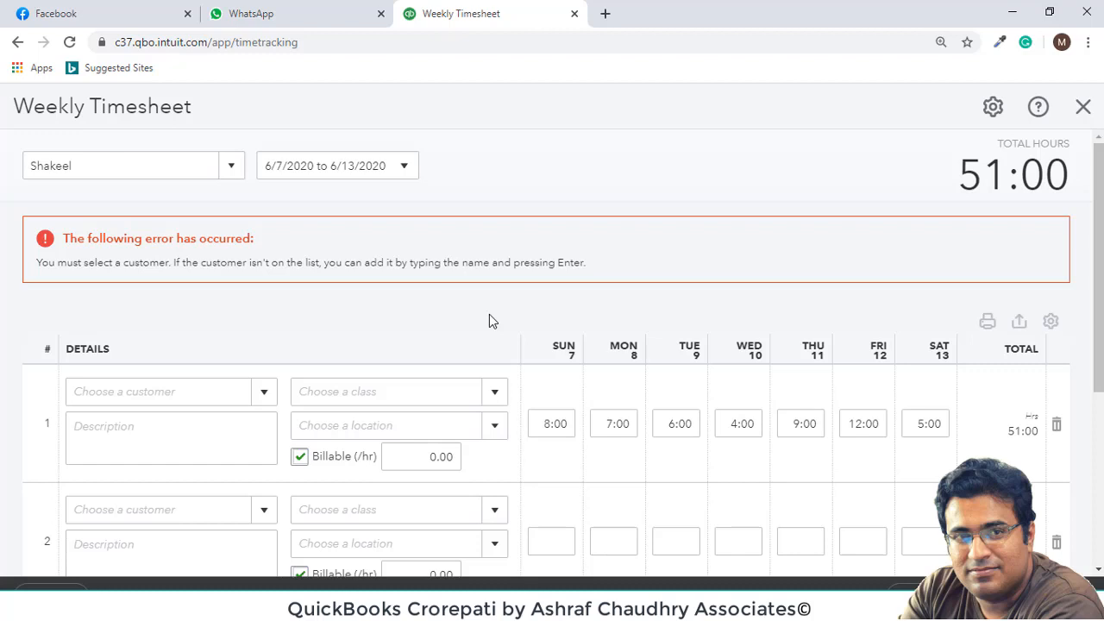
Make all three timesheet lines non-billable, leaving the customer empty, then save and close the weekly timesheet.
left_click(269, 397)
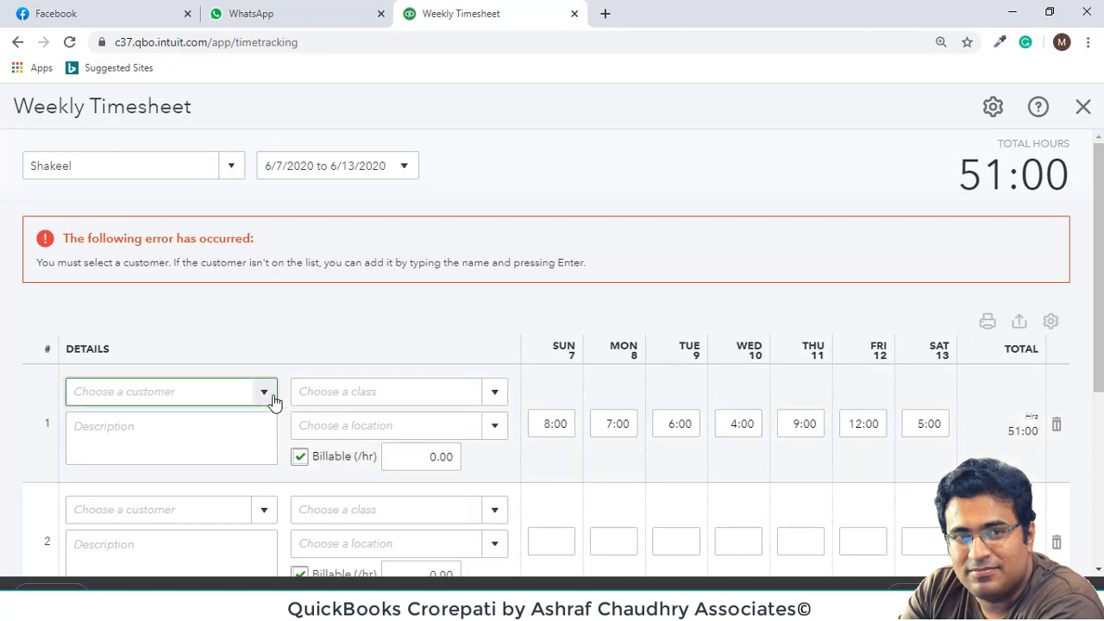
left_click(302, 457)
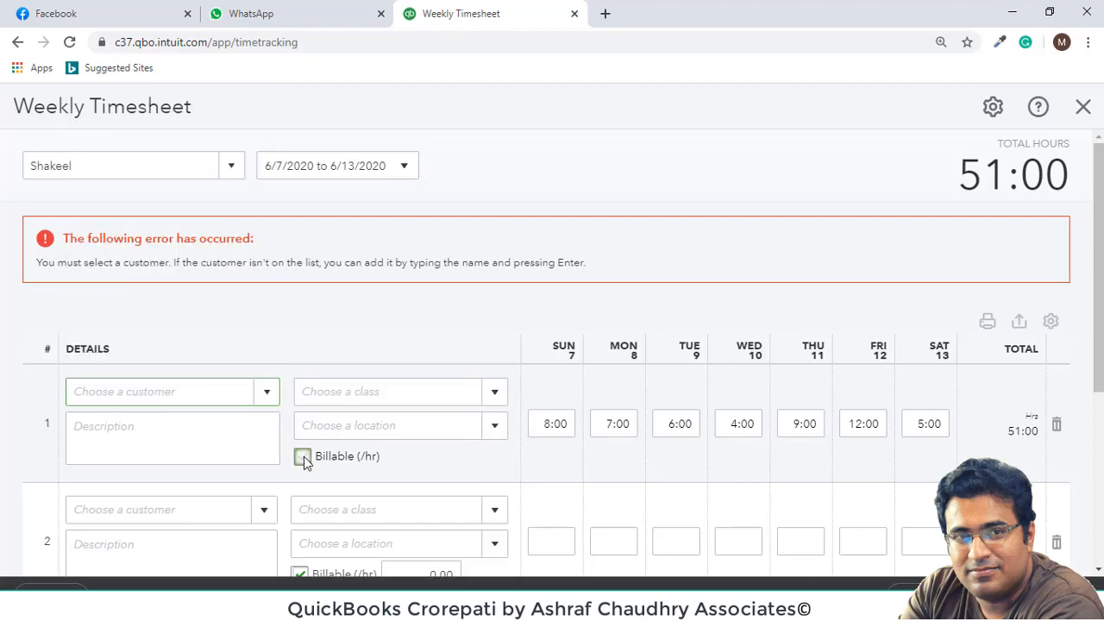
scroll(850, 456, "down", 4)
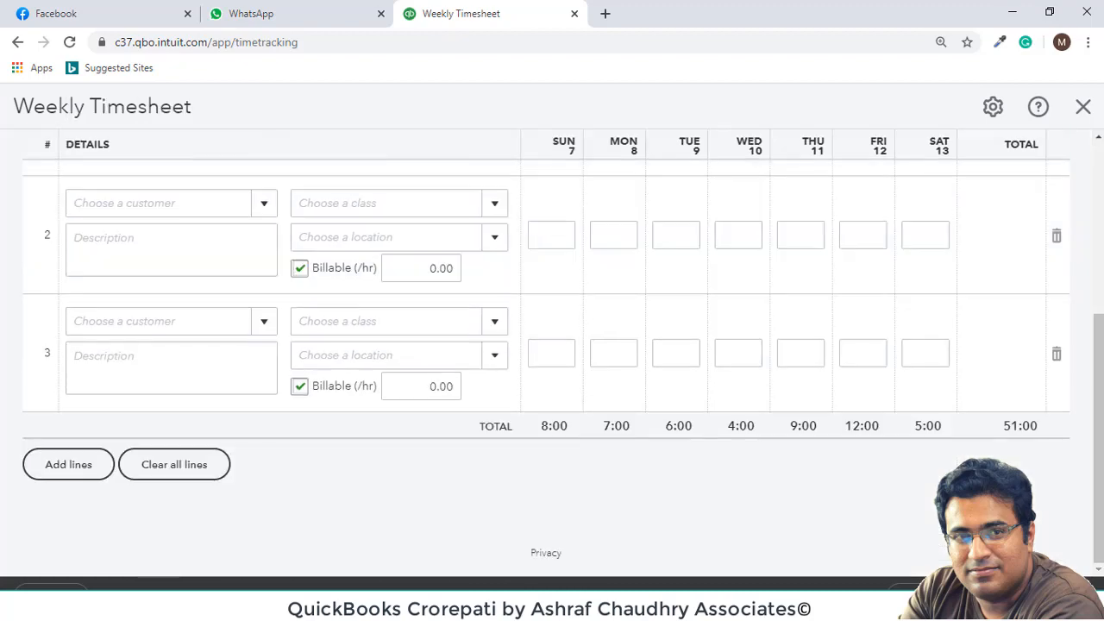
left_click(300, 269)
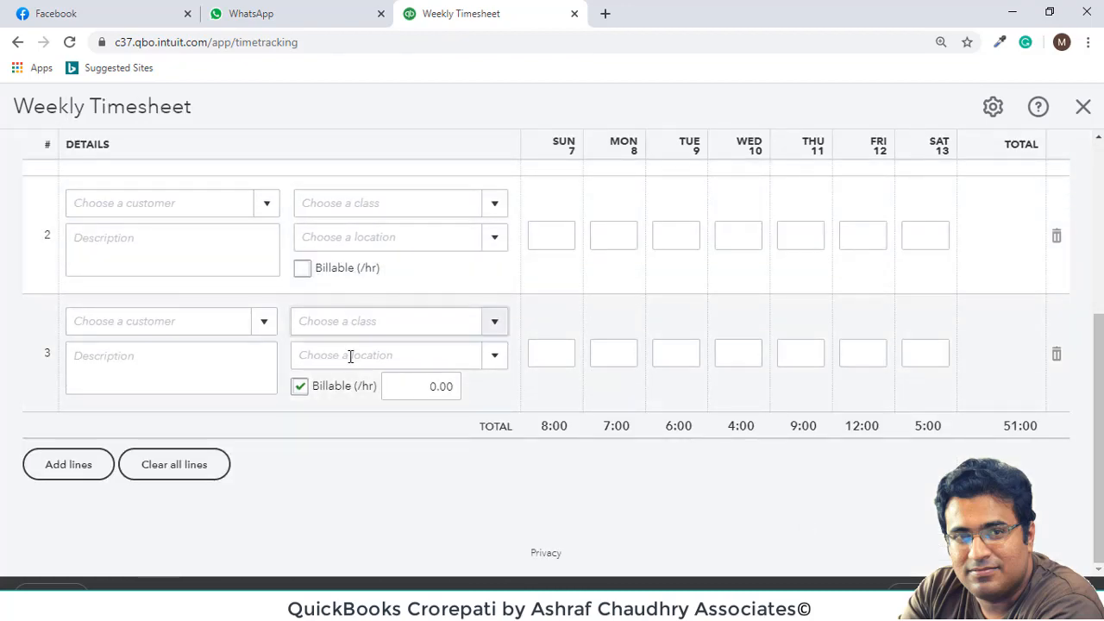
left_click(300, 386)
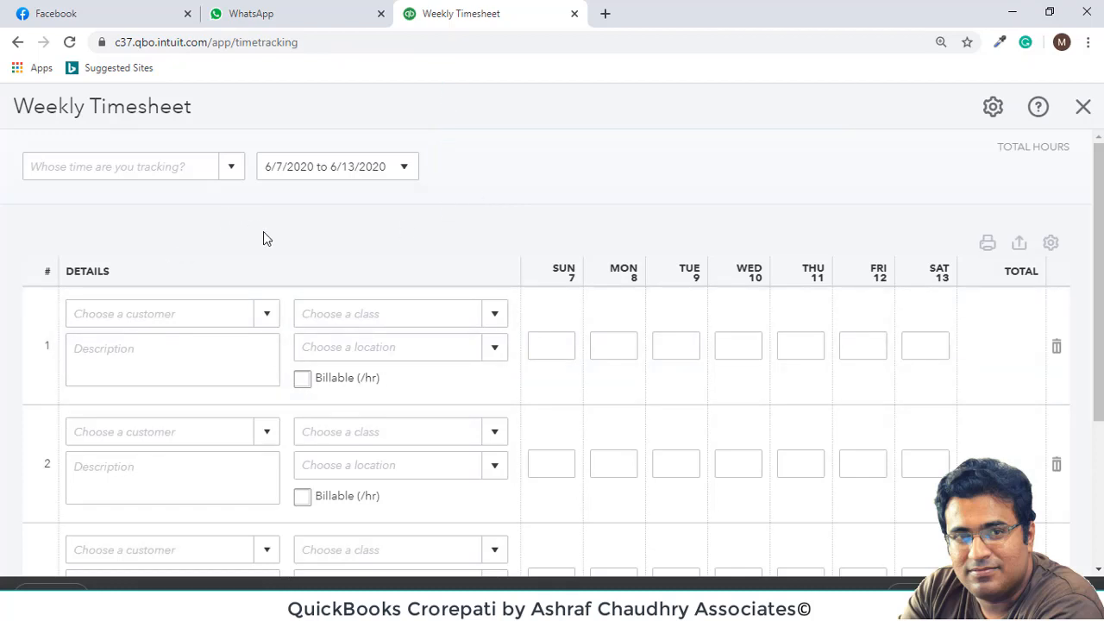
left_click(1083, 107)
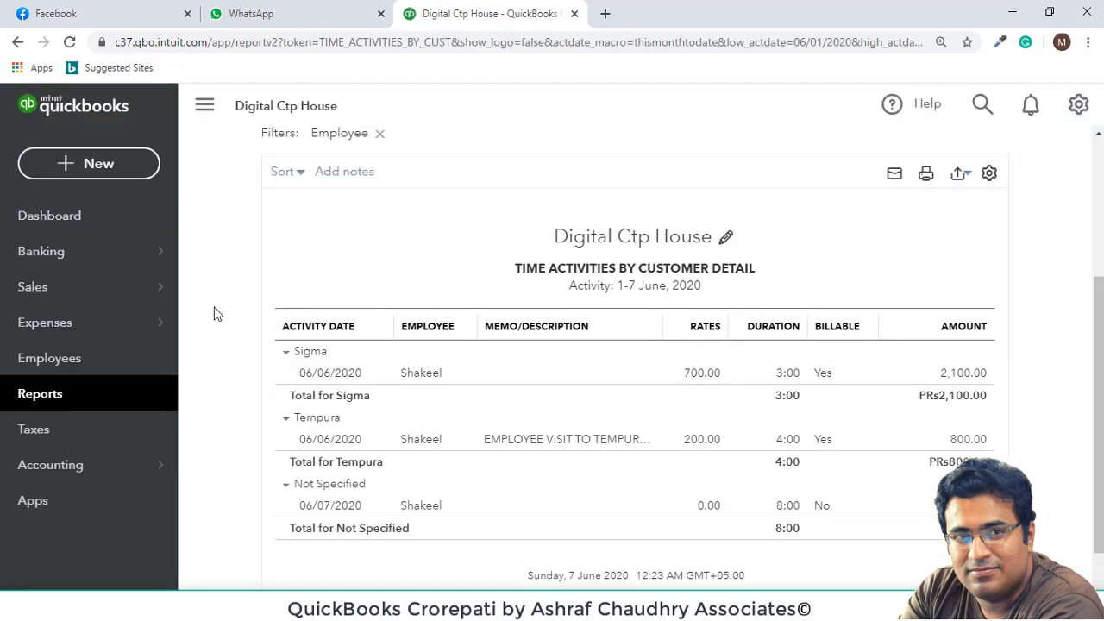
Open the customer record of Tempura and examine its transaction list for the time charge.
mouse_move(106, 299)
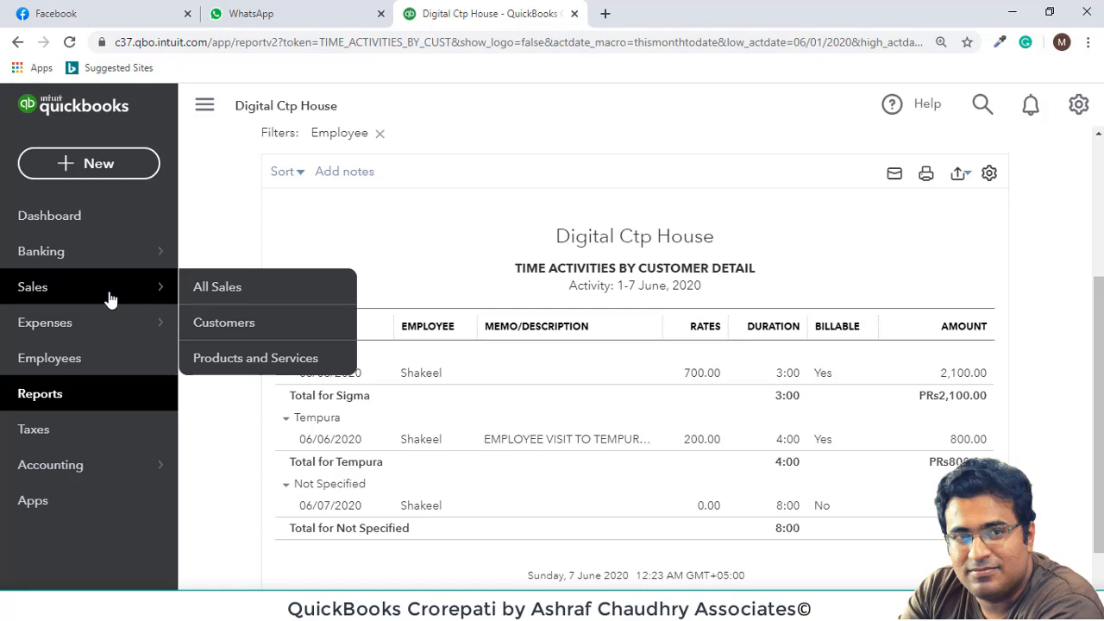
left_click(226, 325)
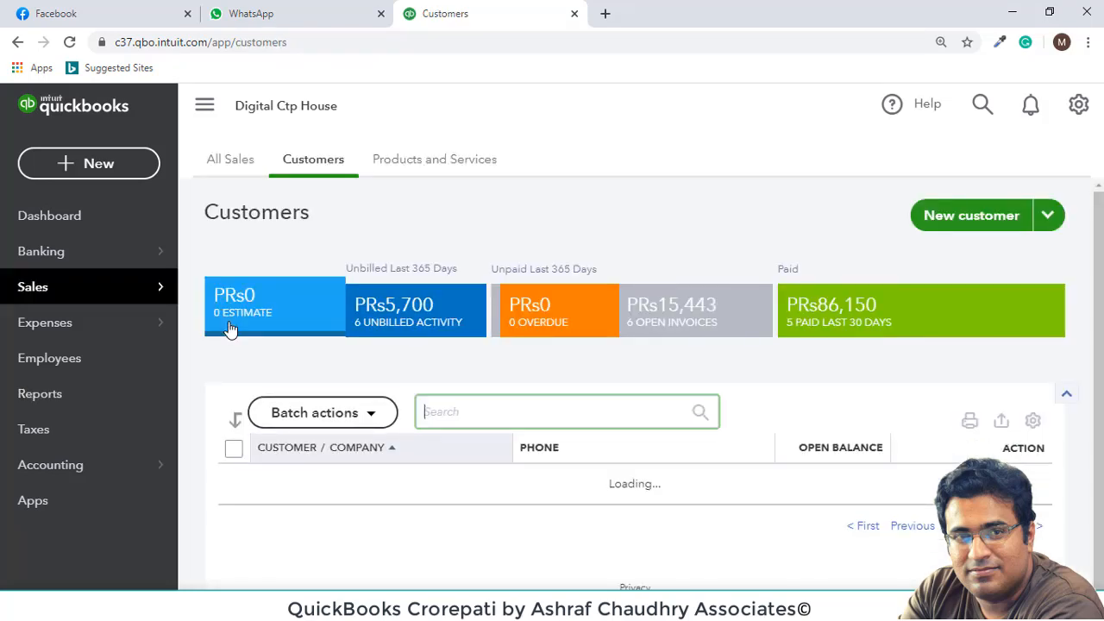
scroll(438, 347, "down", 1)
scroll(439, 363, "down", 1)
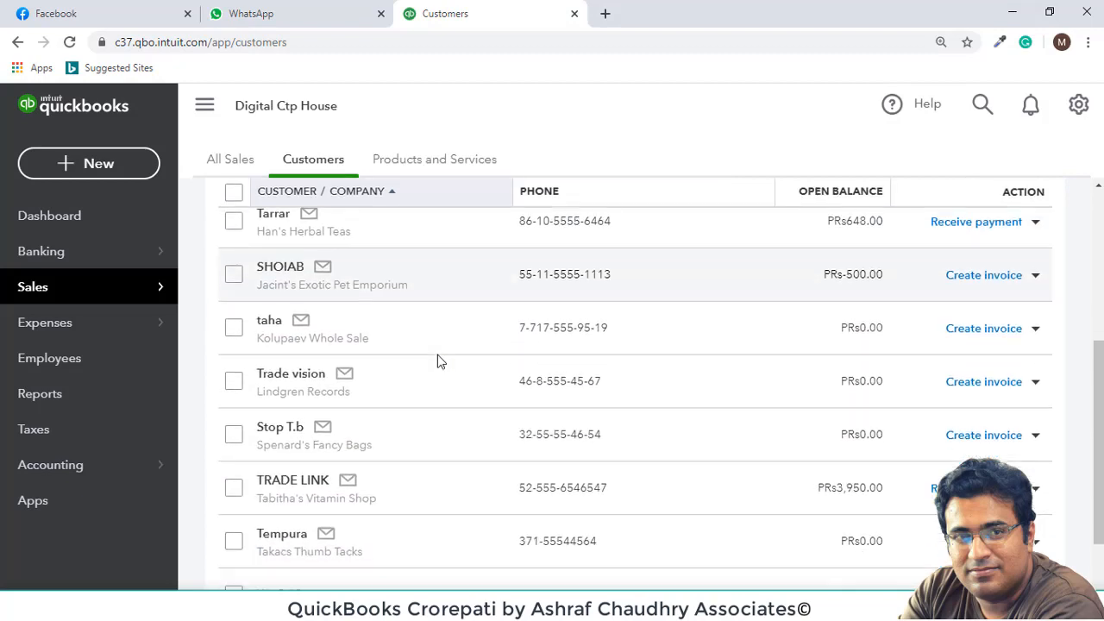
left_click(276, 535)
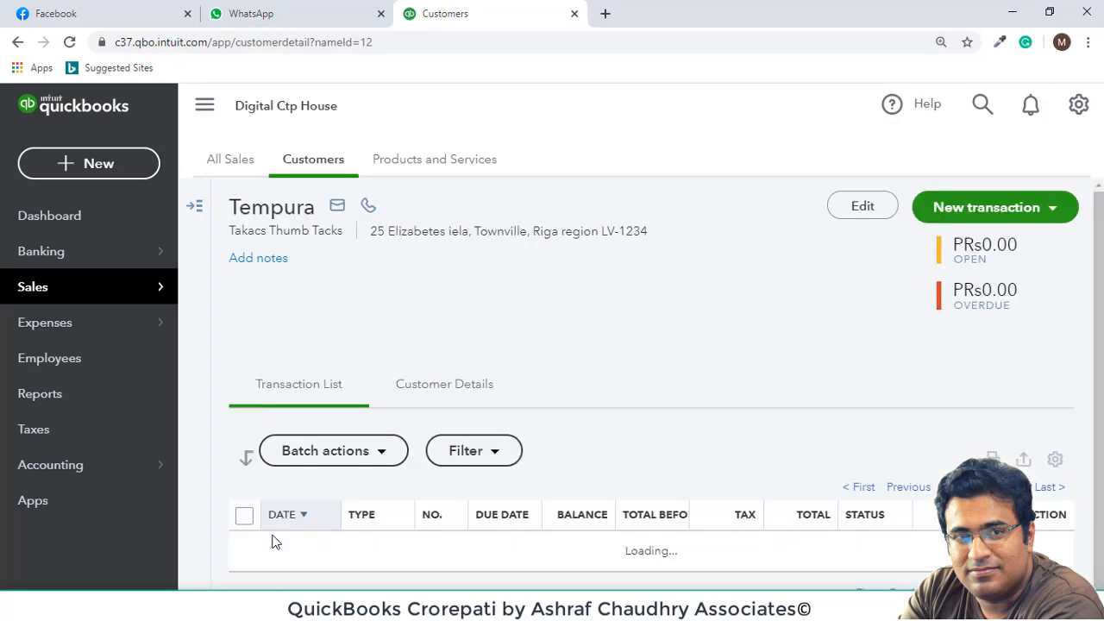
scroll(544, 445, "down", 1)
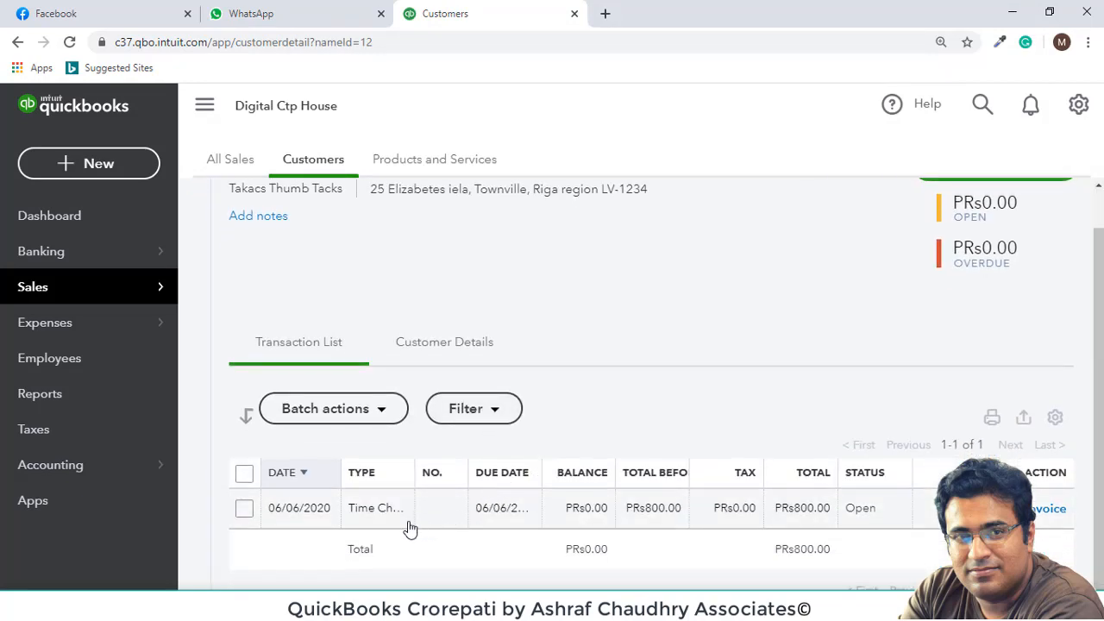
Widen the transaction list's Type column and start an invoice from Tempura's open time charge.
left_click_drag(416, 474, 468, 474)
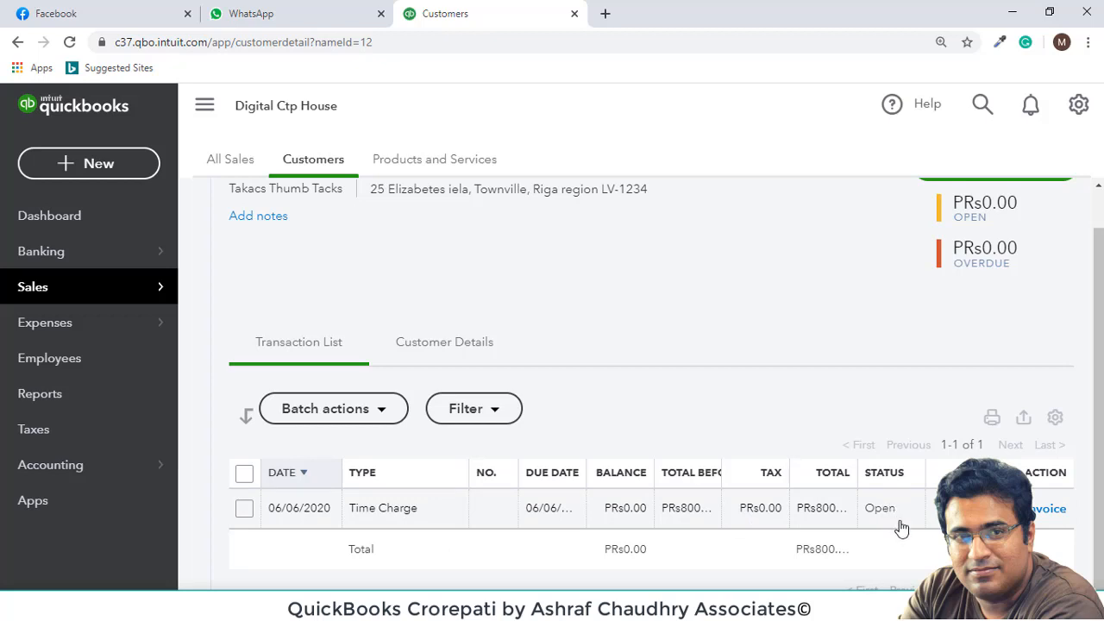
left_click(1049, 508)
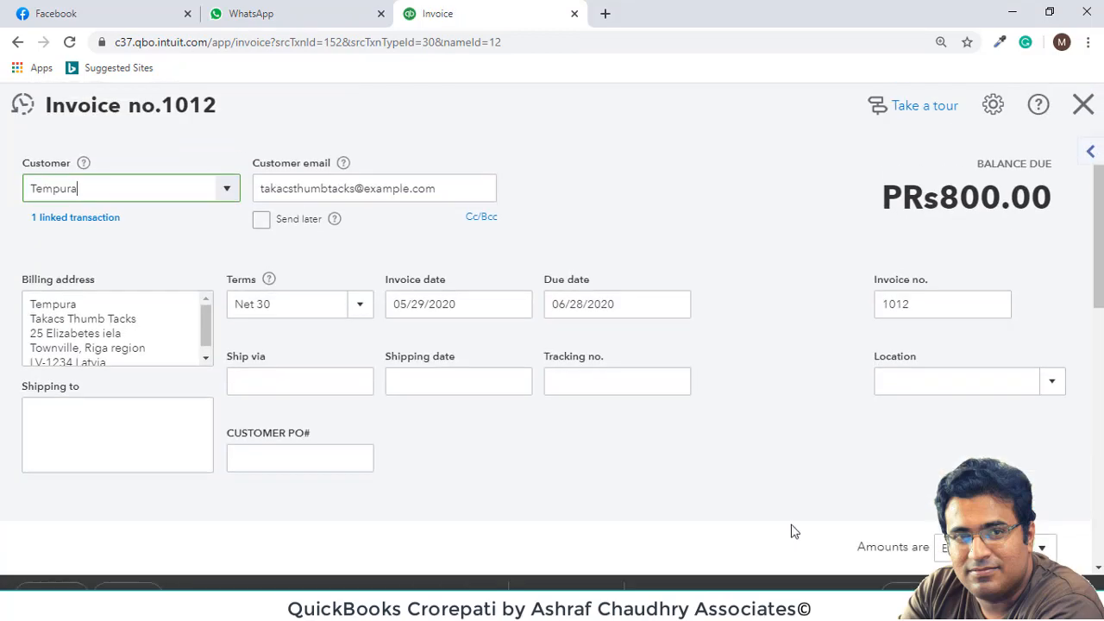
scroll(306, 249, "down", 4)
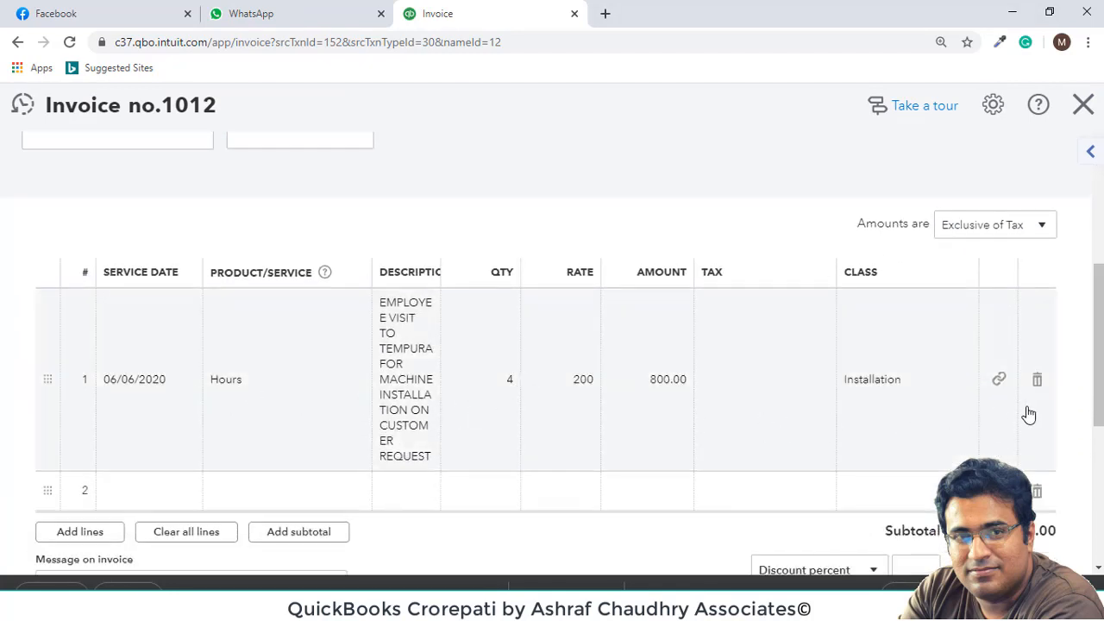
scroll(1043, 420, "down", 2)
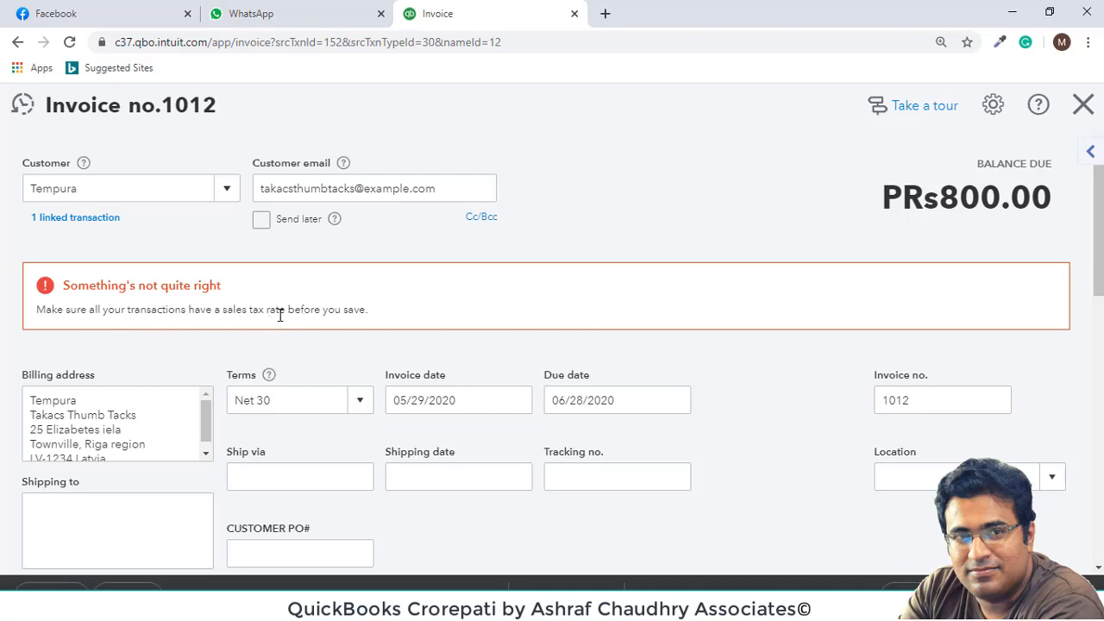
Set the invoice amounts to Out of scope of Tax, then save and close the invoice.
scroll(395, 316, "down", 2)
left_click(1041, 483)
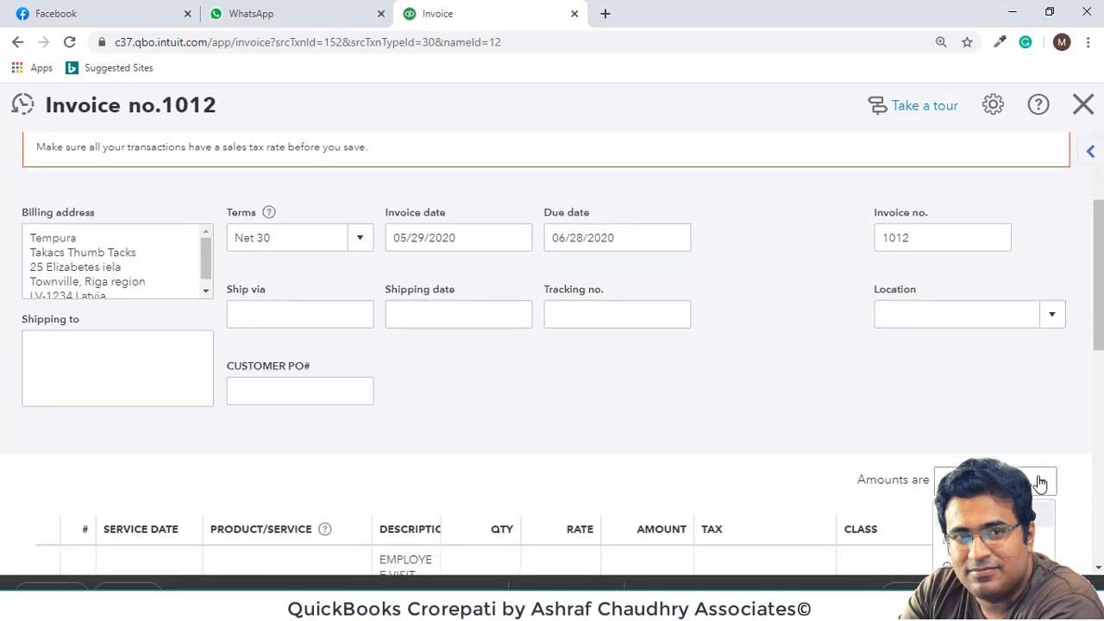
left_click(979, 565)
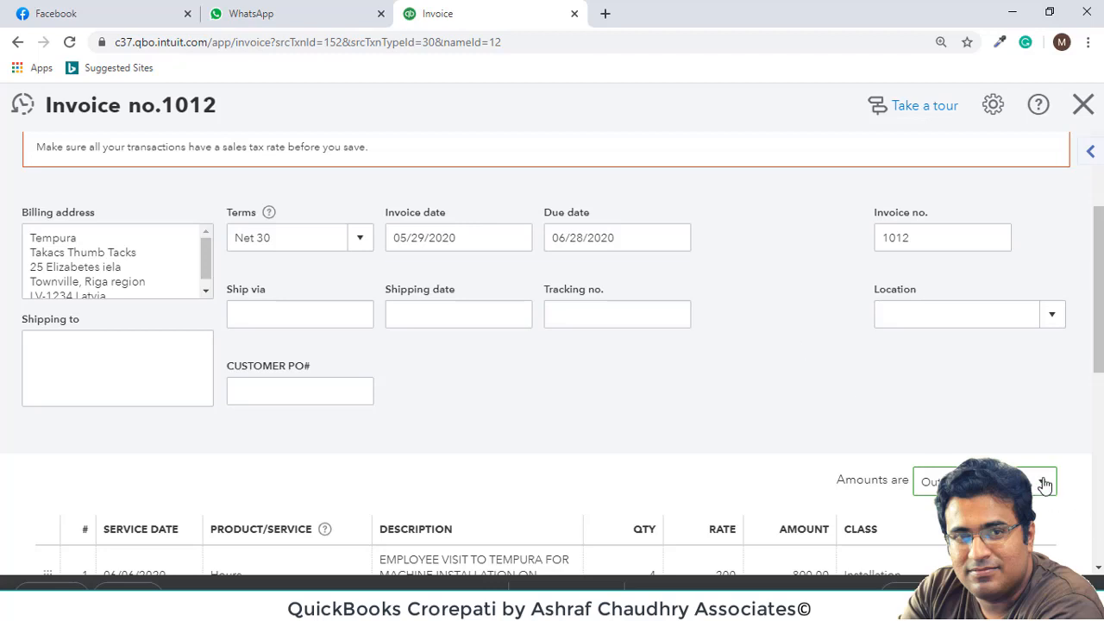
scroll(1043, 485, "down", 2)
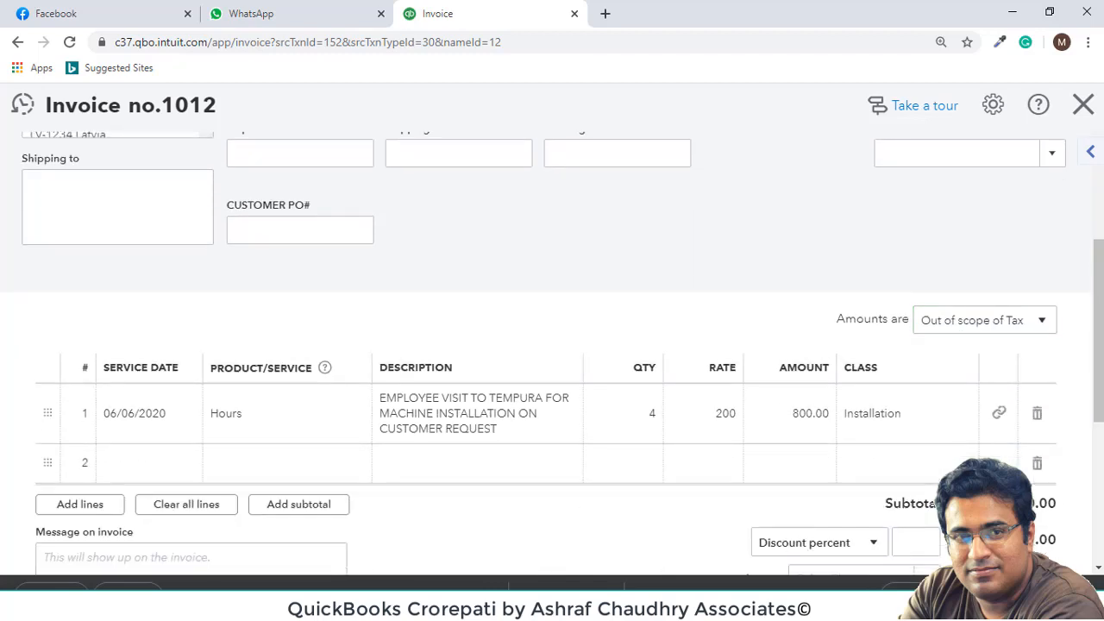
left_click(1009, 597)
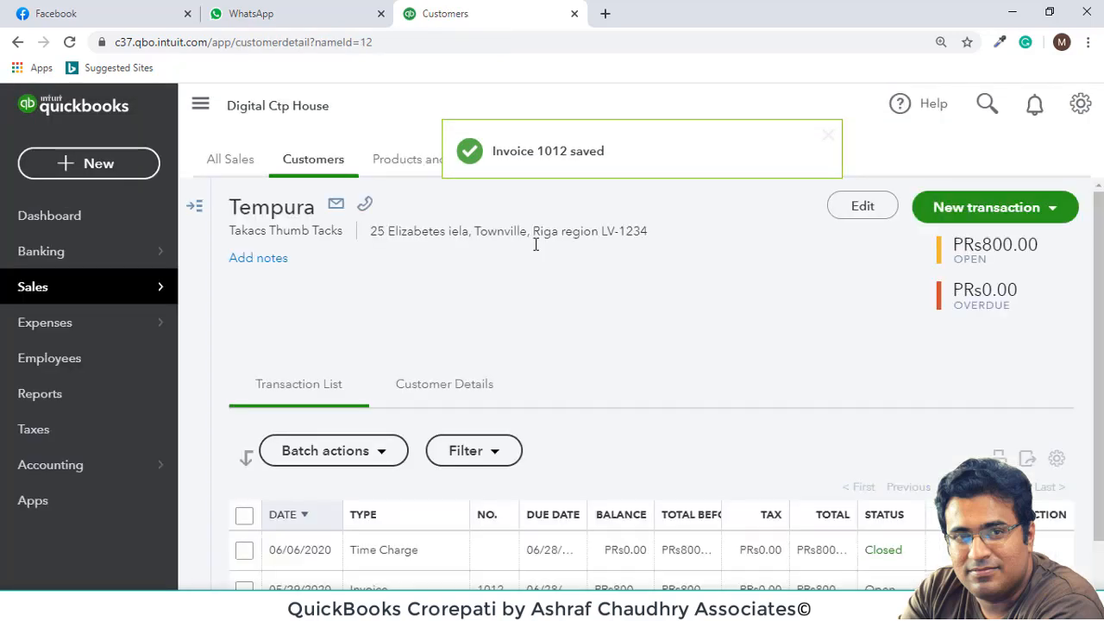
left_click(1043, 221)
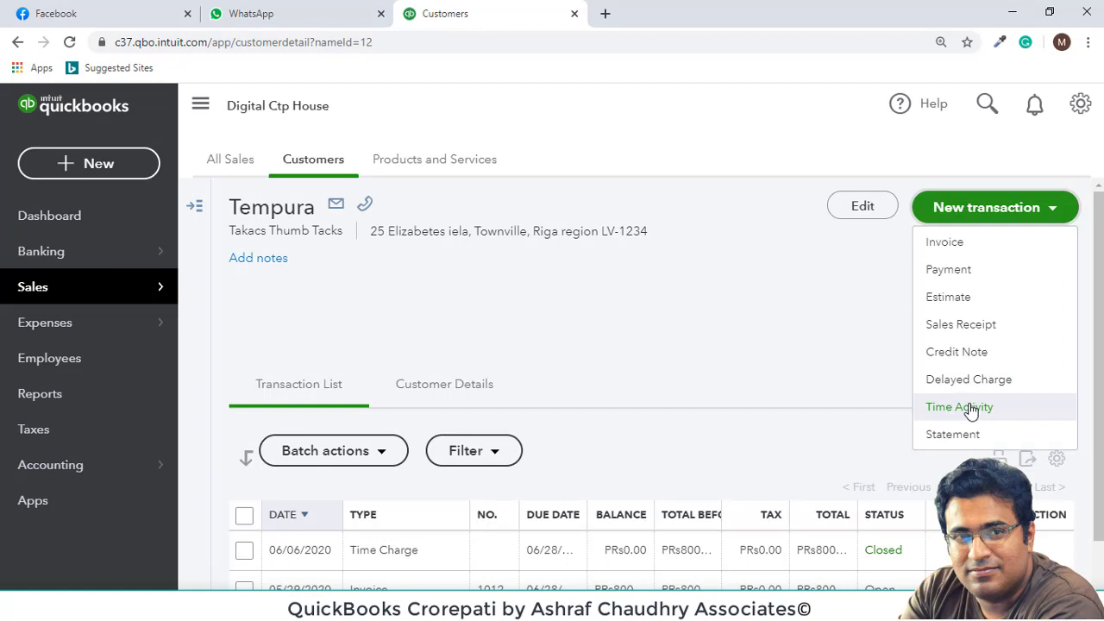
left_click(195, 214)
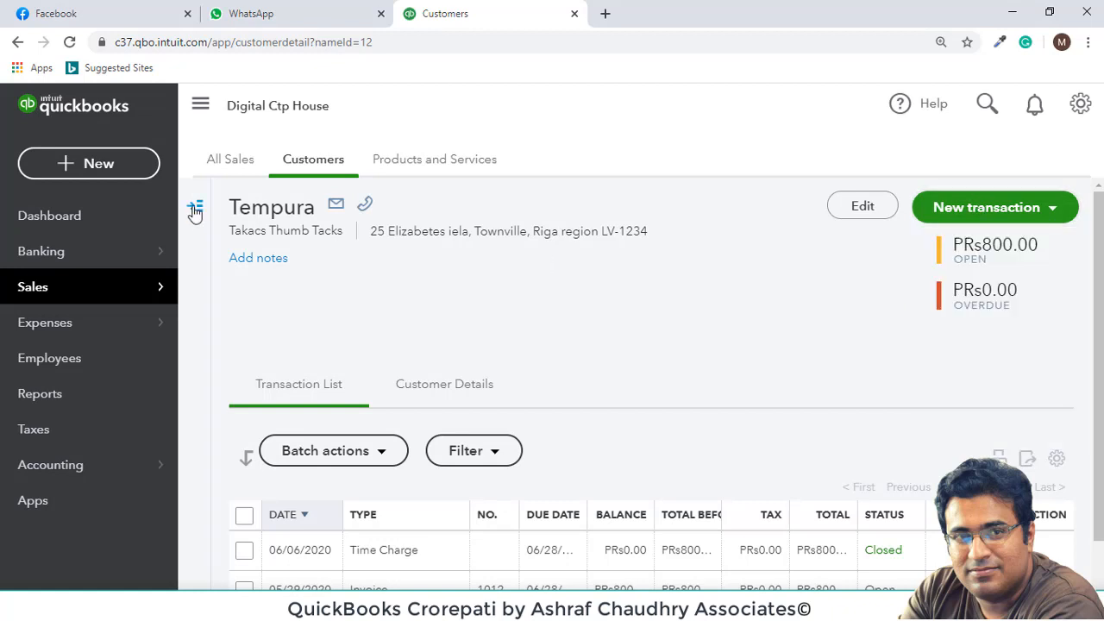
left_click(966, 212)
left_click(984, 415)
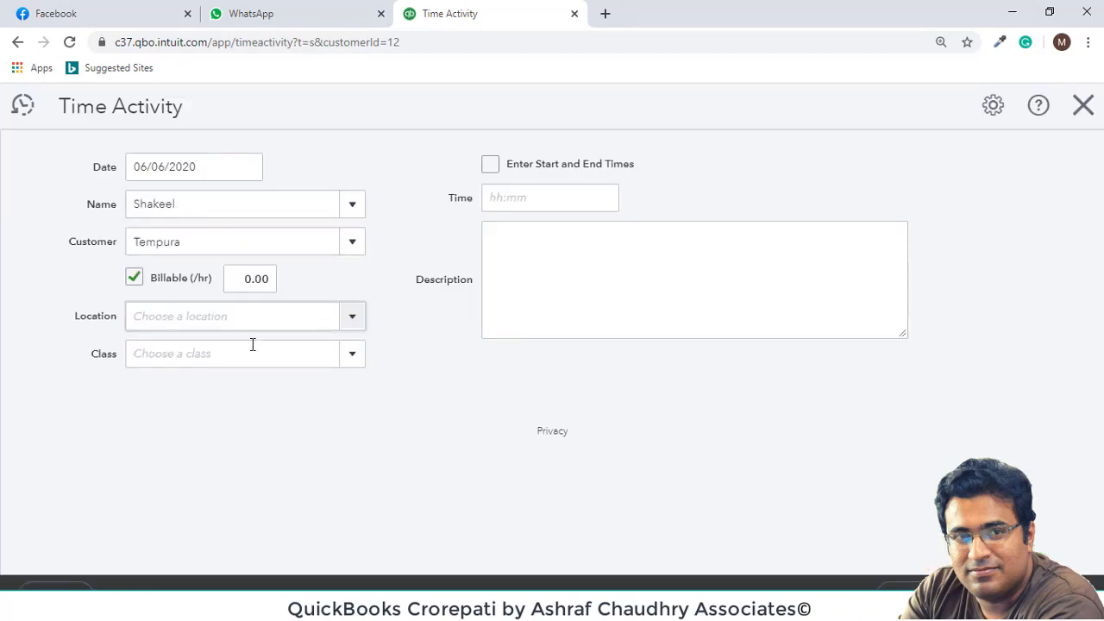
left_click(1092, 104)
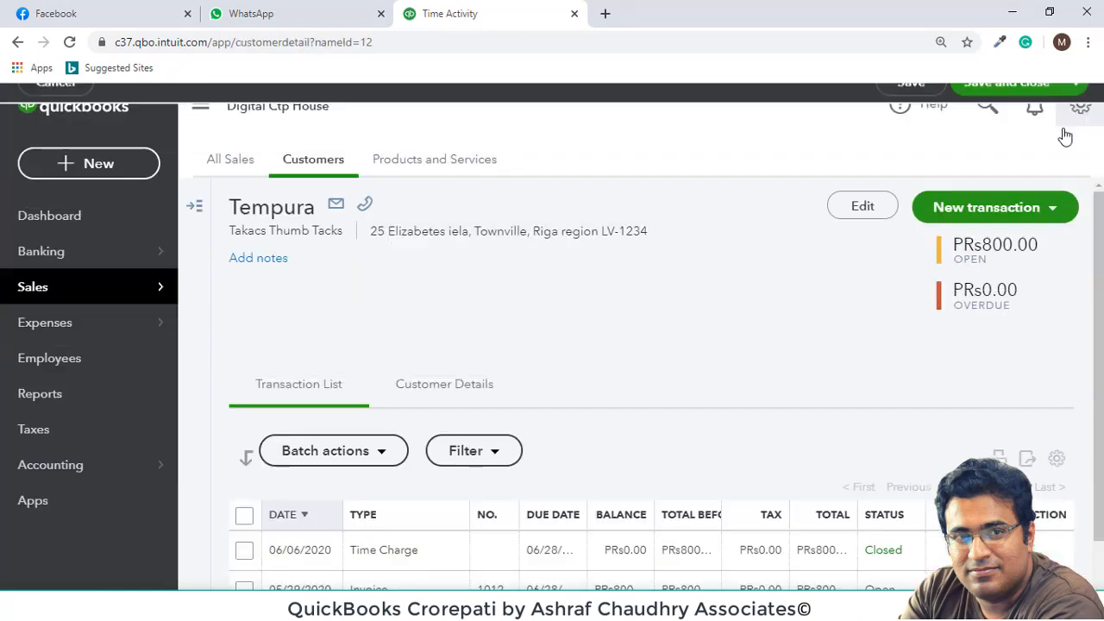
left_click(132, 175)
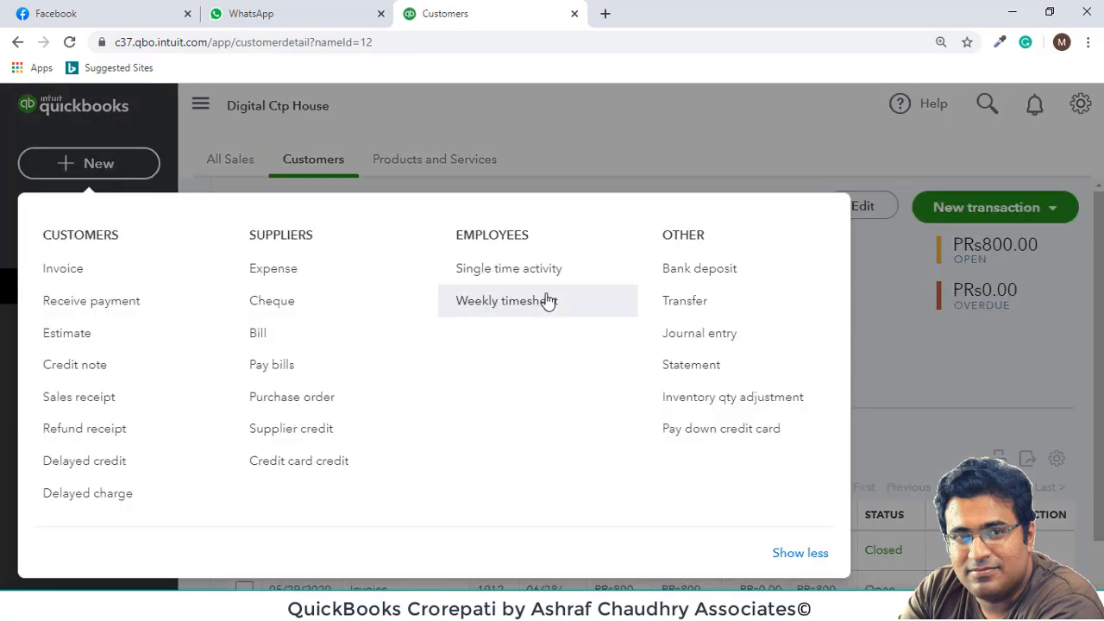
left_click(613, 126)
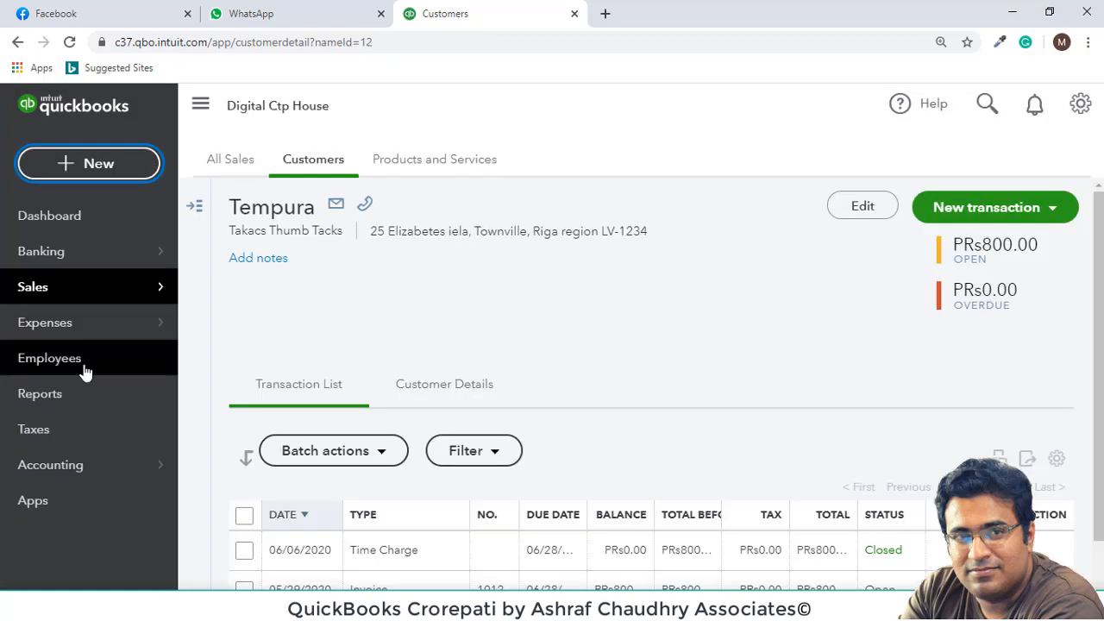
Run the time activities report for the second employee in the employee list.
left_click(95, 364)
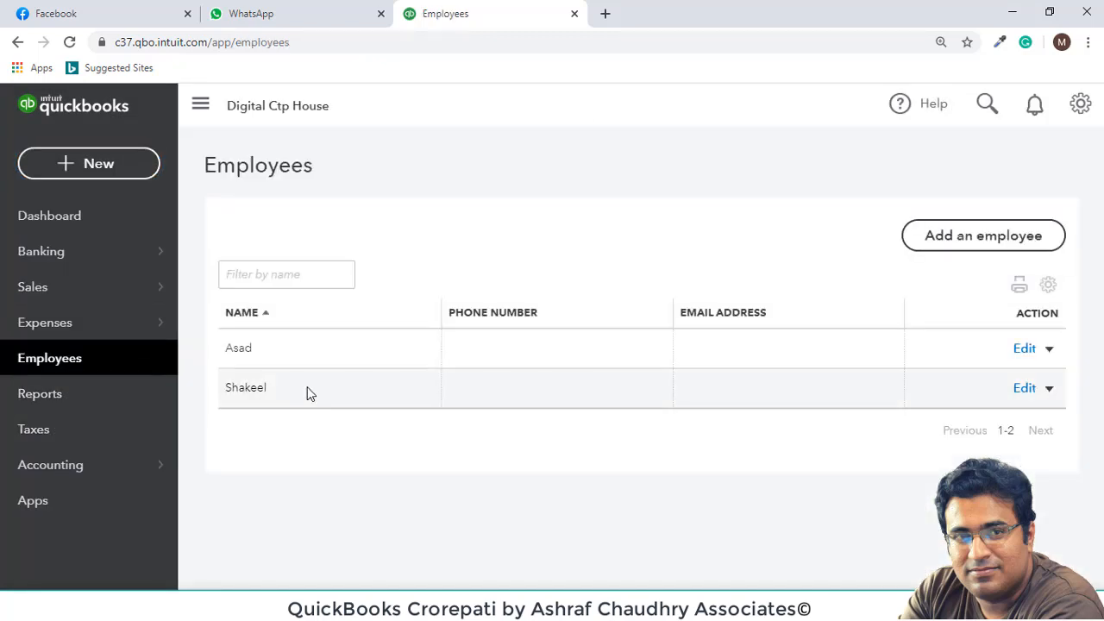
left_click(1049, 390)
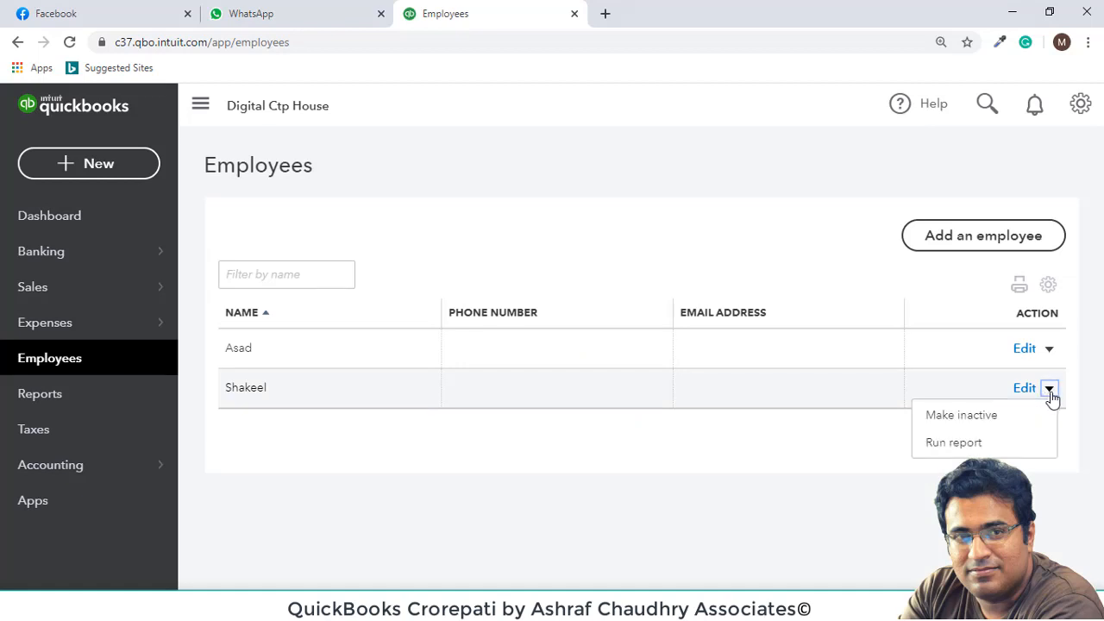
left_click(1002, 444)
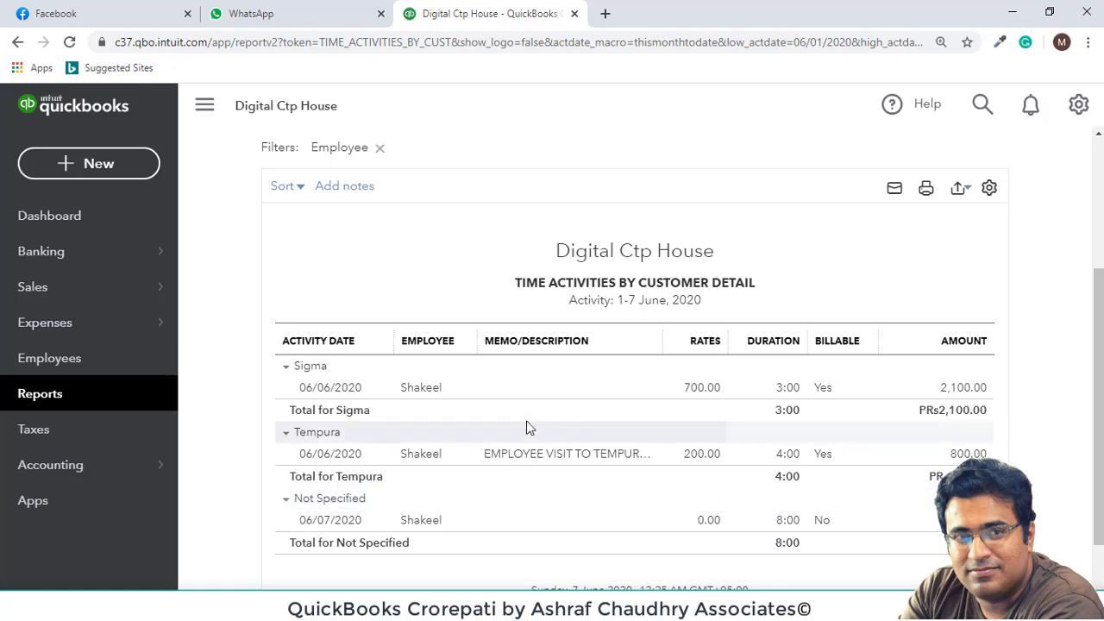
Extend the report's end date to 06/13/2020, rerun it and examine the employee's billable and non-billable hours.
scroll(525, 424, "up", 3)
left_click(670, 241)
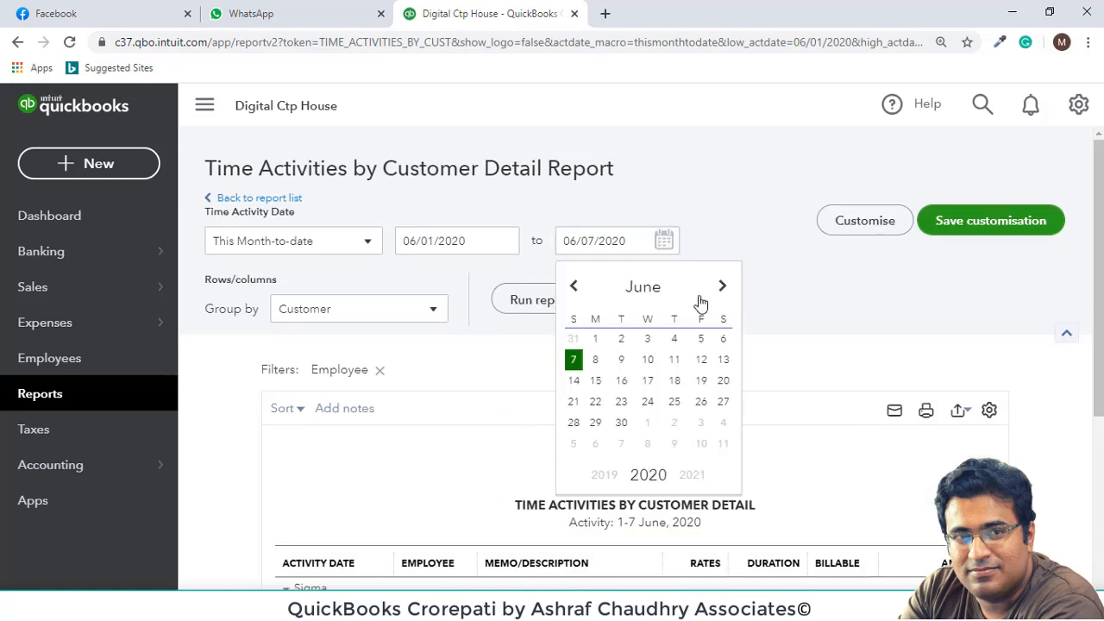
left_click(724, 360)
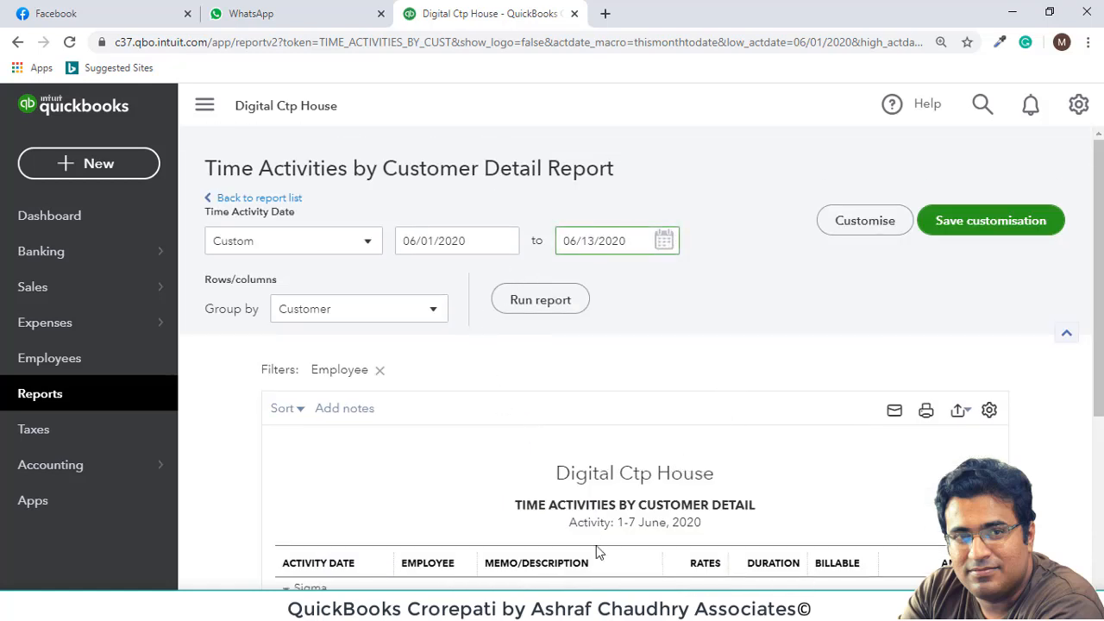
scroll(599, 548, "down", 1)
scroll(639, 458, "down", 3)
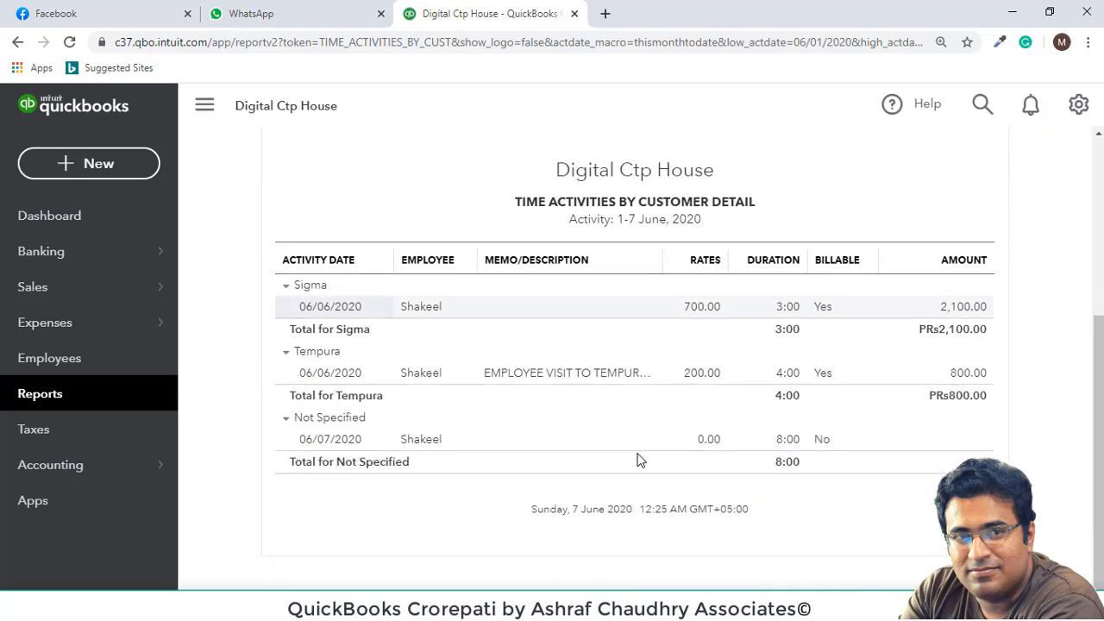
scroll(639, 458, "up", 4)
left_click(540, 239)
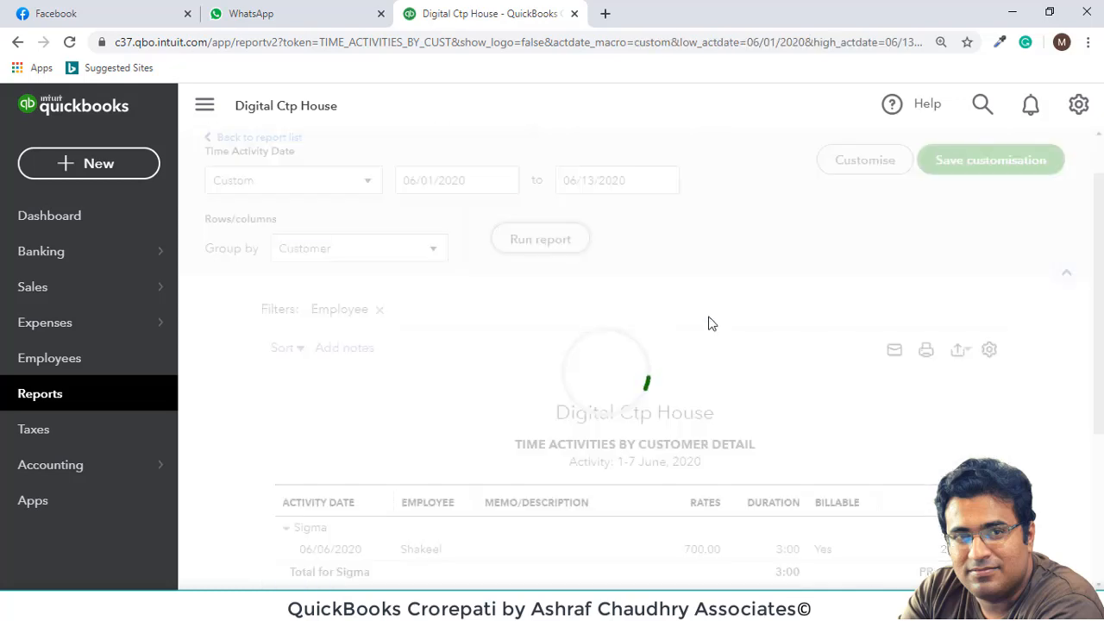
scroll(706, 351, "down", 2)
scroll(705, 351, "down", 3)
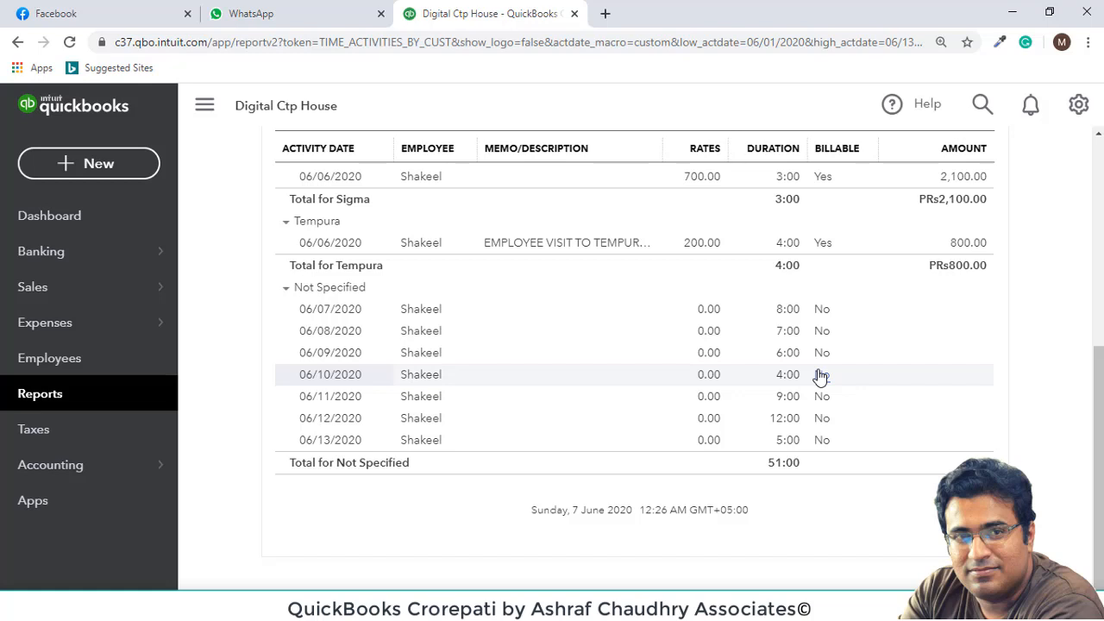
scroll(769, 394, "up", 4)
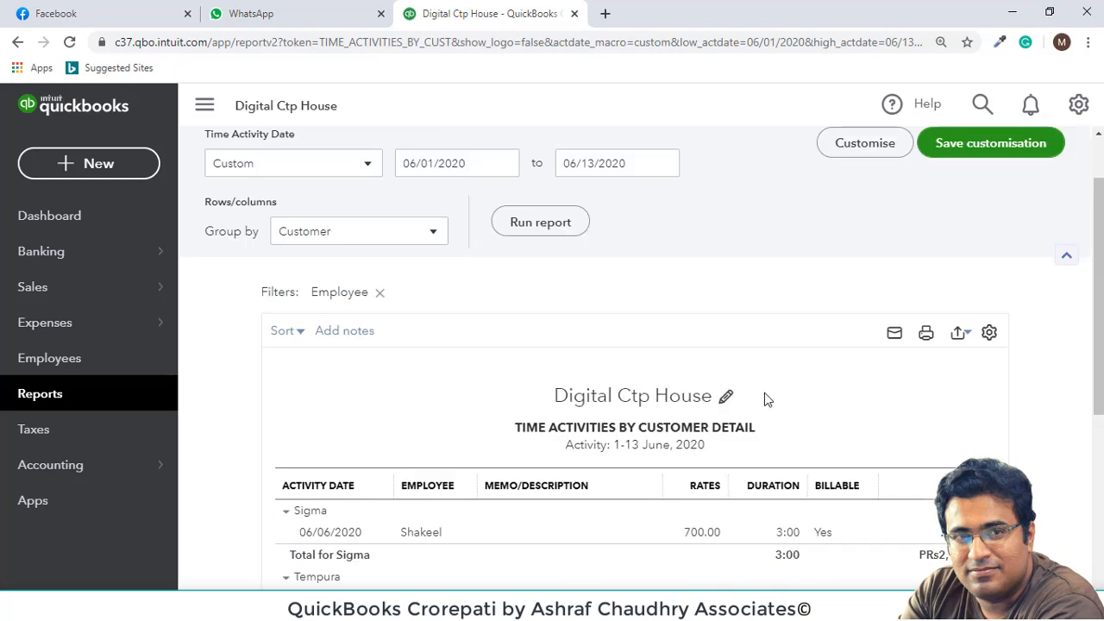
scroll(764, 393, "up", 1)
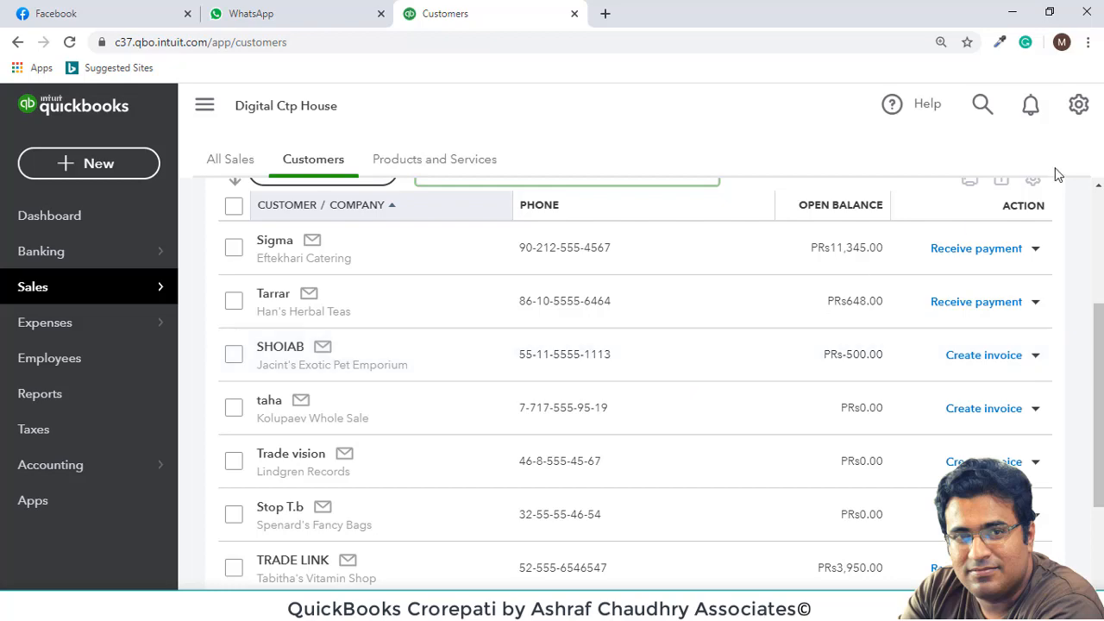
Start a sales receipt for the customer Jacint's Exotic Pet Emporium from the customer list.
scroll(996, 275, "up", 1)
scroll(999, 284, "up", 3)
scroll(1004, 293, "down", 2)
scroll(1001, 319, "up", 3)
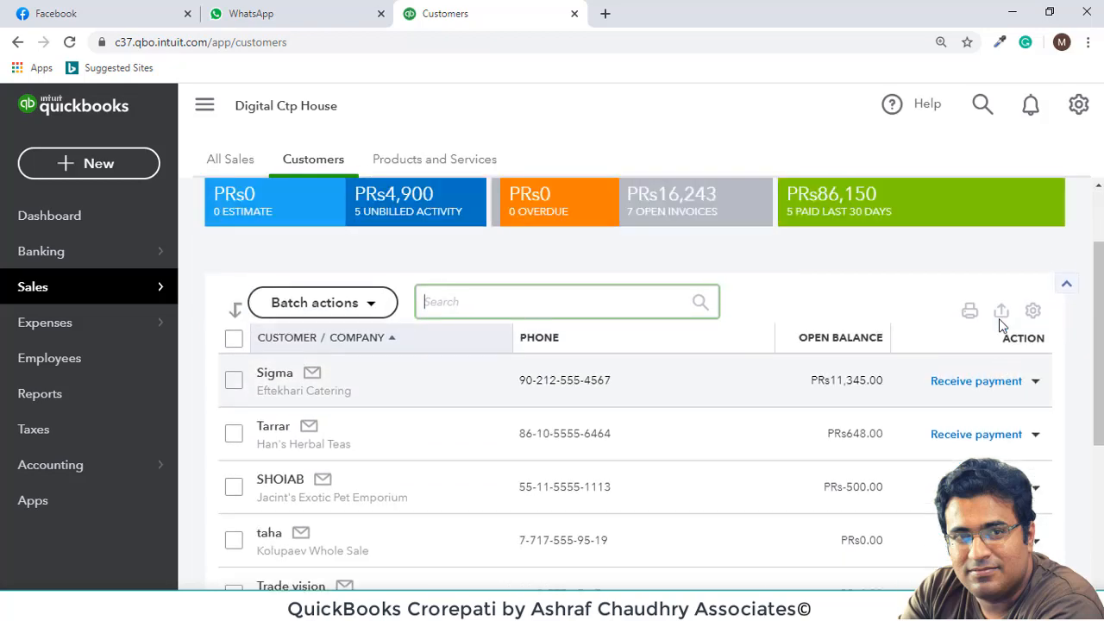
scroll(991, 388, "down", 1)
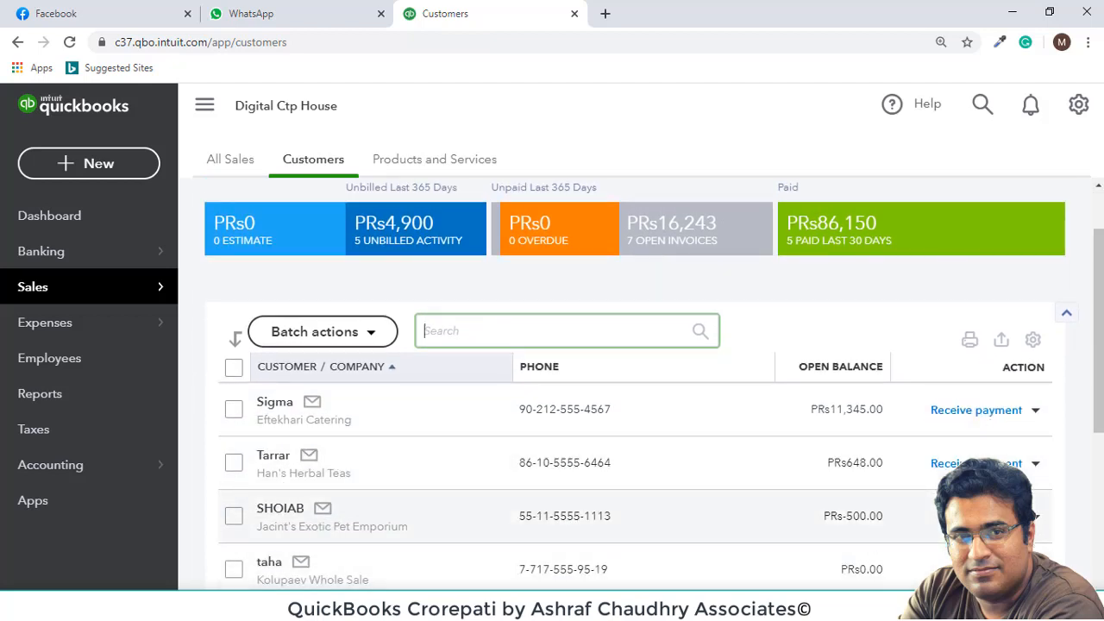
left_click(1038, 519)
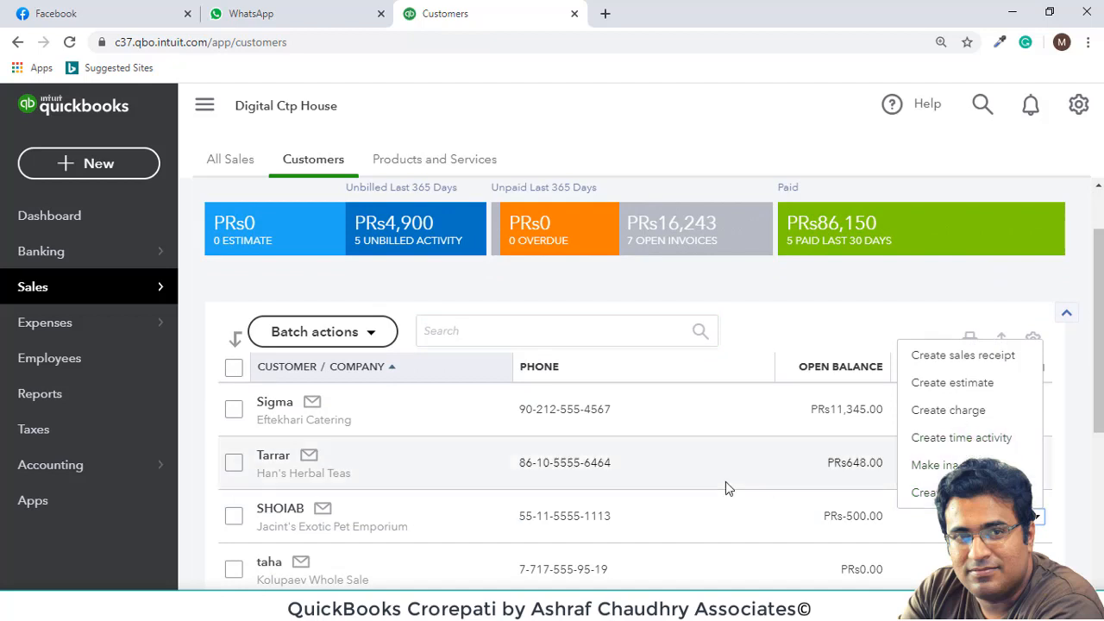
left_click(993, 355)
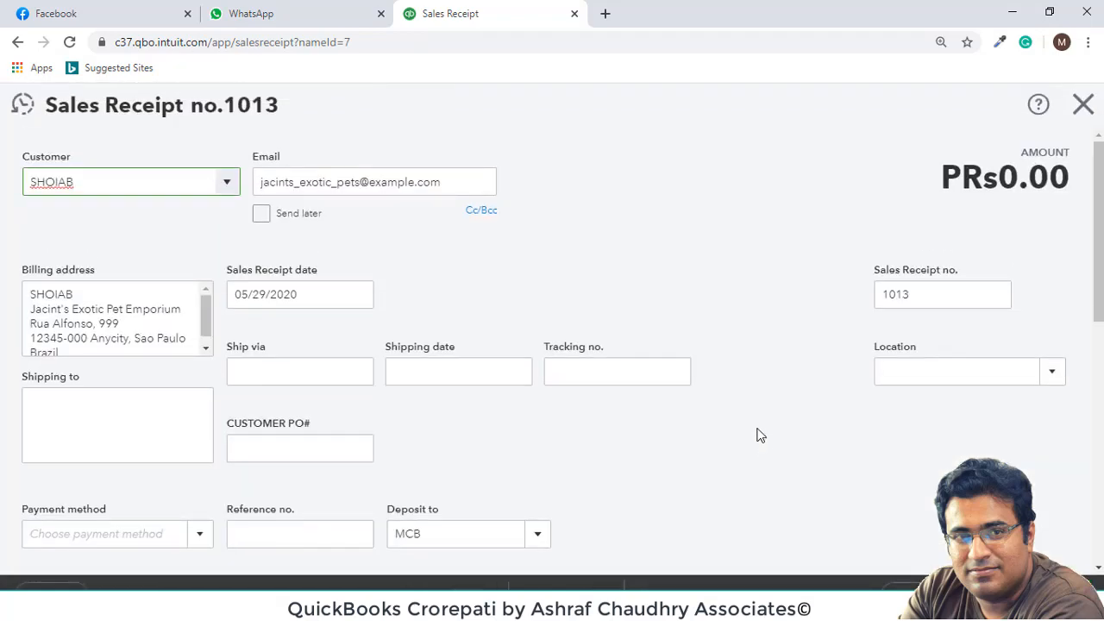
Add a cash and cash equivalents Bank account named HBL, described as HBL BANK, as the receipt's deposit account.
scroll(345, 209, "down", 1)
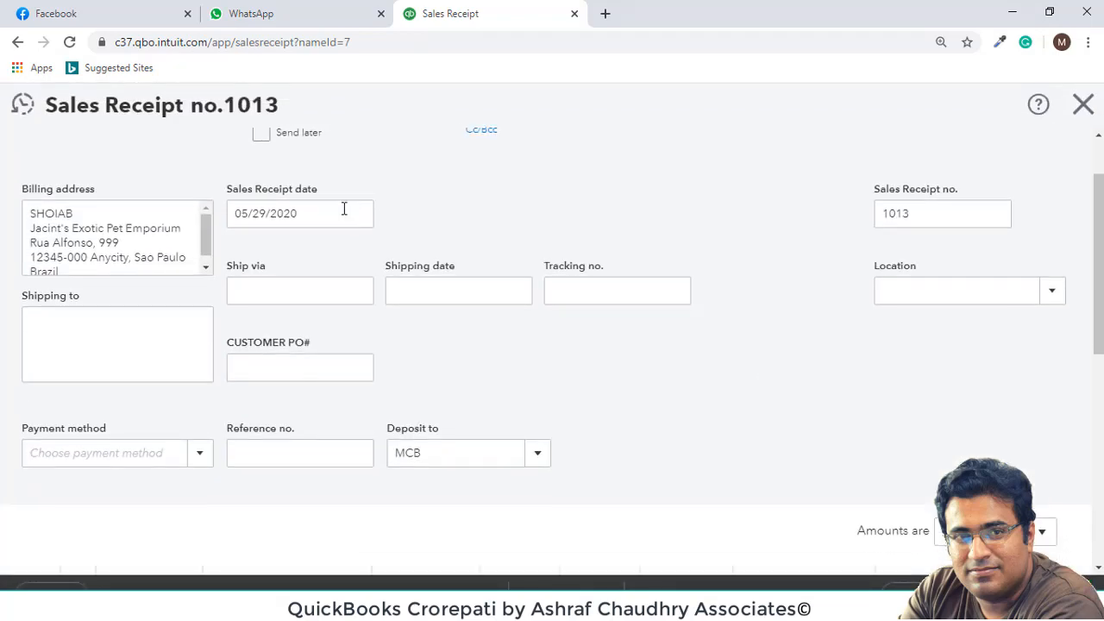
scroll(325, 219, "down", 1)
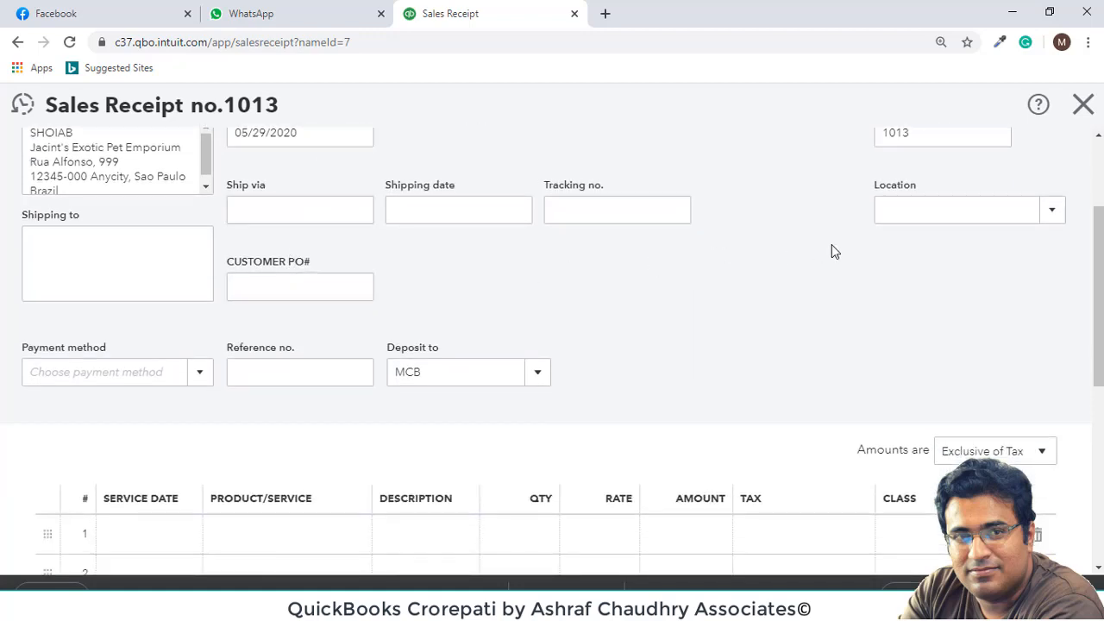
scroll(469, 359, "down", 2)
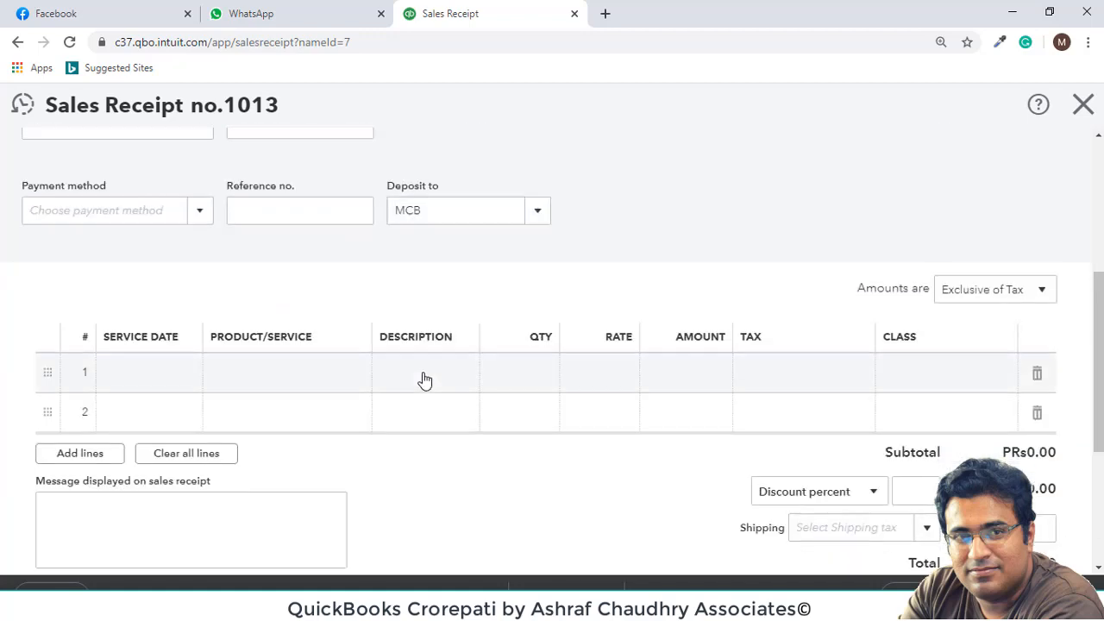
left_click(542, 217)
scroll(517, 284, "up", 1)
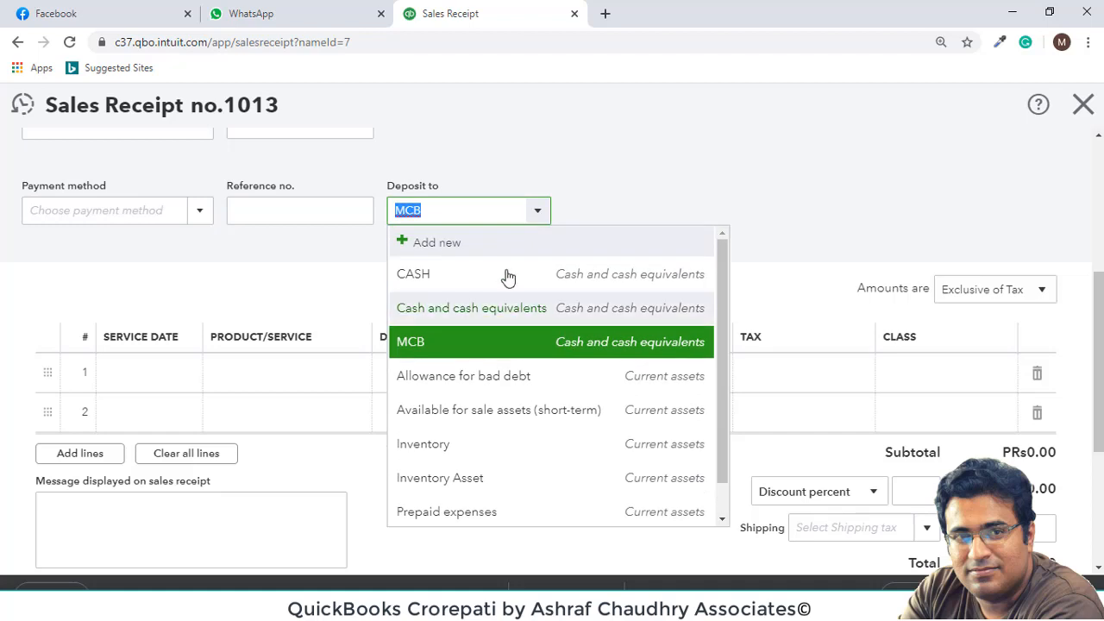
left_click(492, 244)
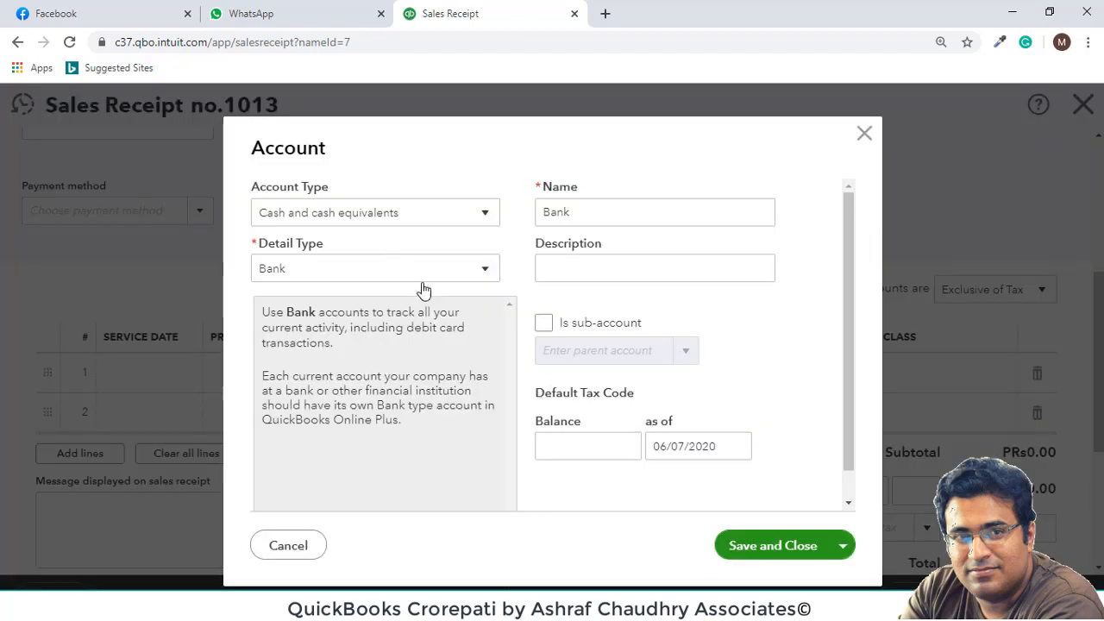
double_click(634, 211)
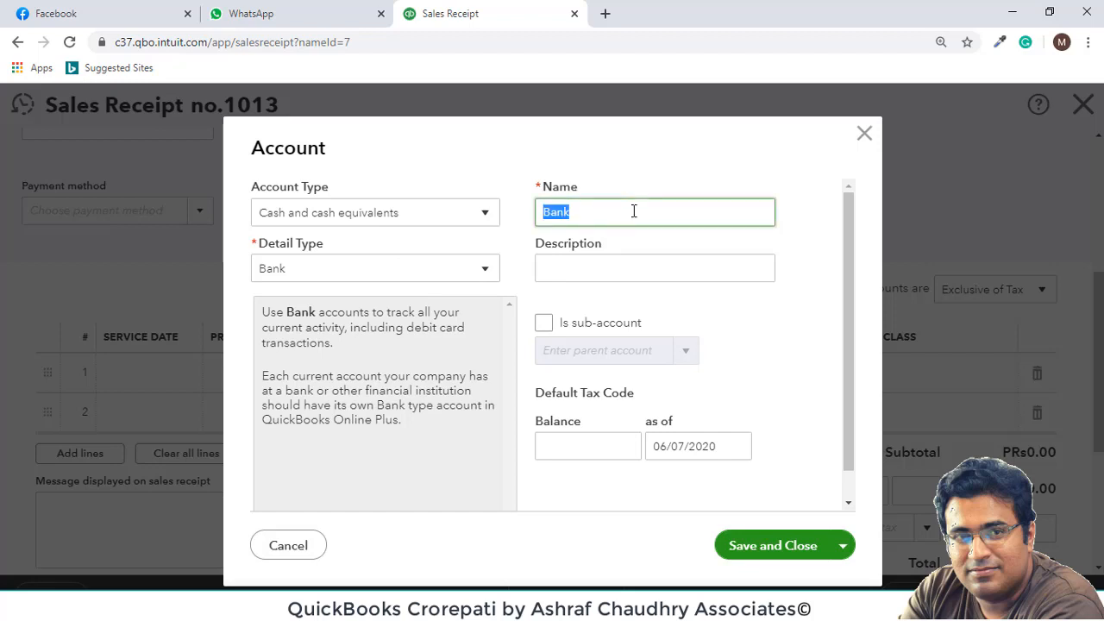
key("BackSpace")
left_click(611, 271)
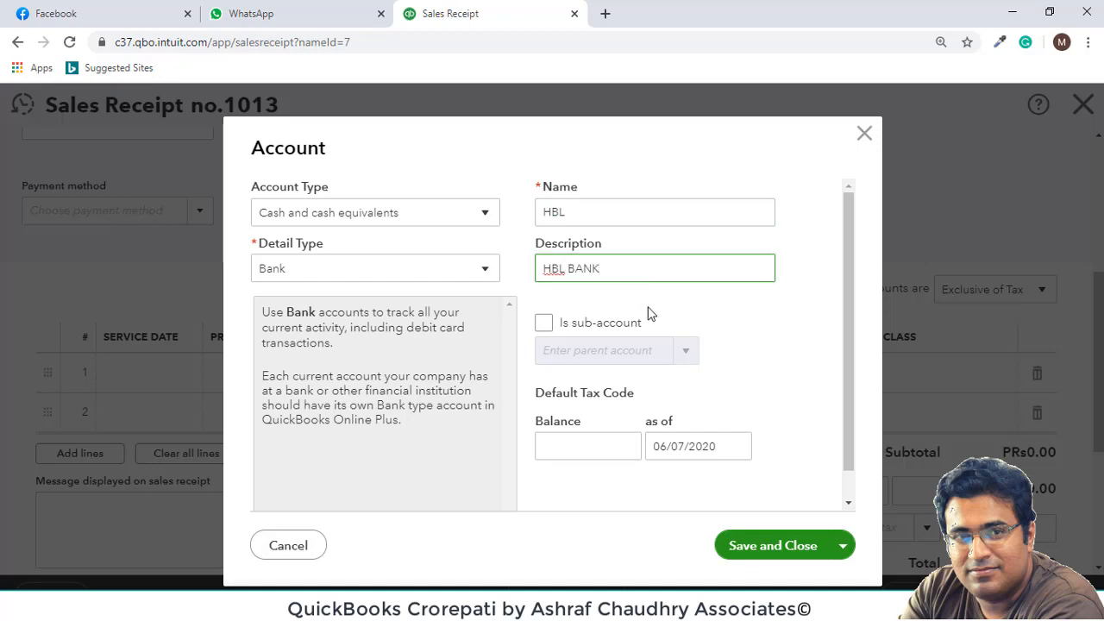
left_click(801, 546)
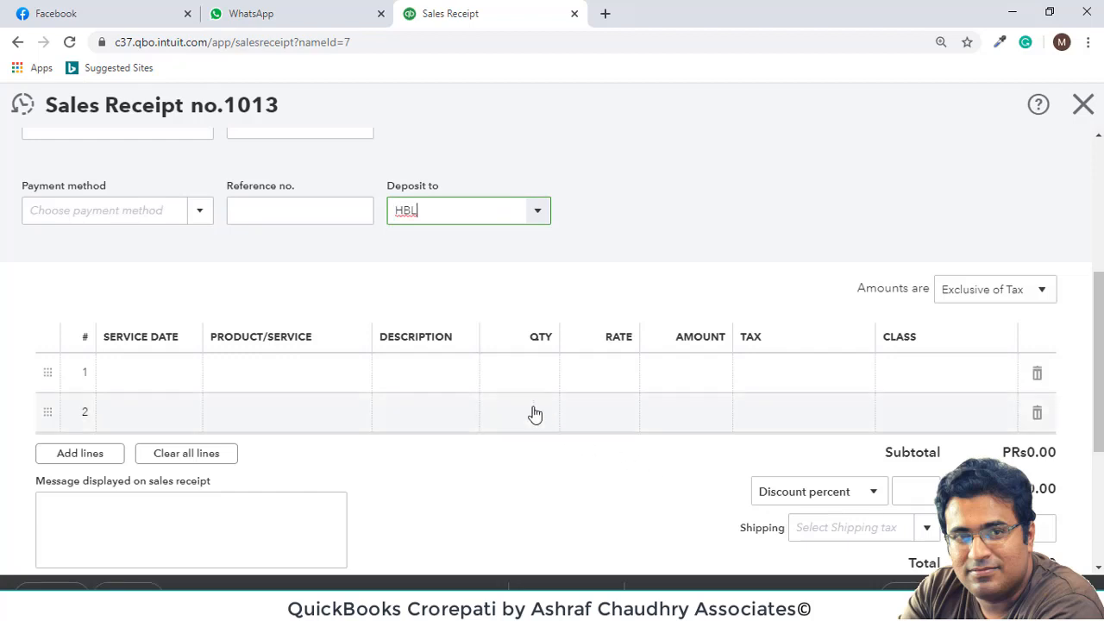
Fill the first receipt line with service date 06/07/2020 and product 001R00586 (IBT BELT MALTA).
left_click(155, 386)
left_click(185, 376)
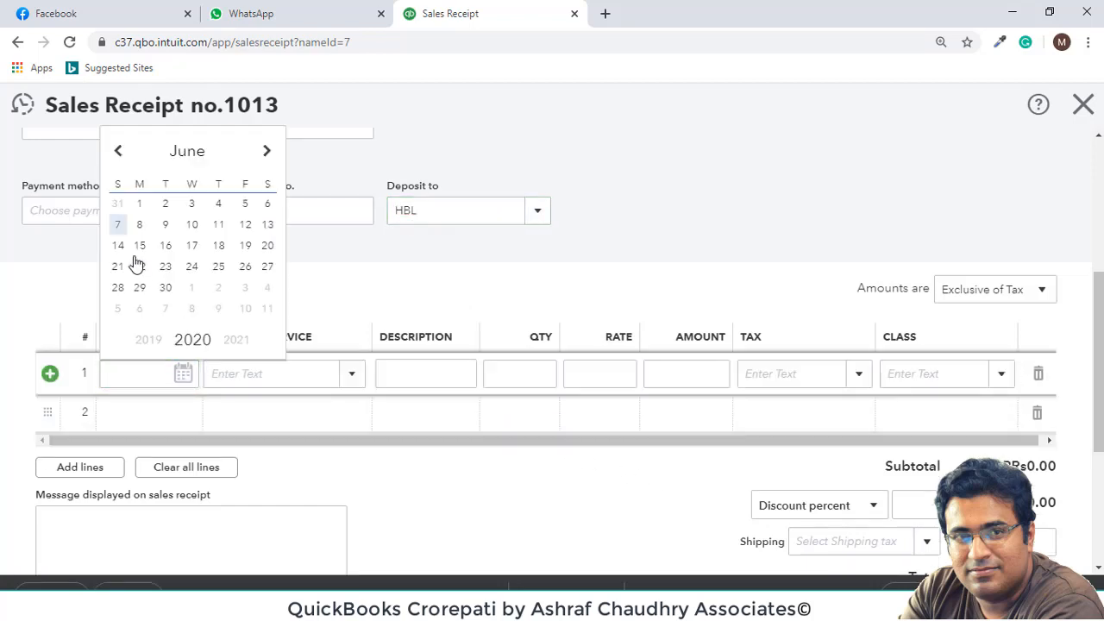
left_click(122, 226)
left_click(342, 383)
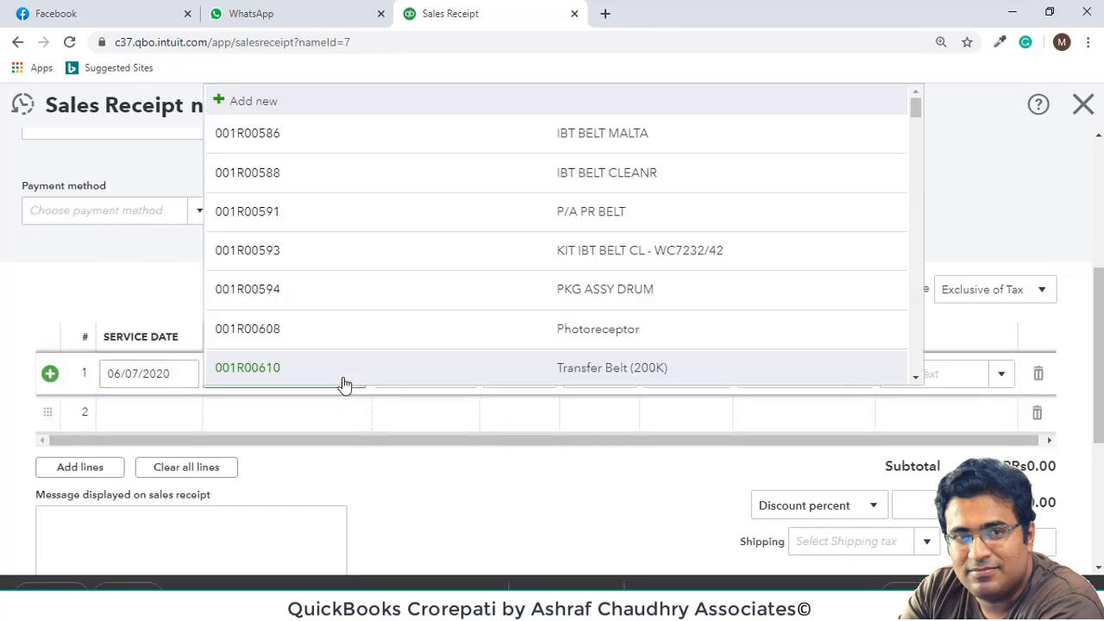
left_click(302, 145)
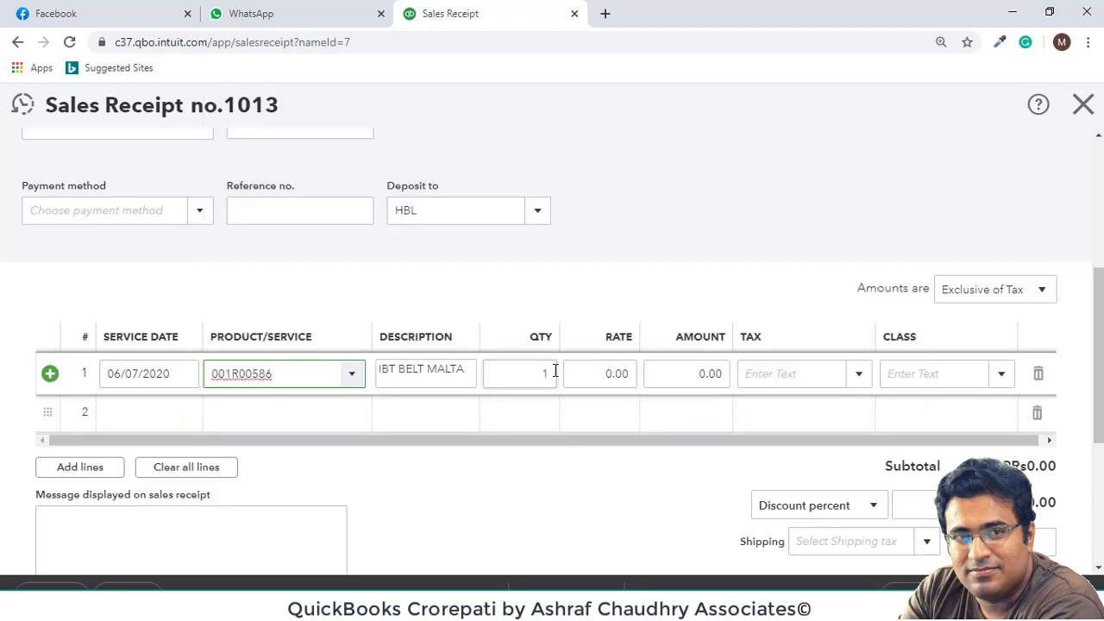
Set the first line's rate to 6,000 and assign it the class SALE OF PRODUCT.
left_click(611, 375)
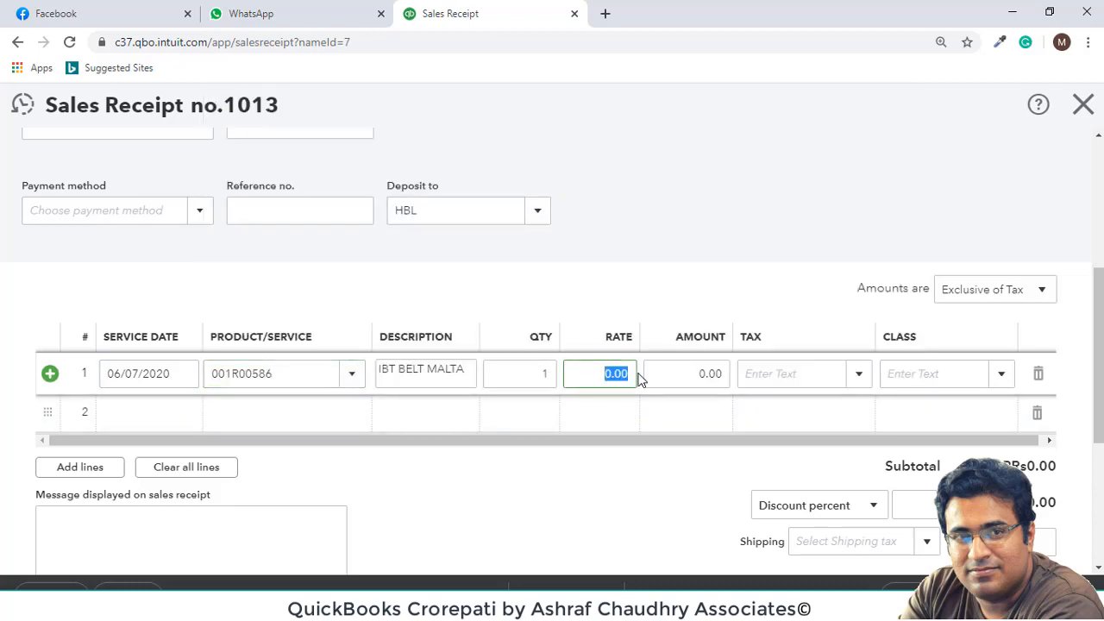
type("6,")
type("000")
left_click(707, 371)
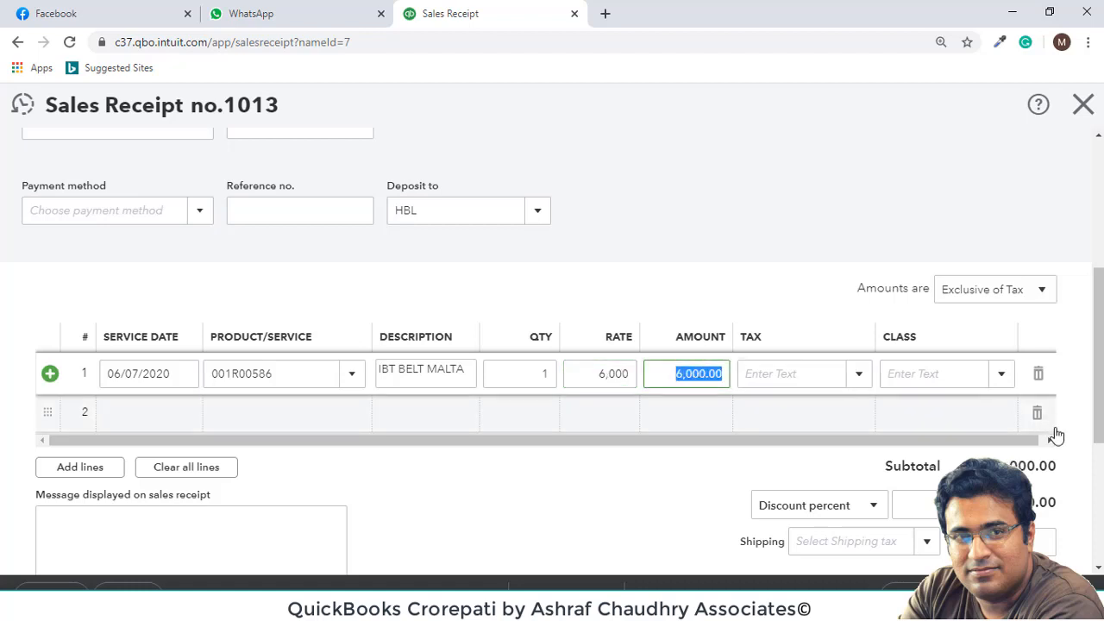
left_click(1002, 377)
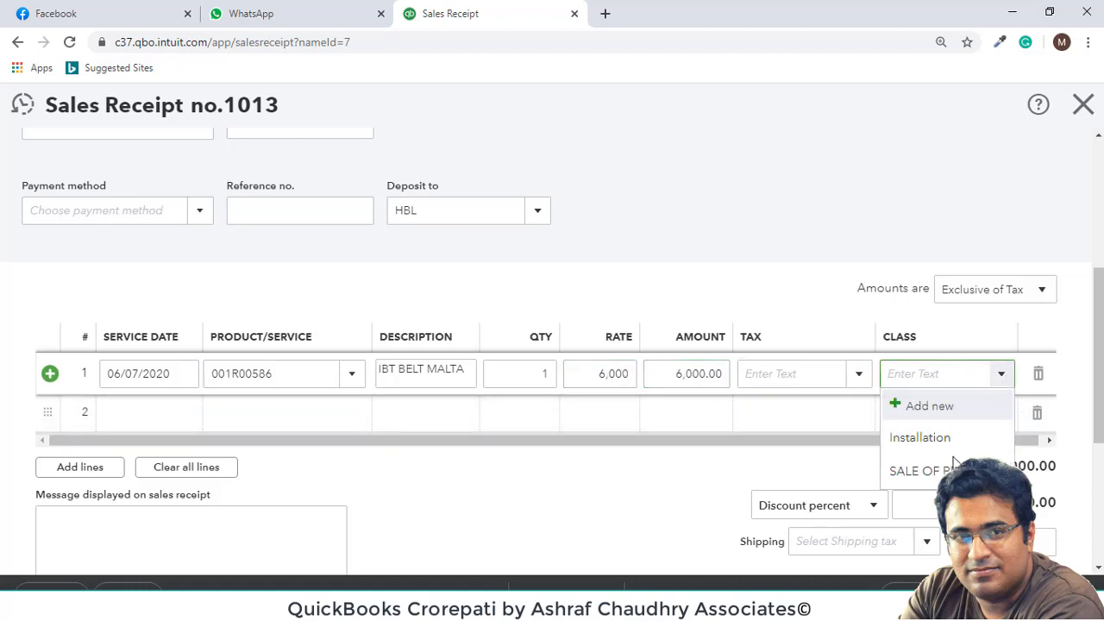
left_click(949, 470)
scroll(830, 374, "down", 3)
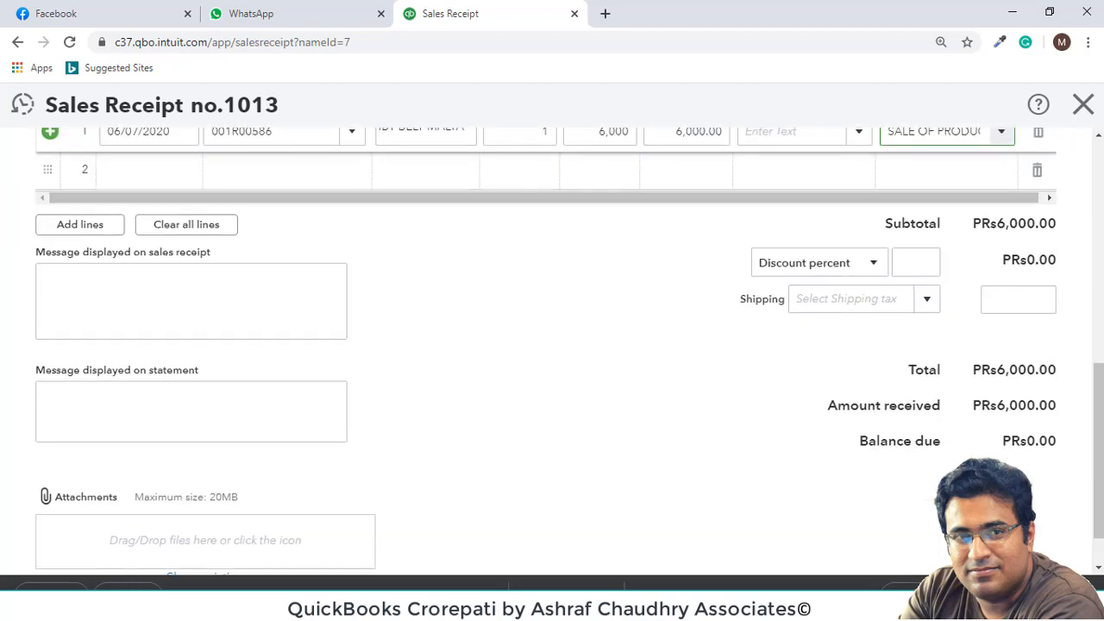
Review the completed receipt and change the sales receipt date to 06/07/2020.
scroll(784, 374, "up", 5)
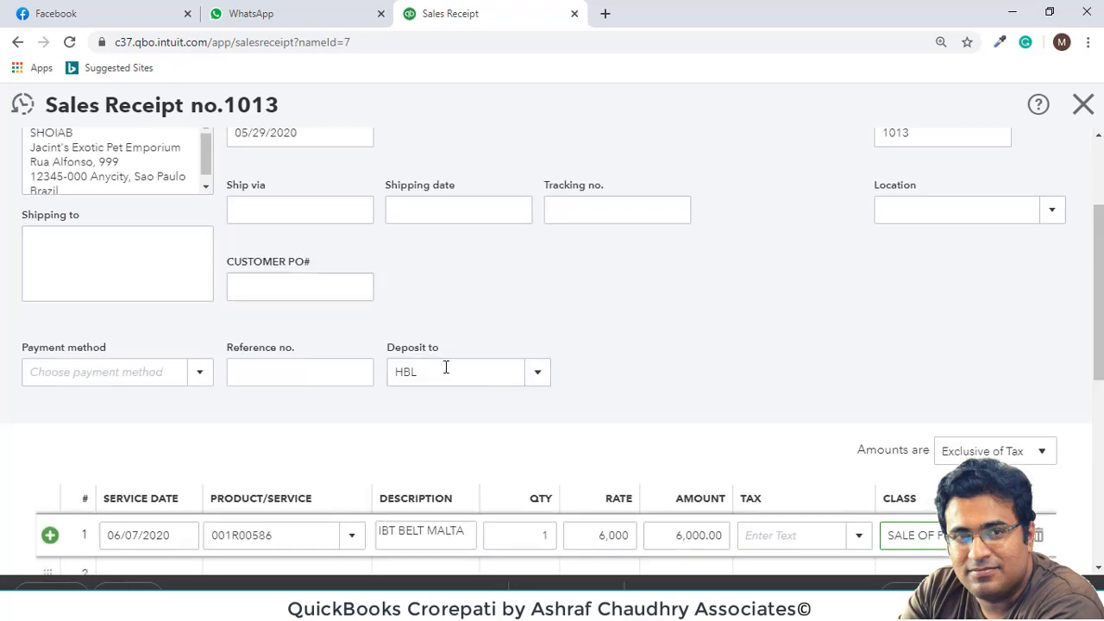
scroll(517, 446, "up", 2)
scroll(515, 442, "down", 5)
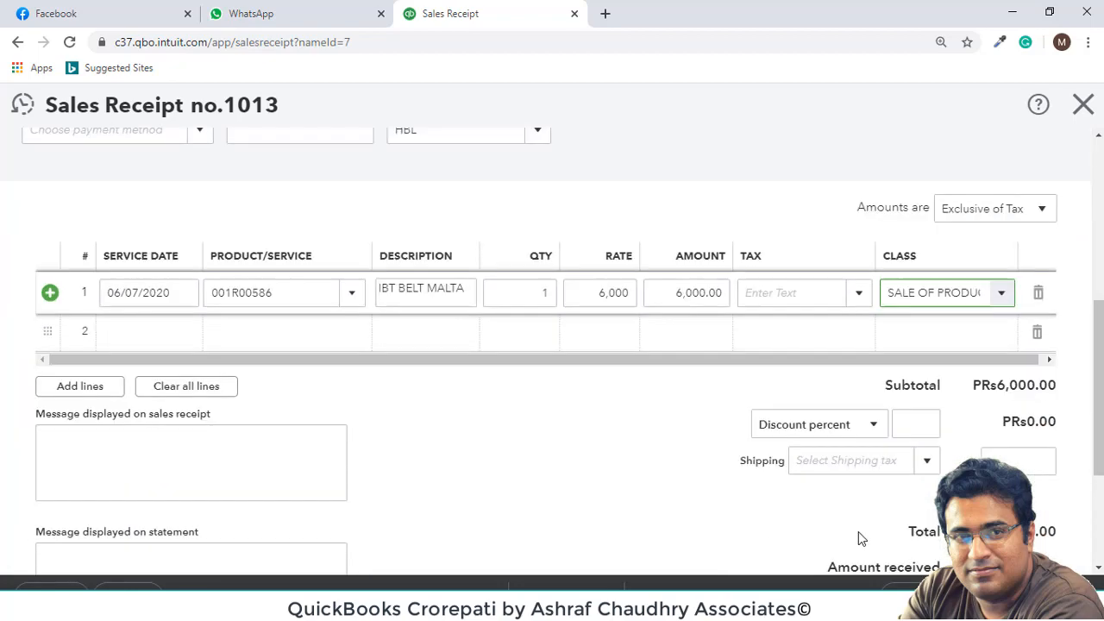
scroll(655, 432, "up", 3)
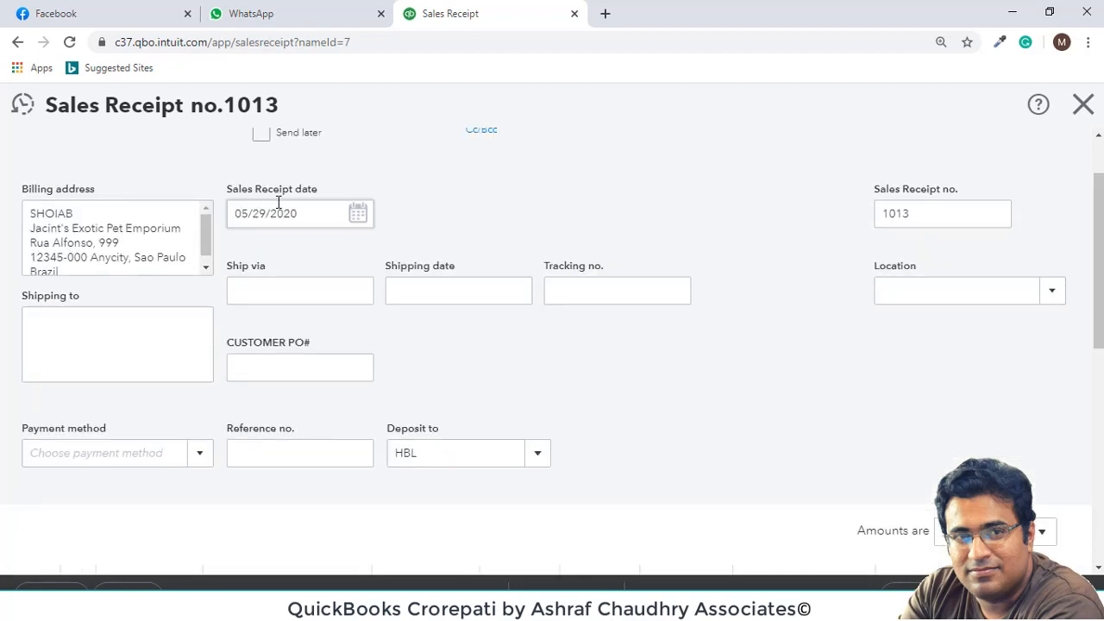
left_click(354, 214)
scroll(353, 301, "down", 3)
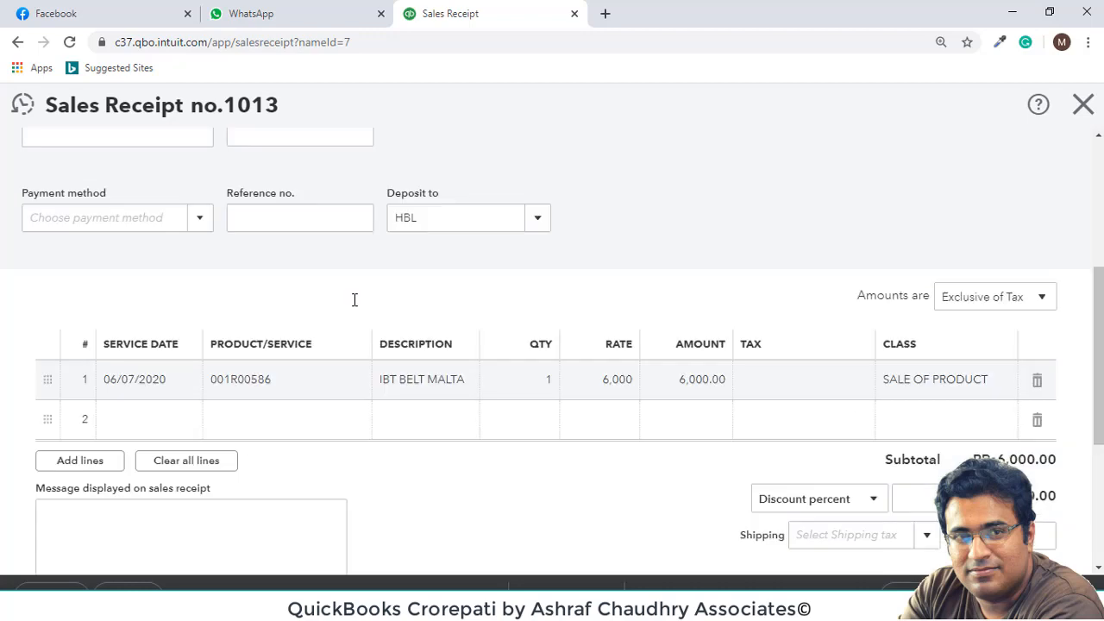
scroll(354, 300, "up", 4)
left_click(363, 298)
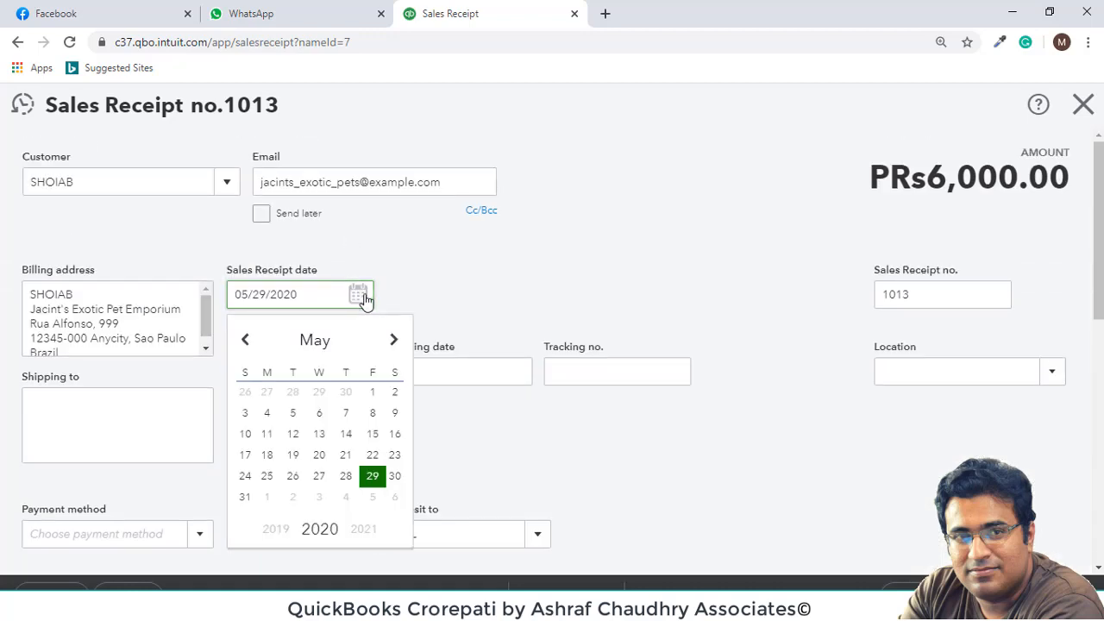
left_click(393, 345)
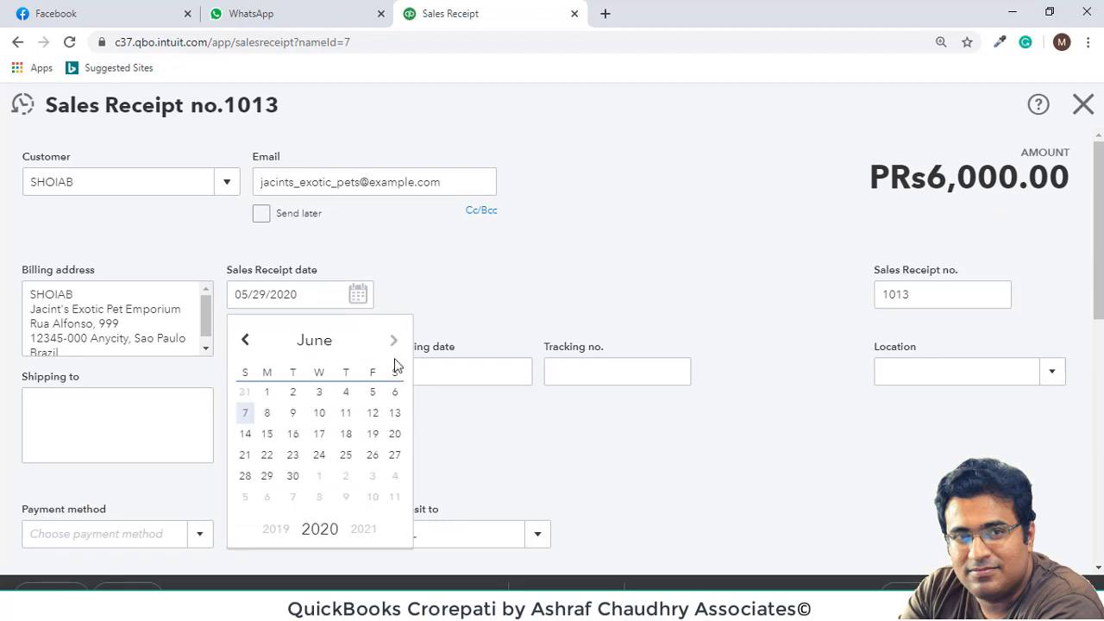
left_click(246, 413)
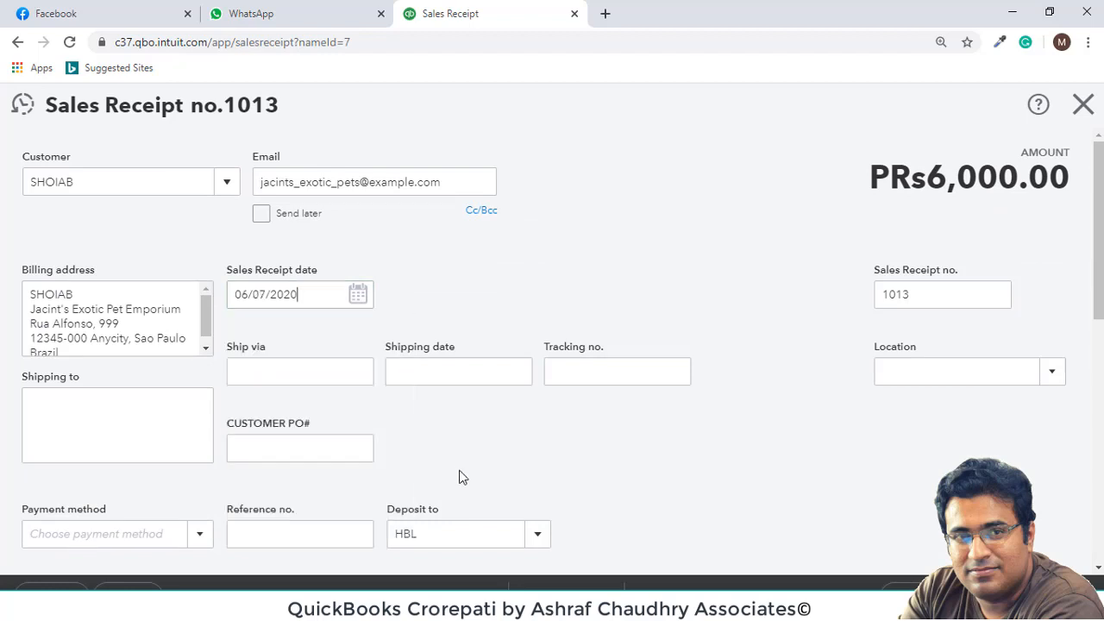
Set the receipt amounts to Out of scope of Tax, then save and close the sales receipt.
scroll(716, 442, "down", 5)
scroll(716, 441, "down", 3)
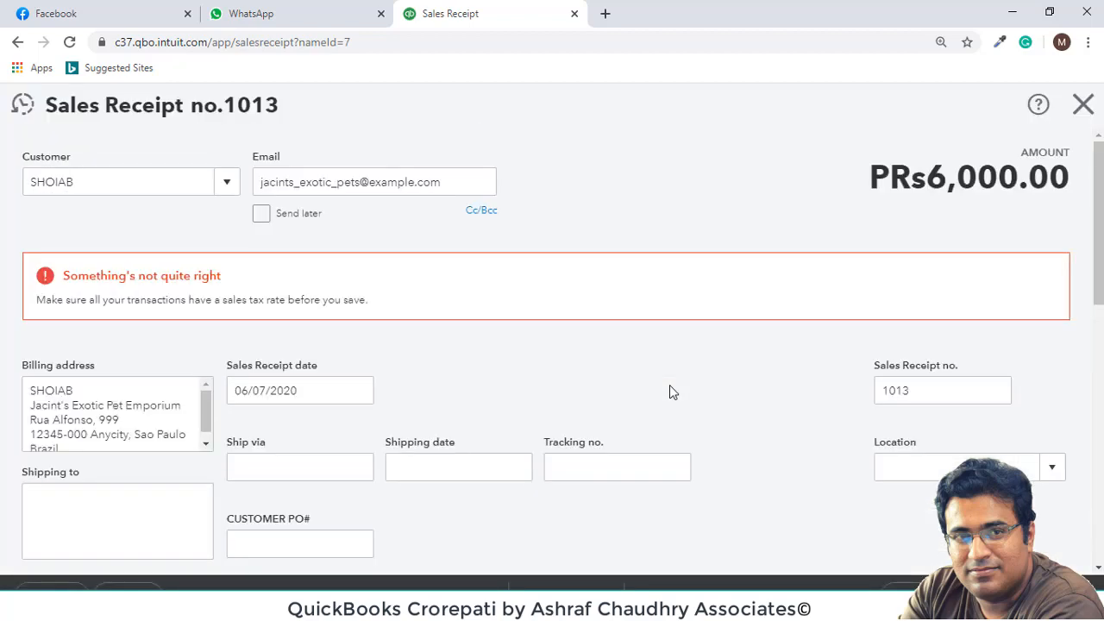
scroll(783, 406, "down", 4)
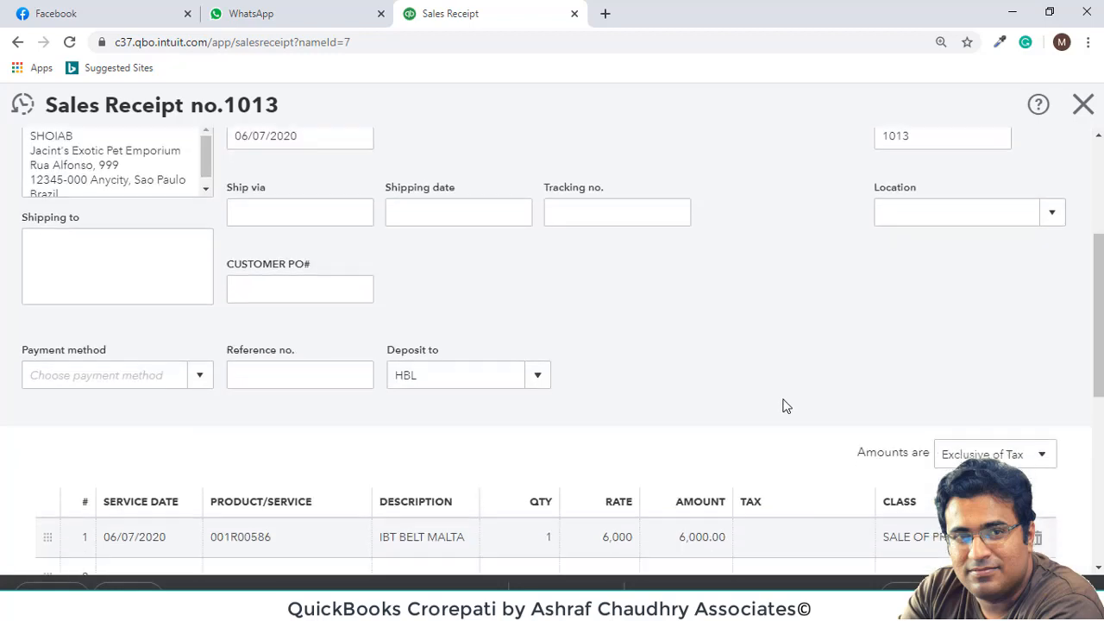
left_click(1037, 386)
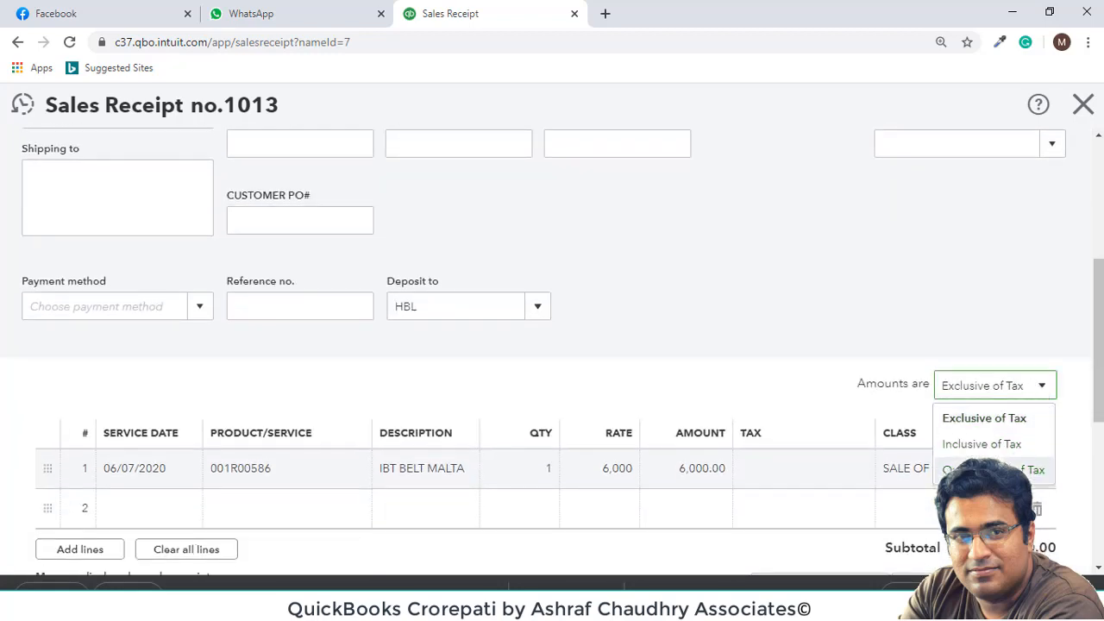
left_click(1000, 470)
scroll(956, 401, "down", 4)
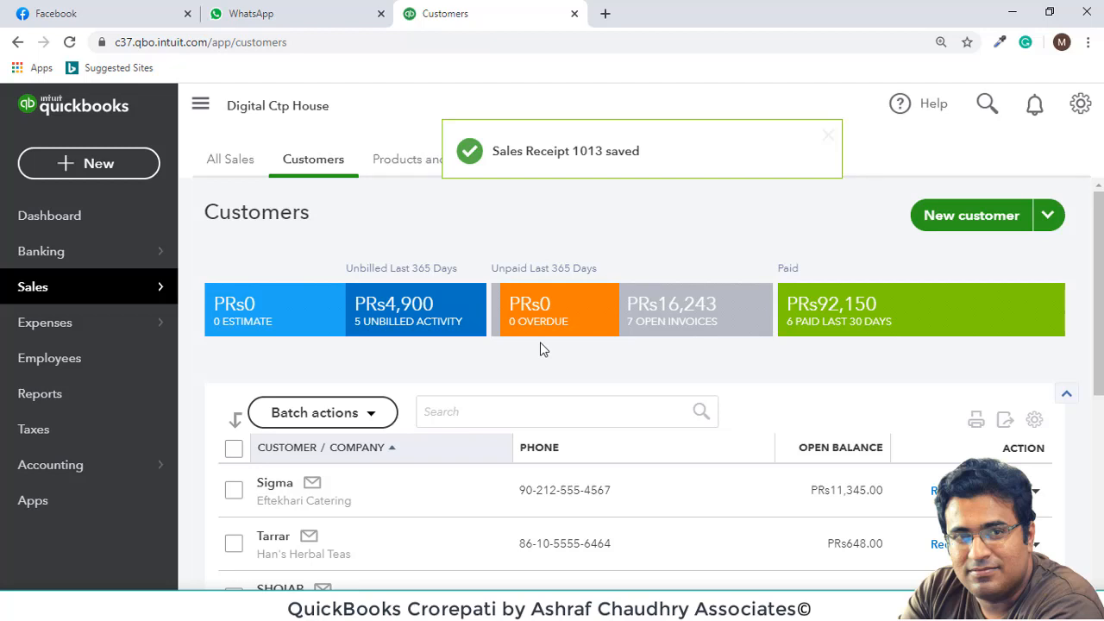
Start a sales receipt for the customer Kolupaev Whole Sale from the customer list and date it 06/08/2020.
scroll(541, 345, "down", 1)
scroll(538, 339, "down", 1)
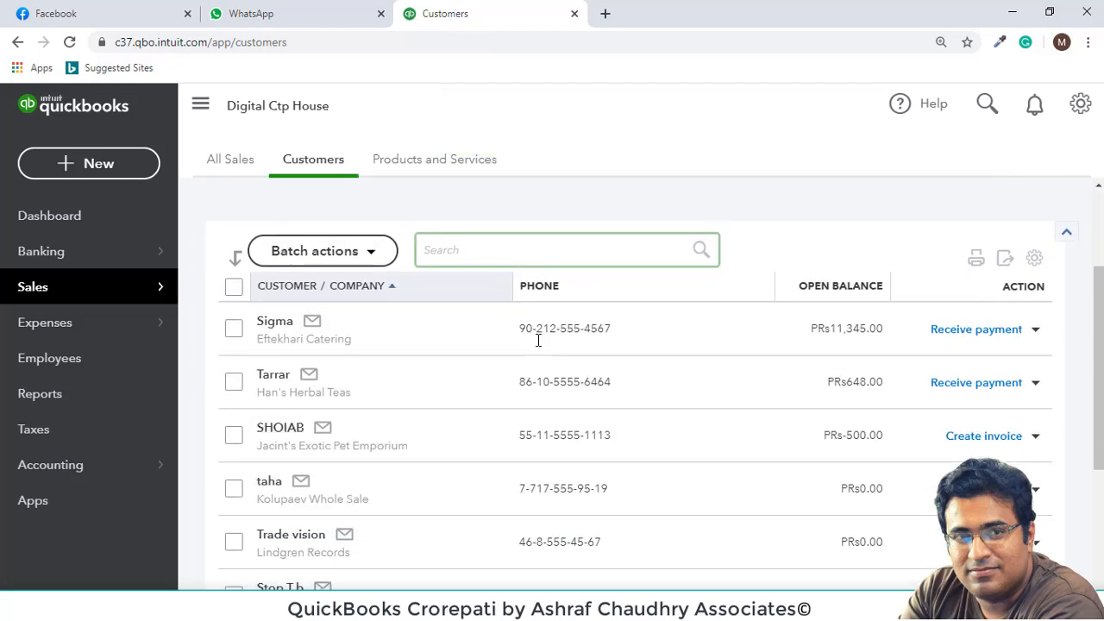
scroll(319, 389, "down", 1)
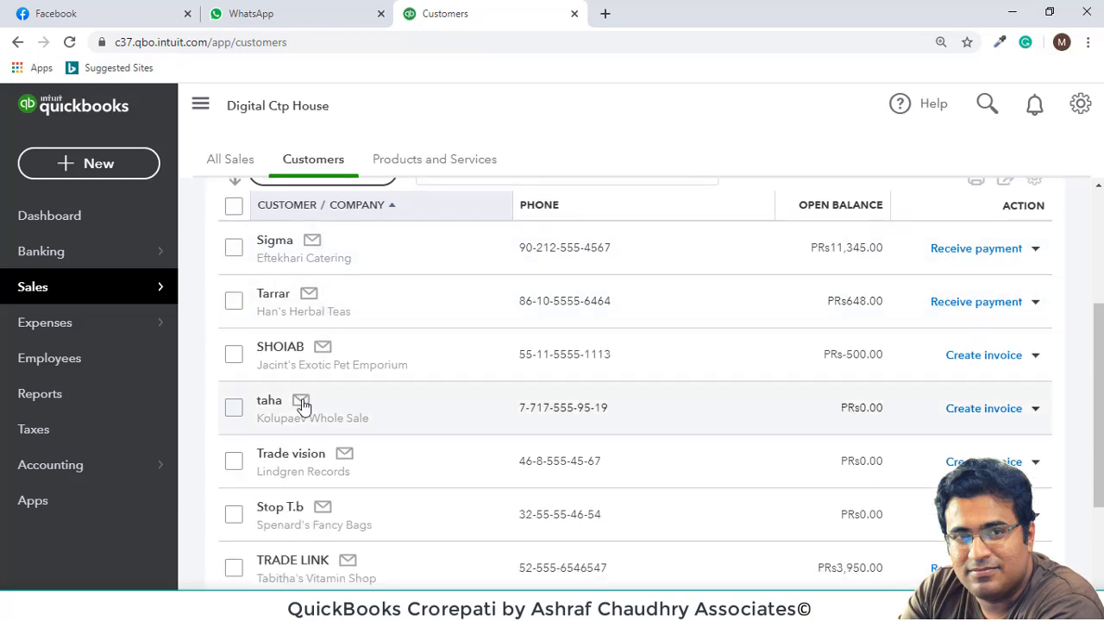
left_click(1035, 409)
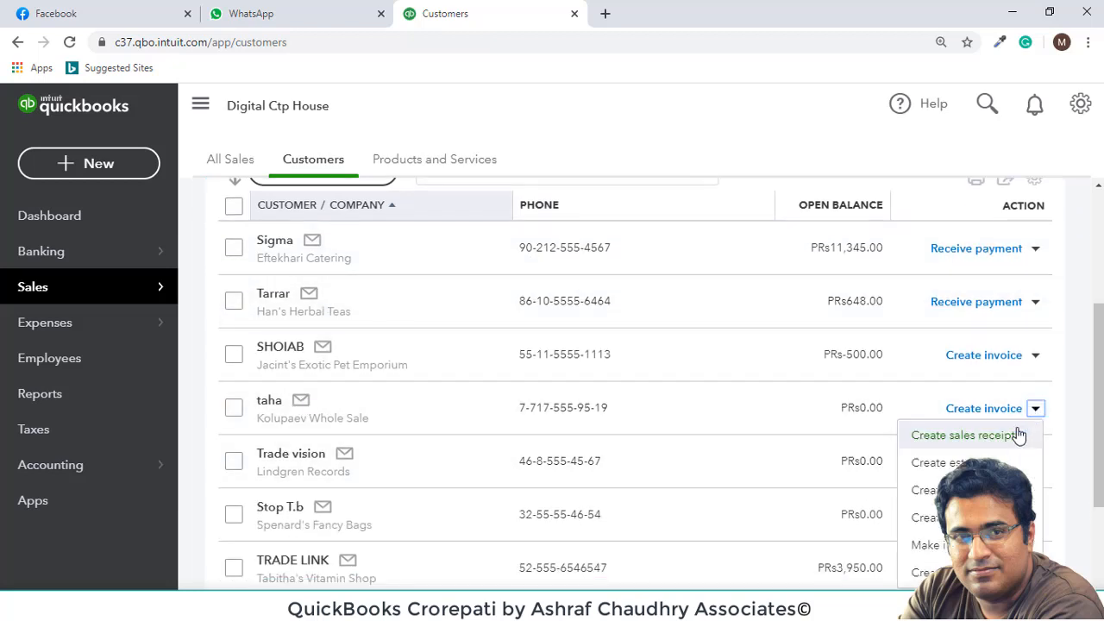
left_click(1007, 435)
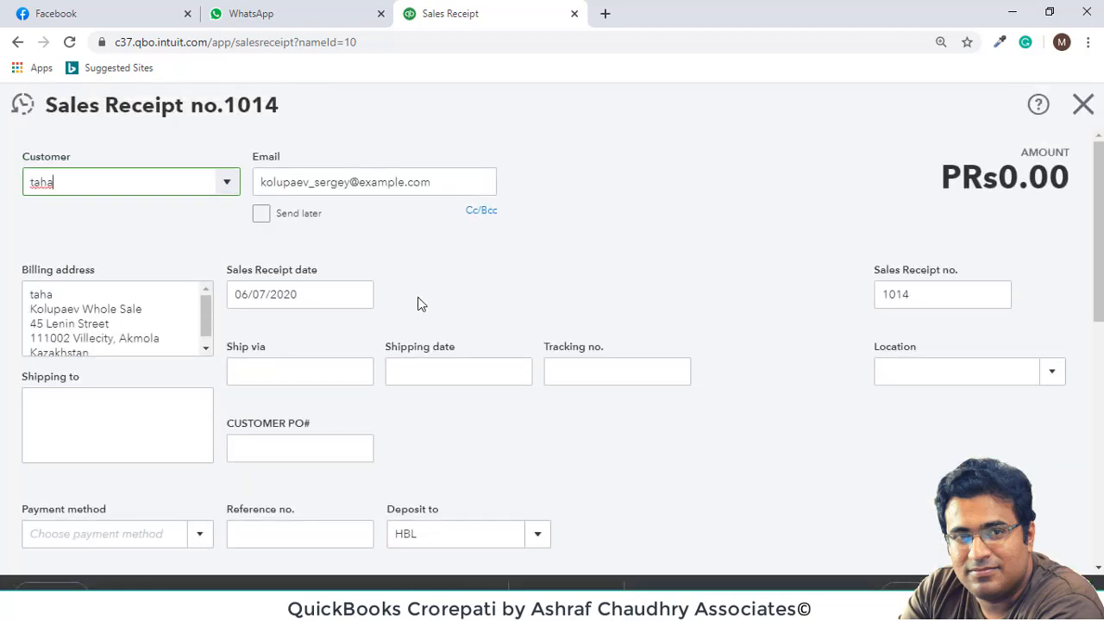
left_click(357, 296)
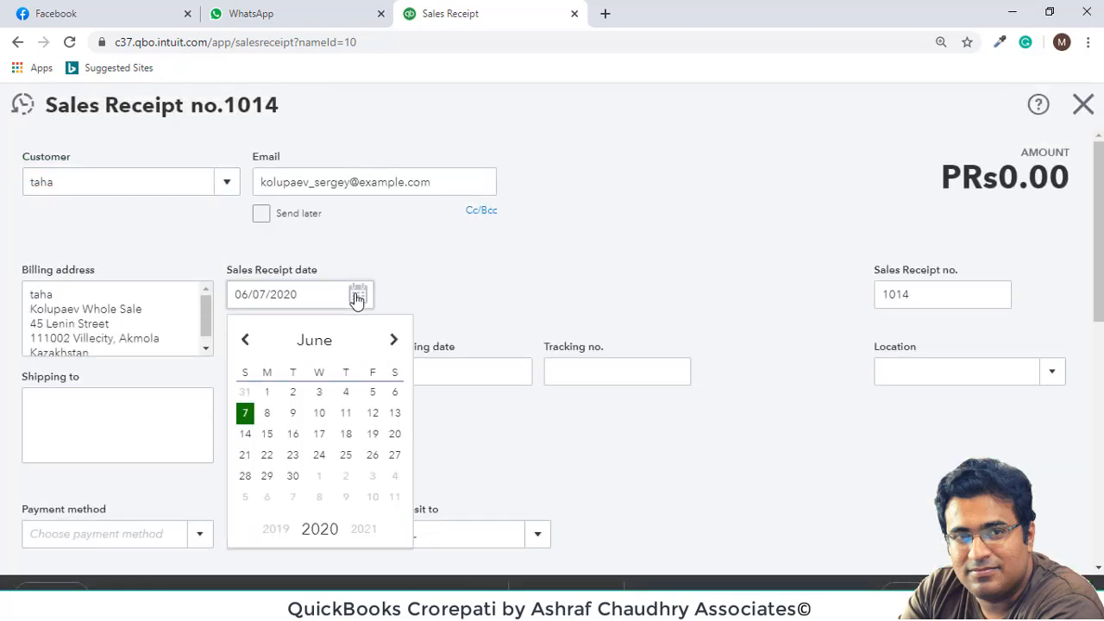
left_click(269, 414)
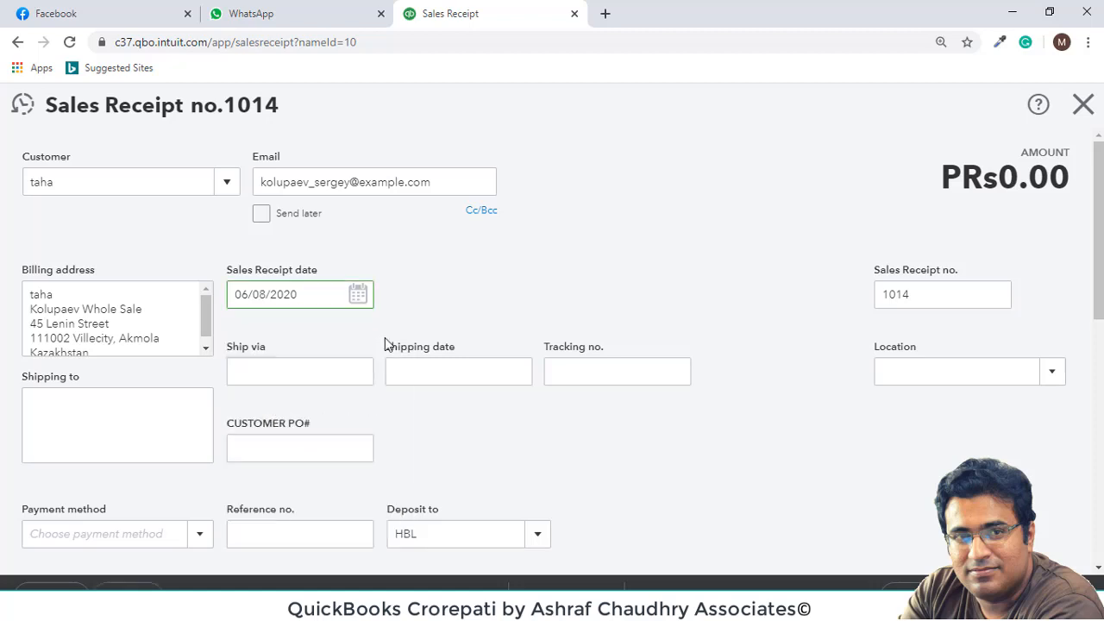
Fill the receipt's first line with service date 06/08/2020 and product 001R00586 (IBT BELT MALTA).
scroll(384, 347, "down", 3)
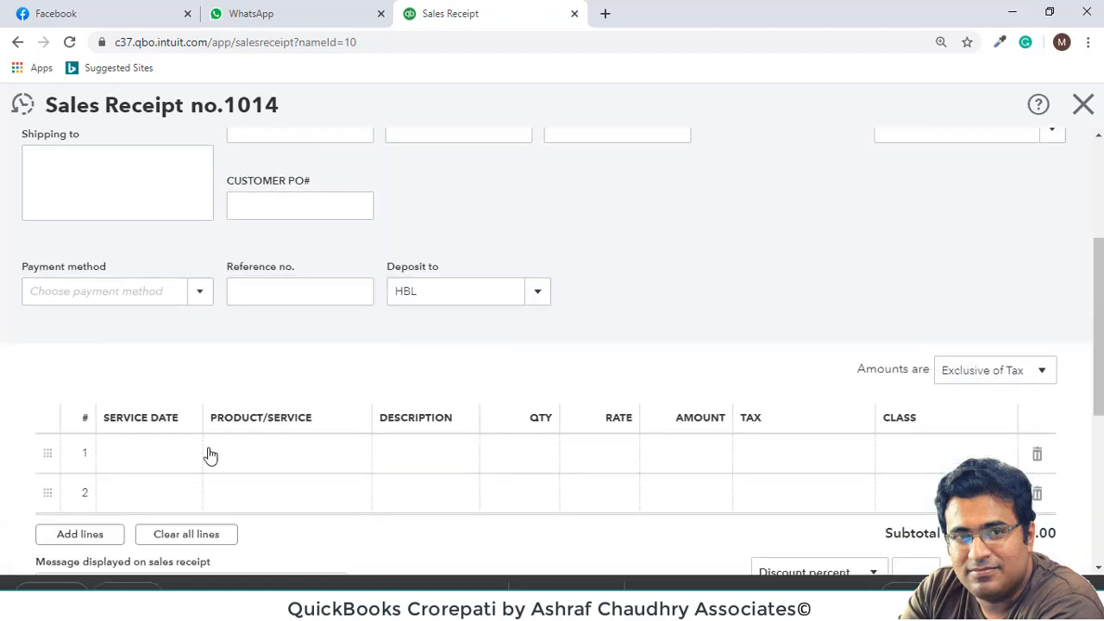
left_click(155, 456)
left_click(184, 454)
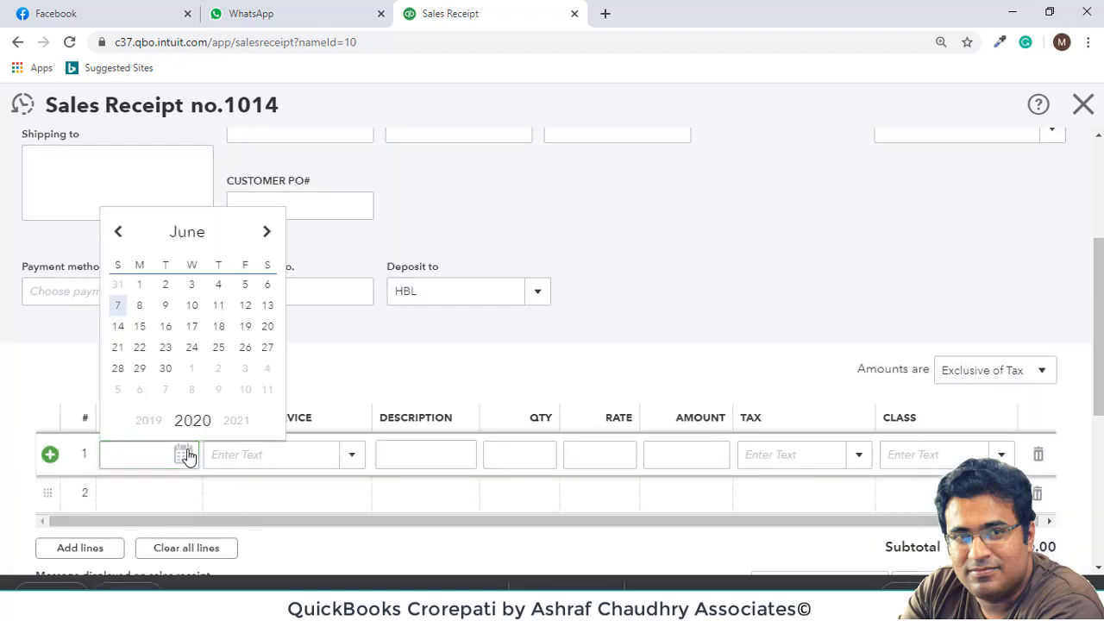
left_click(139, 307)
left_click(350, 457)
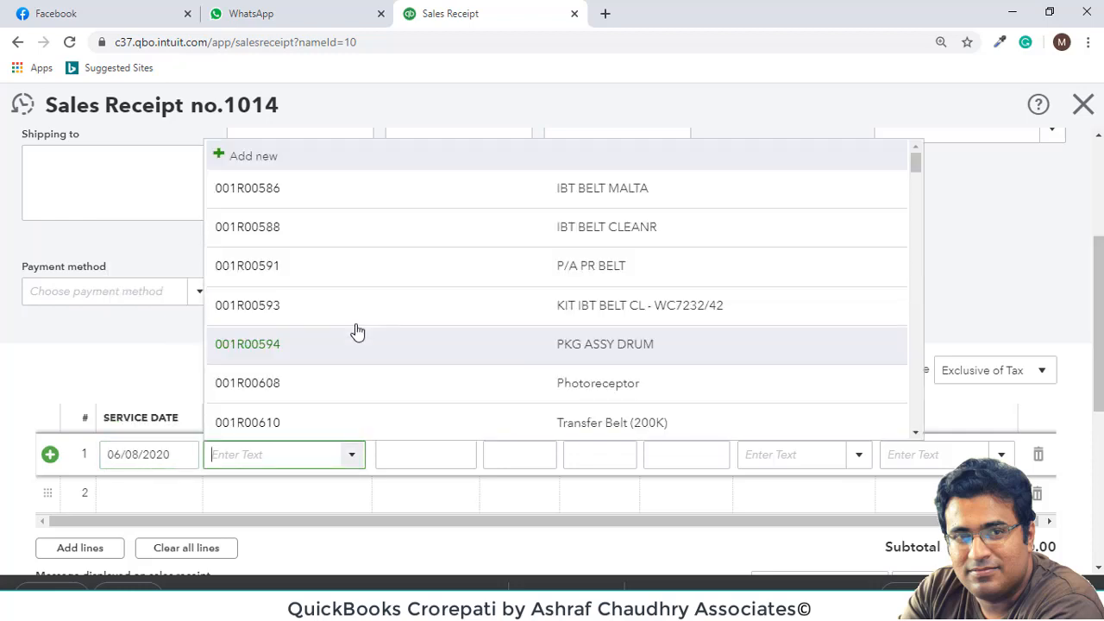
left_click(347, 193)
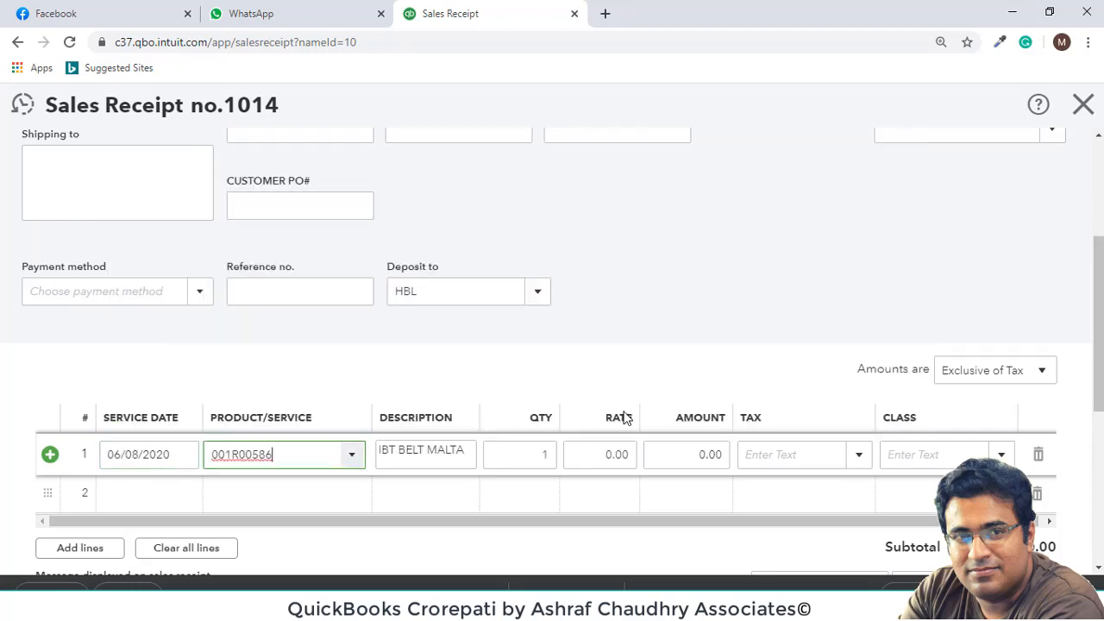
Set the first line's rate to 7,000 and assign it the class SALE OF PRODUCT.
left_click(601, 459)
type("7000")
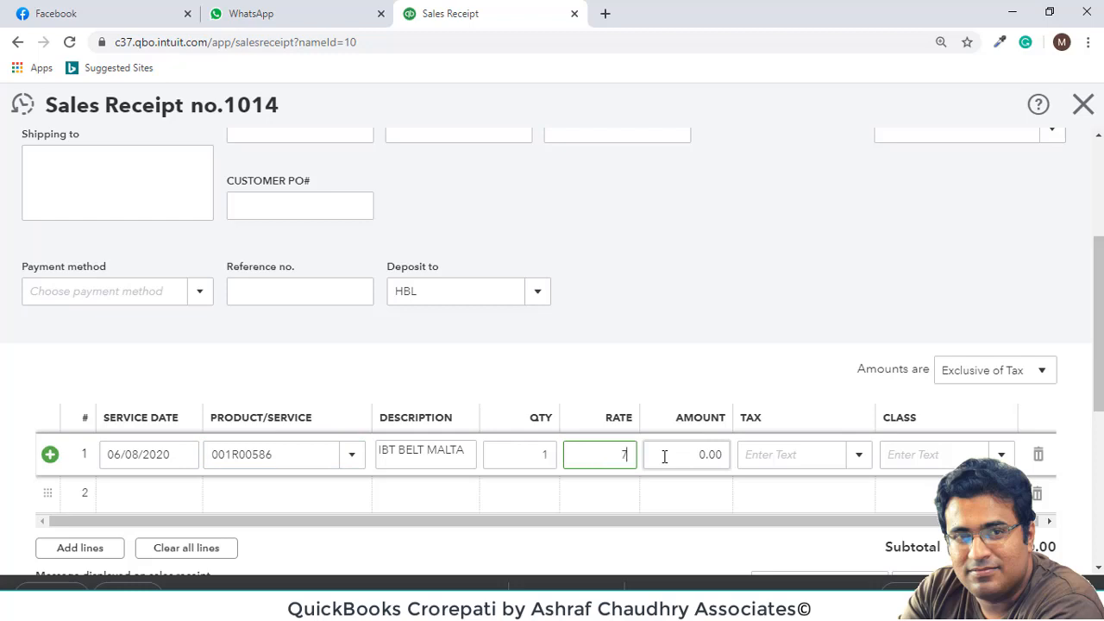
left_click(1003, 455)
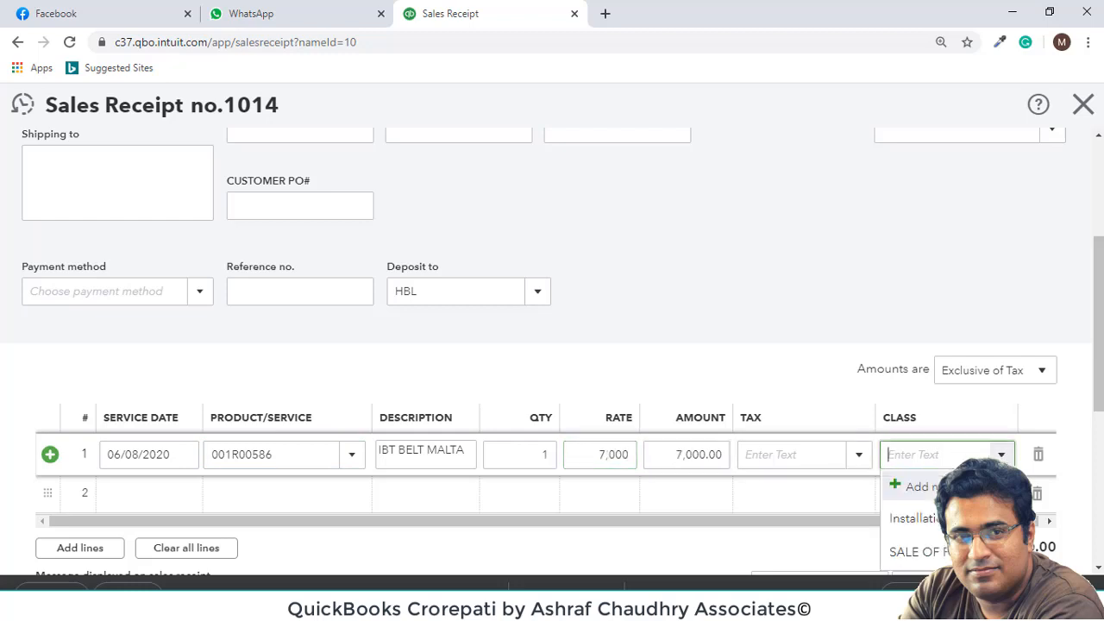
left_click(927, 552)
Set the receipt amounts to Out of scope of Tax, then save and close the sales receipt.
left_click(1042, 373)
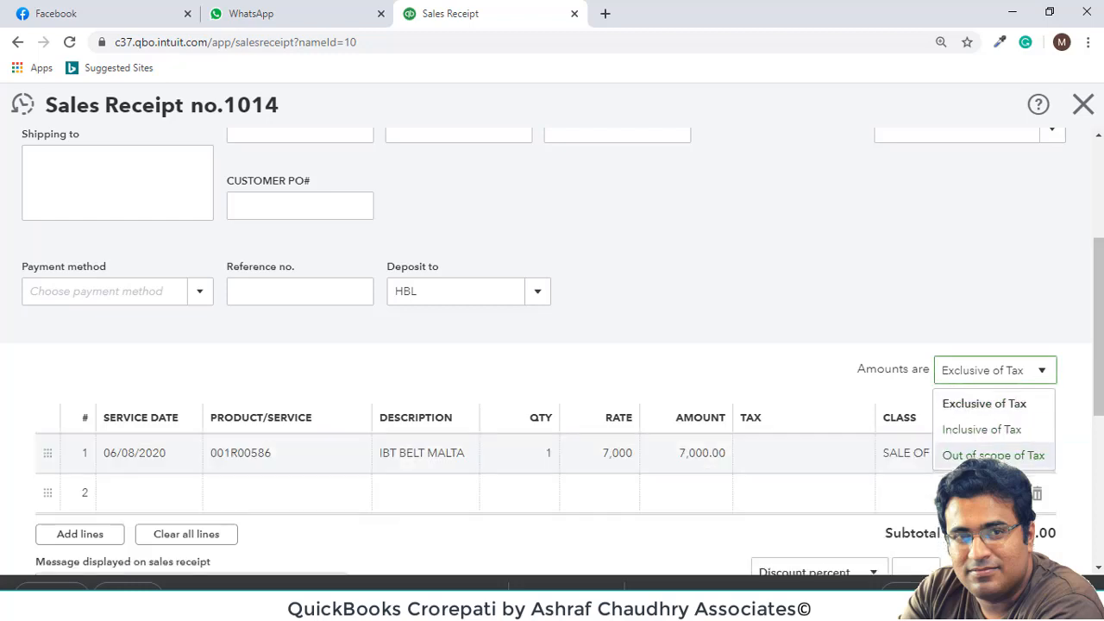
left_click(992, 455)
scroll(988, 438, "down", 3)
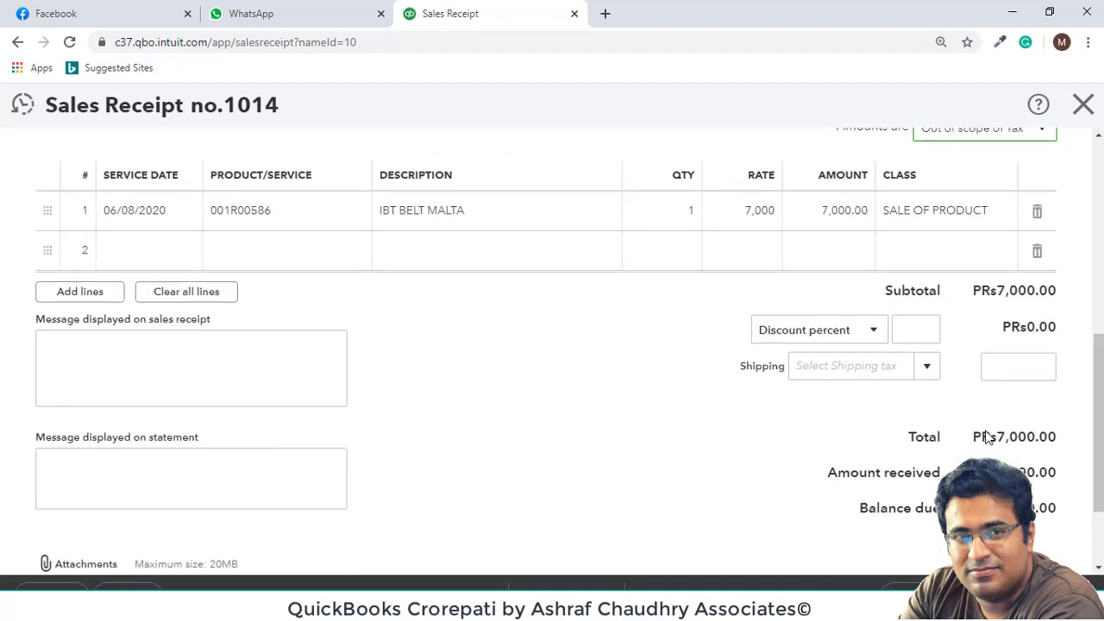
left_click(920, 550)
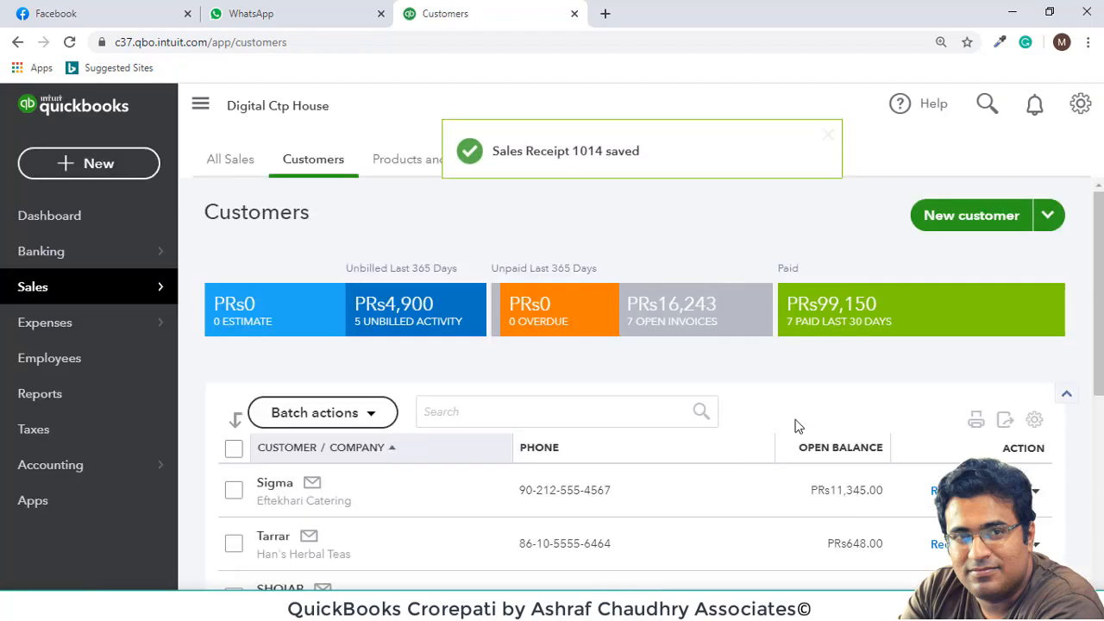
Start a sales receipt for the customer Takacs Thumb Tacks from the customer list and date it 06/09/2020.
scroll(797, 426, "down", 5)
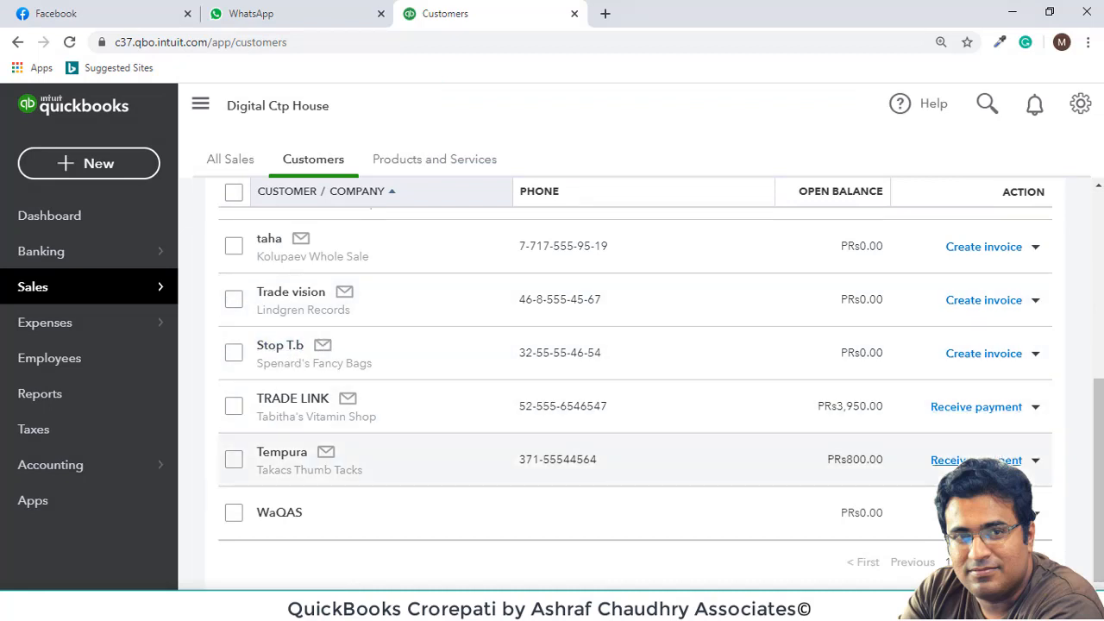
left_click(1035, 459)
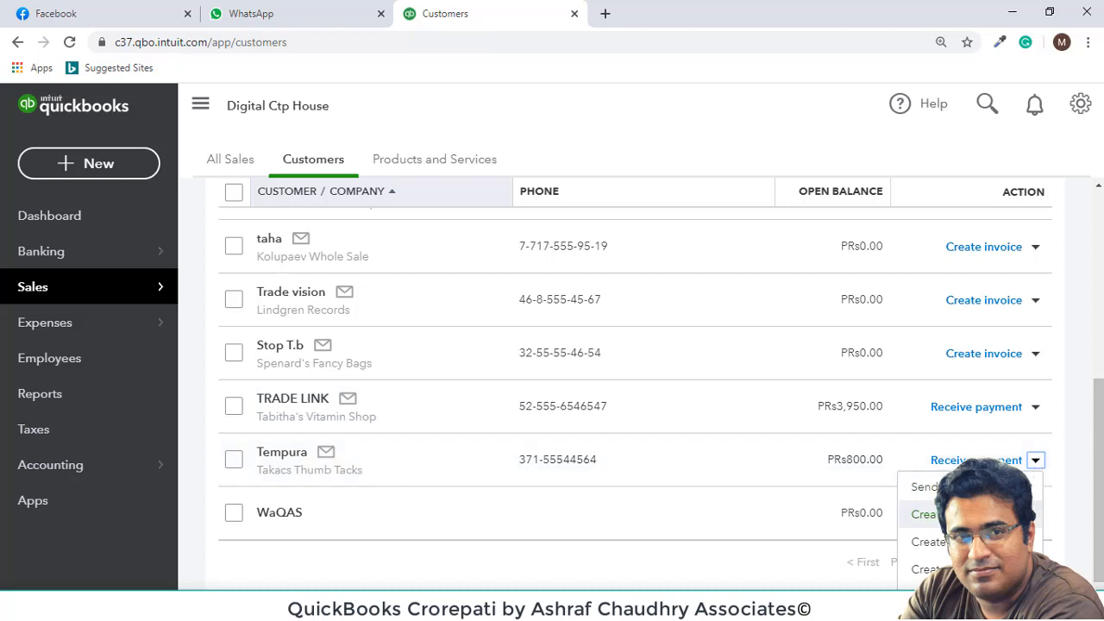
left_click(927, 570)
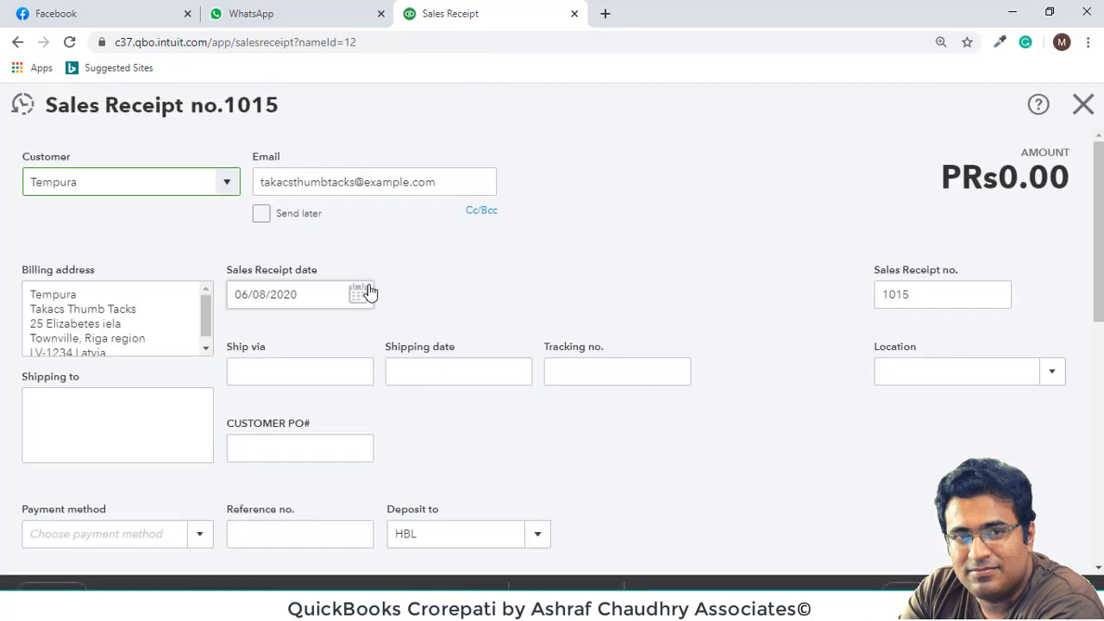
left_click(369, 294)
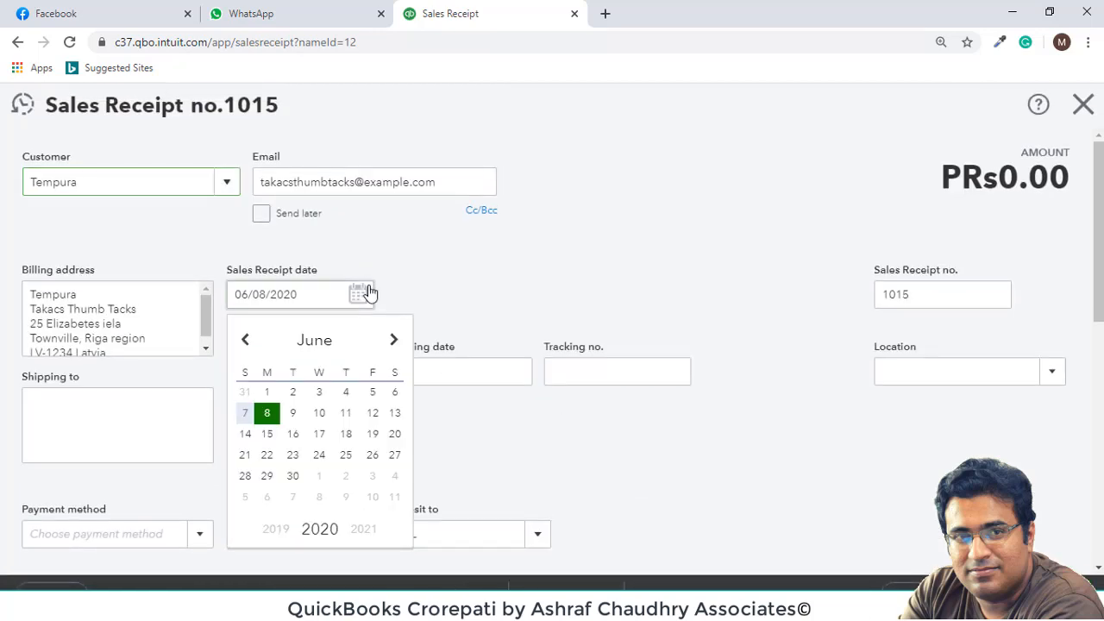
left_click(293, 412)
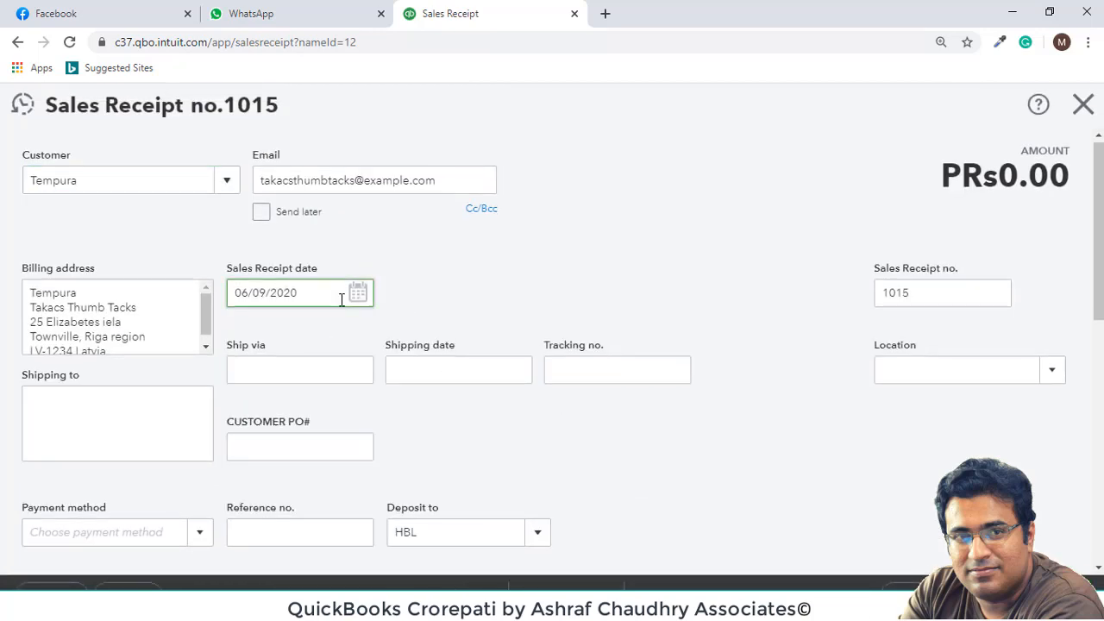
Fill the receipt's first line with service date 06/09/2020 and product 001R00586 (IBT BELT MALTA).
scroll(204, 428, "down", 3)
left_click(169, 460)
left_click(193, 456)
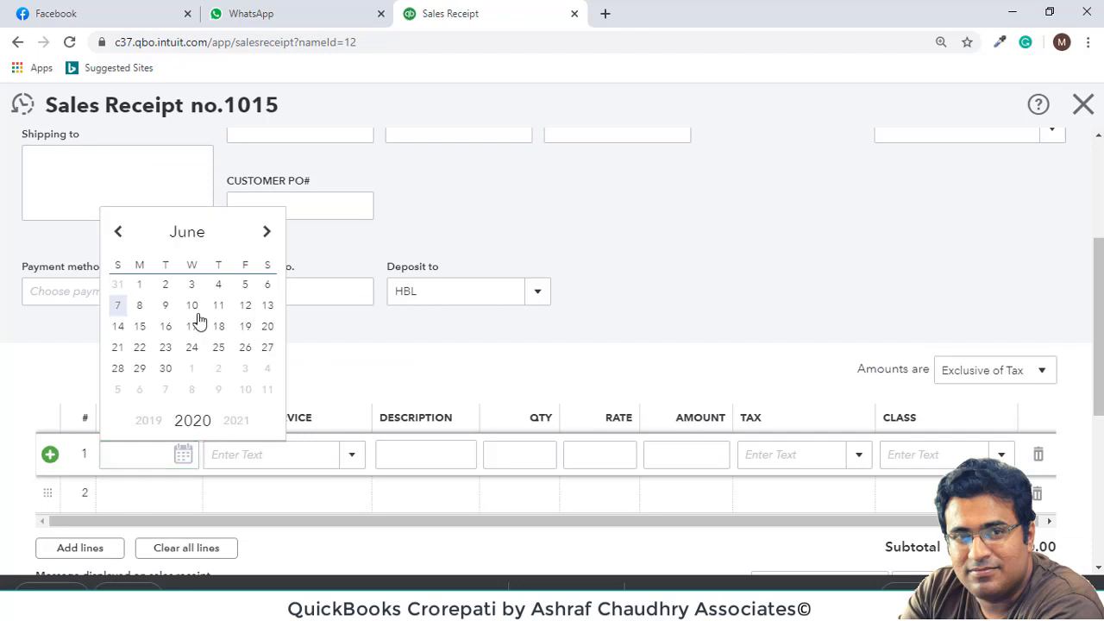
left_click(166, 306)
left_click(352, 461)
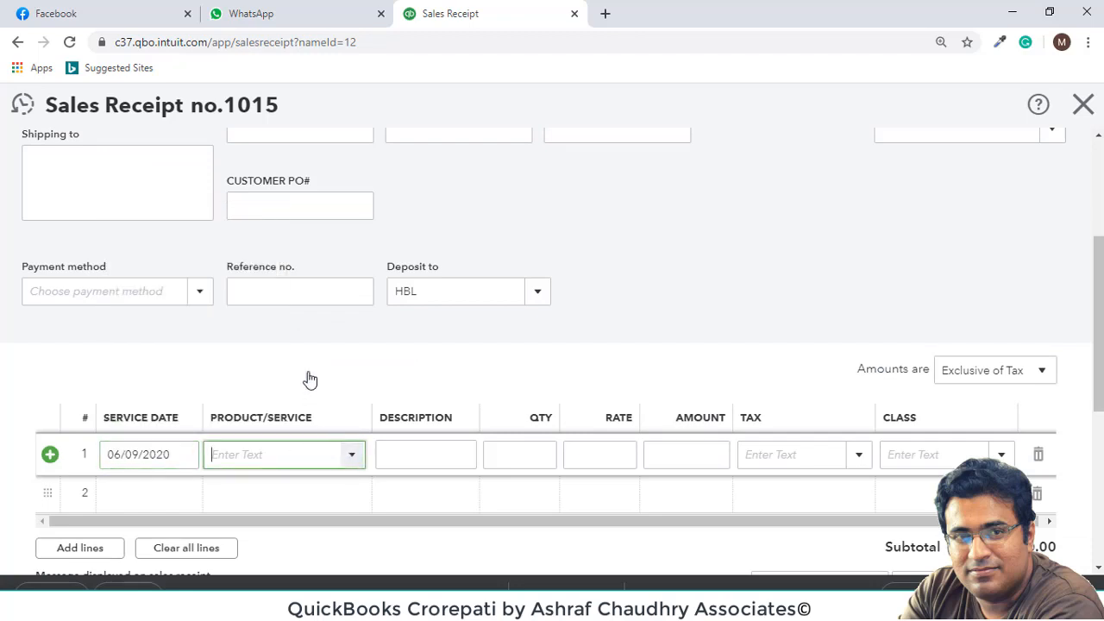
left_click(341, 190)
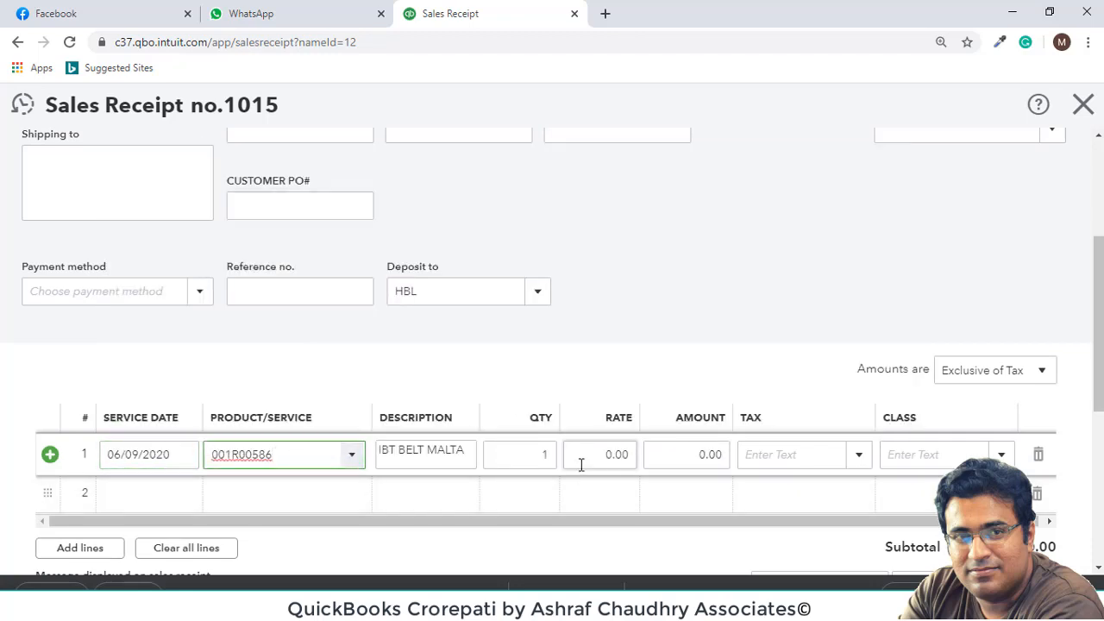
Set the first line's rate to 8,000 and let its amount update.
left_click(628, 454)
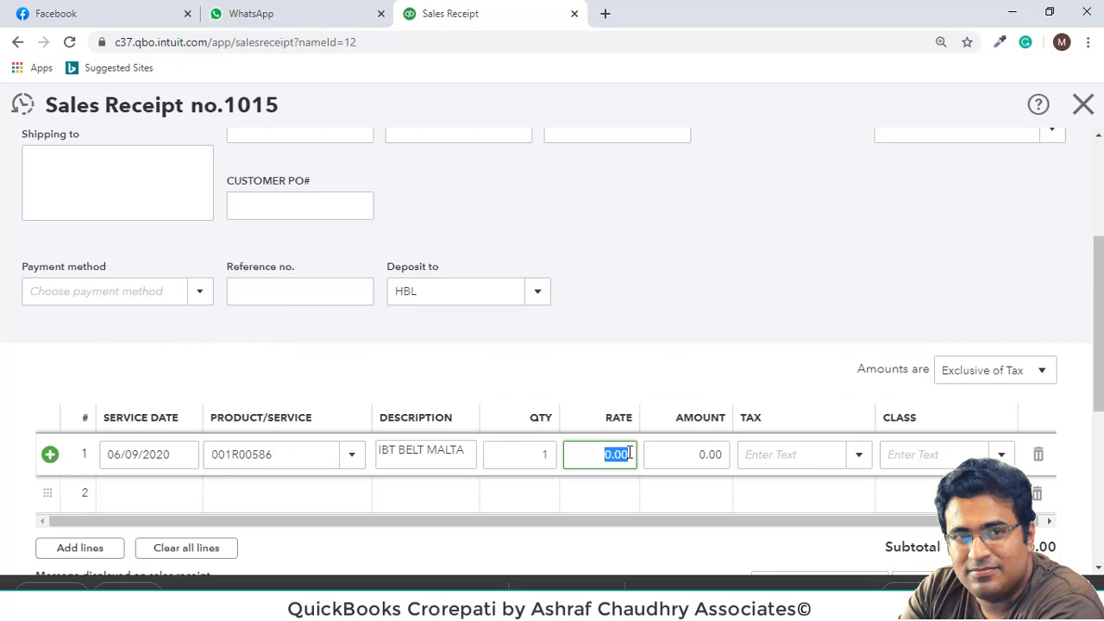
type("8,0")
type("000")
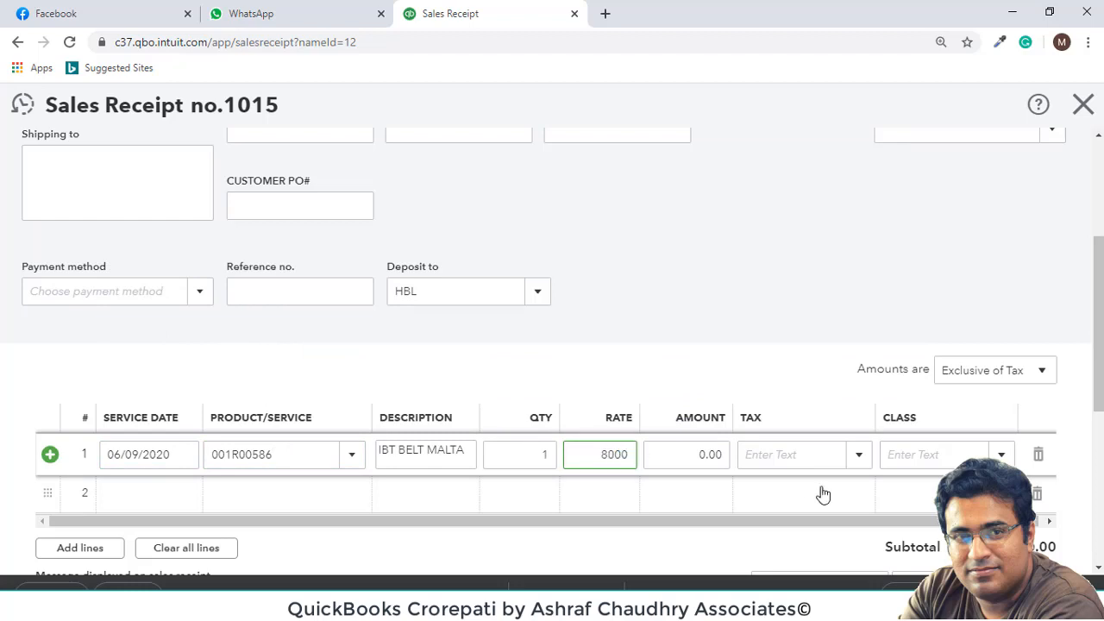
left_click(685, 456)
scroll(1039, 474, "down", 1)
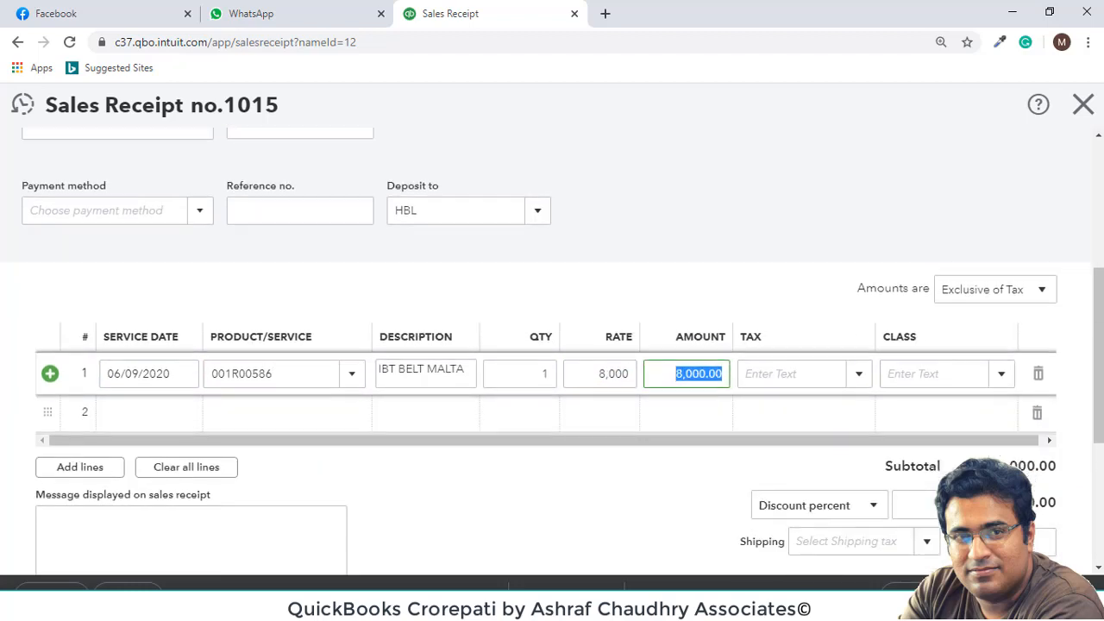
Set the Takacs Thumb Tacks receipt's amounts to Out of scope of Tax, then save and close it.
left_click(1032, 297)
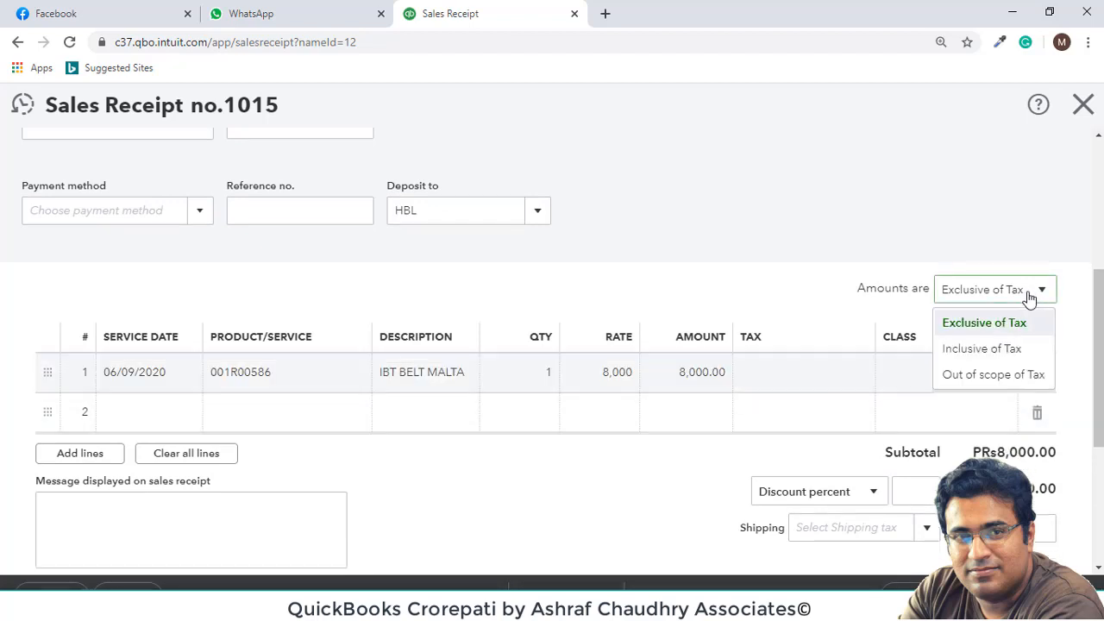
left_click(1015, 376)
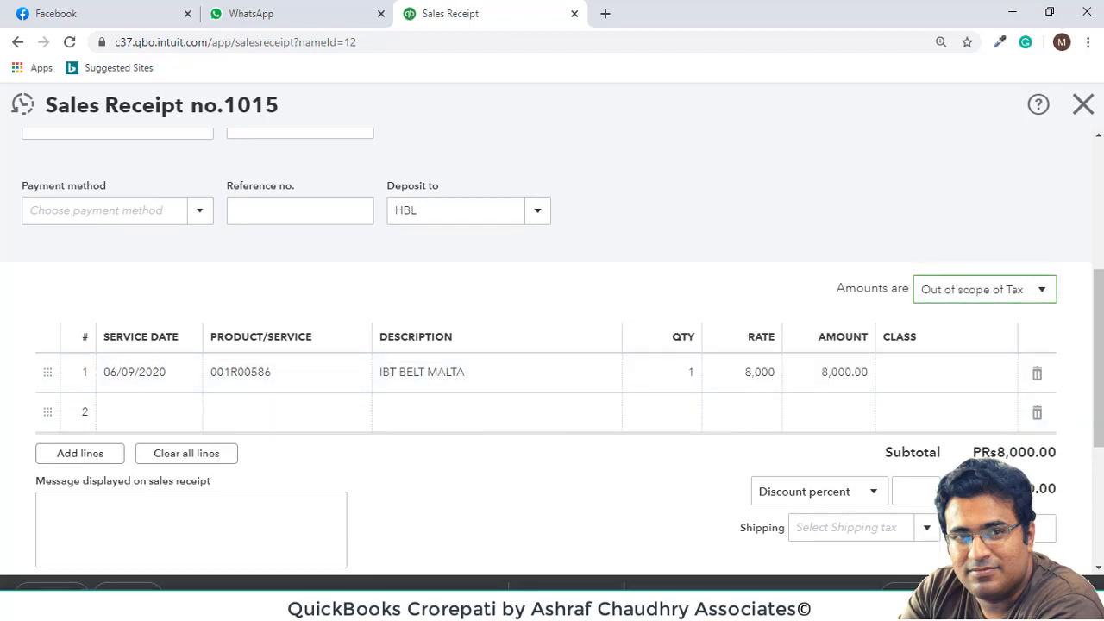
left_click(992, 597)
left_click(724, 403)
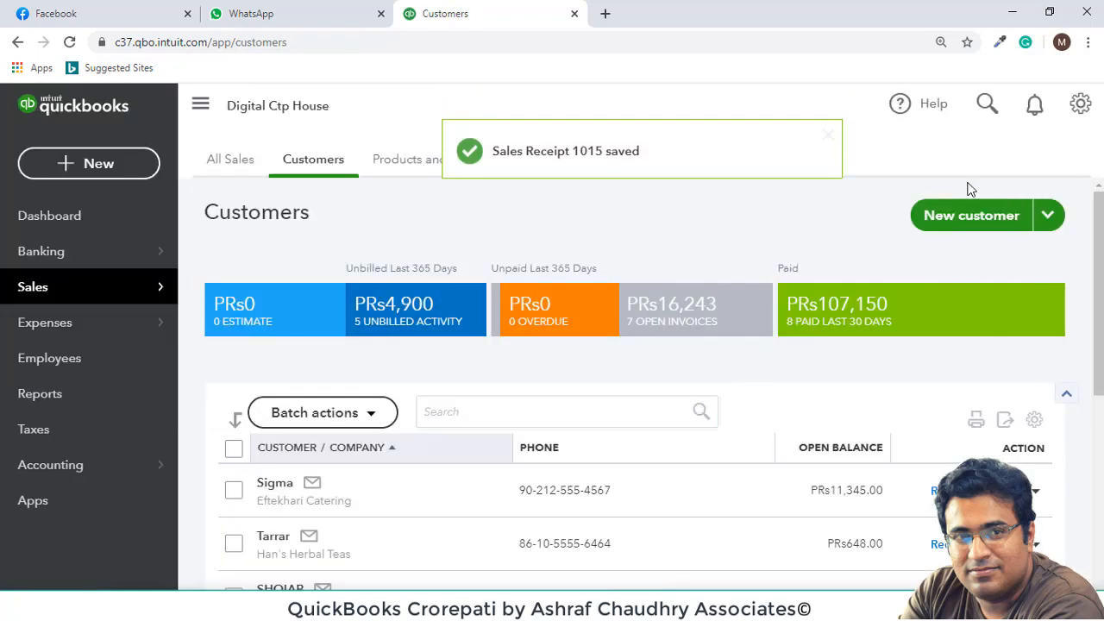
Check the bank account balances on the dashboard, then review the list of expense transactions.
left_click(76, 225)
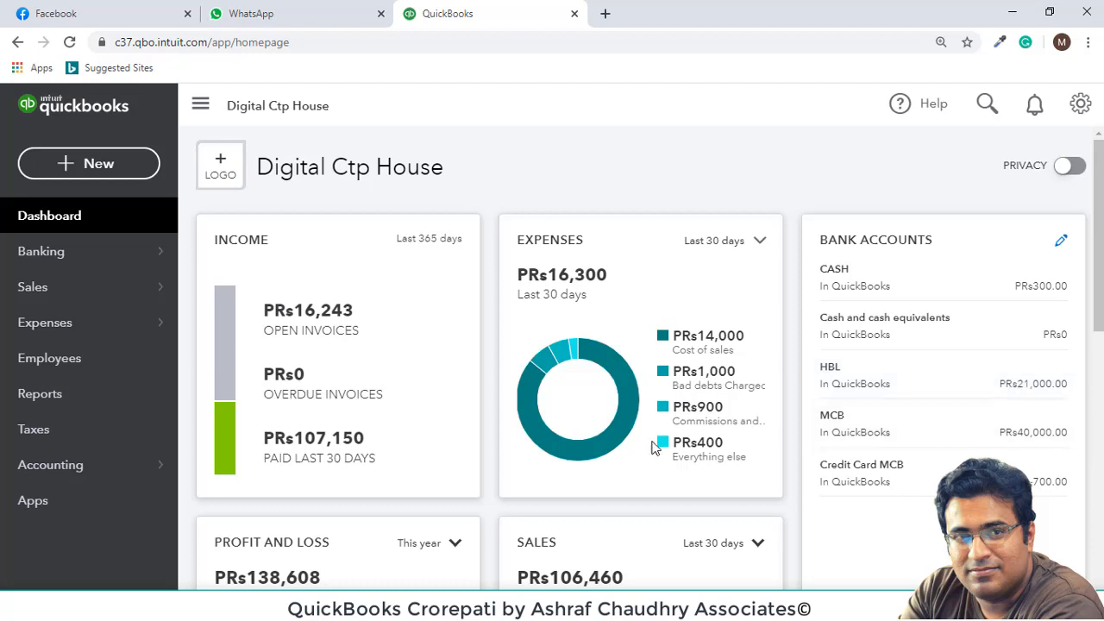
mouse_move(91, 337)
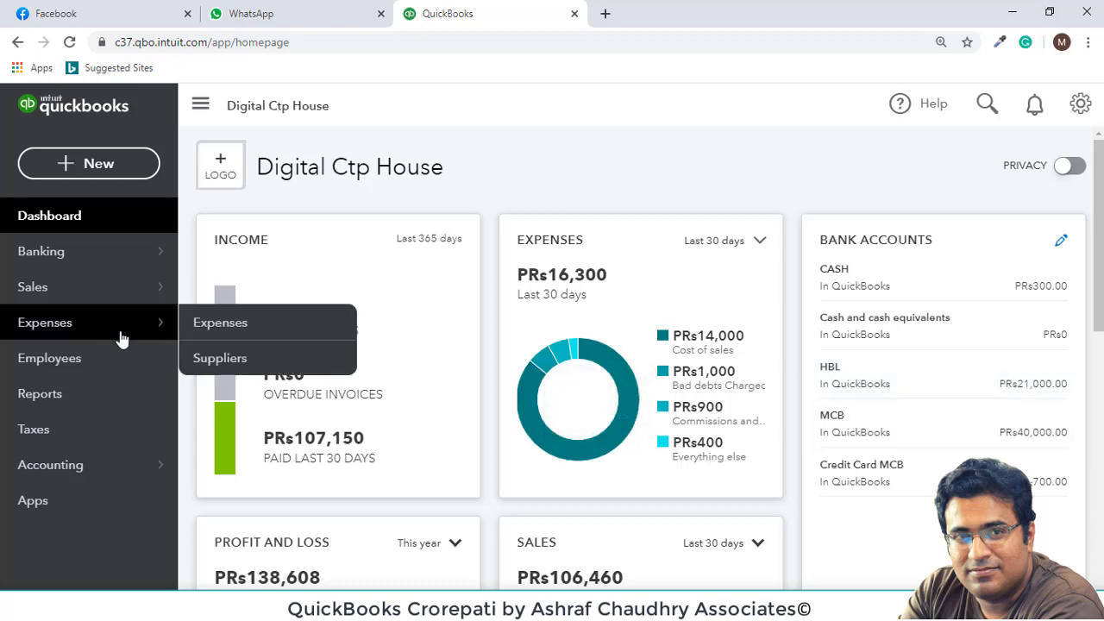
left_click(203, 325)
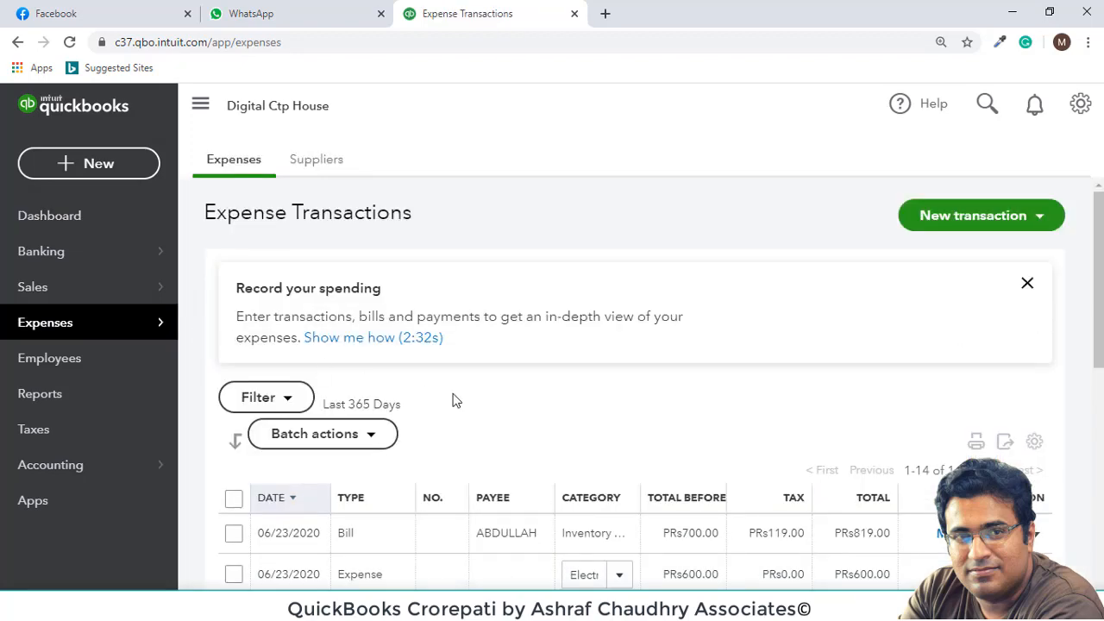
scroll(486, 403, "down", 2)
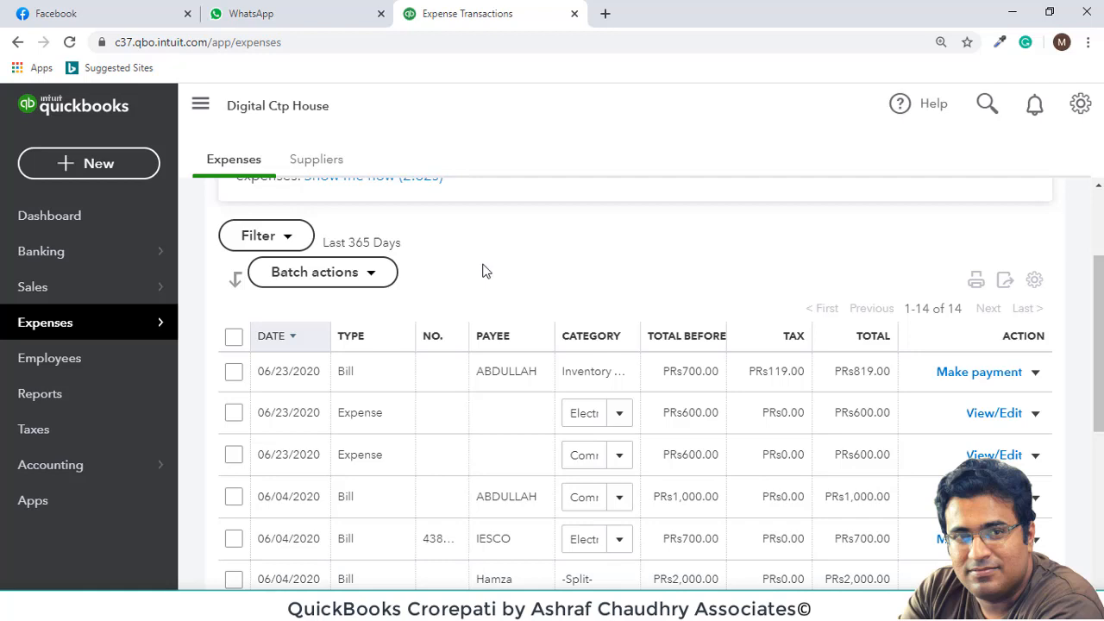
scroll(425, 290, "up", 2)
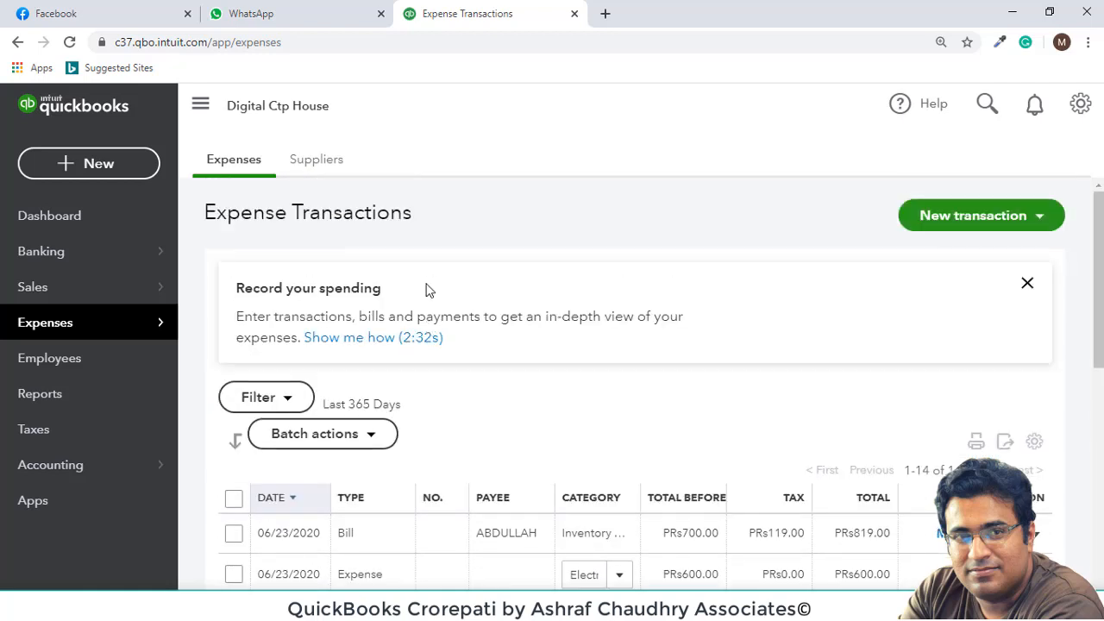
Start a new expense transaction and choose the supplier IESCO as its payee.
left_click(1034, 226)
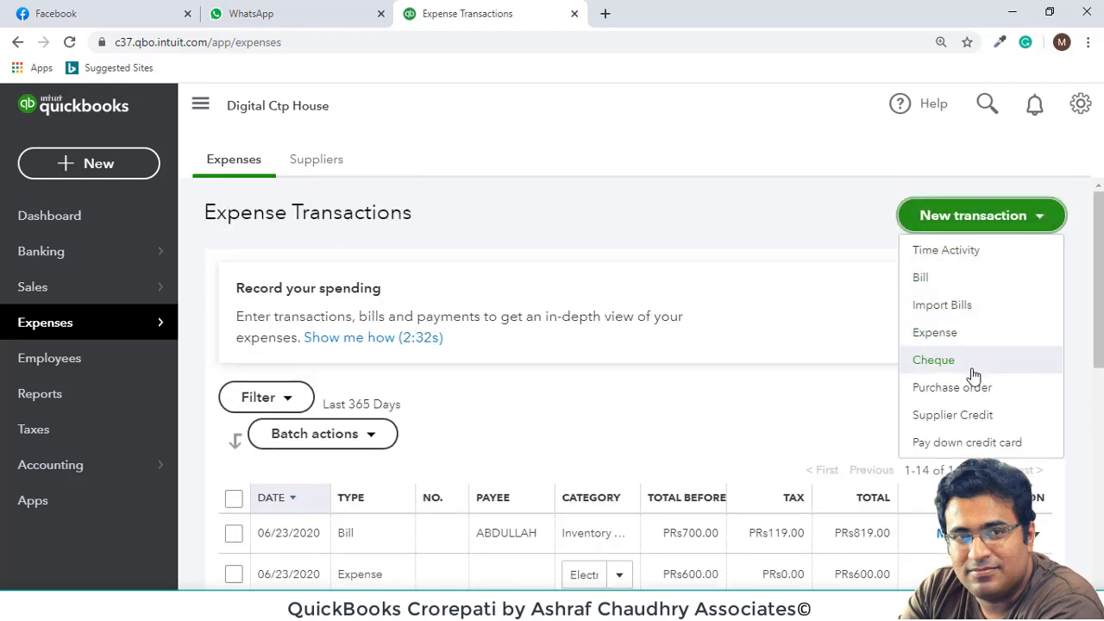
left_click(956, 335)
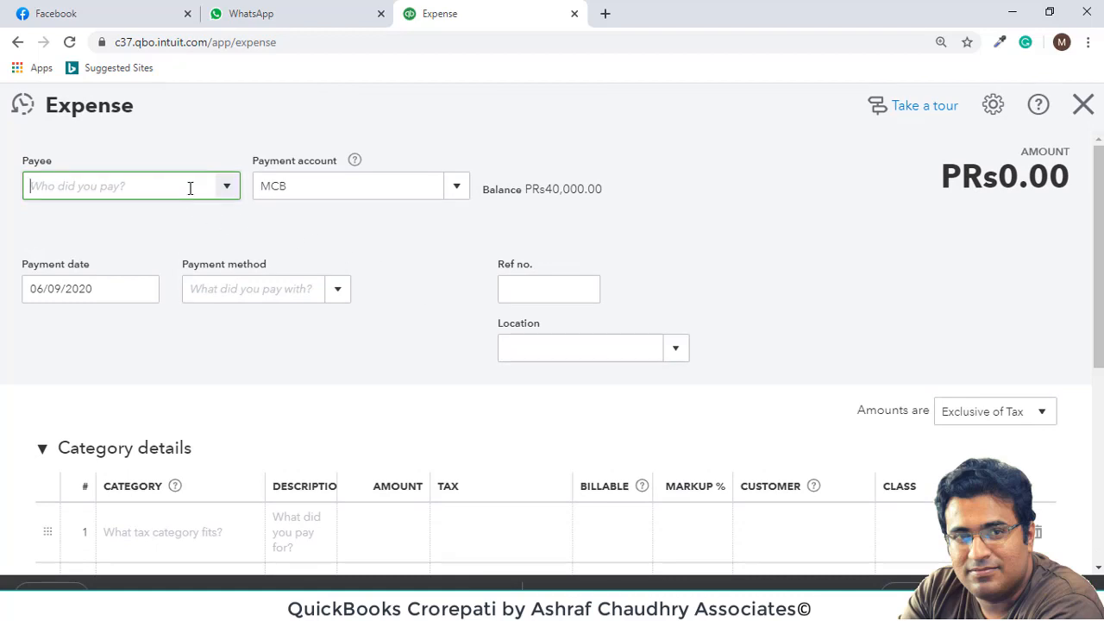
left_click(228, 188)
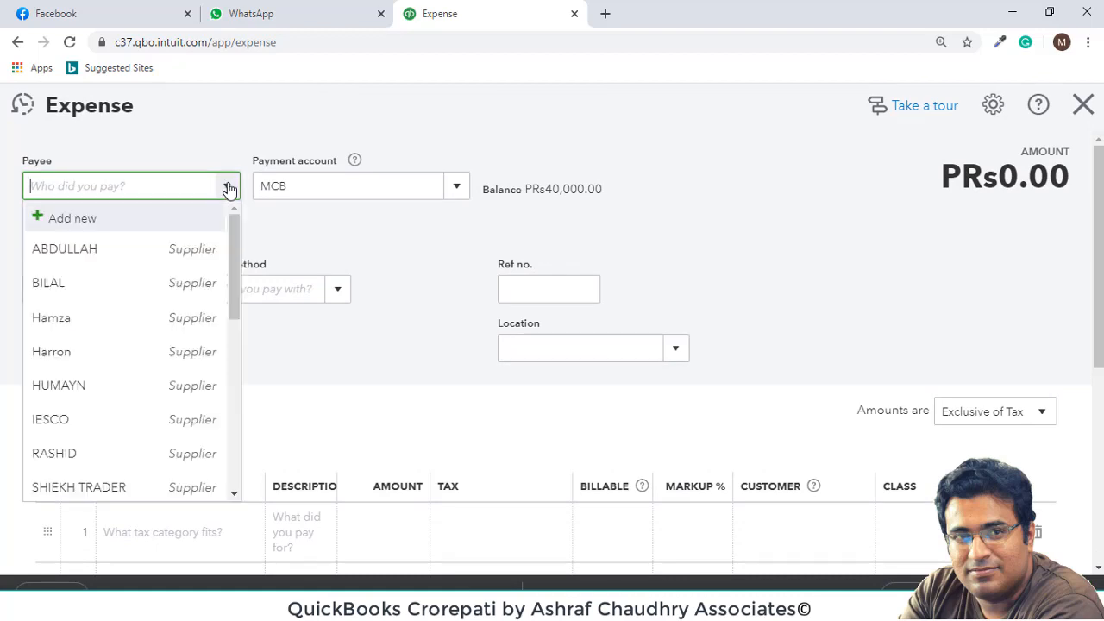
scroll(148, 291, "down", 3)
scroll(129, 401, "down", 2)
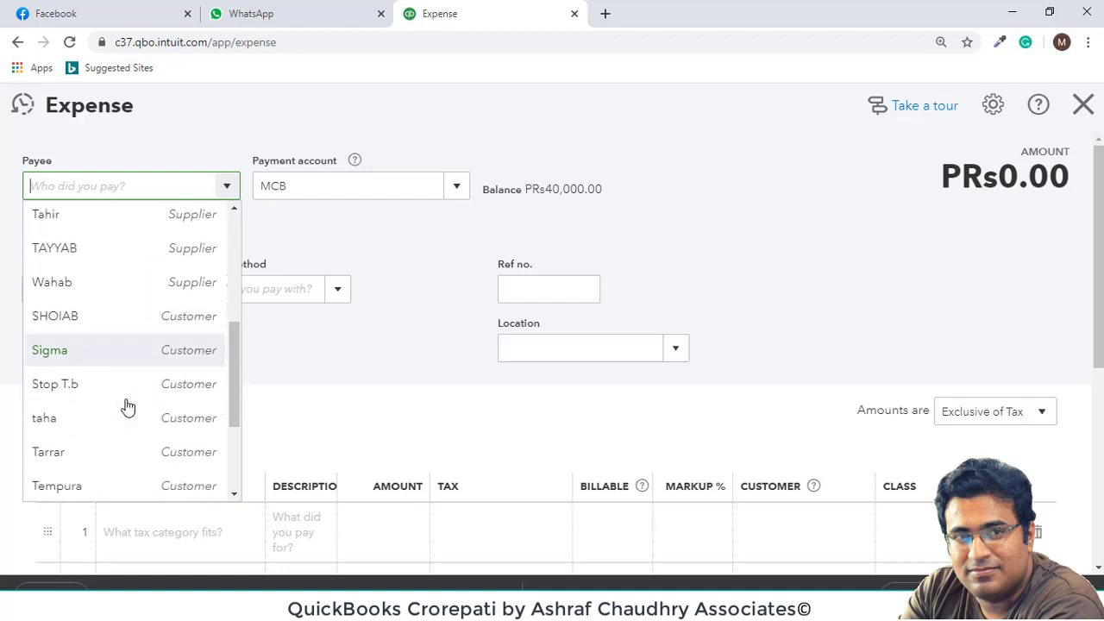
scroll(127, 405, "up", 2)
scroll(128, 406, "up", 2)
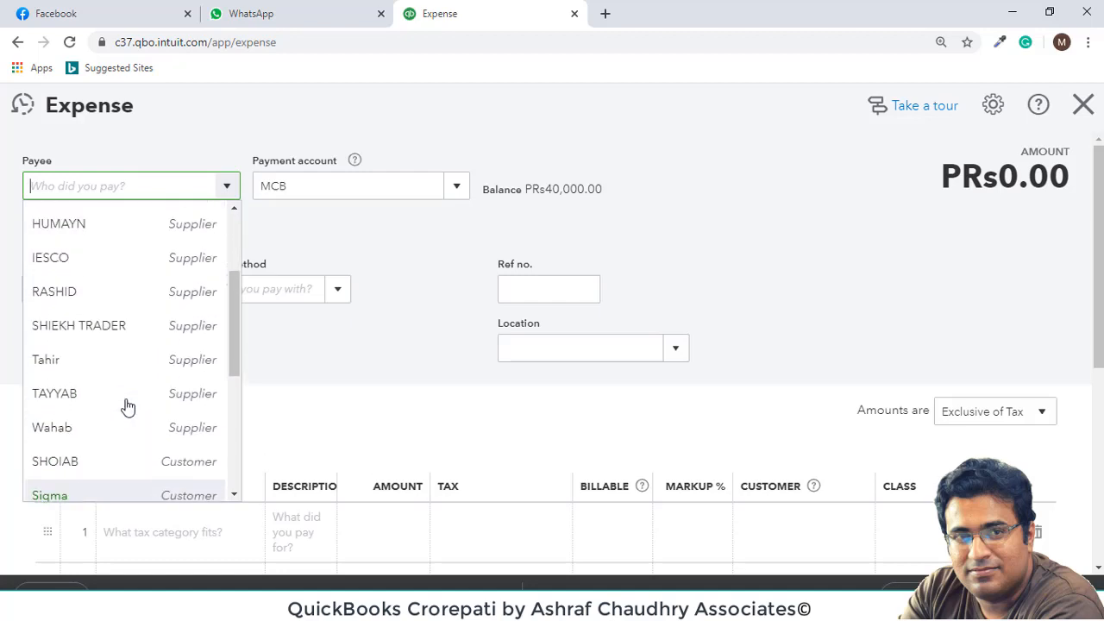
left_click(124, 266)
Collapse the expense's suggested bills pane and set the payment account to HBL.
scroll(245, 371, "down", 2)
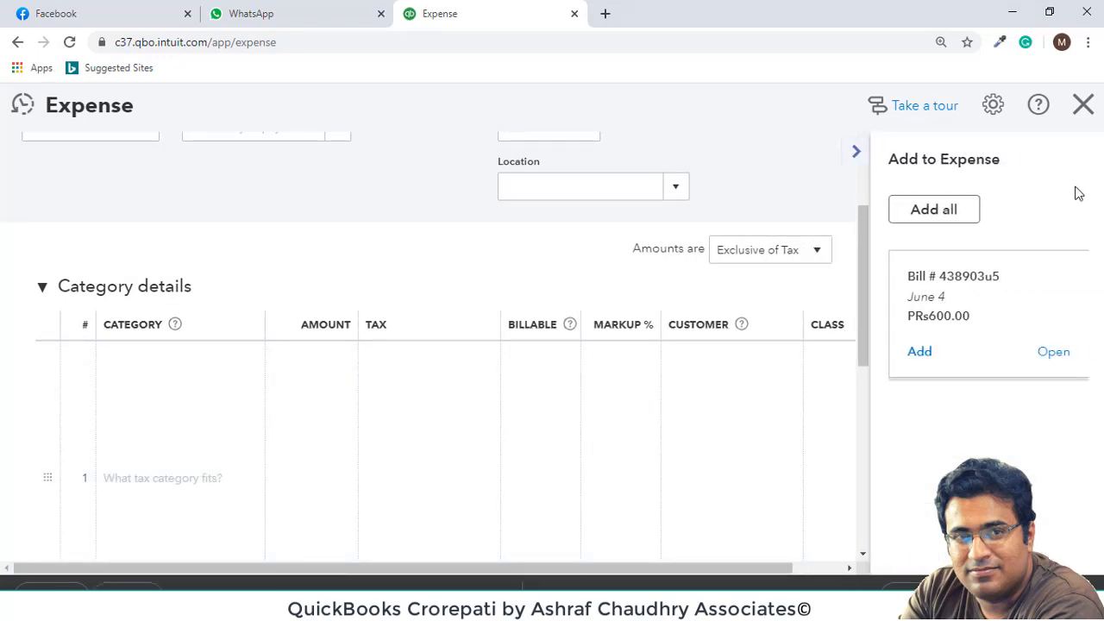
left_click(1083, 105)
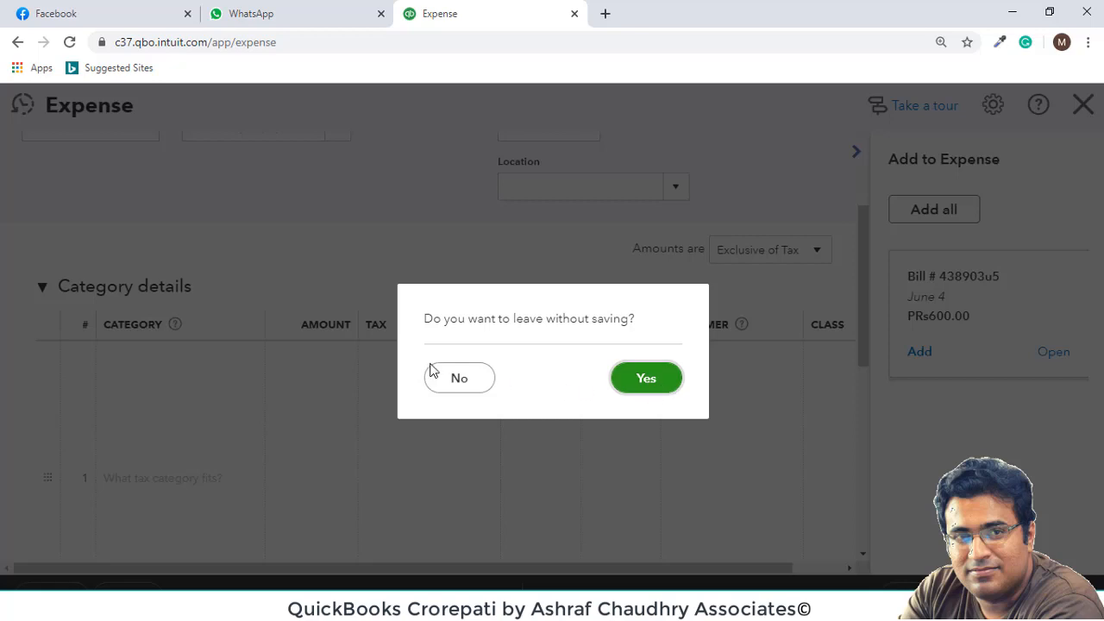
left_click(466, 380)
left_click(856, 153)
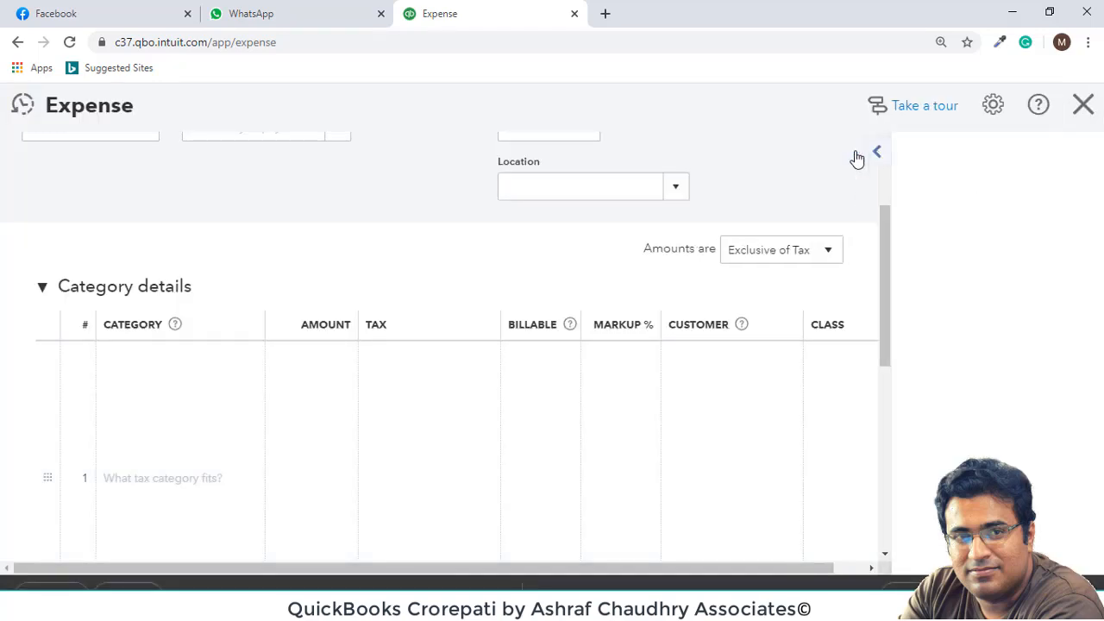
scroll(697, 276, "up", 2)
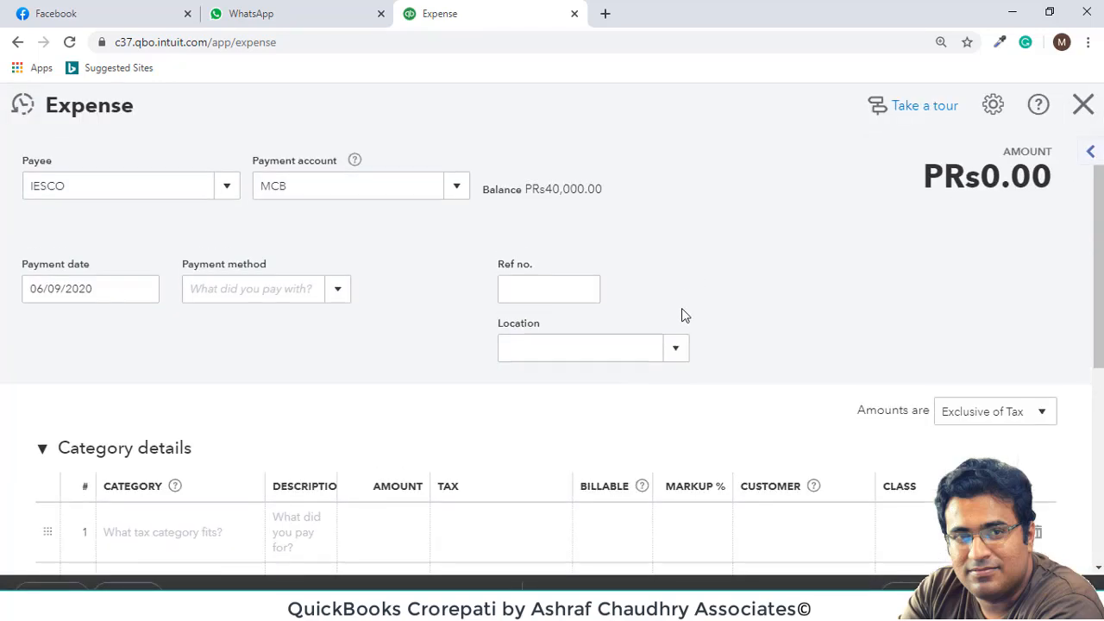
left_click(455, 186)
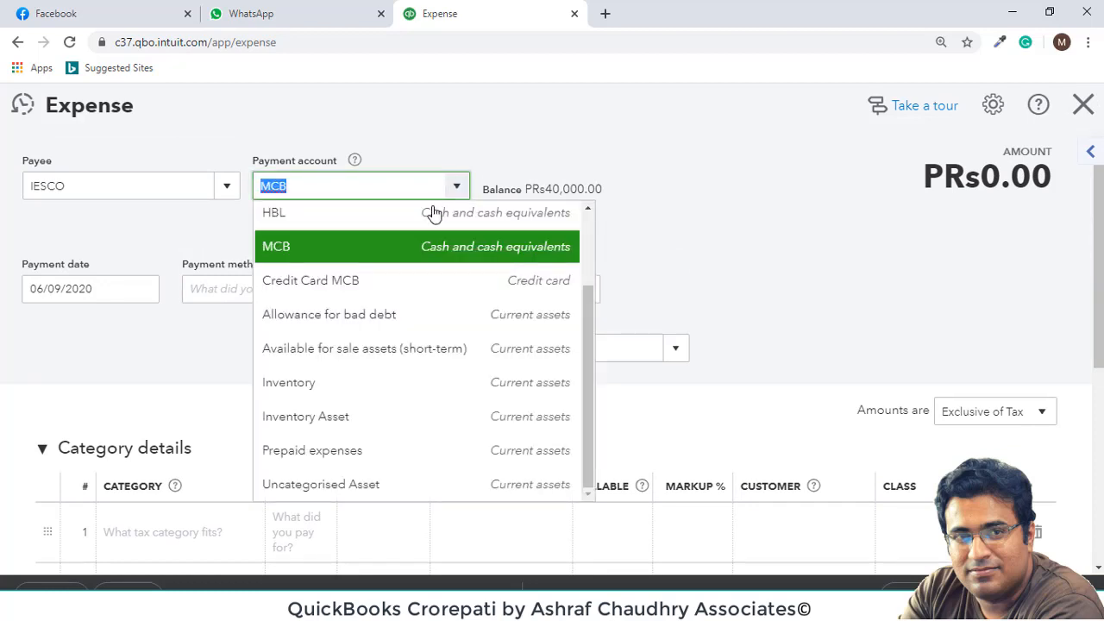
left_click(382, 216)
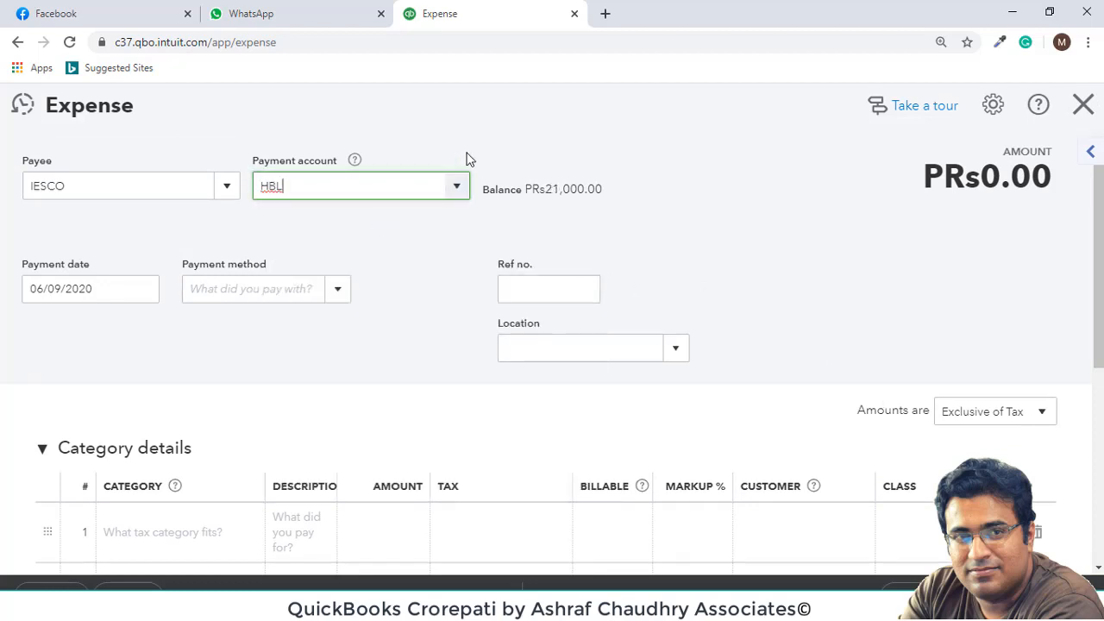
Mark the expense amounts as Out of scope of Tax and enter a first line for Electricity Expenses and Telephone at 5,000.
left_click(1028, 414)
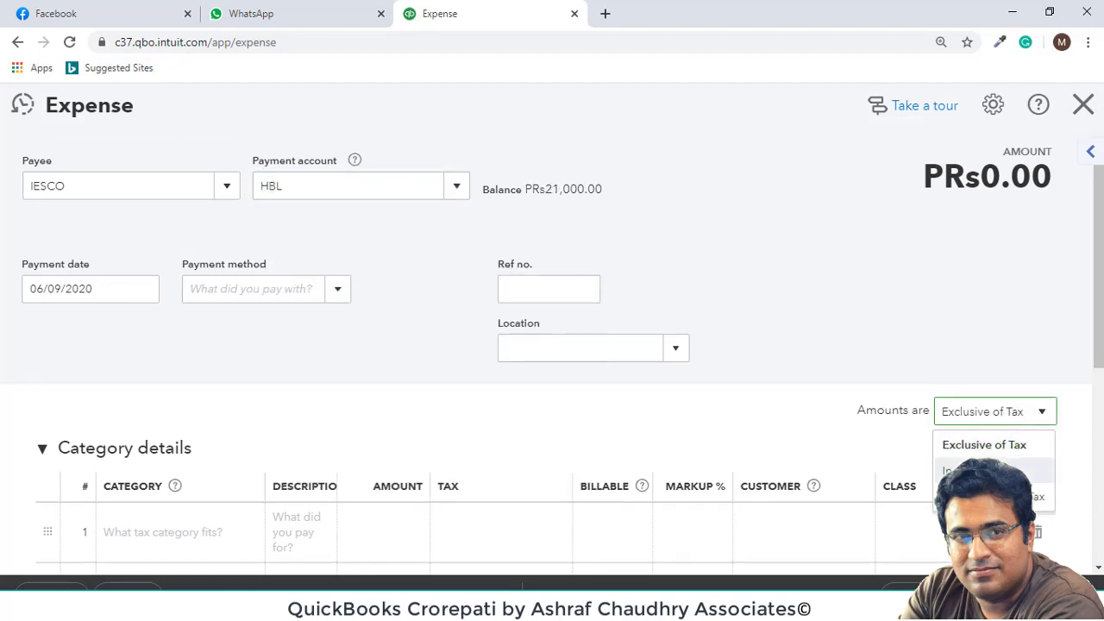
left_click(992, 497)
scroll(459, 216, "down", 2)
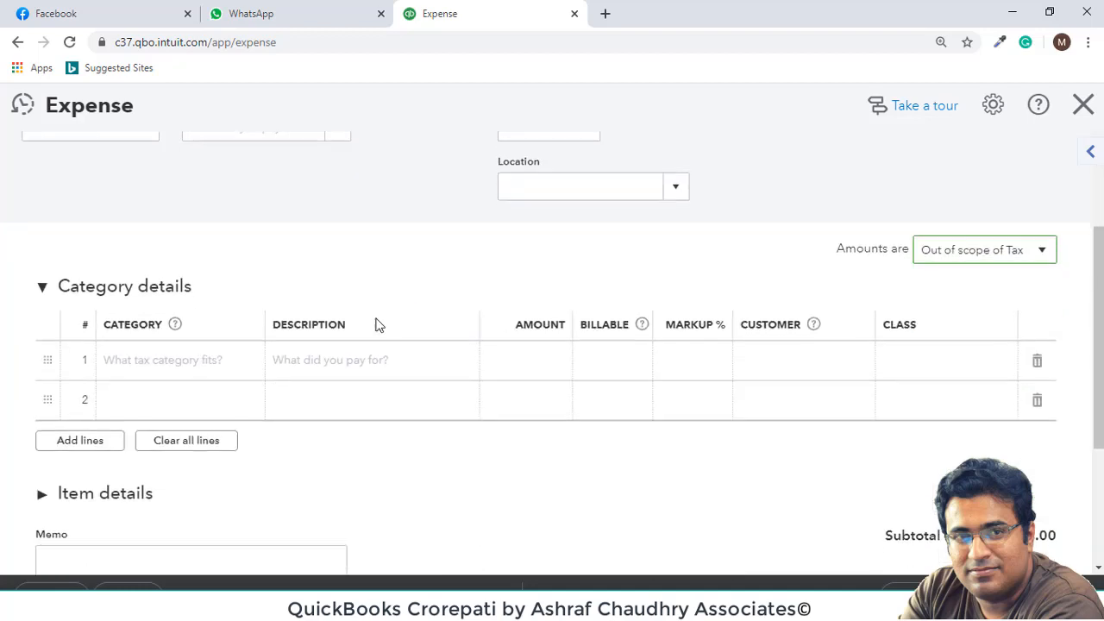
left_click(248, 364)
left_click(248, 364)
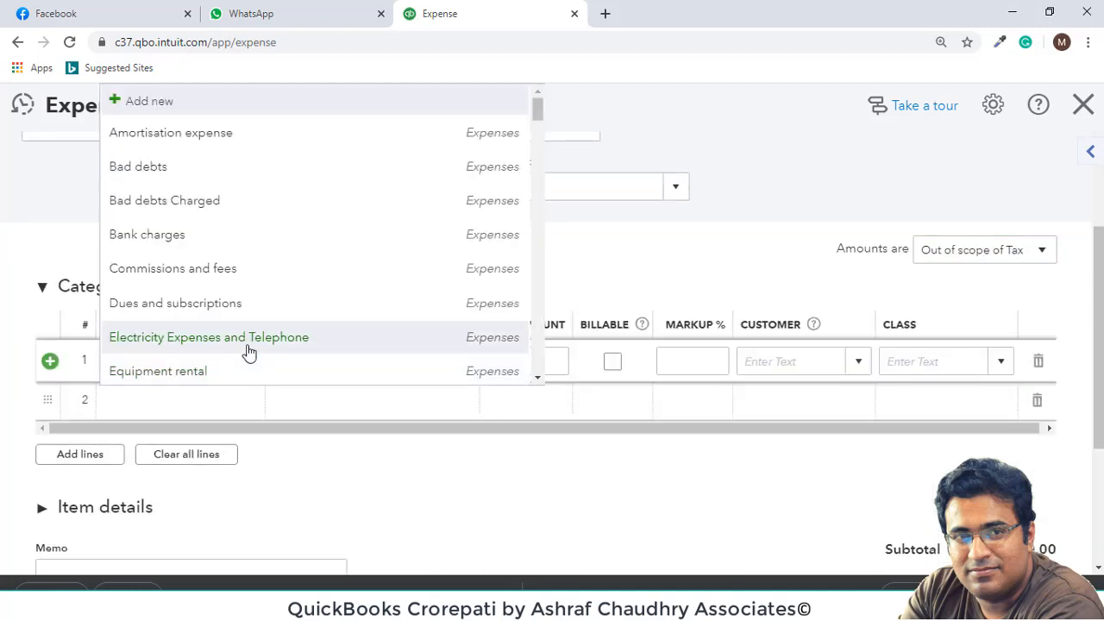
left_click(249, 343)
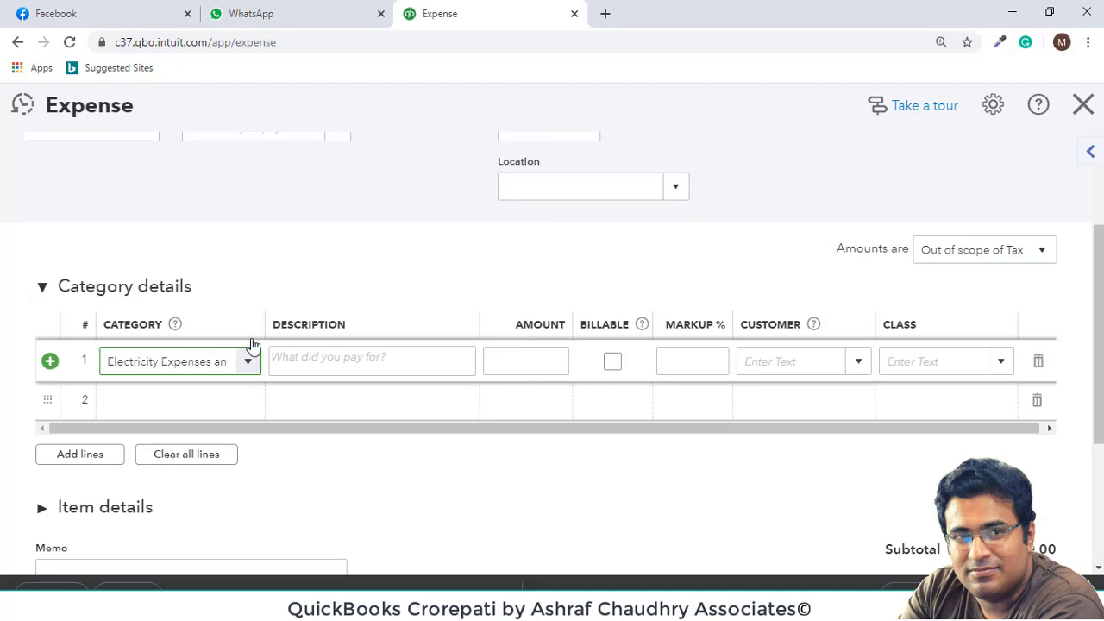
left_click(530, 365)
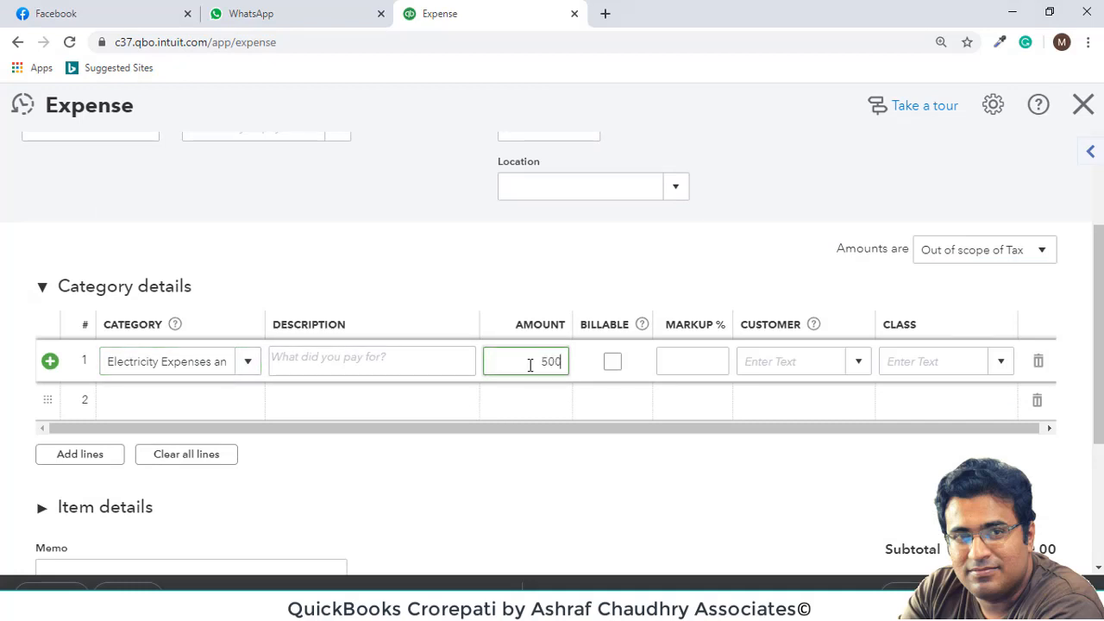
Assign the product sale class to the electricity line, then save and close the expense.
left_click(927, 362)
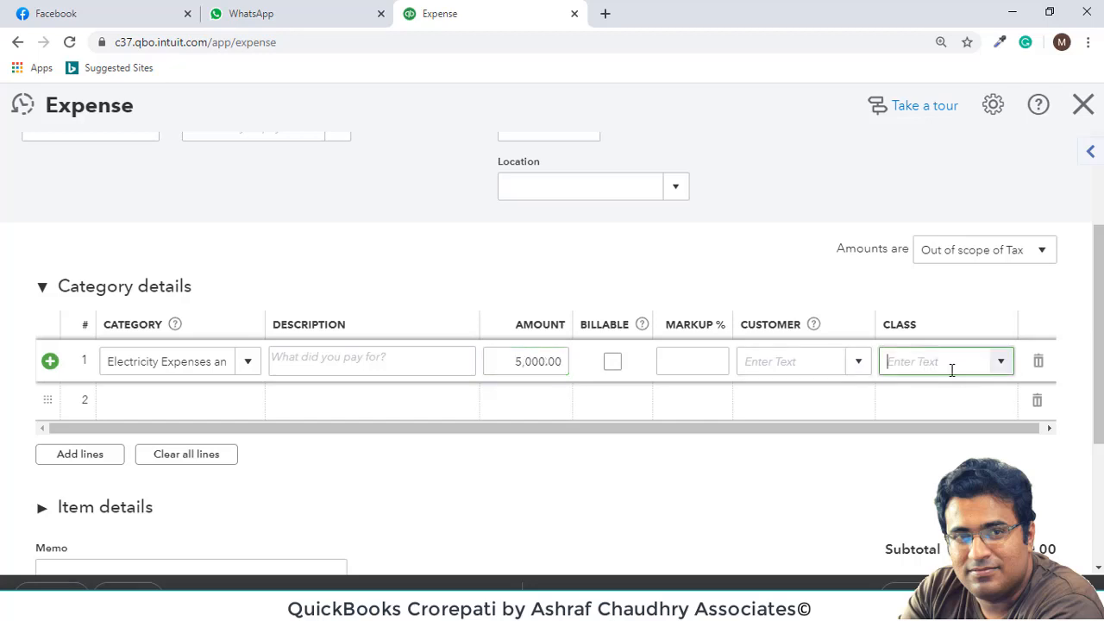
left_click(1001, 363)
left_click(958, 458)
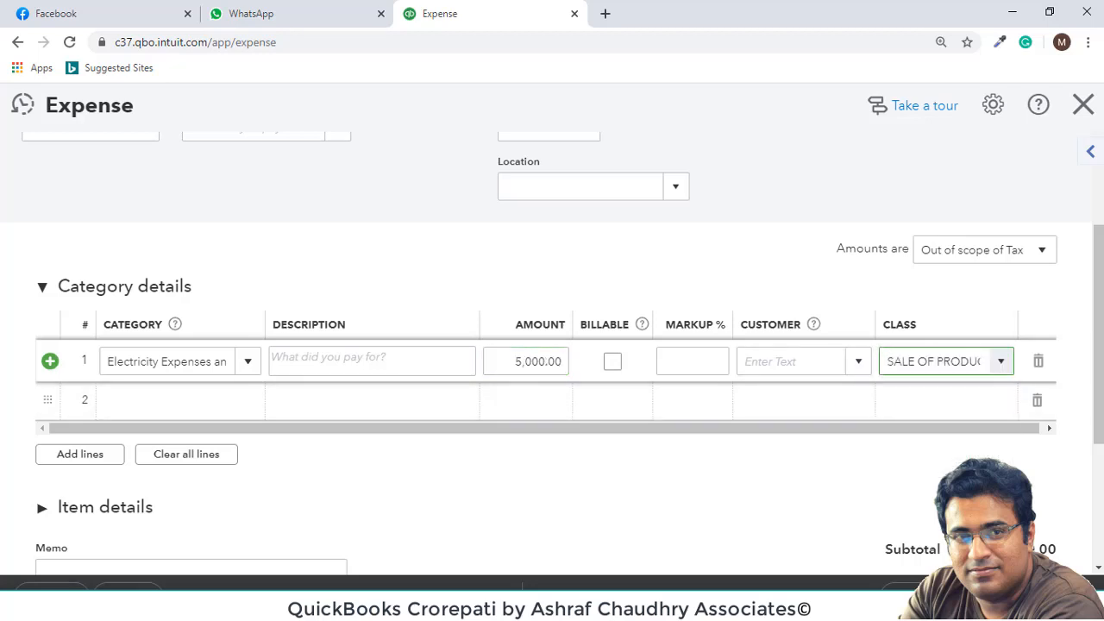
left_click(974, 496)
left_click(1005, 593)
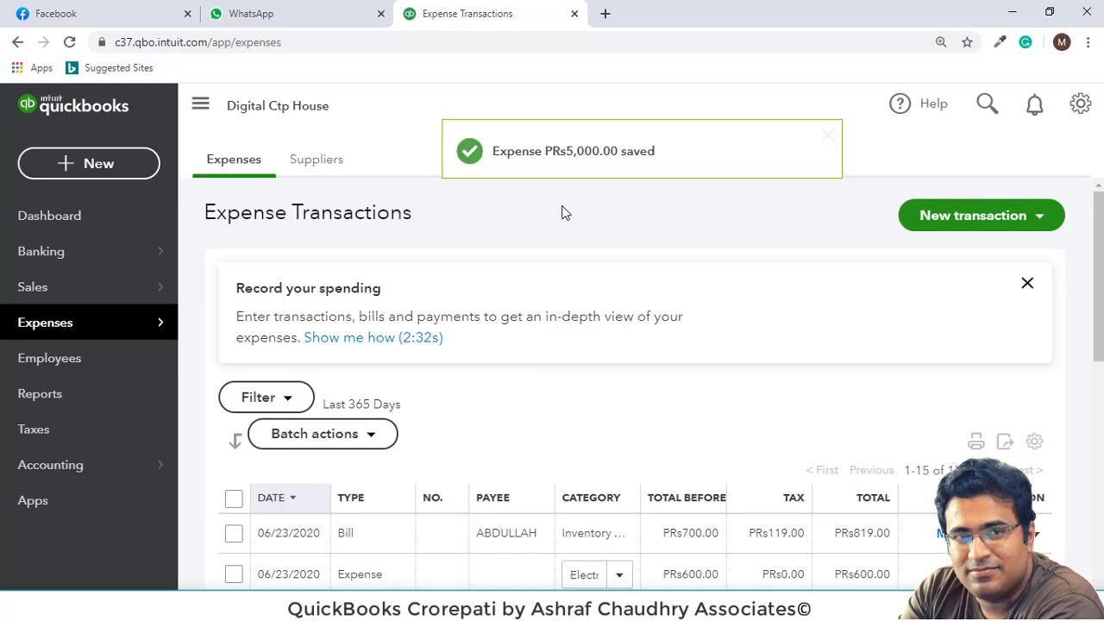
Start another expense without a payee and set its payment date to 06/10/2020.
scroll(561, 212, "down", 1)
scroll(562, 212, "up", 1)
left_click(1015, 217)
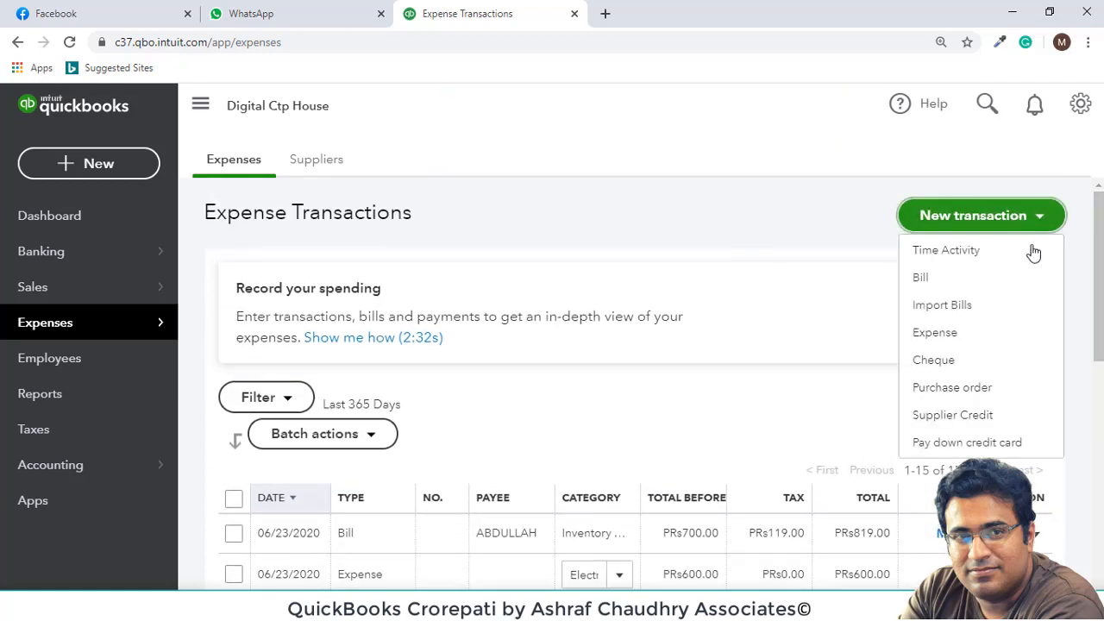
left_click(969, 343)
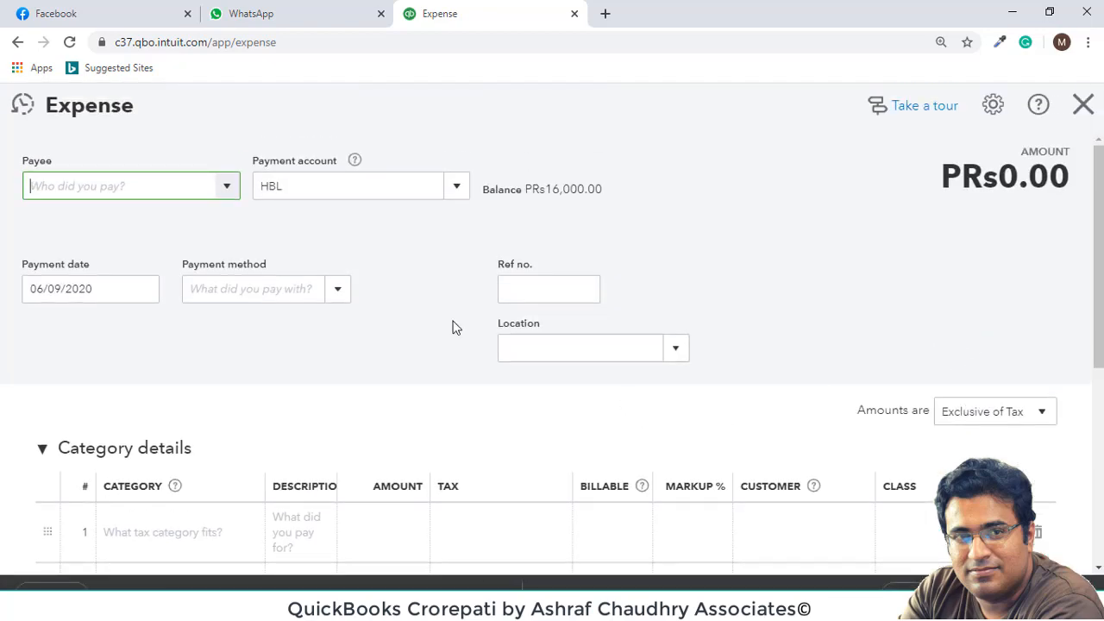
scroll(414, 326, "down", 1)
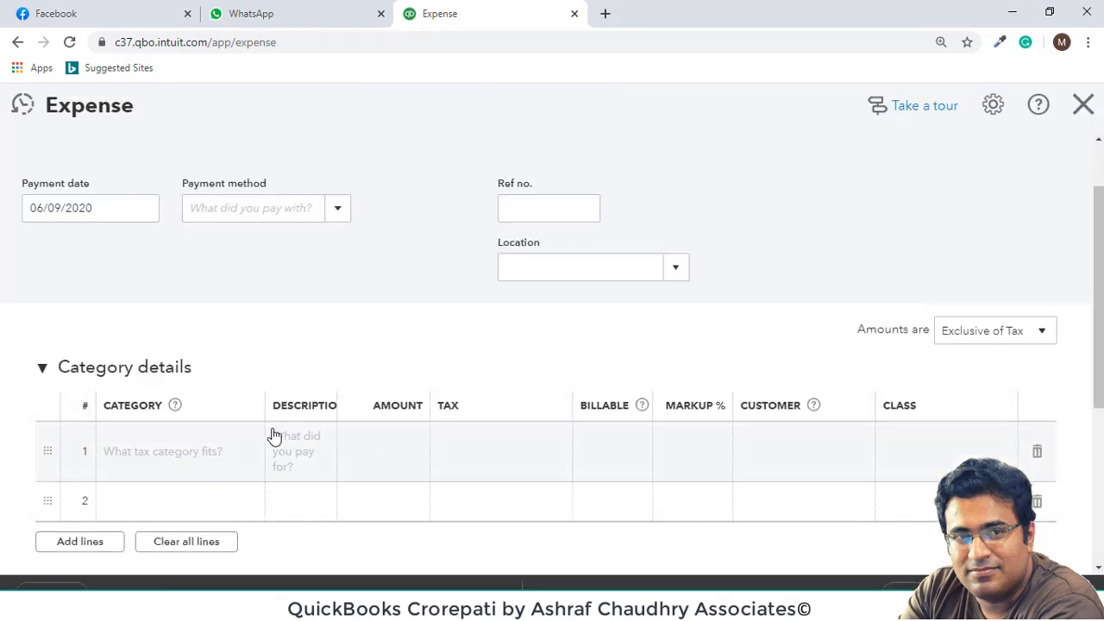
scroll(393, 324, "up", 1)
left_click(145, 291)
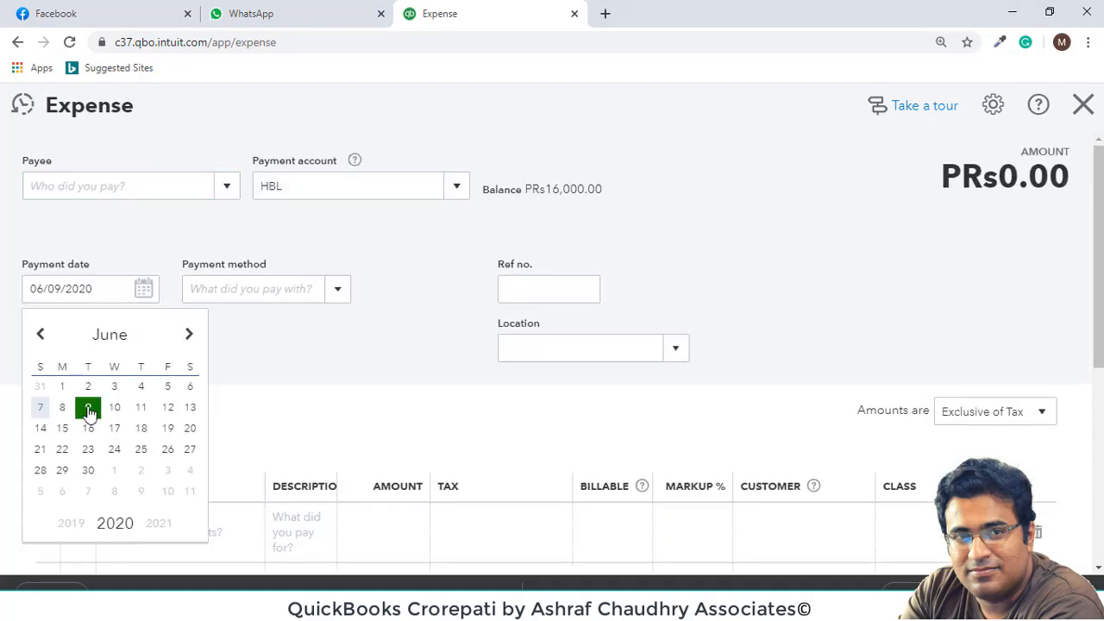
left_click(88, 411)
left_click(136, 298)
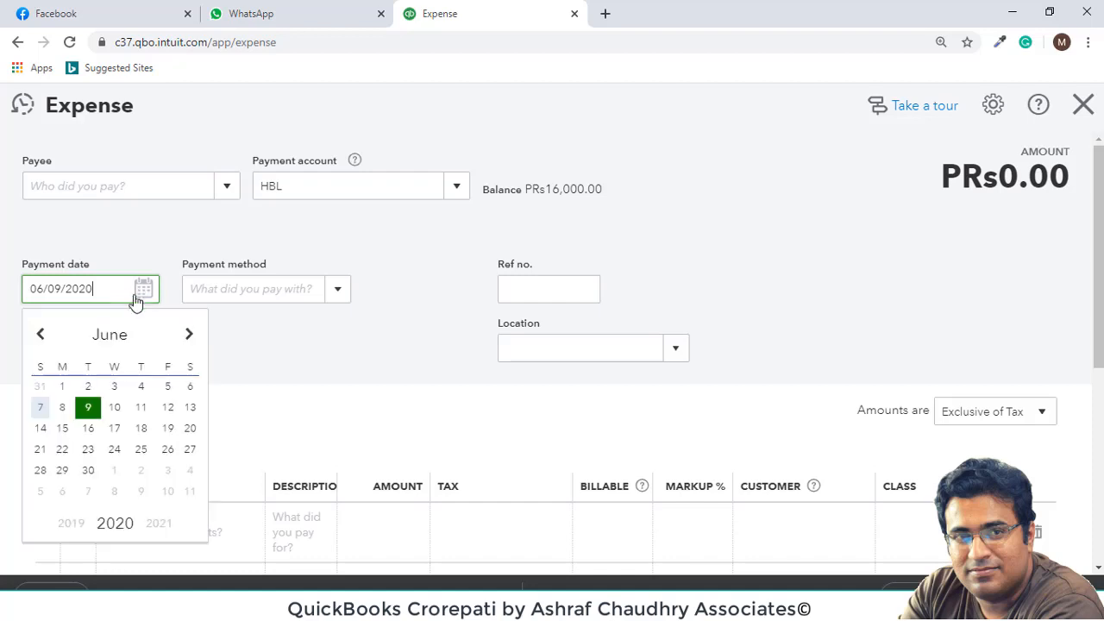
left_click(114, 407)
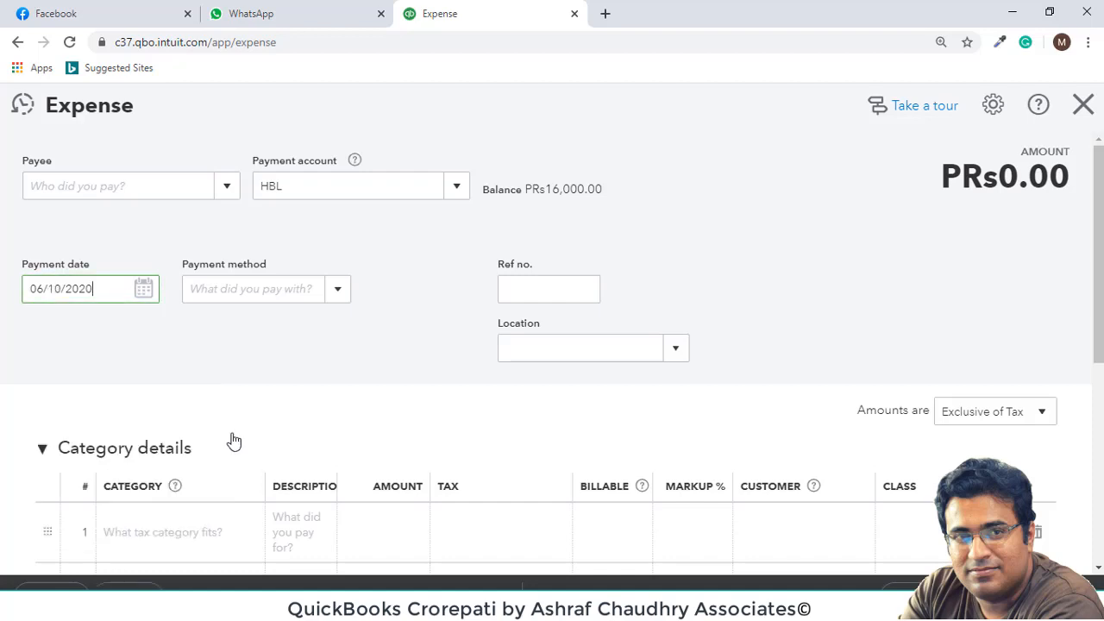
Fill the first category line with Commissions and fees and an amount of 1,000.
scroll(232, 441, "down", 2)
left_click(253, 382)
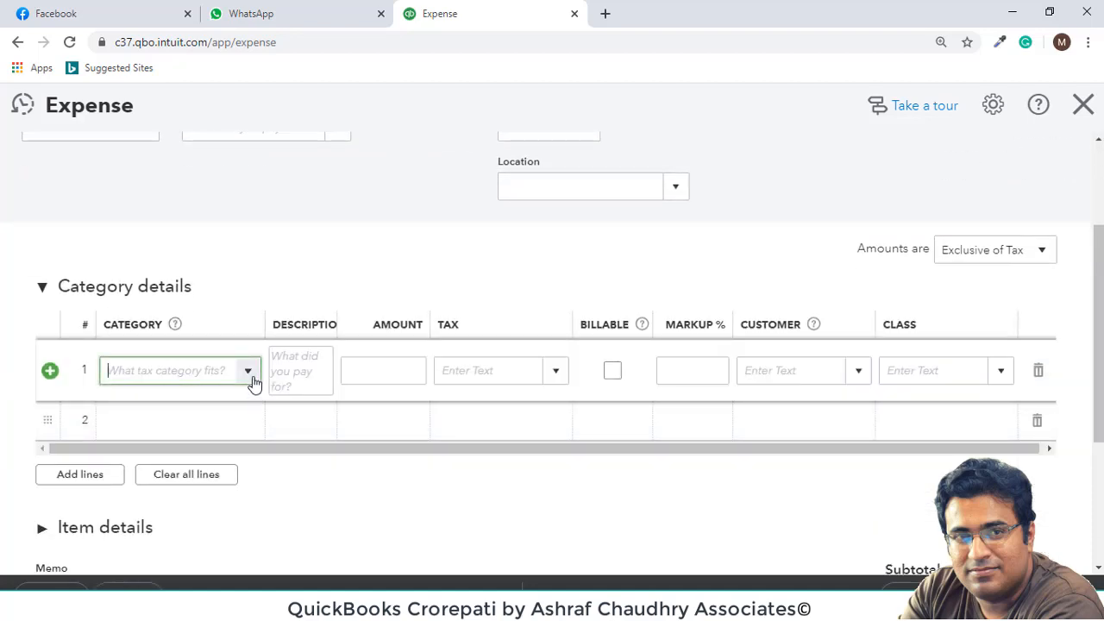
left_click(251, 378)
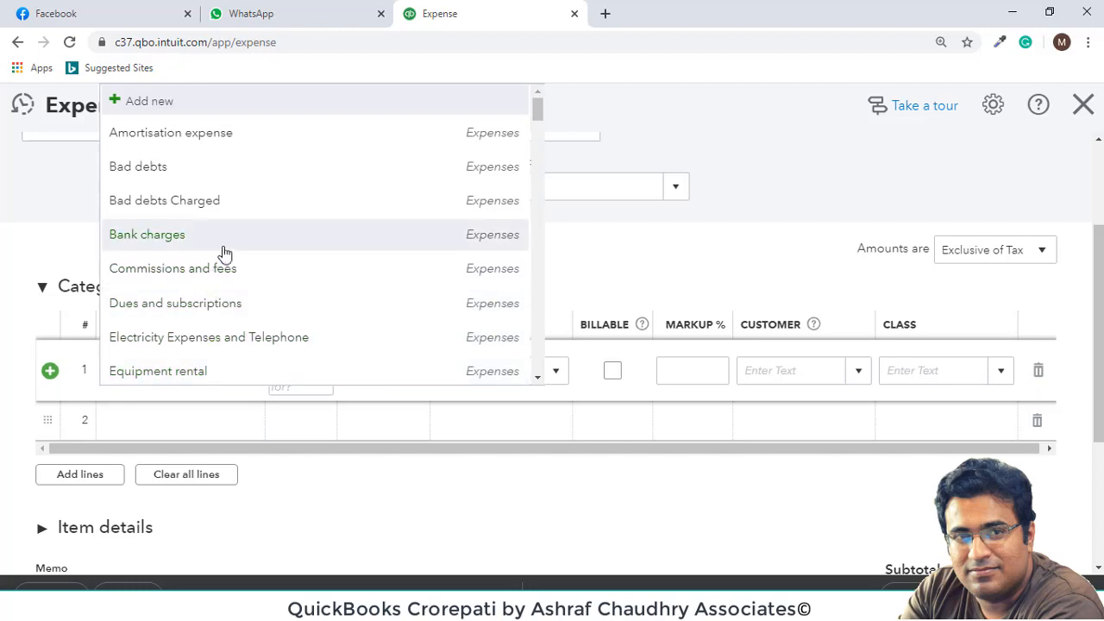
left_click(246, 269)
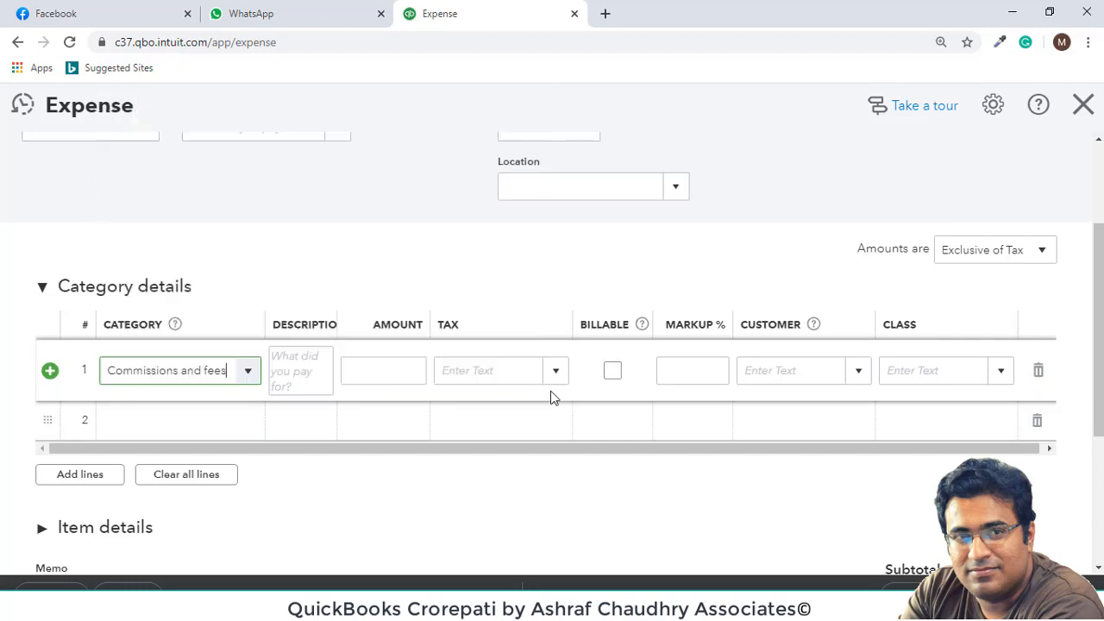
left_click(465, 370)
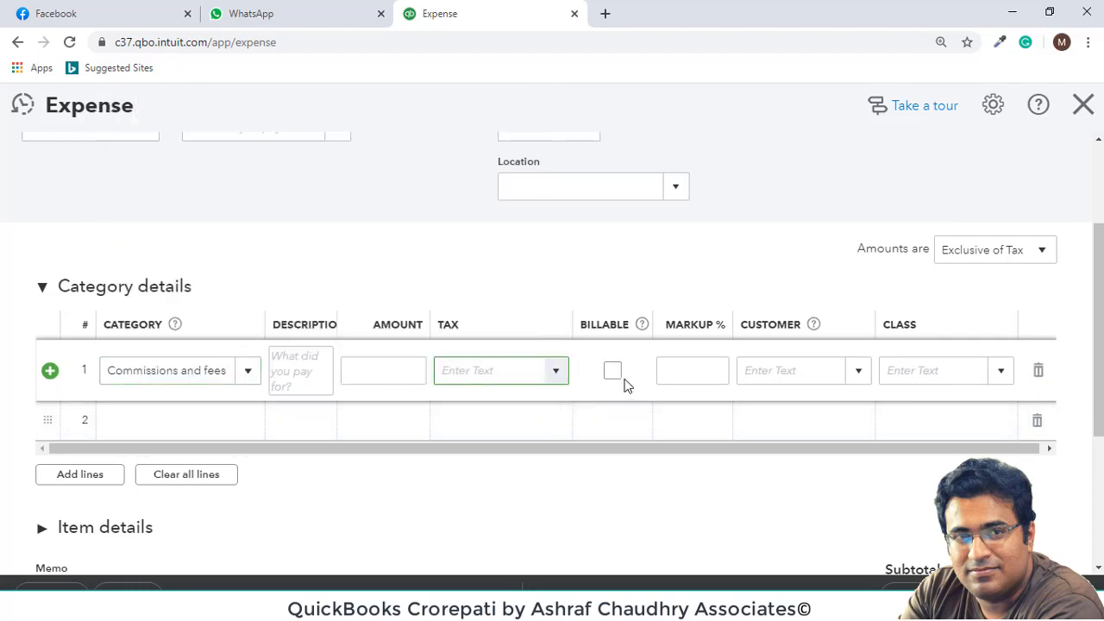
left_click(385, 375)
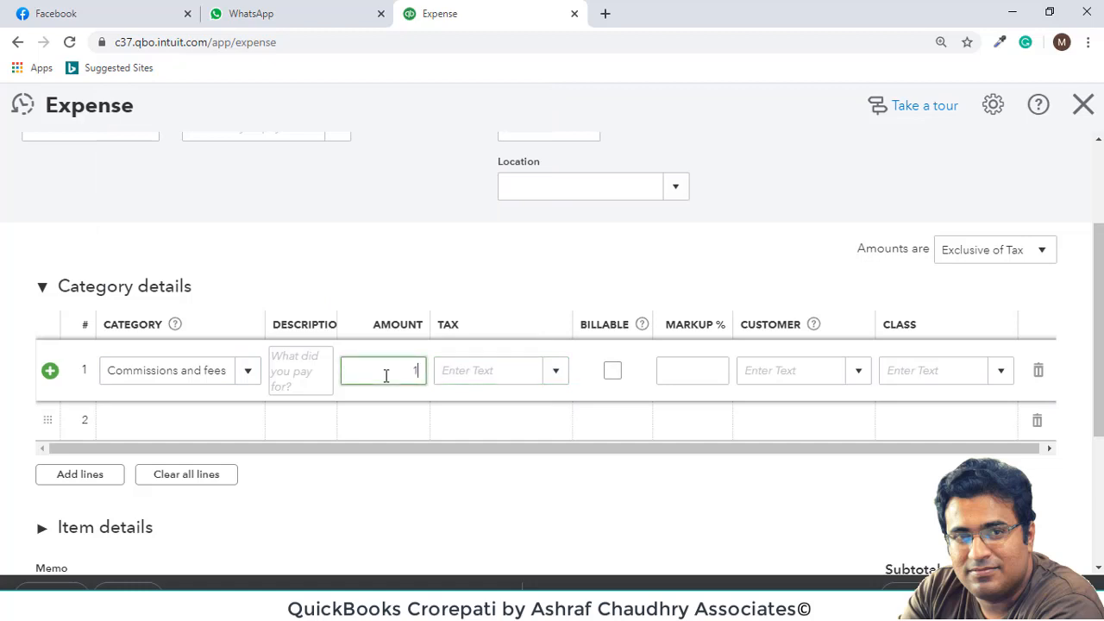
type("1,000")
left_click(994, 370)
left_click(808, 531)
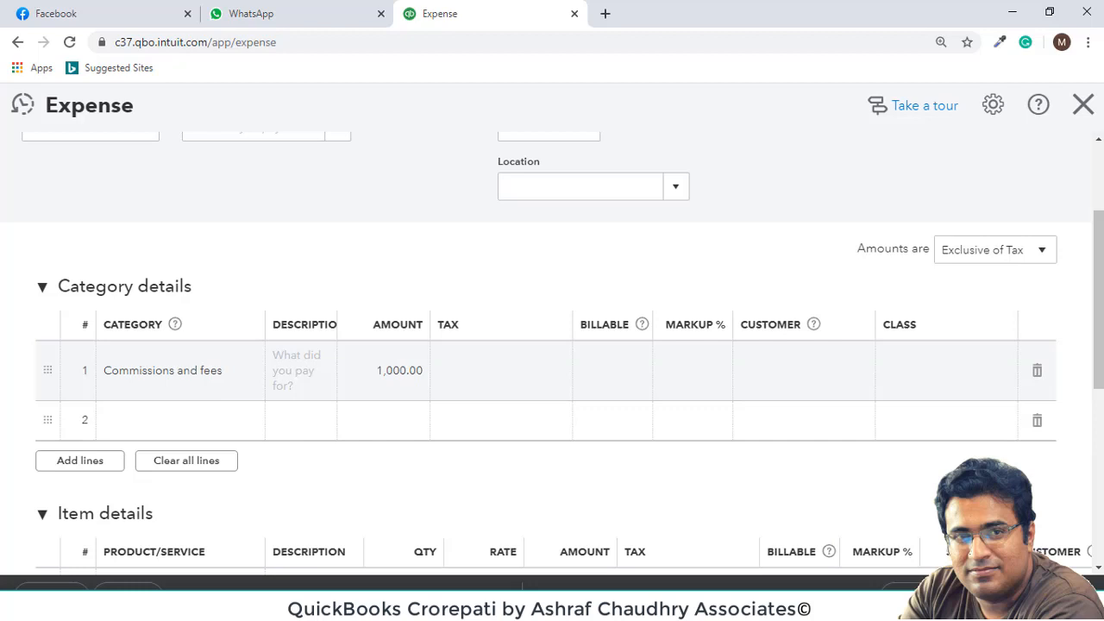
Set the commission expense's amounts to Out of scope of Tax, then save and close it without a class.
left_click(1040, 259)
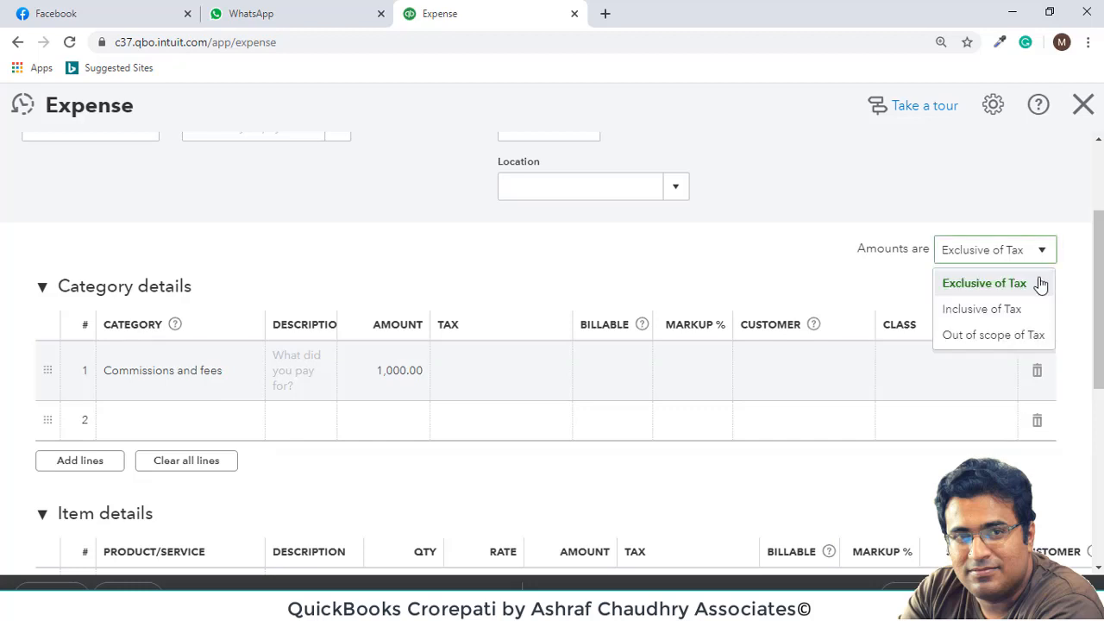
left_click(1027, 335)
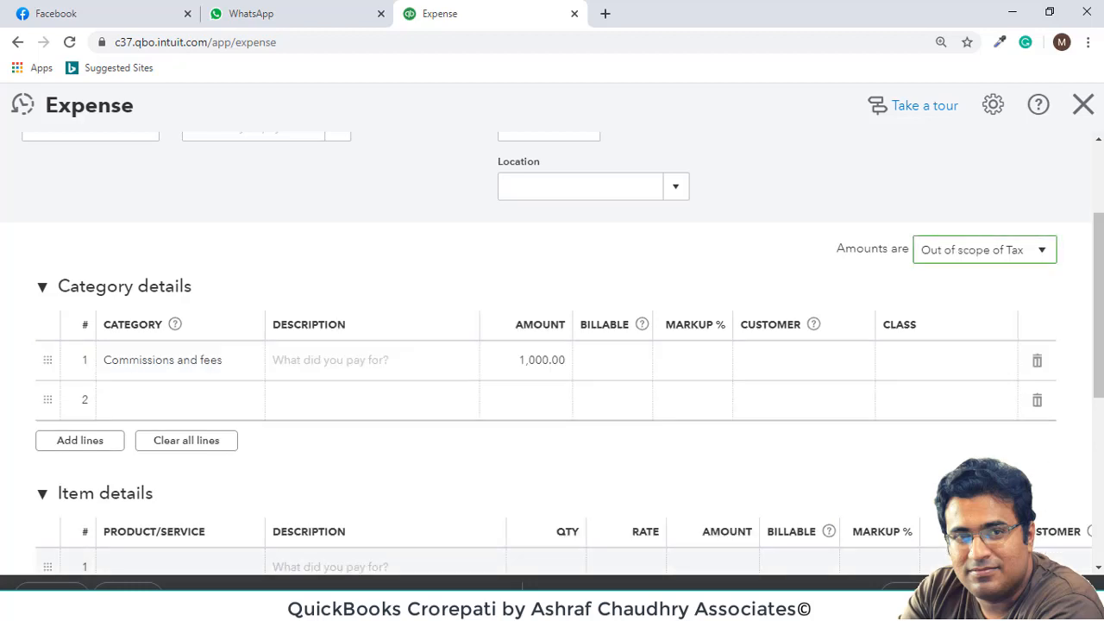
left_click(916, 595)
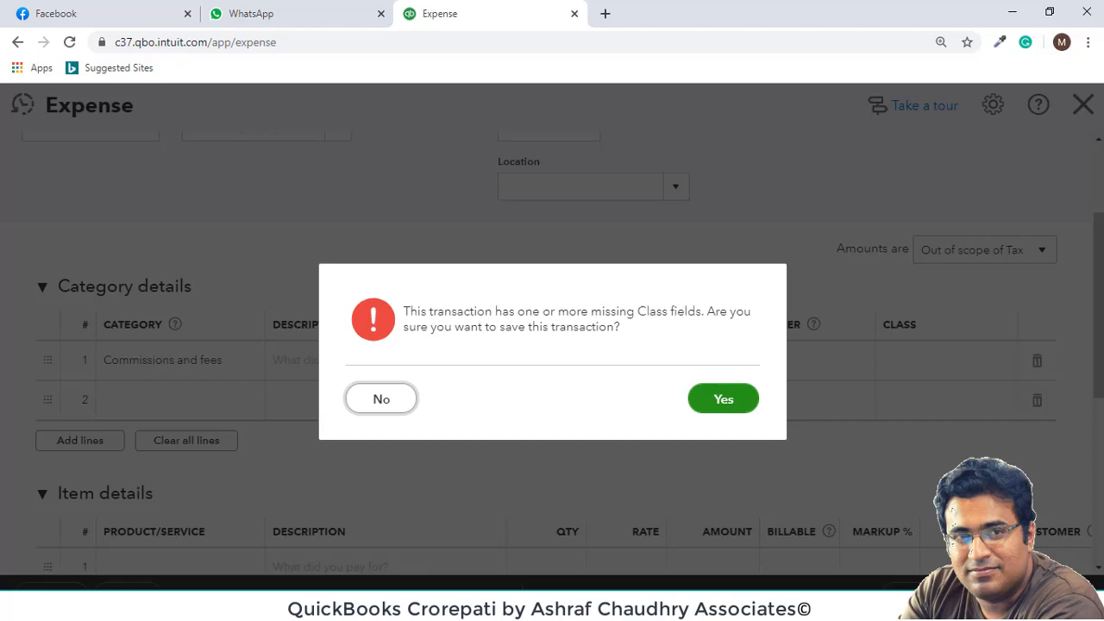
left_click(746, 410)
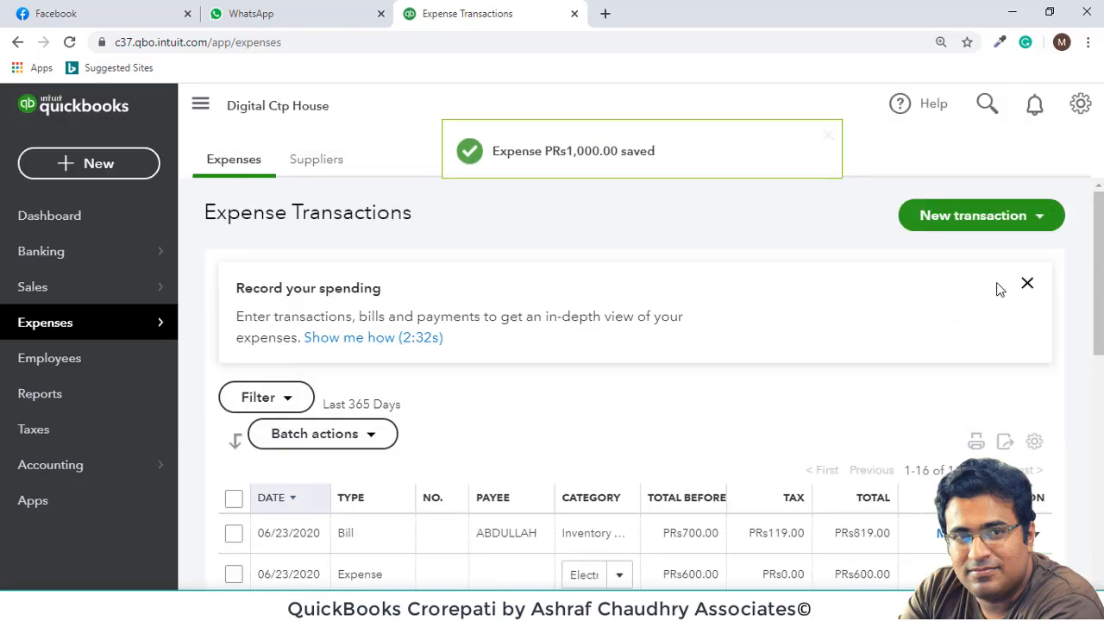
Dismiss the spending tip and open the HBL account history from the chart of accounts.
left_click(1027, 285)
left_click(1085, 110)
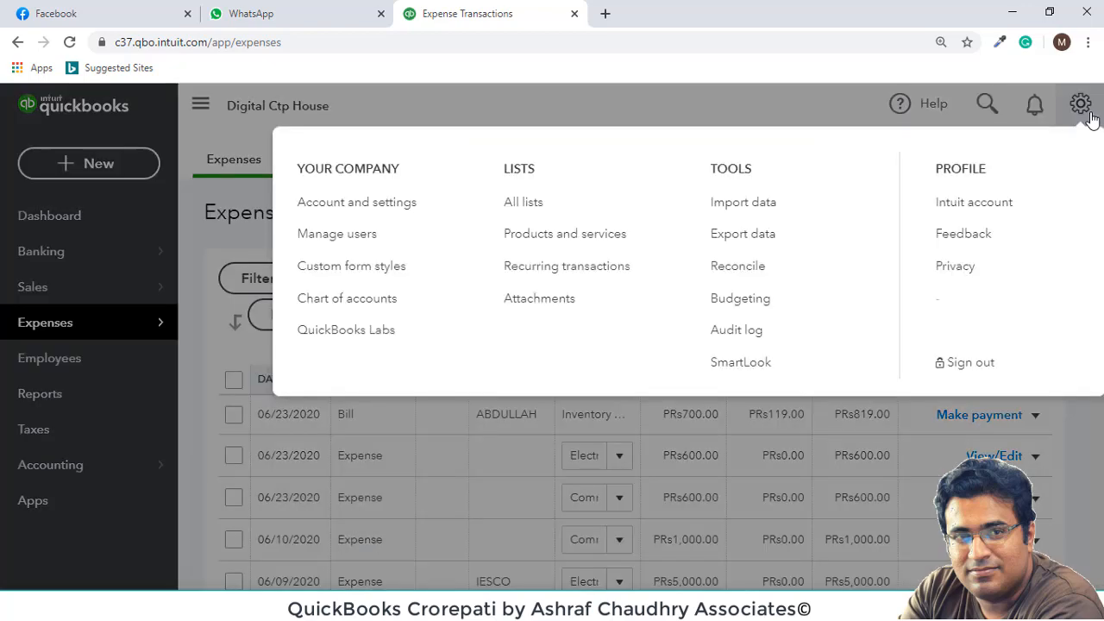
left_click(393, 301)
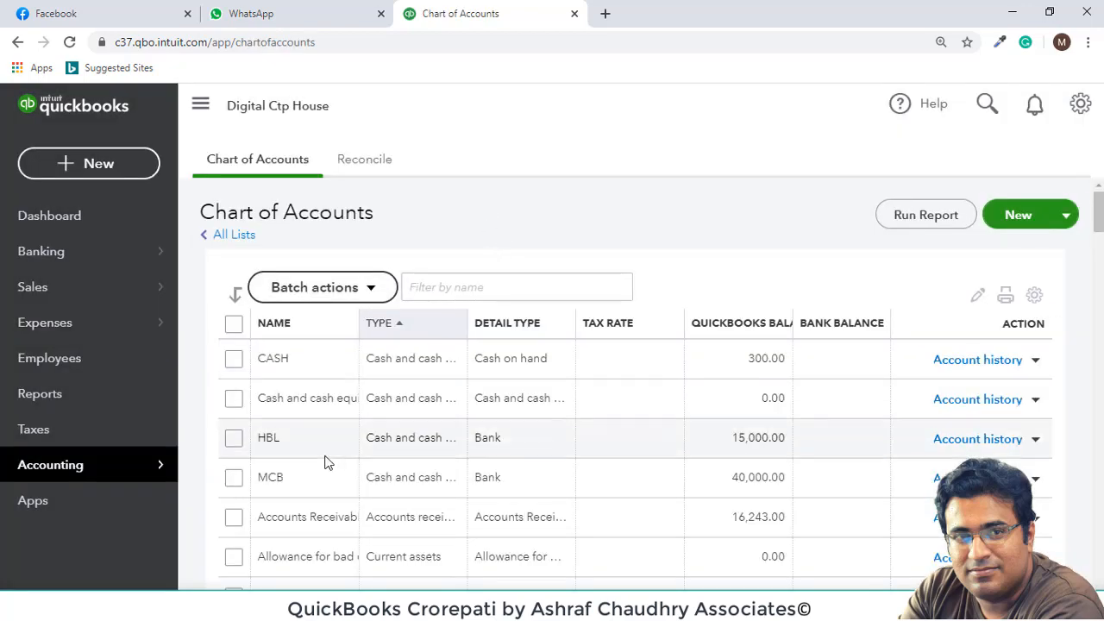
left_click(1013, 443)
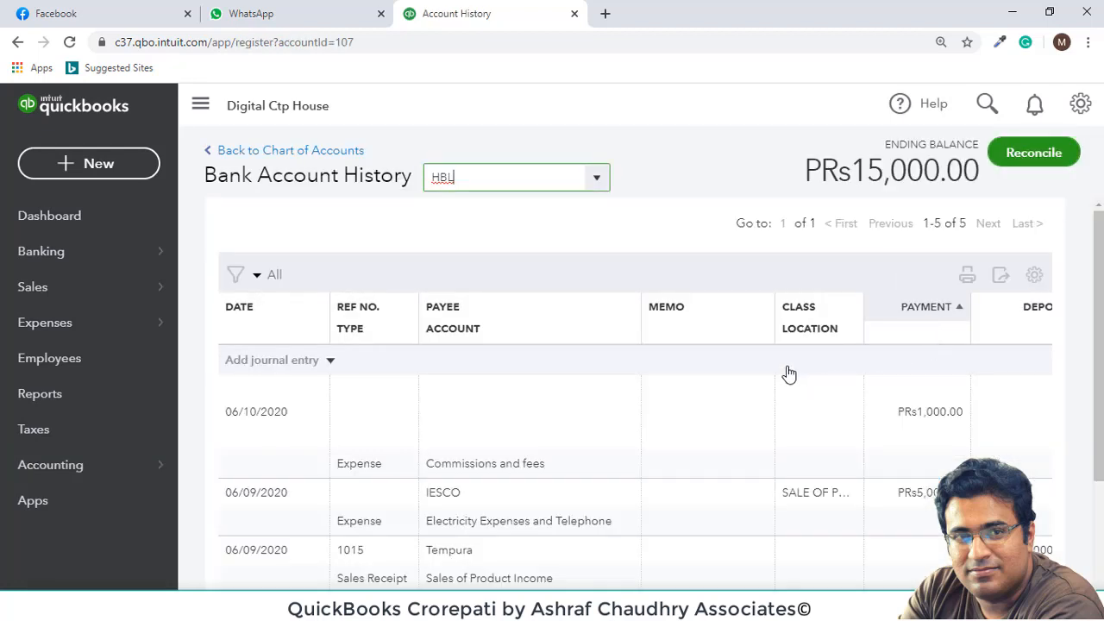
Review the payments and deposits recorded in the HBL account register.
scroll(630, 269, "down", 5)
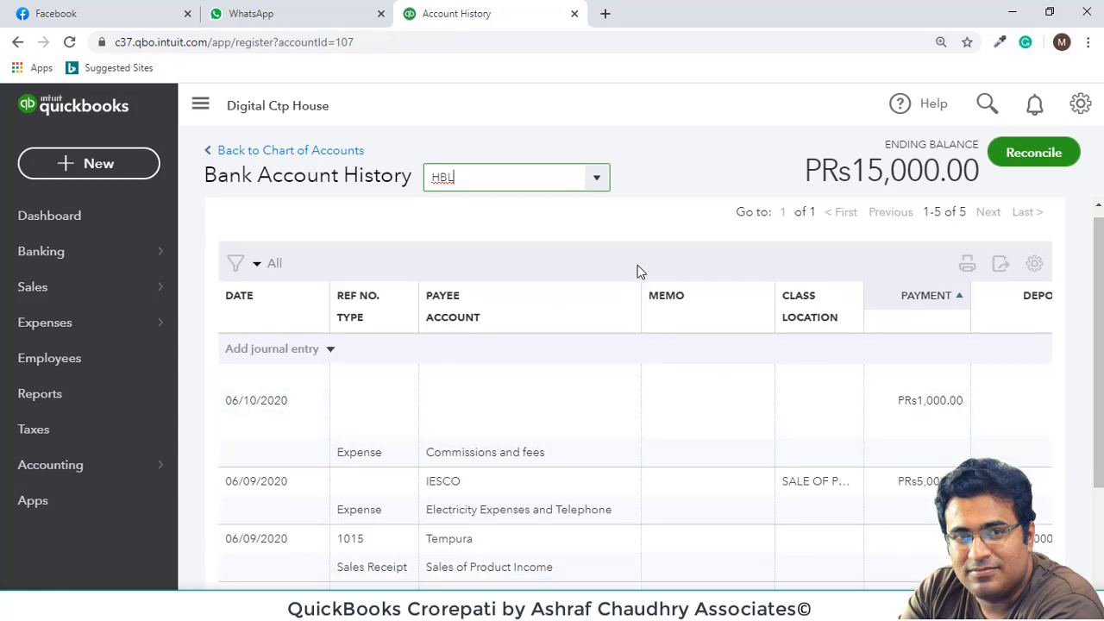
scroll(683, 440, "up", 3)
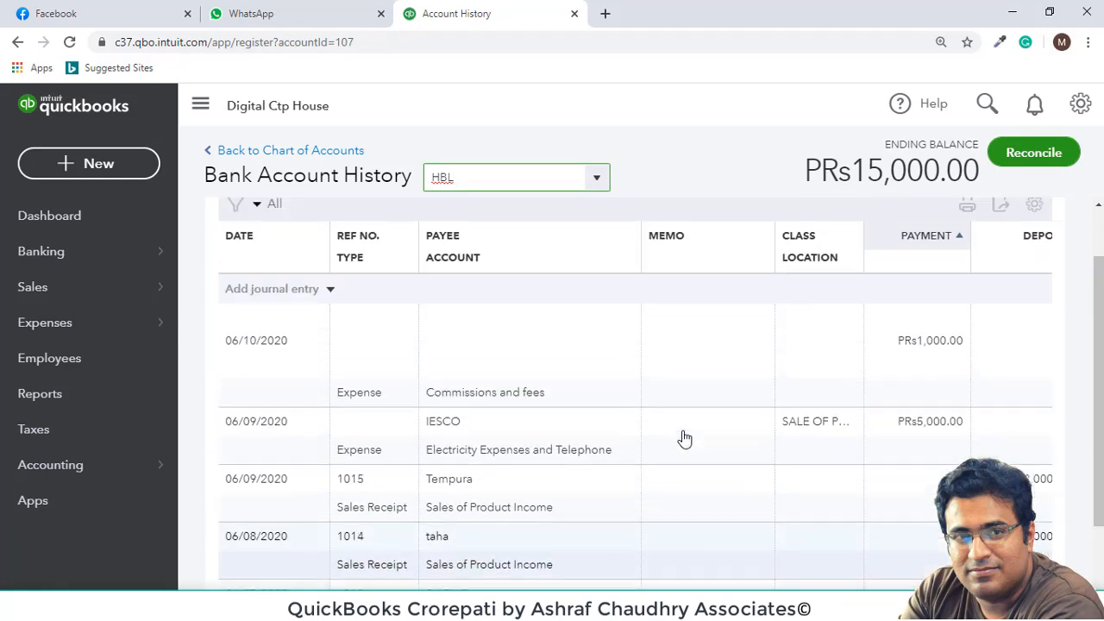
scroll(863, 432, "down", 1)
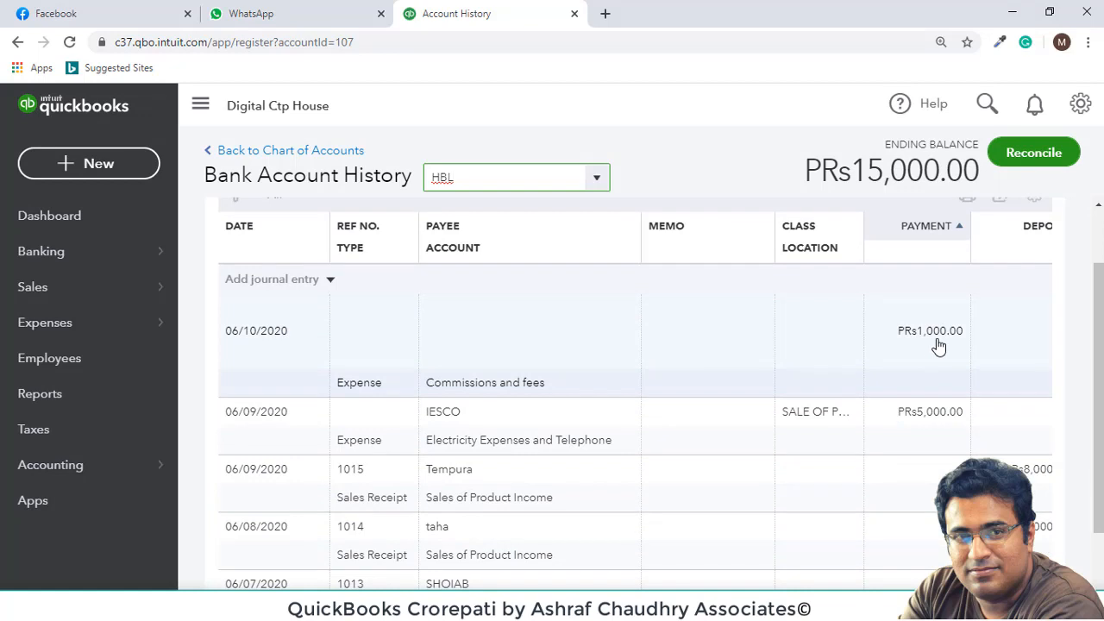
scroll(850, 537, "down", 3)
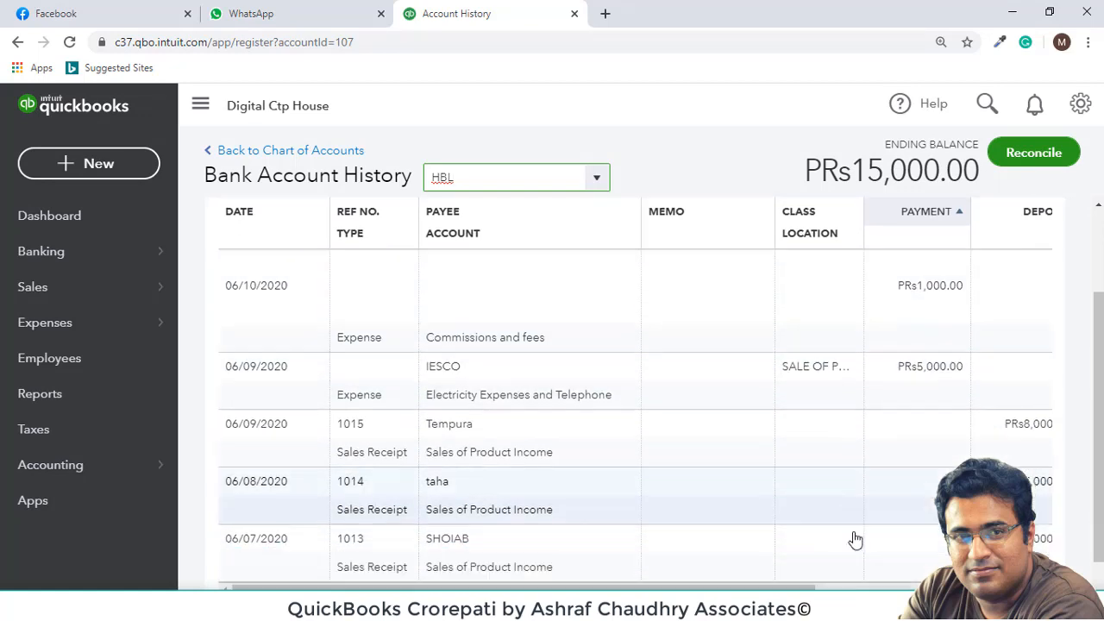
left_click_drag(789, 523, 997, 522)
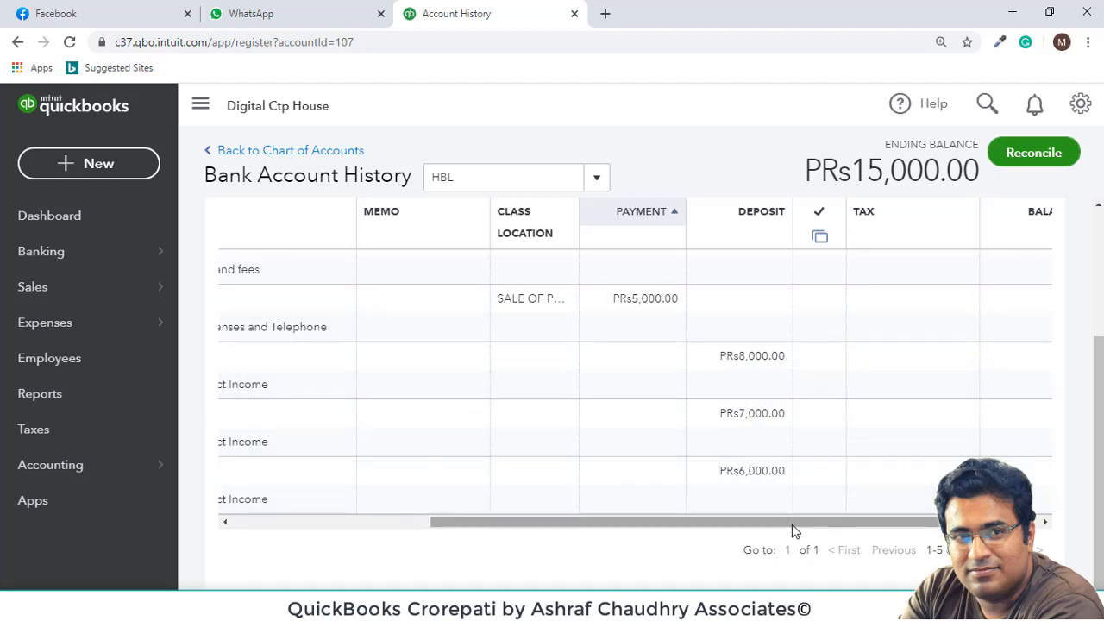
left_click_drag(793, 524, 642, 521)
scroll(754, 426, "up", 3)
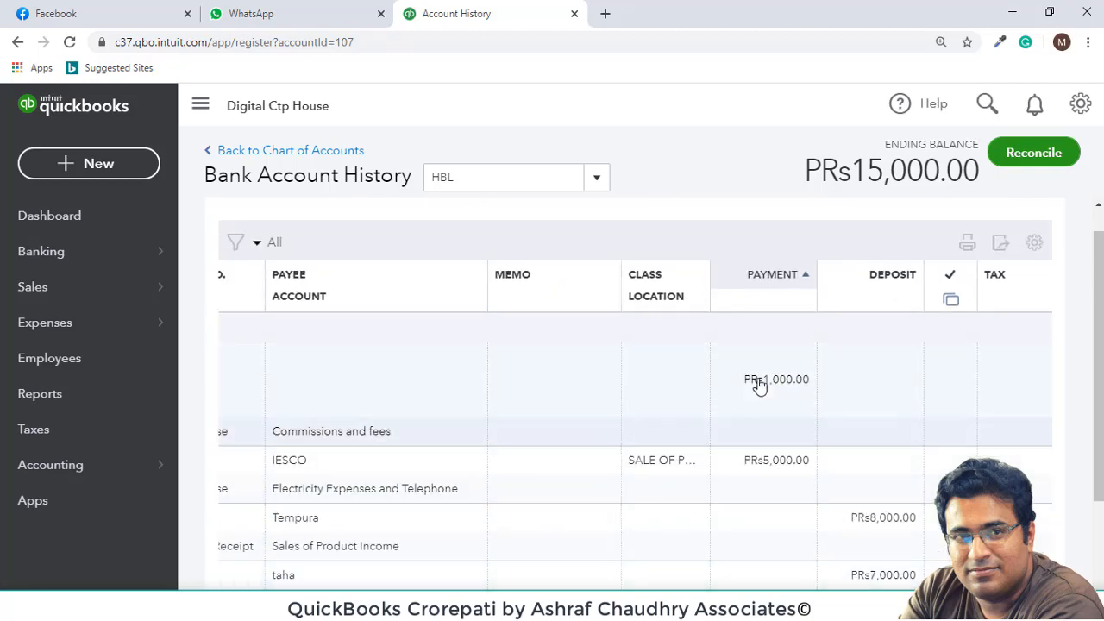
scroll(771, 377, "up", 1)
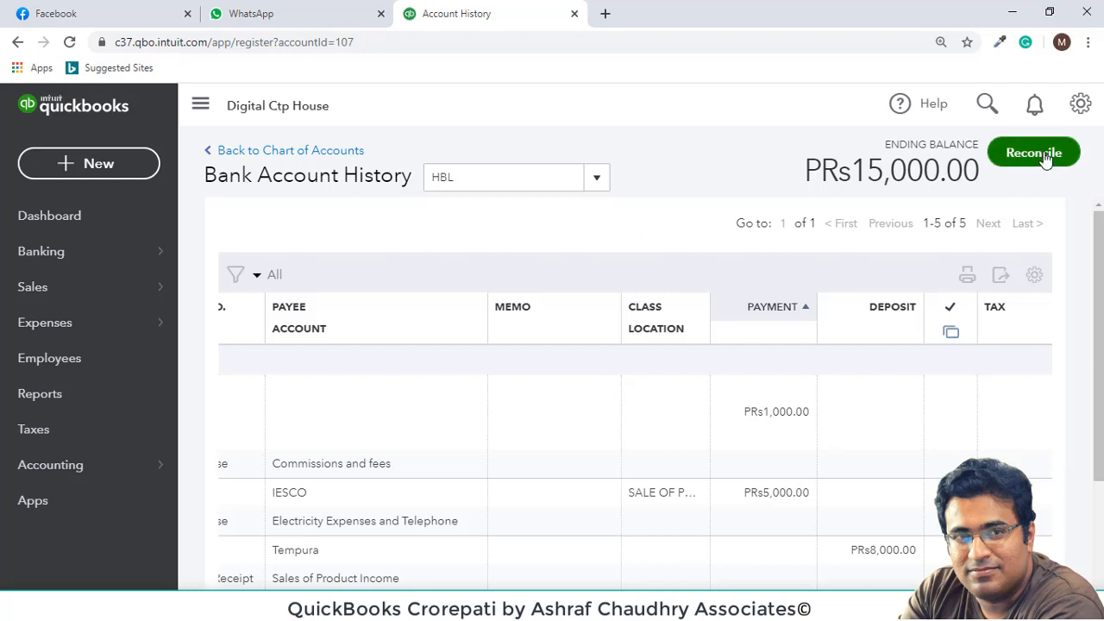
left_click(1079, 107)
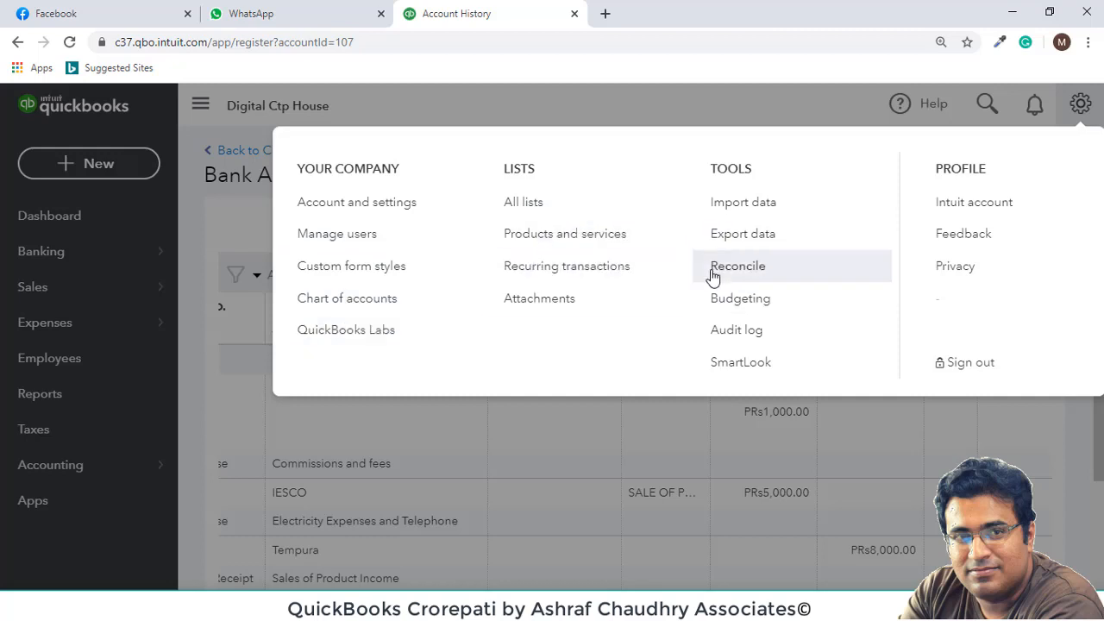
left_click(565, 414)
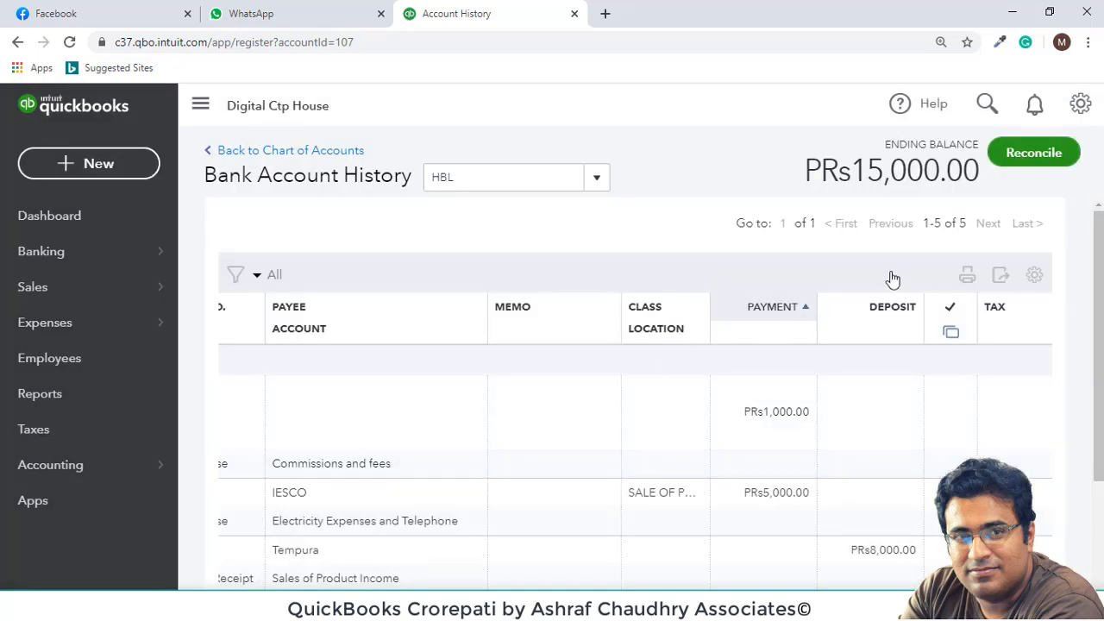
Try marking the 06/10/2020 commission expense as cleared (C) in the register, then discard the unsaved change.
left_click(945, 445)
scroll(944, 402, "down", 2)
scroll(875, 399, "up", 2)
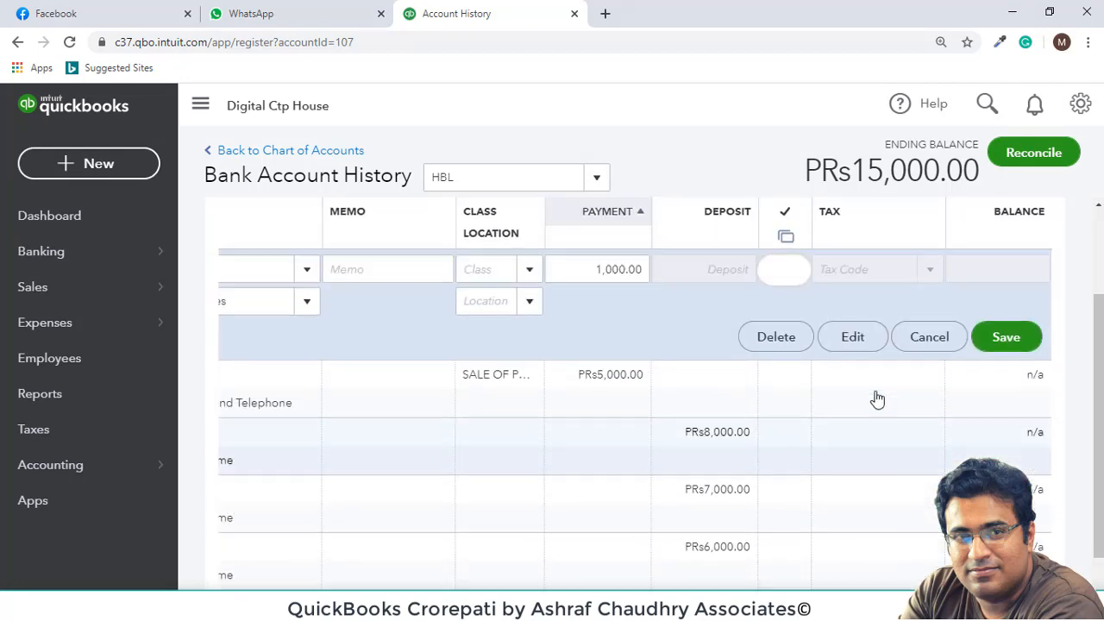
left_click(797, 414)
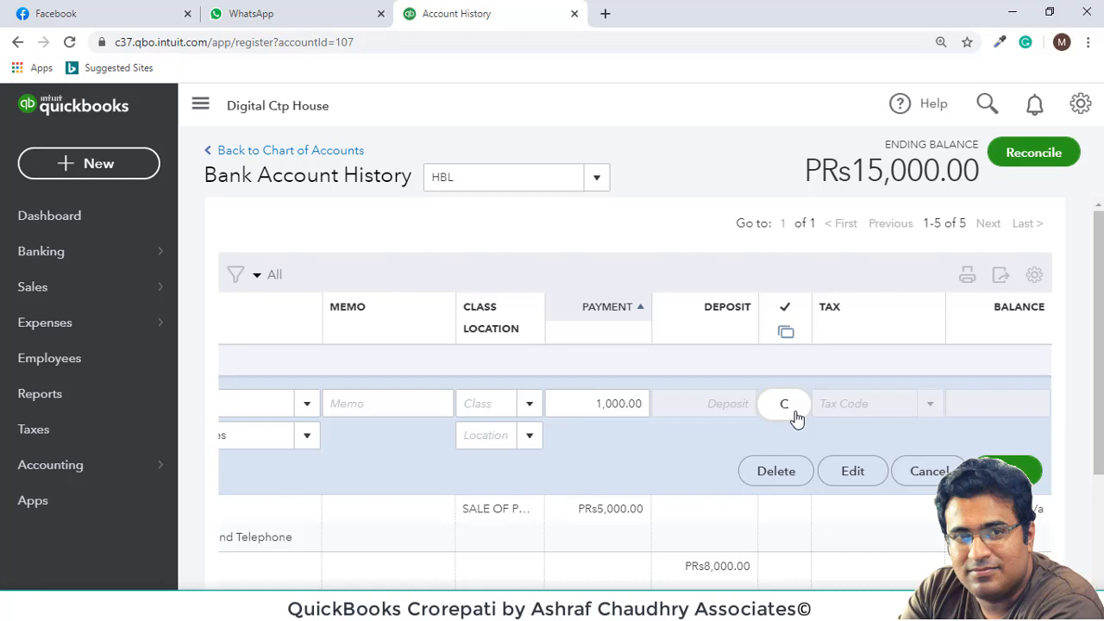
left_click(833, 360)
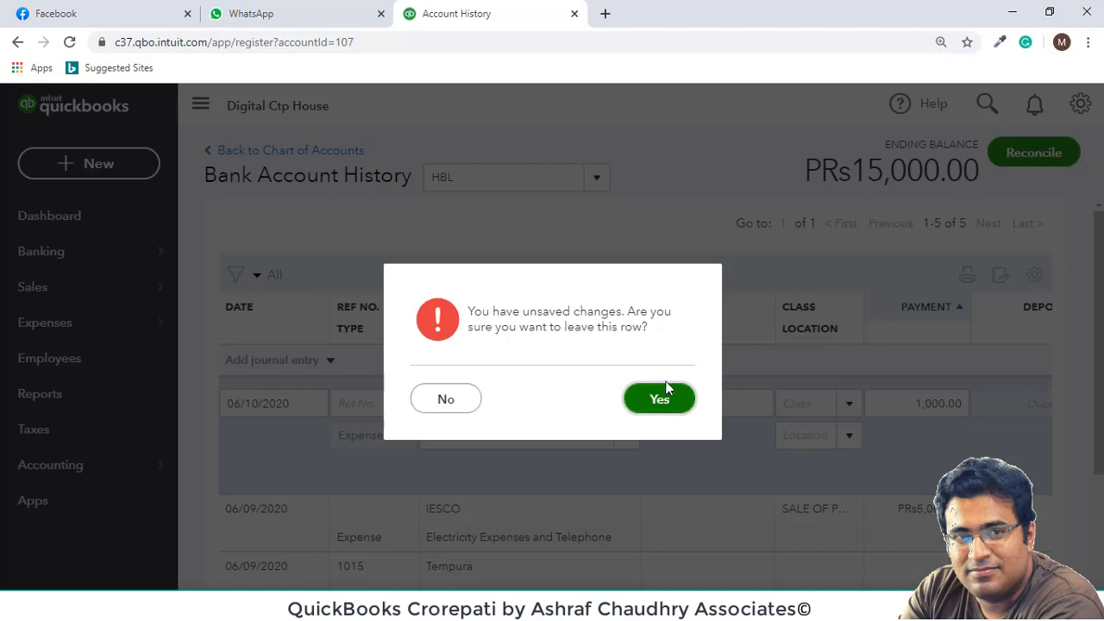
left_click(692, 405)
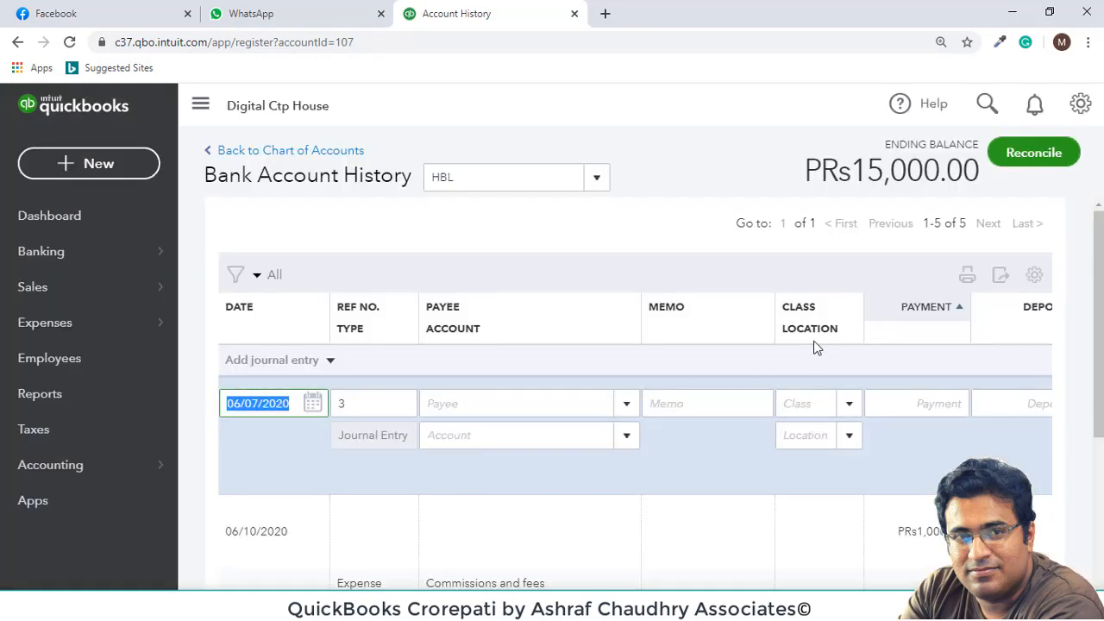
Start a reconciliation of the HBL account from its register.
scroll(813, 355, "down", 4)
scroll(814, 354, "up", 4)
scroll(814, 355, "down", 2)
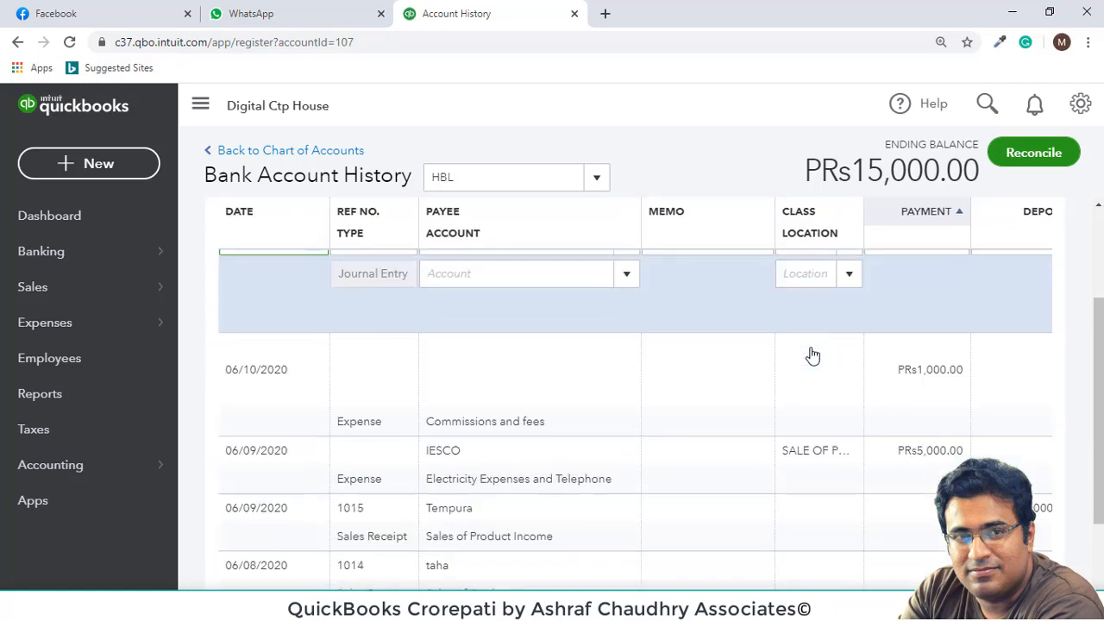
scroll(819, 352, "up", 2)
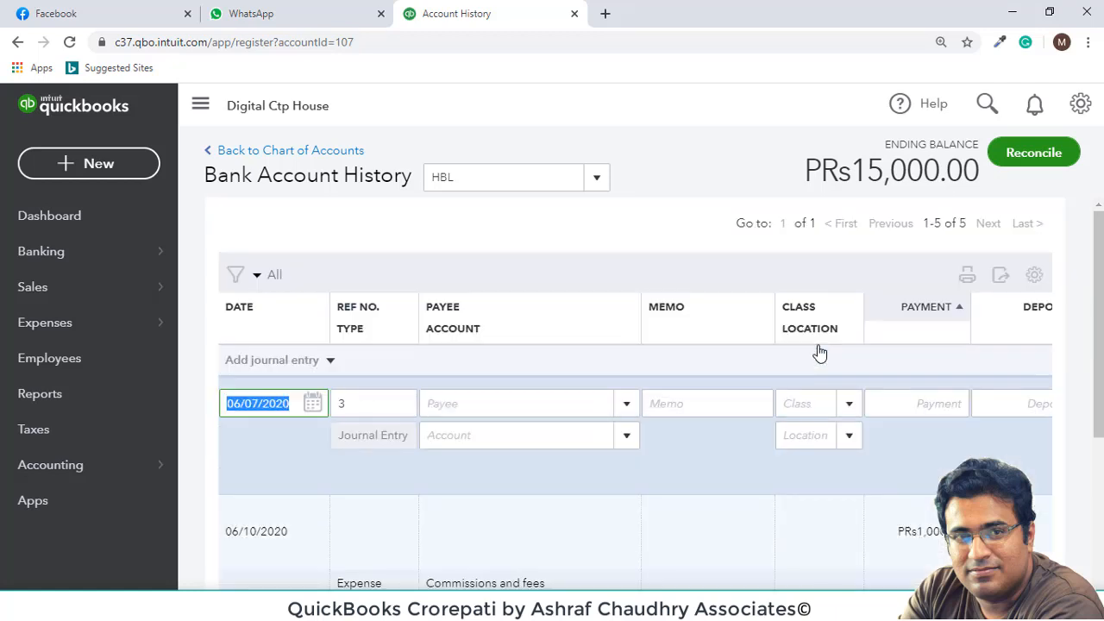
left_click(1030, 163)
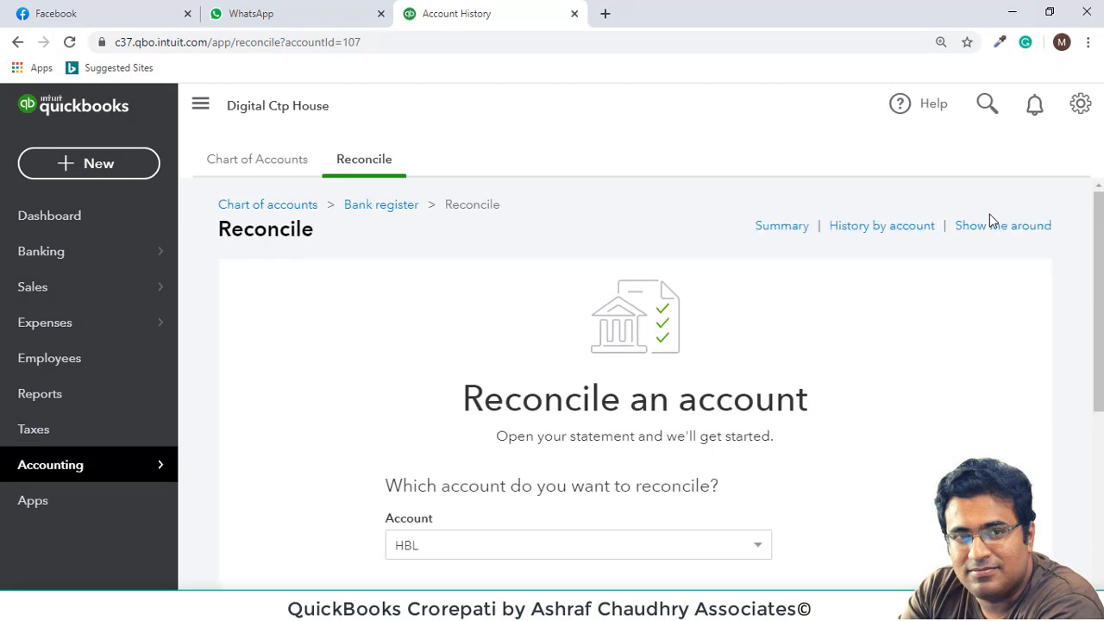
scroll(799, 287, "down", 5)
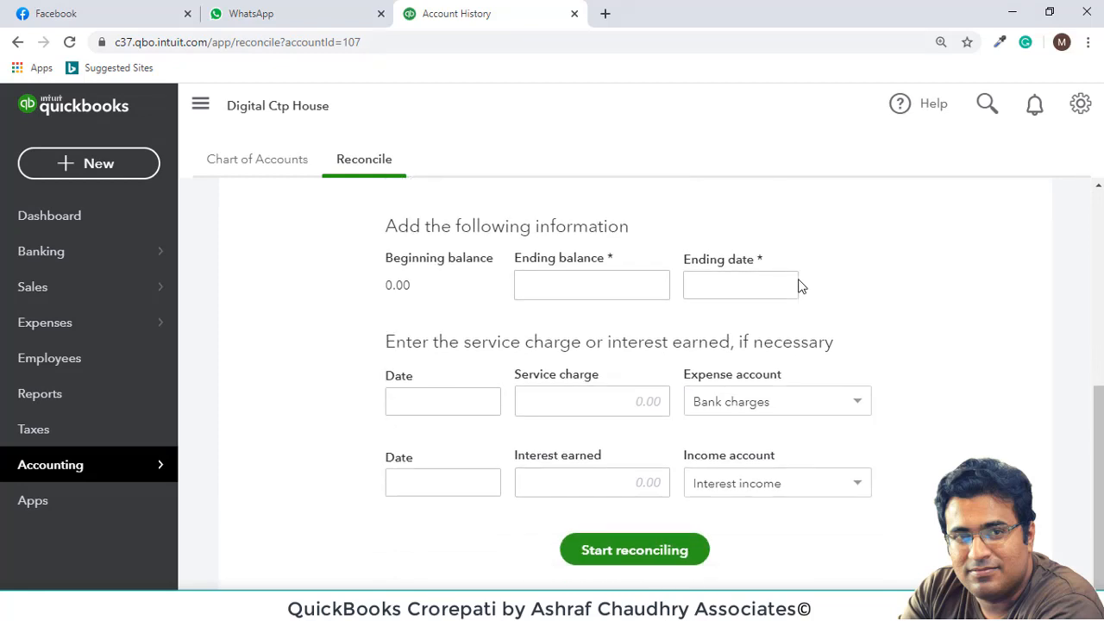
scroll(759, 297, "up", 1)
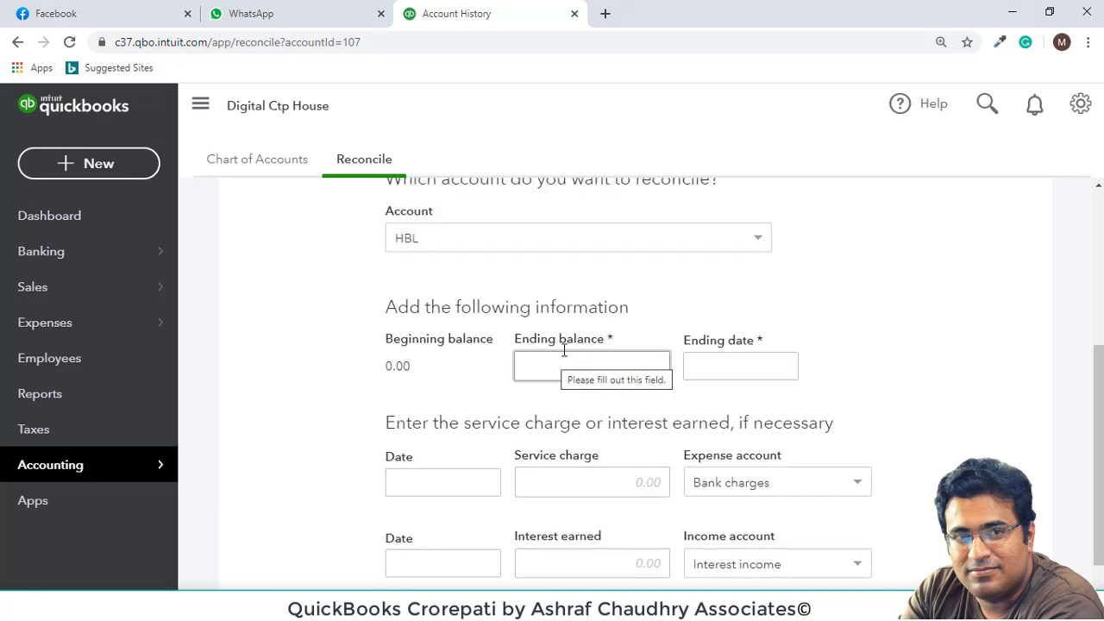
Set the statement's ending balance to 10,500 and its ending date to 06/15/2020.
left_click(581, 380)
scroll(621, 388, "up", 1)
left_click(646, 431)
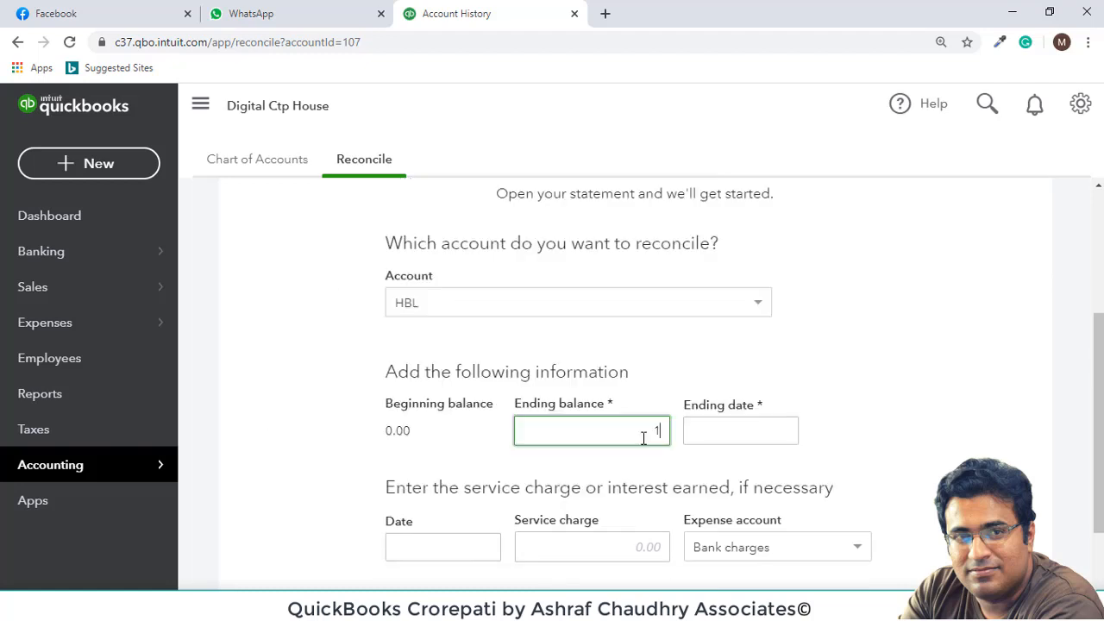
type("10500")
left_click(724, 431)
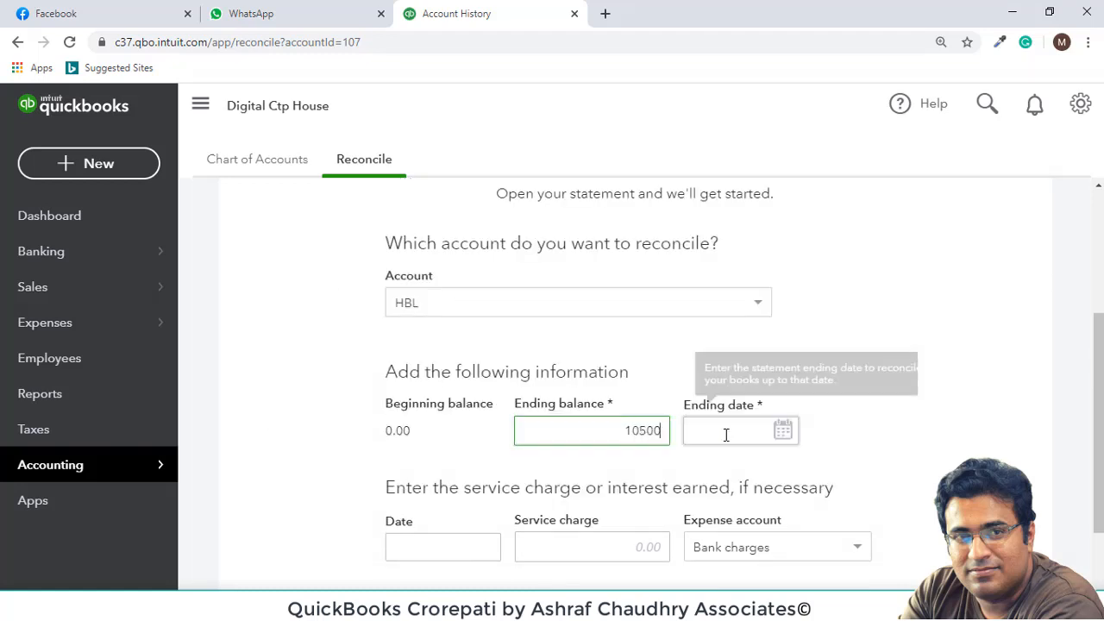
left_click(787, 438)
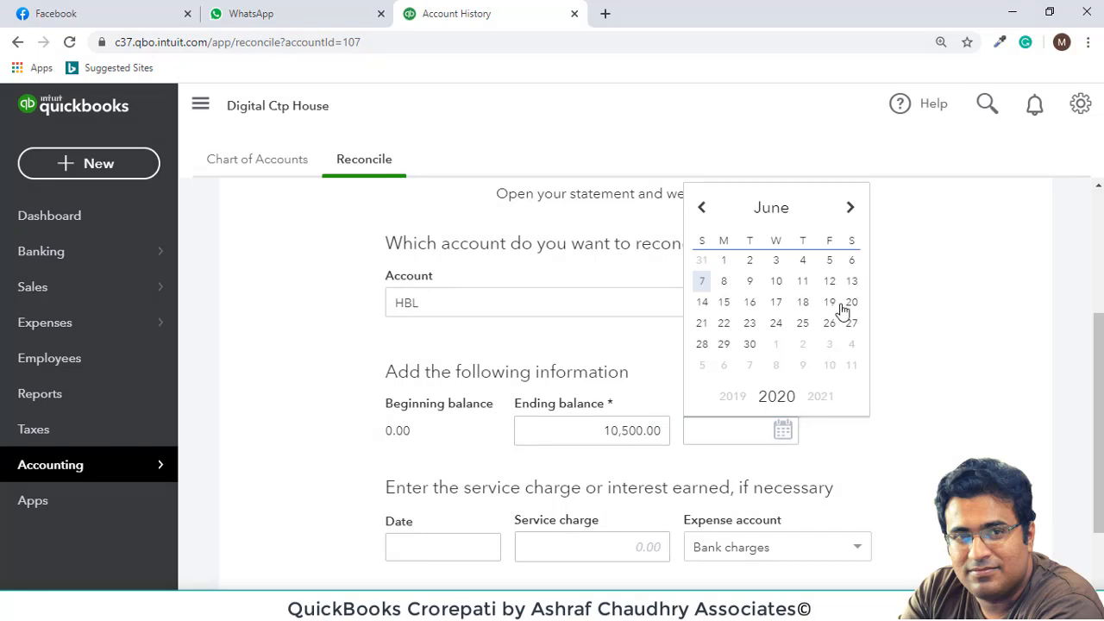
left_click(729, 304)
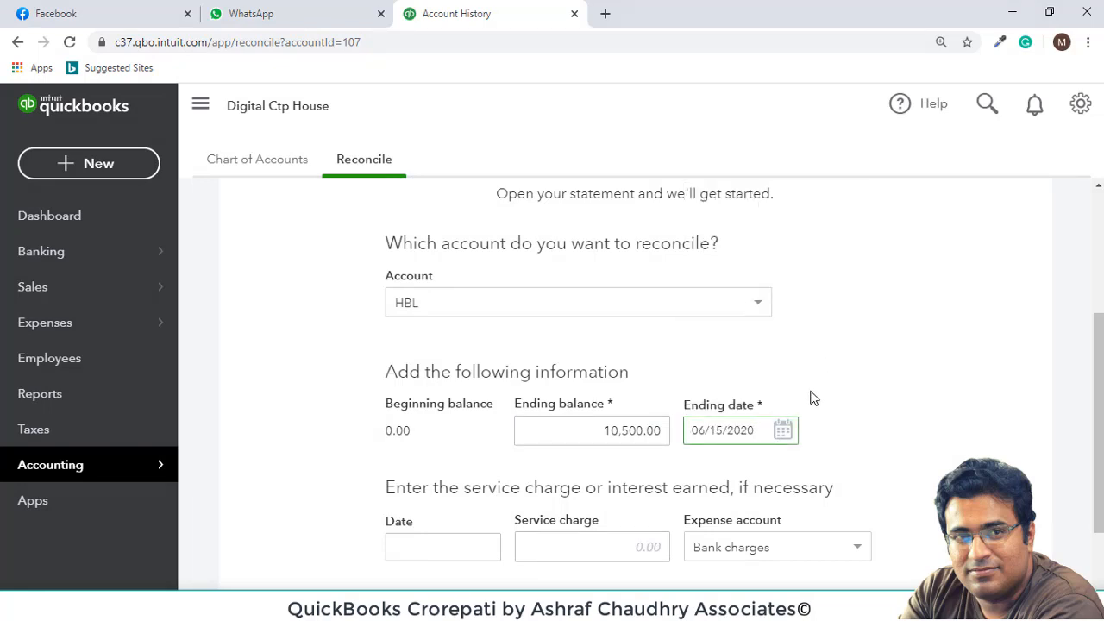
left_click(785, 434)
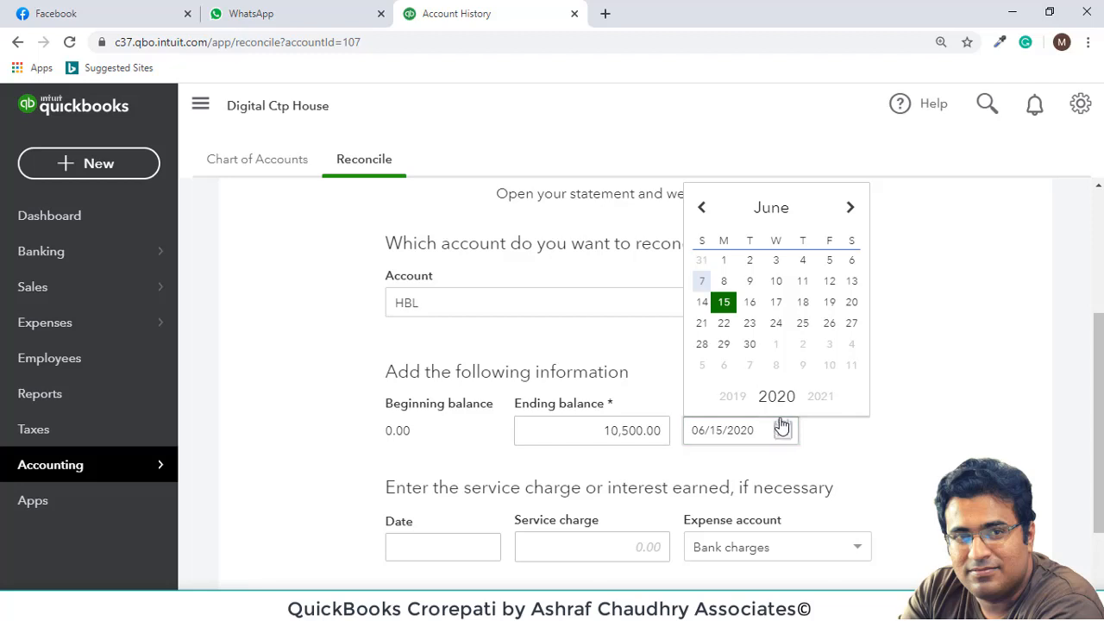
left_click(730, 310)
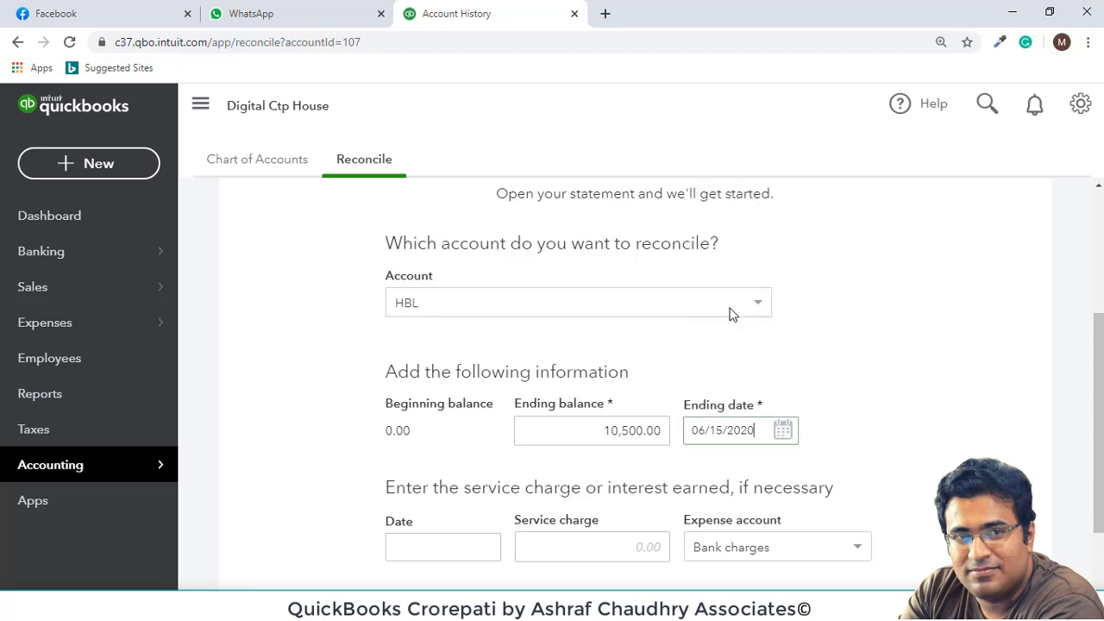
Add a service charge of 500 dated 06/15/2020, keeping Bank charges as the expense account.
scroll(712, 458, "down", 2)
left_click(483, 469)
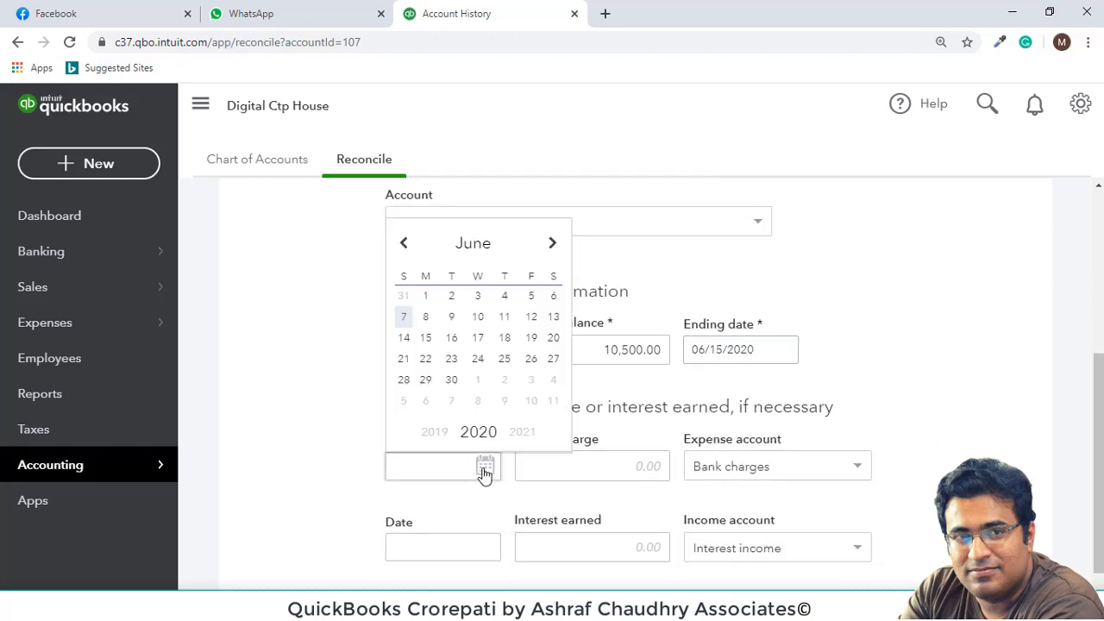
left_click(427, 341)
left_click(569, 454)
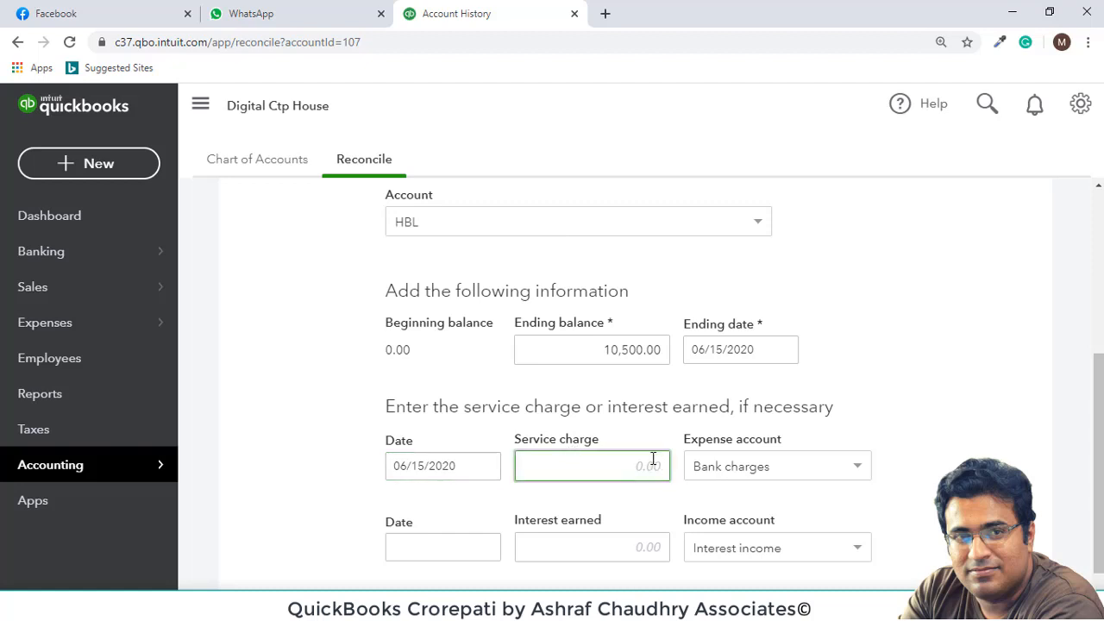
type("500")
left_click(779, 472)
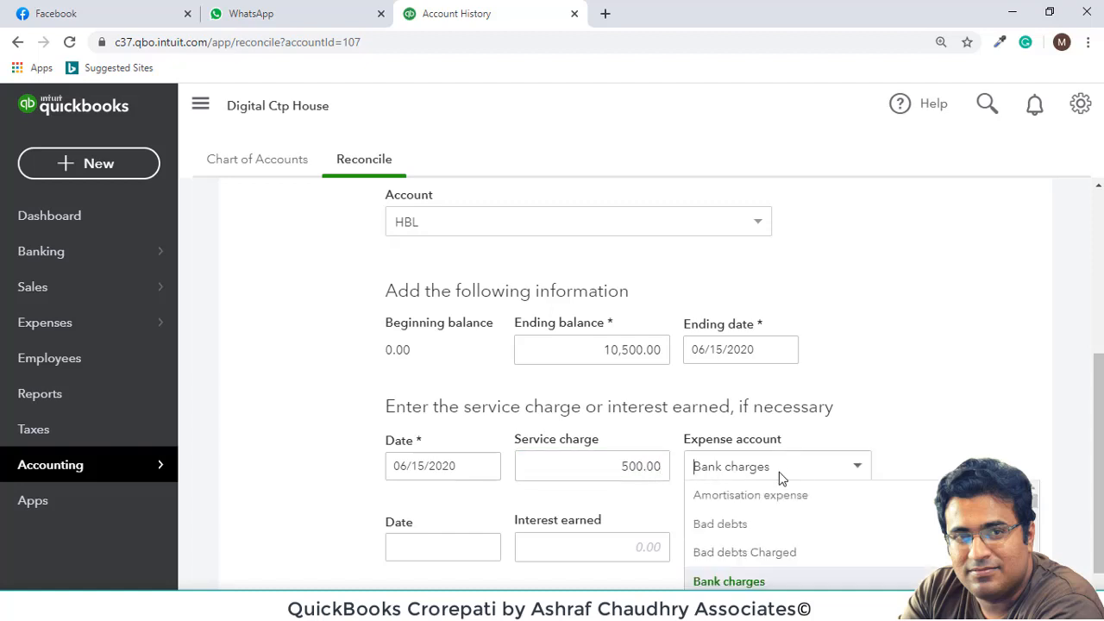
left_click(857, 470)
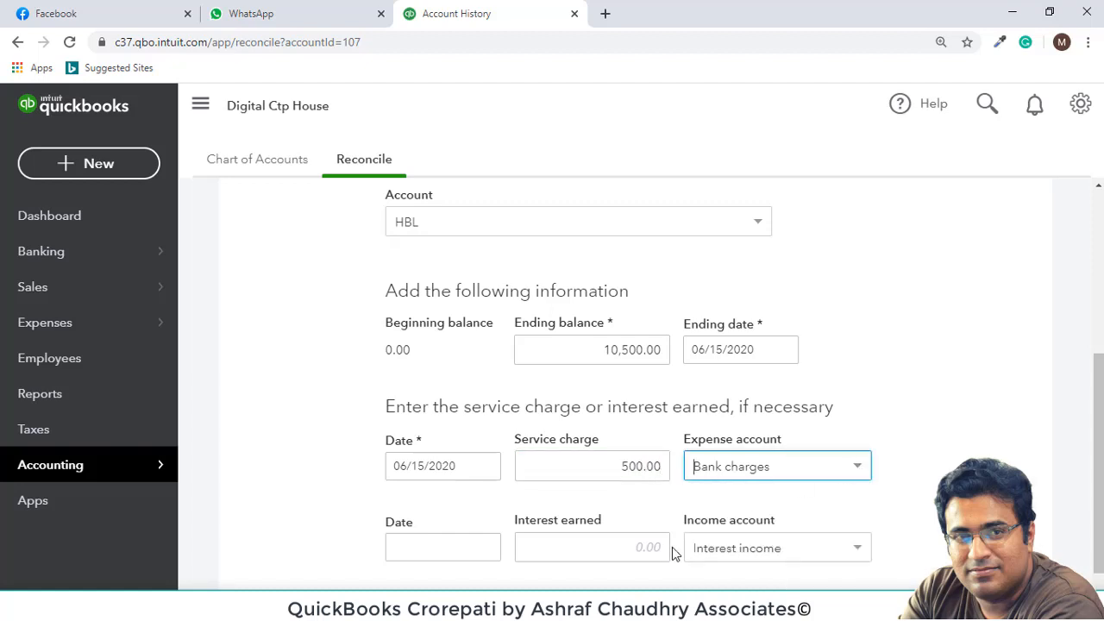
Enter interest earned of 2,000 dated 06/15/2020 in the reconciliation details.
left_click(485, 552)
left_click(488, 550)
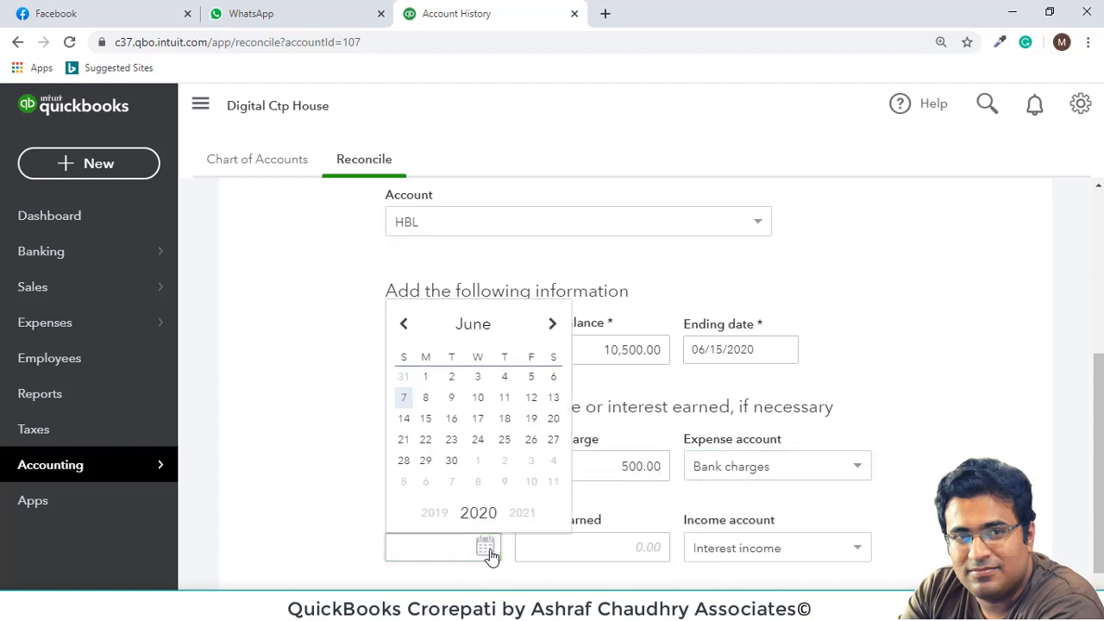
left_click(426, 421)
left_click(609, 552)
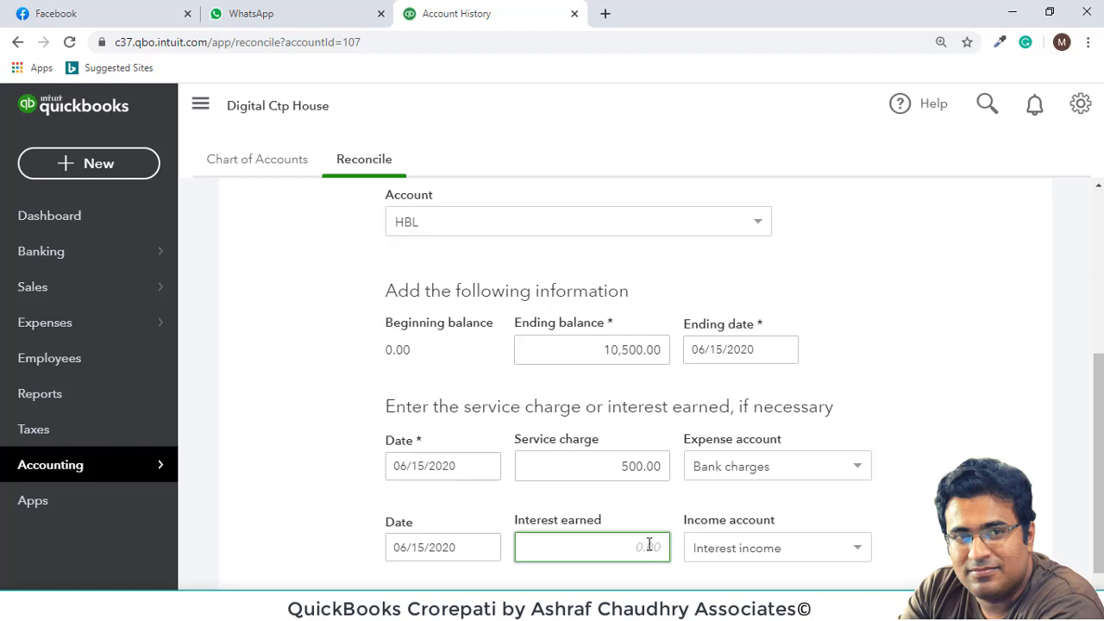
type("2000")
left_click(779, 548)
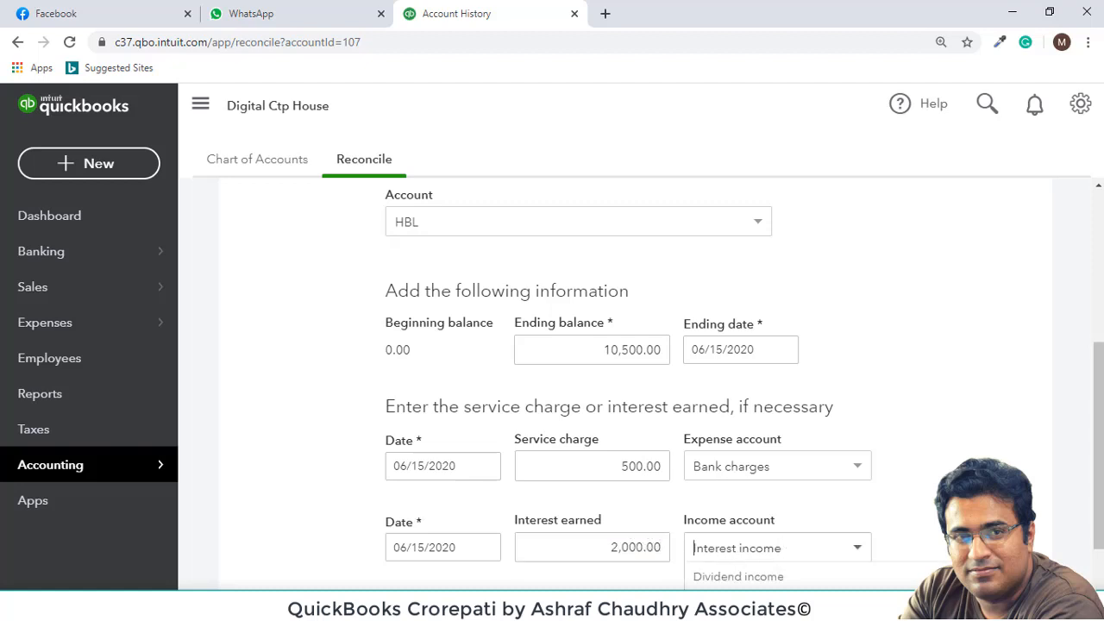
scroll(810, 488, "down", 1)
scroll(811, 484, "up", 3)
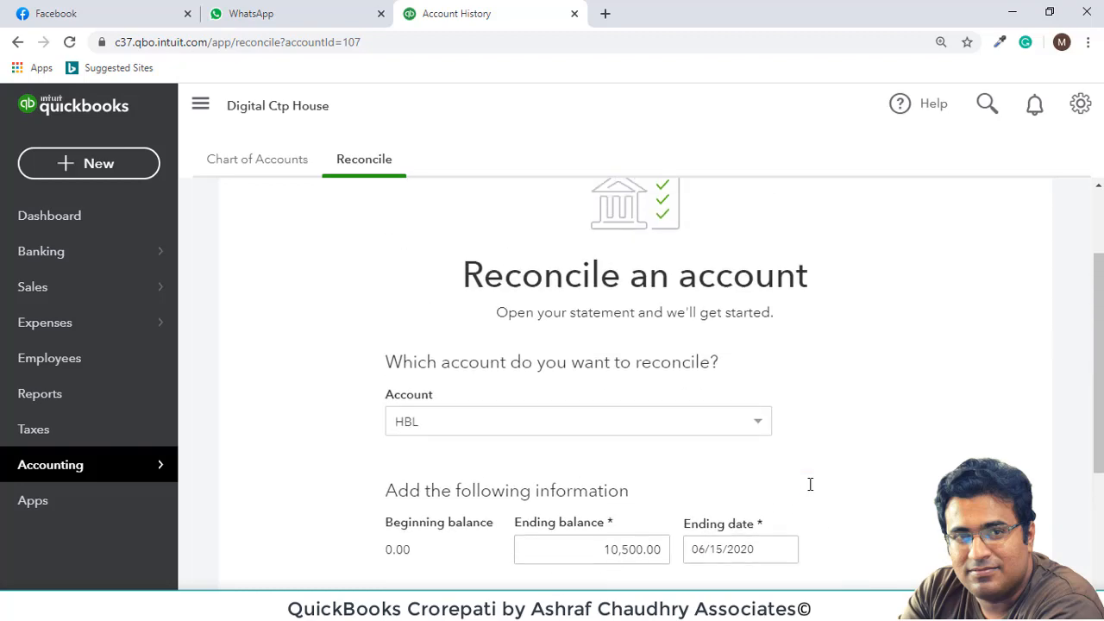
Start reconciling the HBL account with the entered statement details and review the difference and transaction list.
scroll(809, 483, "down", 3)
scroll(822, 389, "down", 1)
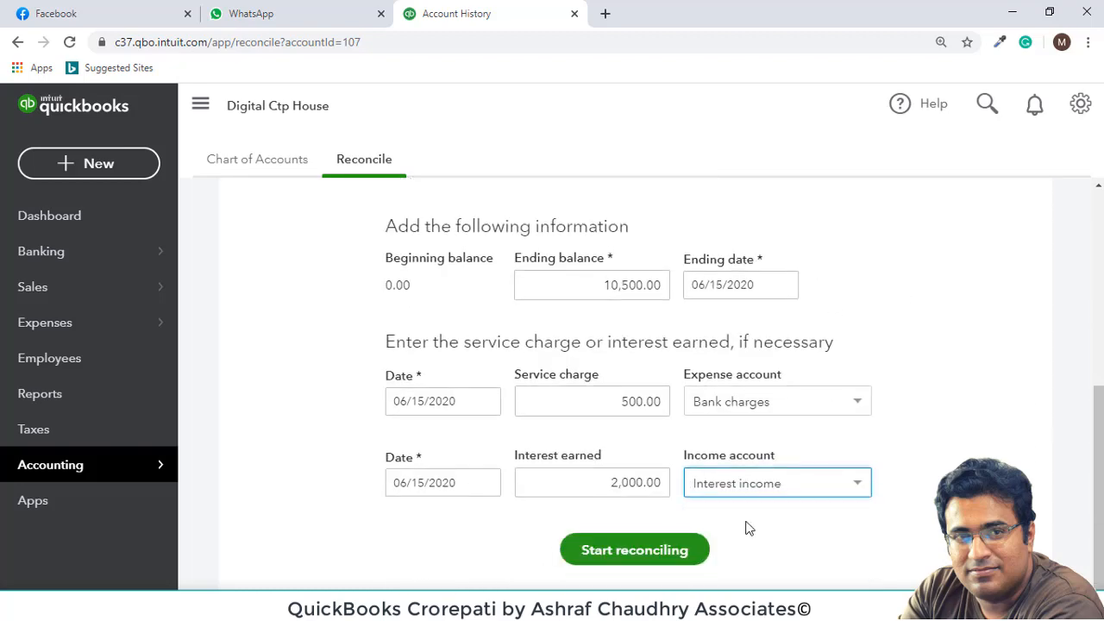
left_click(670, 557)
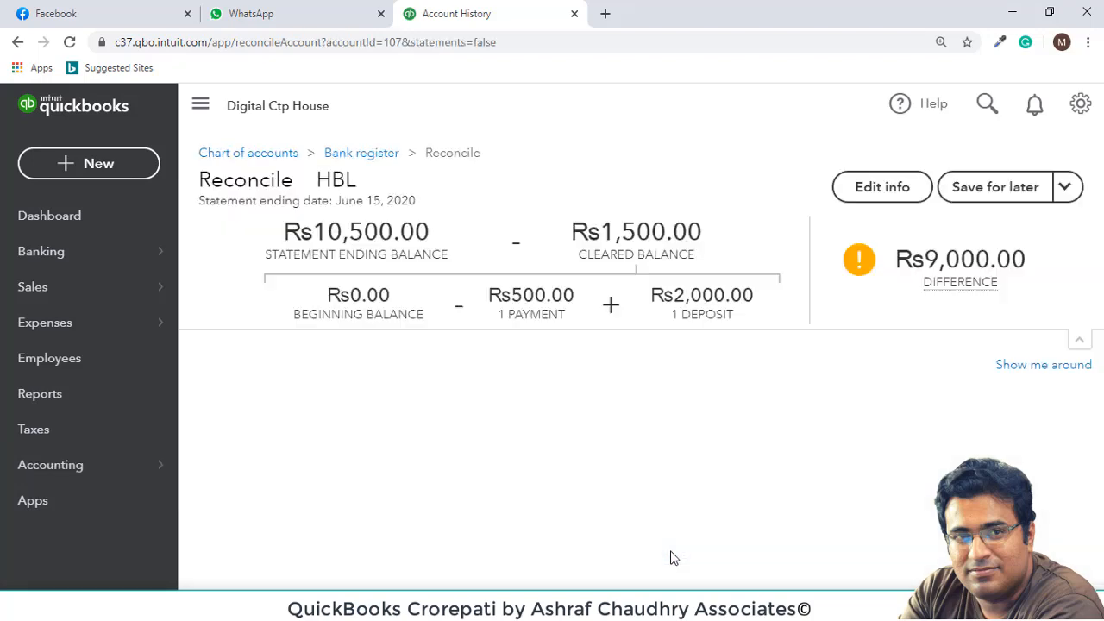
mouse_move(918, 263)
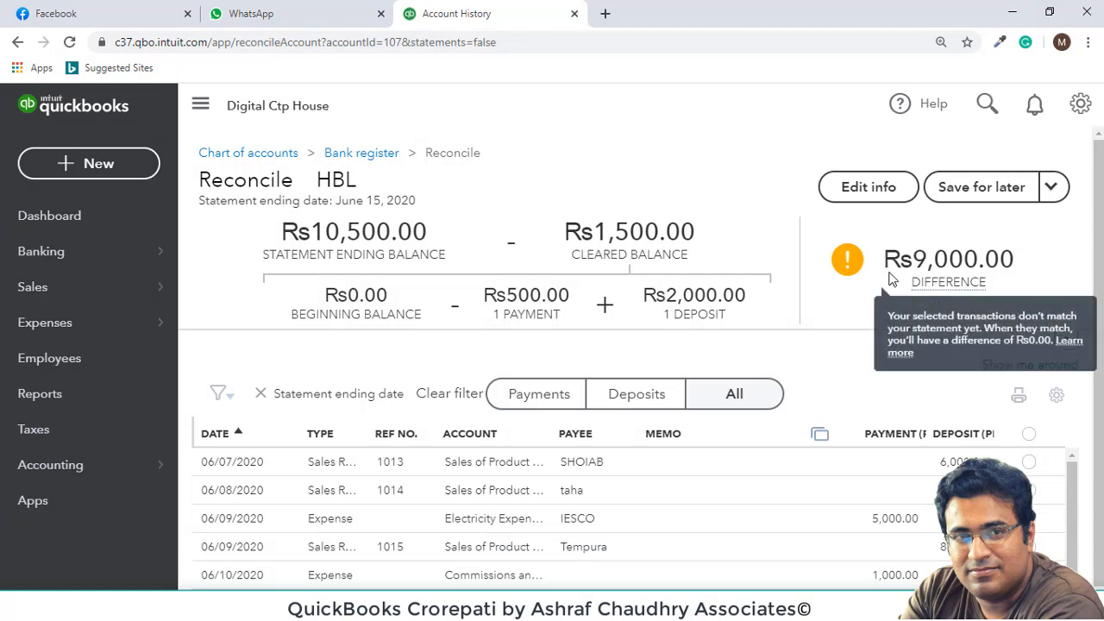
scroll(919, 276, "down", 1)
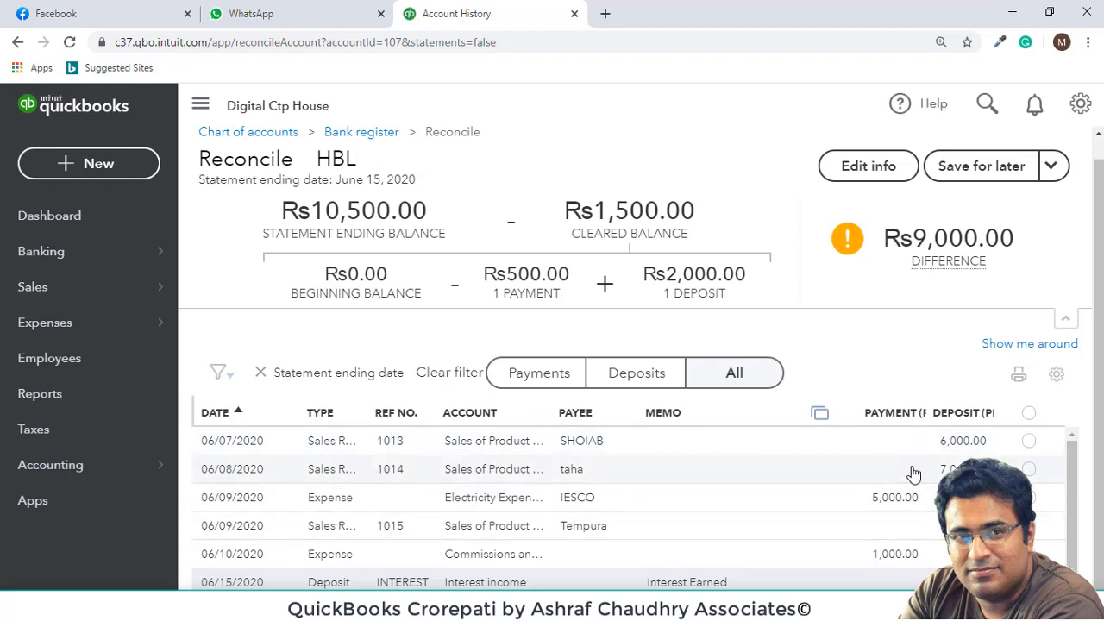
Try marking the 06/09/2020 sales receipt and the 06/10/2020 expense of 1,000 as cleared, and unmark both again.
left_click(1037, 529)
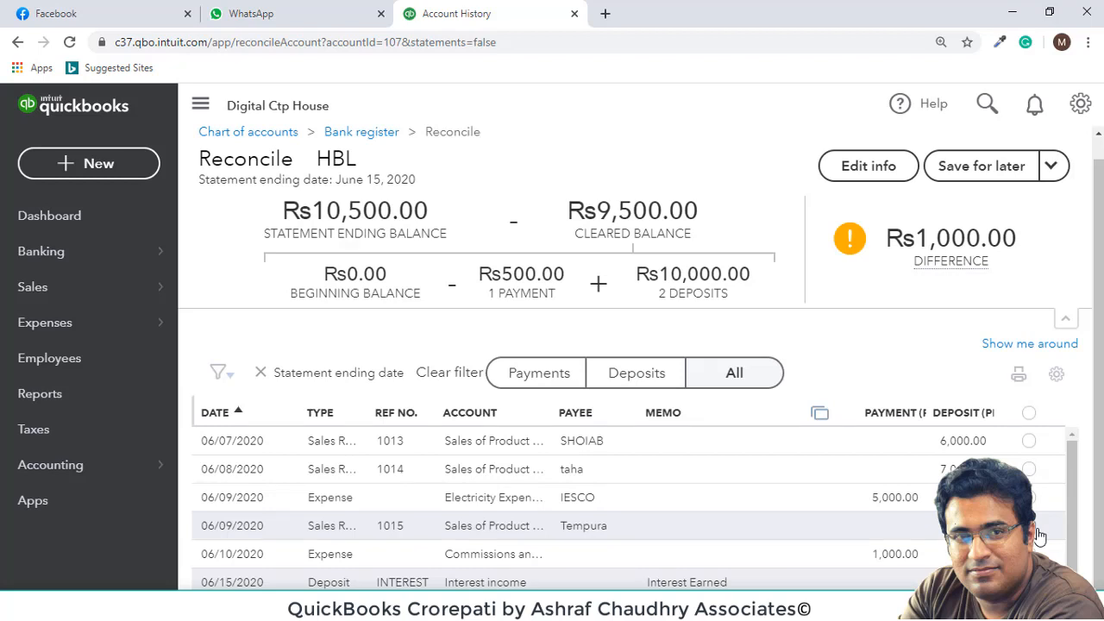
left_click(1029, 554)
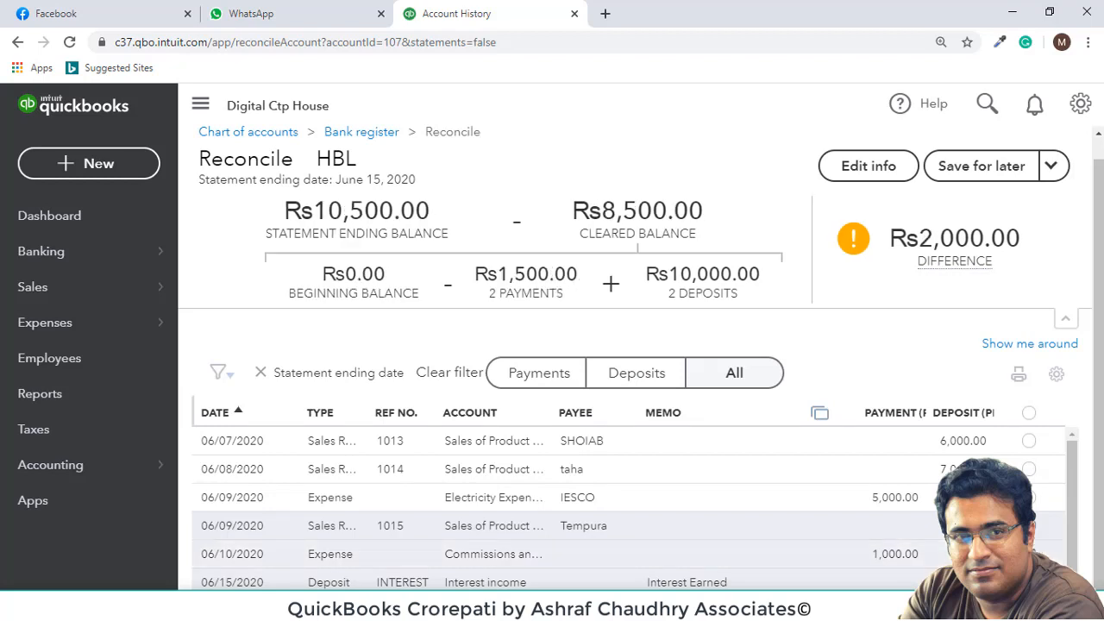
left_click(1029, 553)
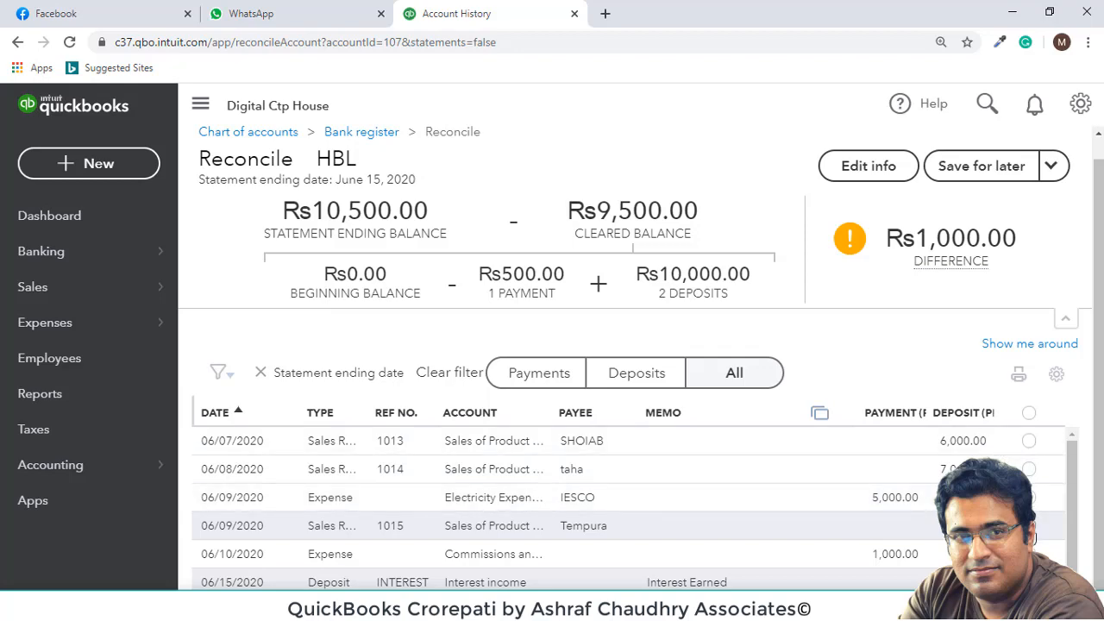
left_click(1029, 525)
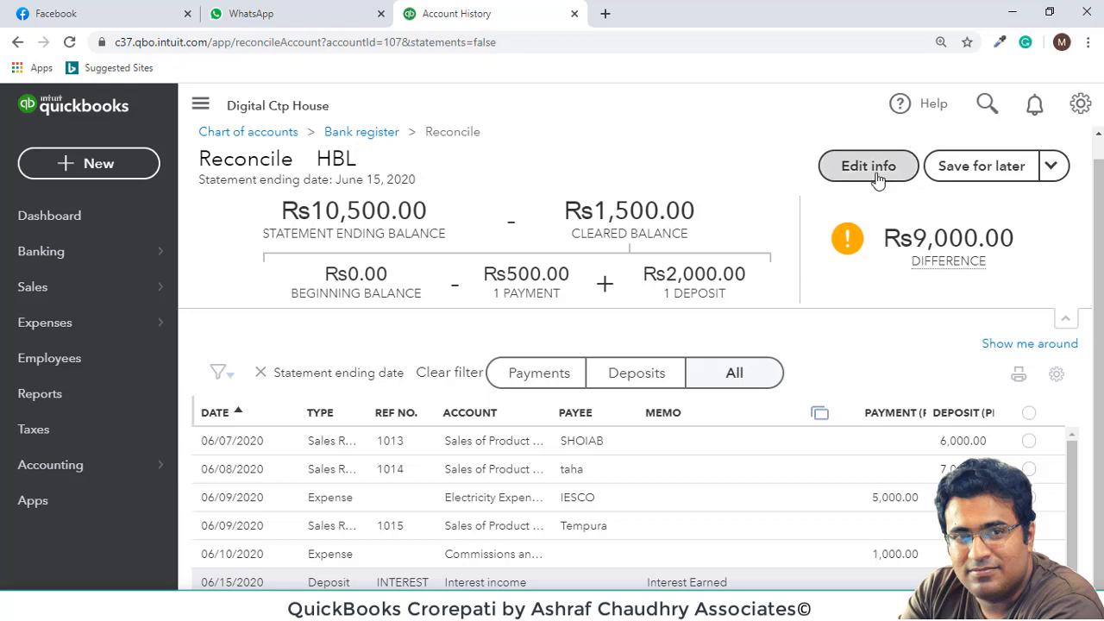
Edit the statement information to set the ending balance to 9,500 and save it.
left_click(877, 176)
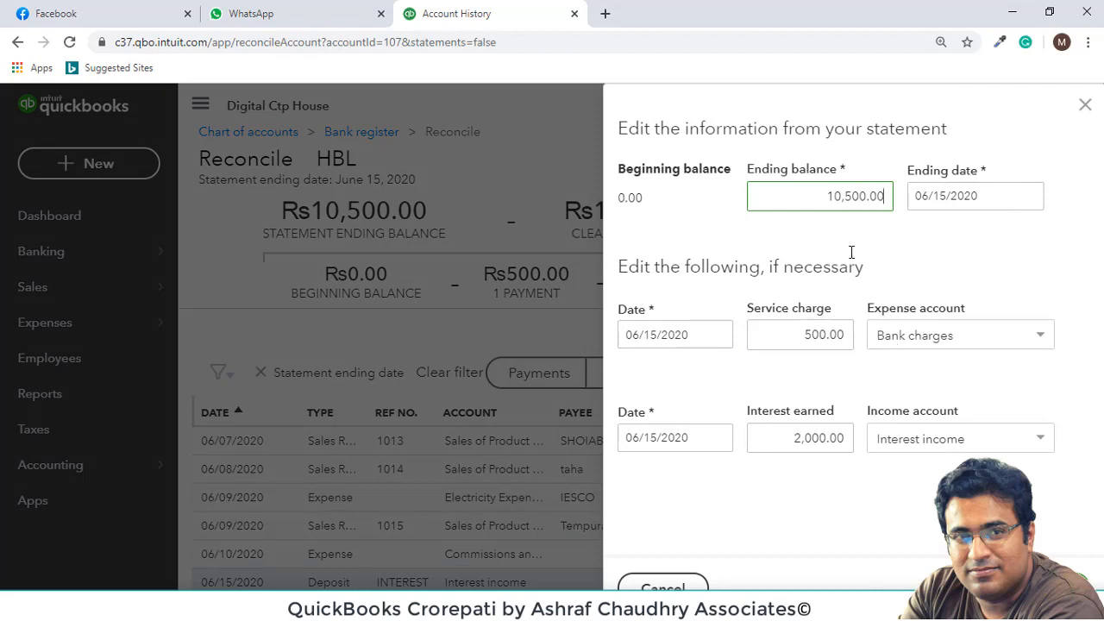
double_click(835, 195)
left_click(835, 196)
left_click_drag(839, 197, 829, 197)
type("9")
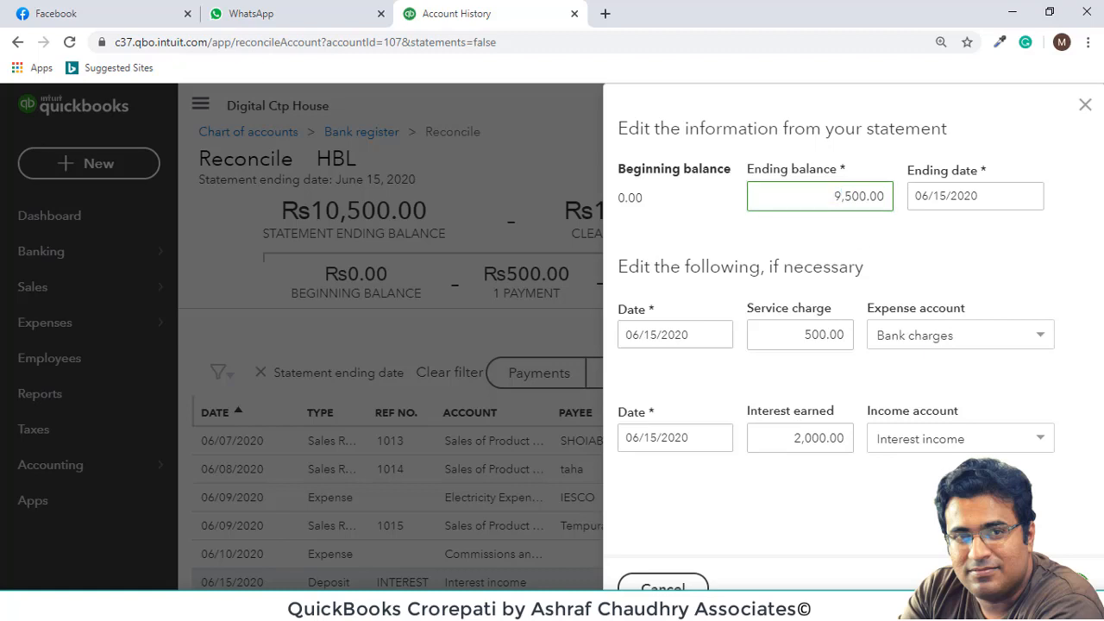
left_click(1057, 587)
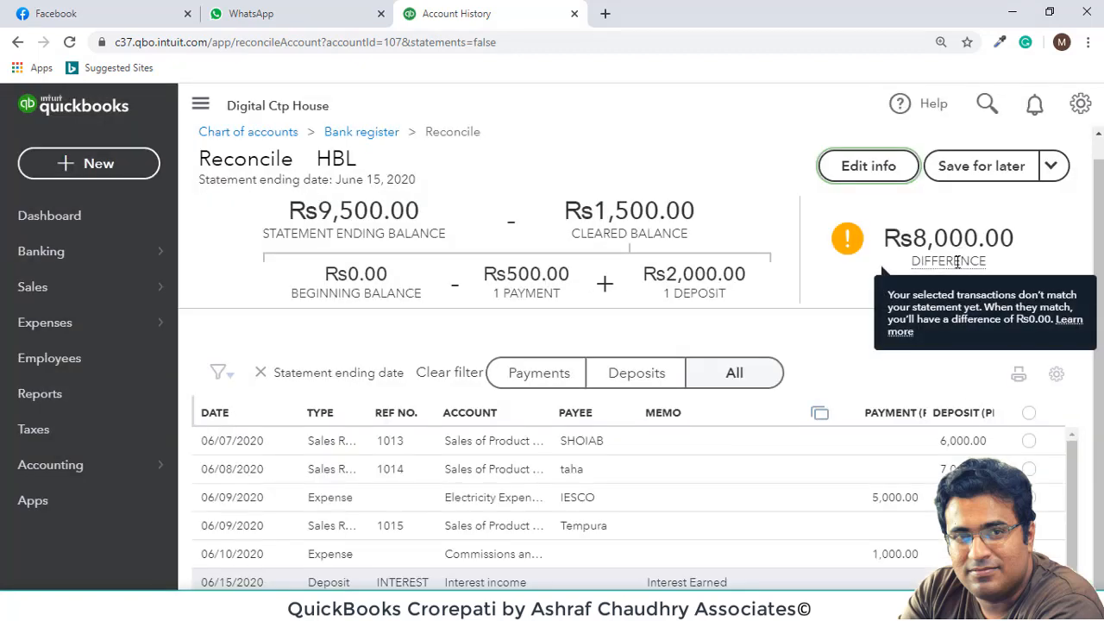
Try clearing combinations of the 06/08/2020 and 06/09/2020 sales receipts and the 1,000 expense against the edited balance, and unmark them all.
left_click(1029, 469)
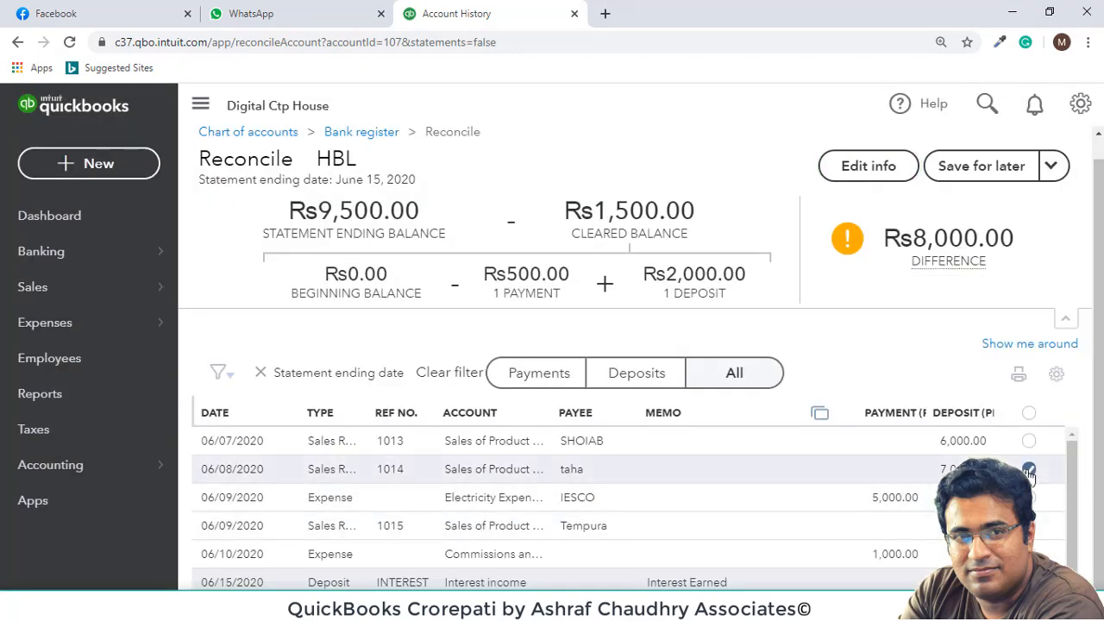
left_click(1029, 555)
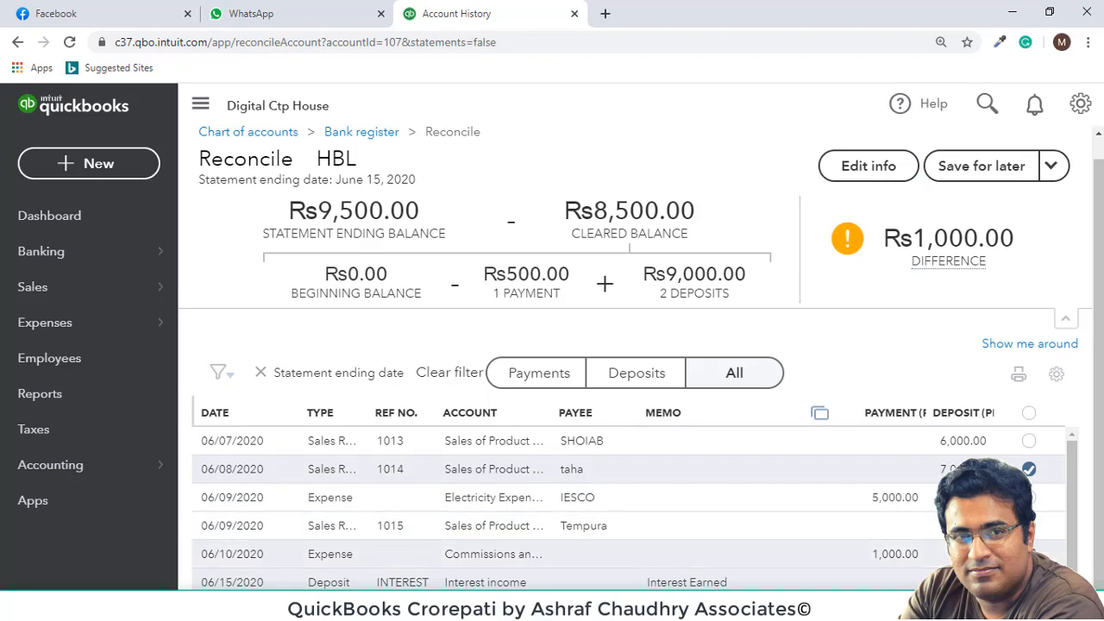
left_click(1029, 555)
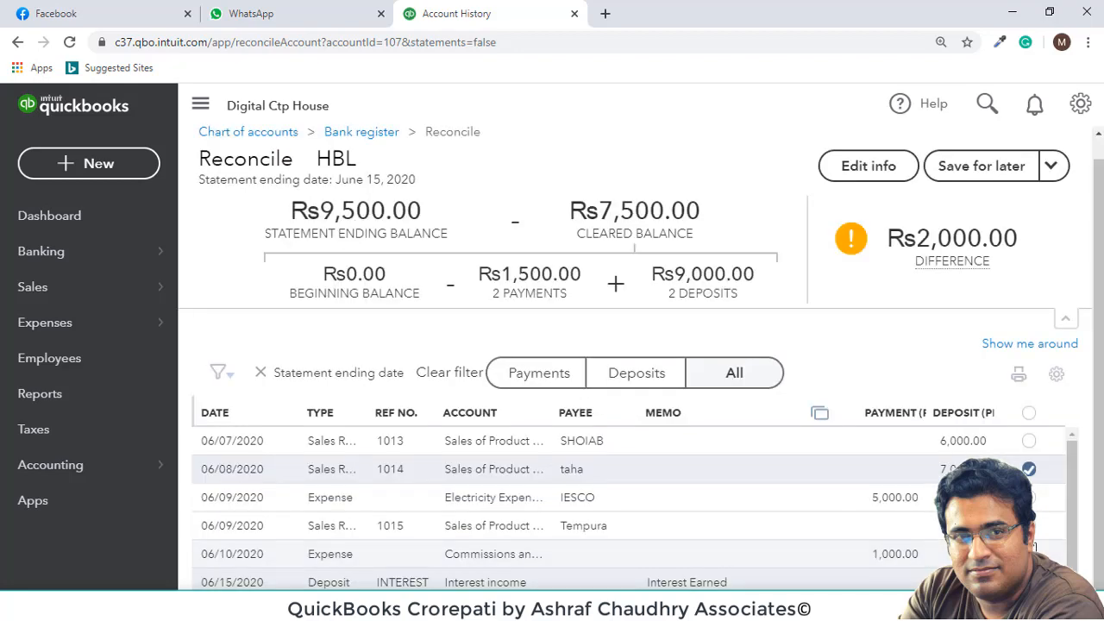
left_click(1029, 526)
left_click(1029, 470)
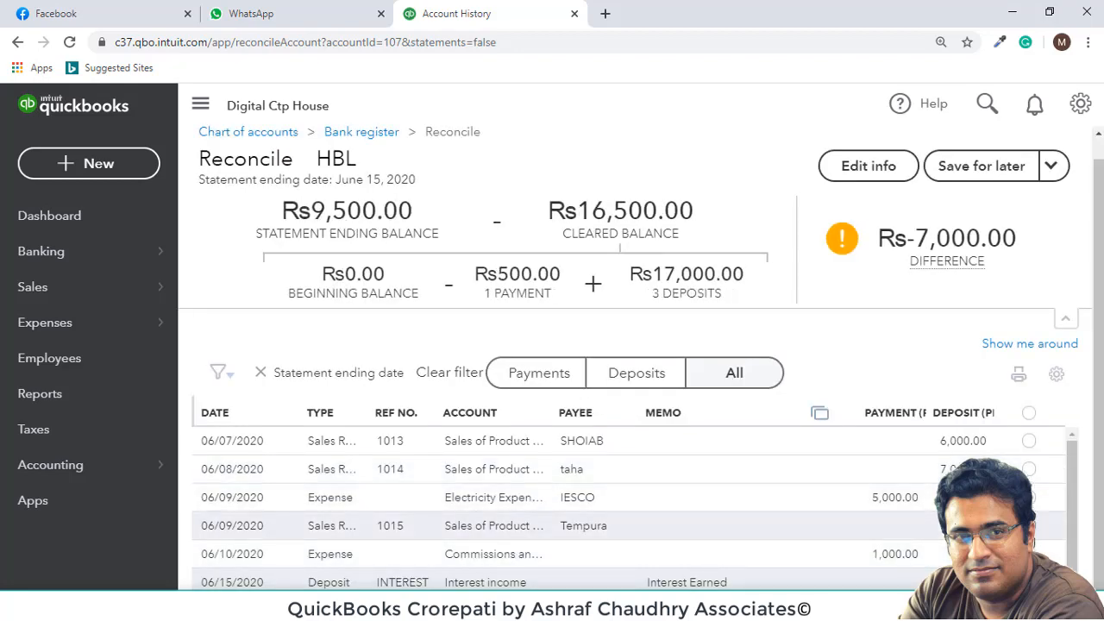
left_click(1029, 554)
left_click(1029, 555)
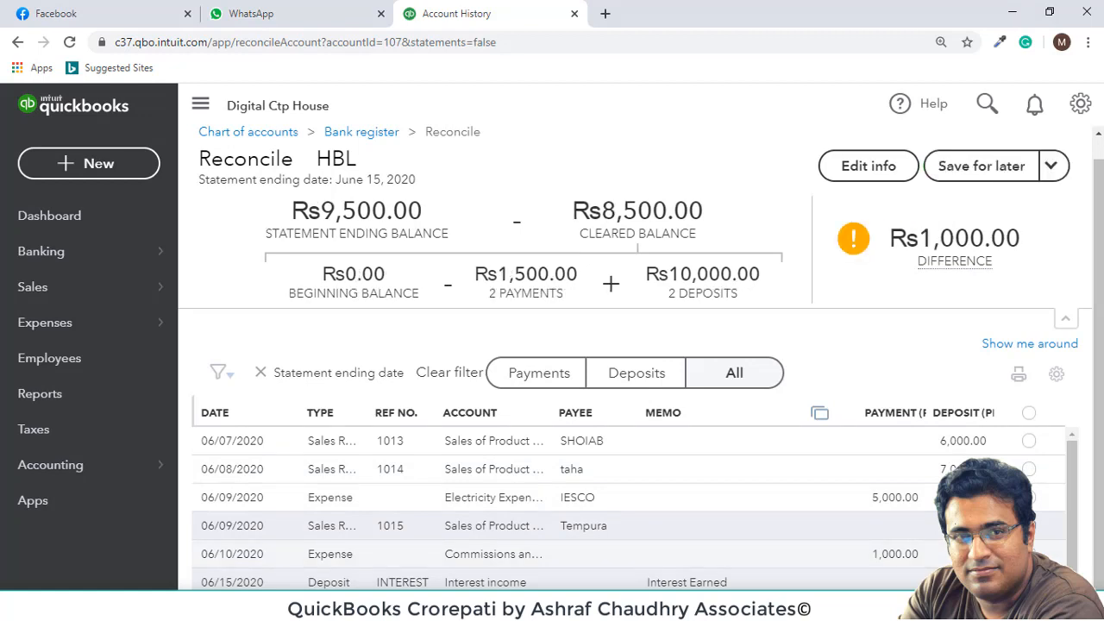
left_click(1029, 526)
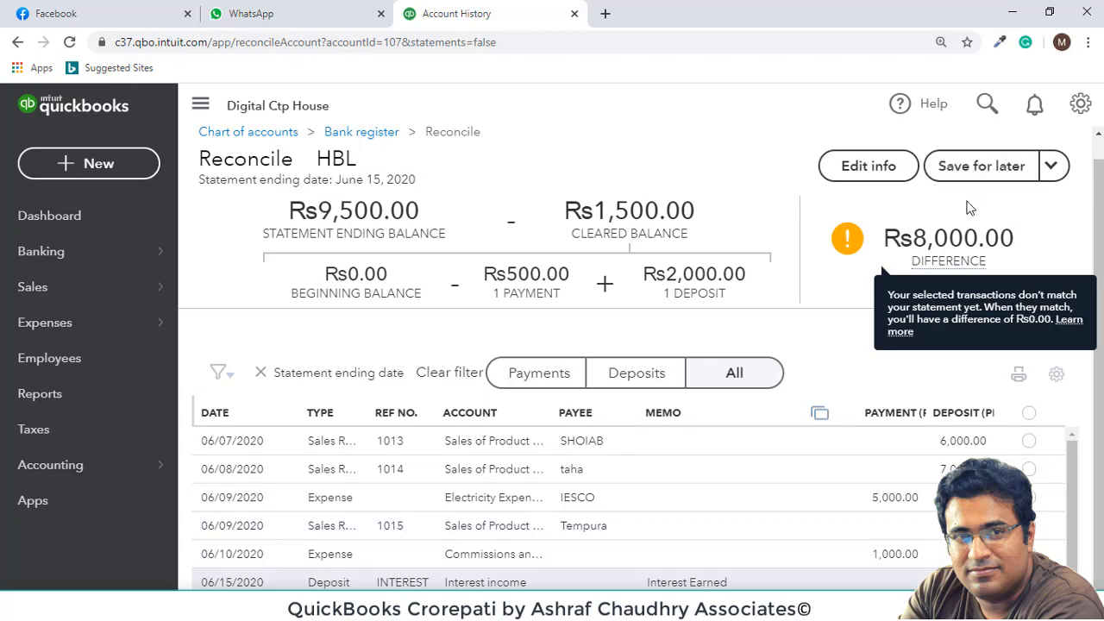
left_click(893, 176)
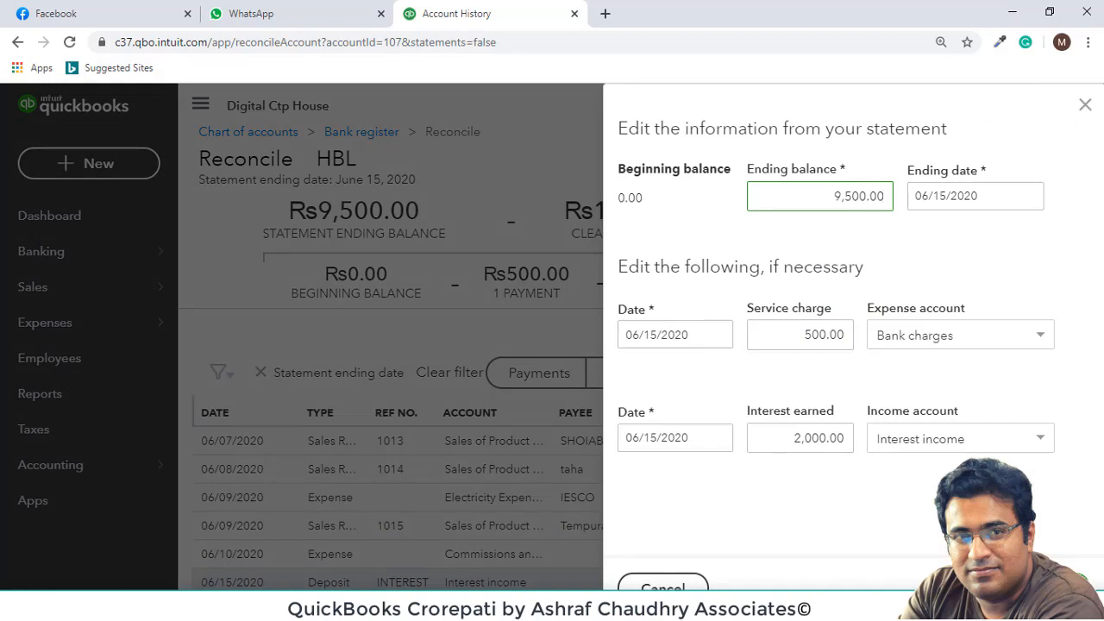
left_click(1081, 106)
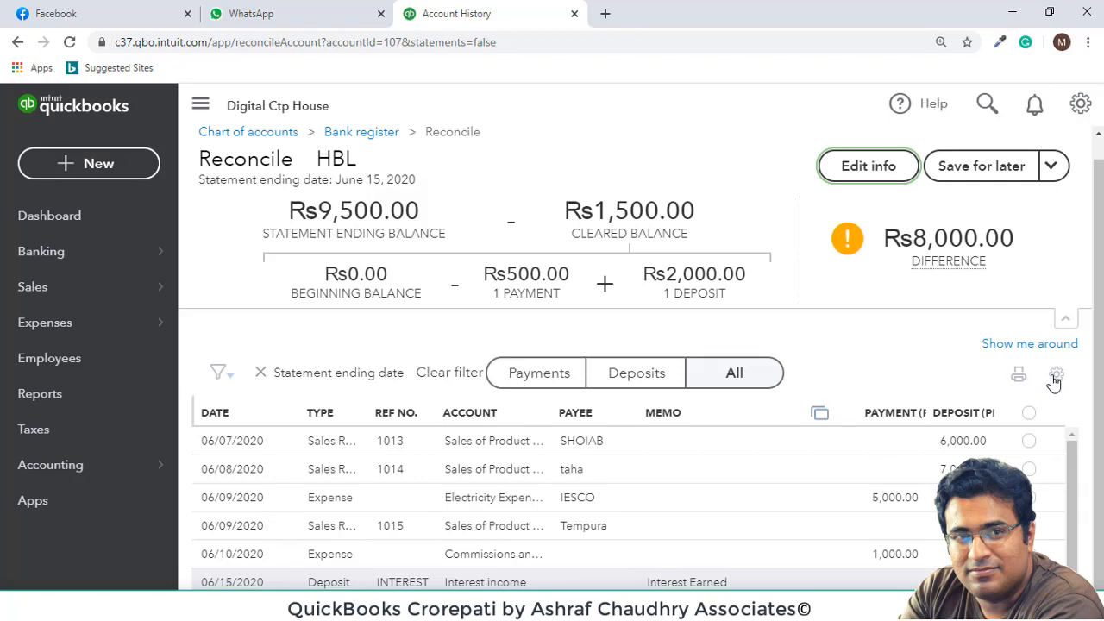
Mark the 06/07/2020 and 06/09/2020 sales receipts and the 5,000 electricity expense as cleared and finish the reconciliation.
mouse_move(930, 250)
left_click(1036, 536)
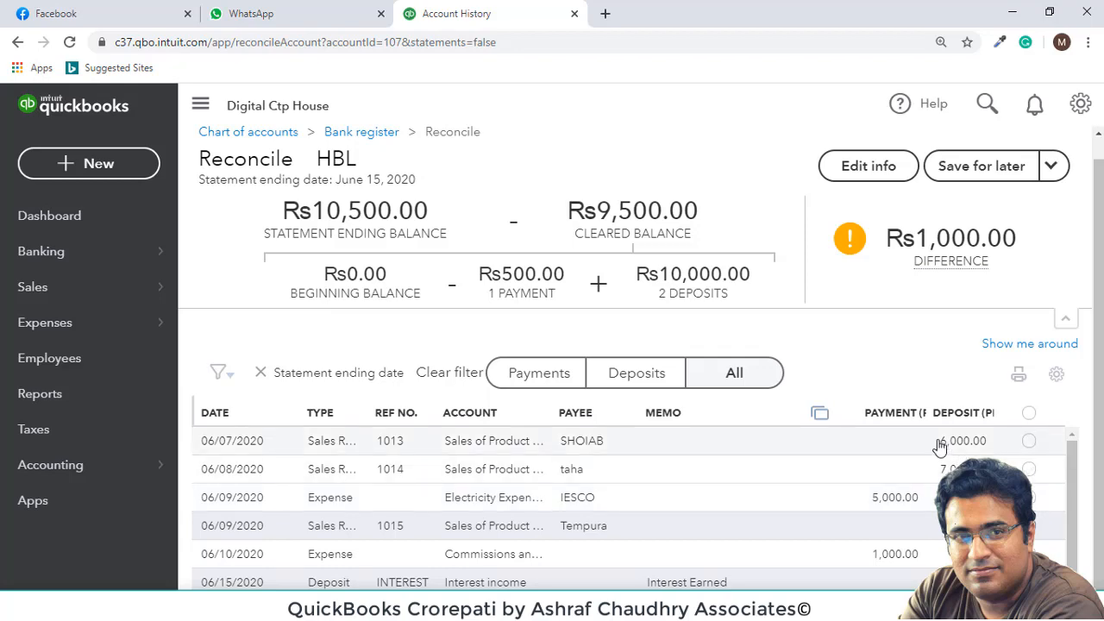
left_click(1028, 444)
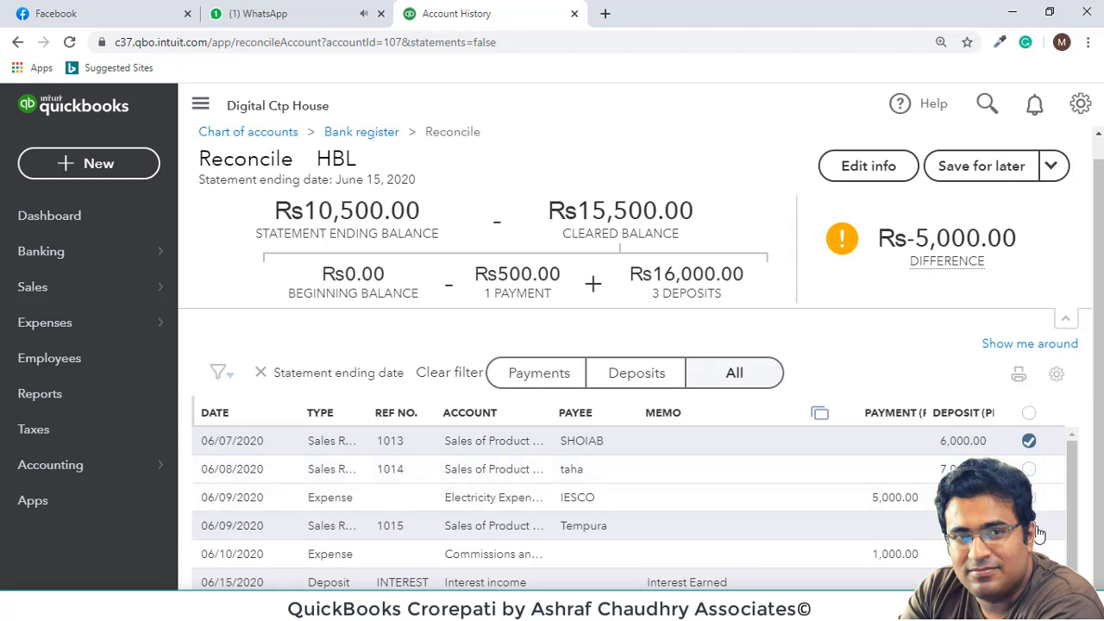
left_click(1029, 498)
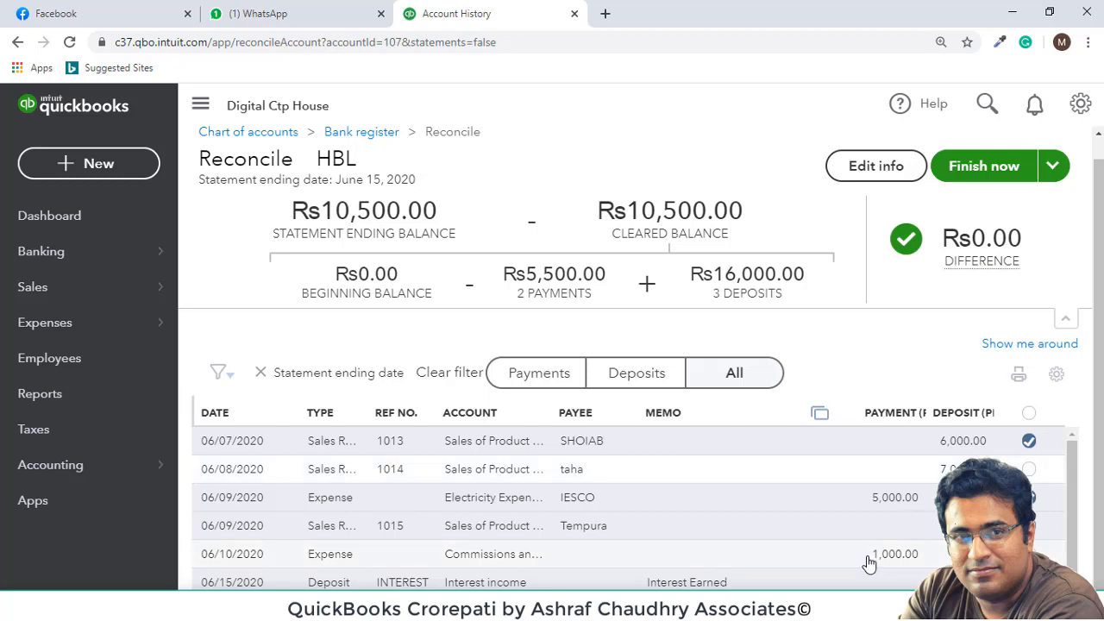
mouse_move(974, 267)
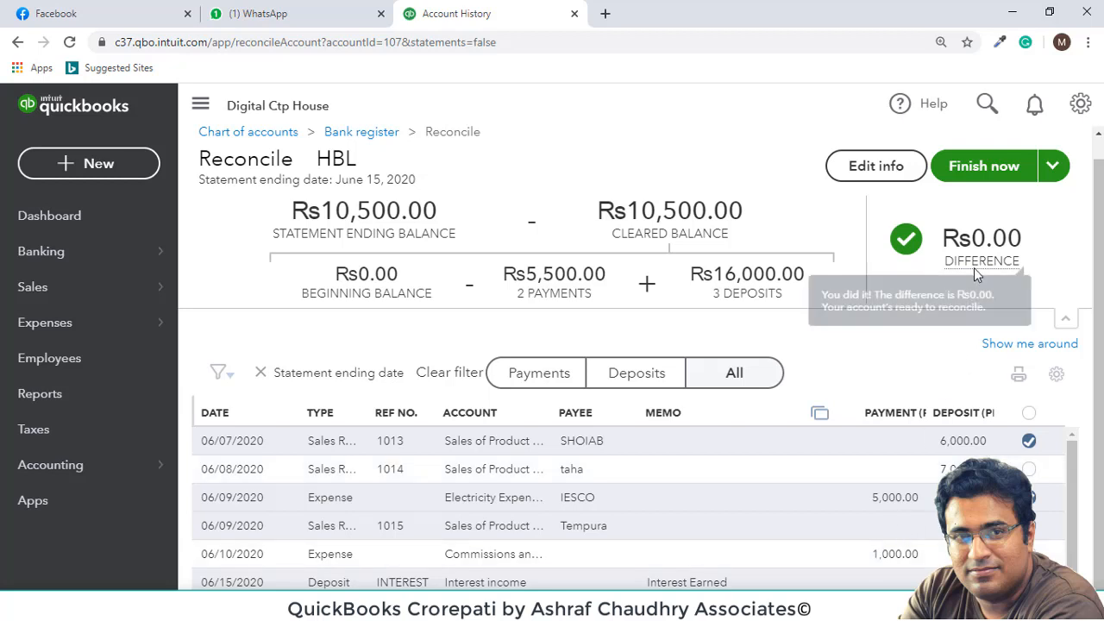
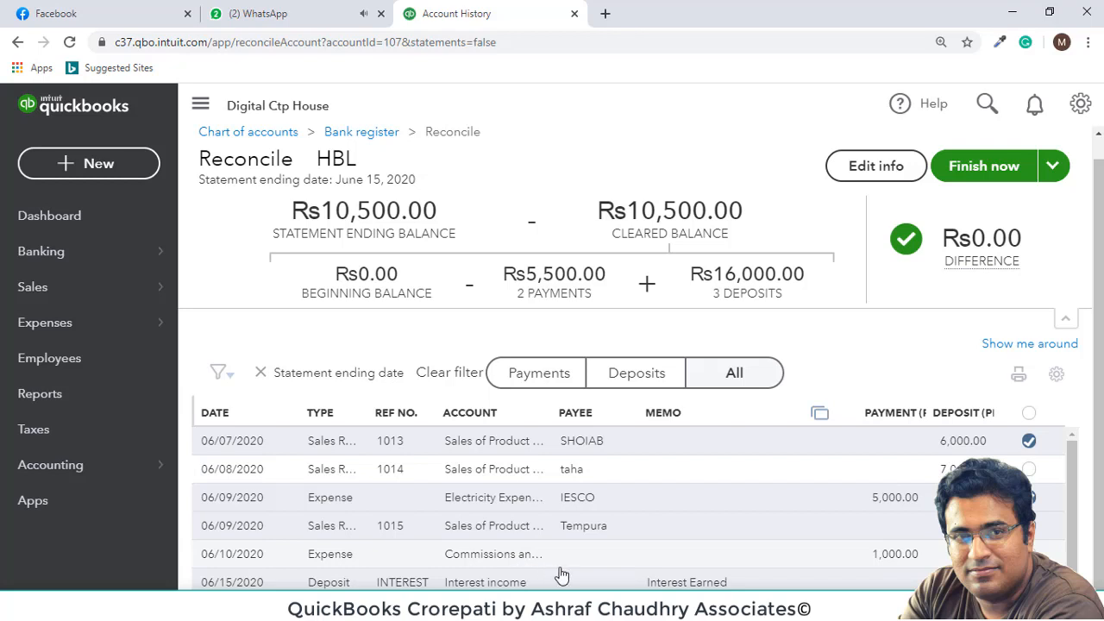
left_click(1052, 168)
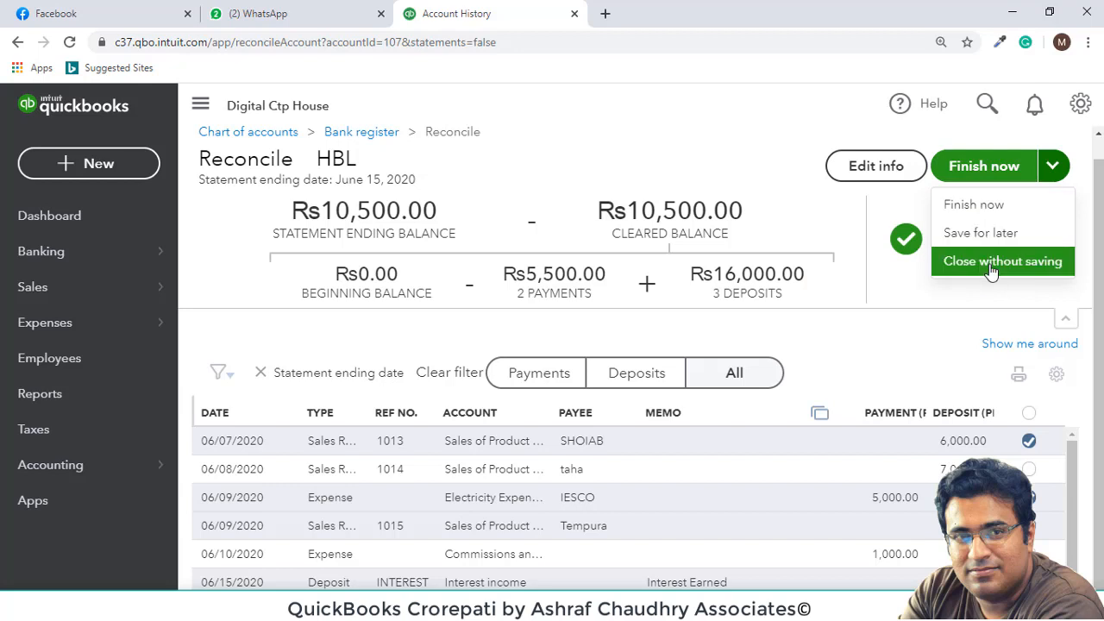
left_click(973, 205)
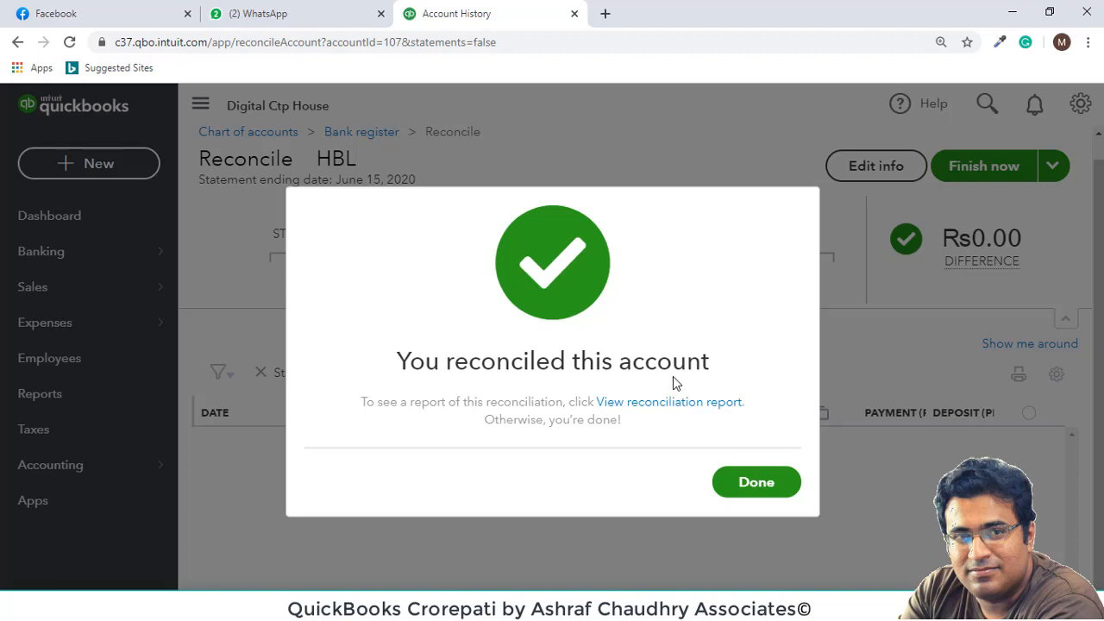
Review the HBL reconciliation report's summary, cleared and uncleared transactions, and open the reconciliation summary.
left_click(682, 404)
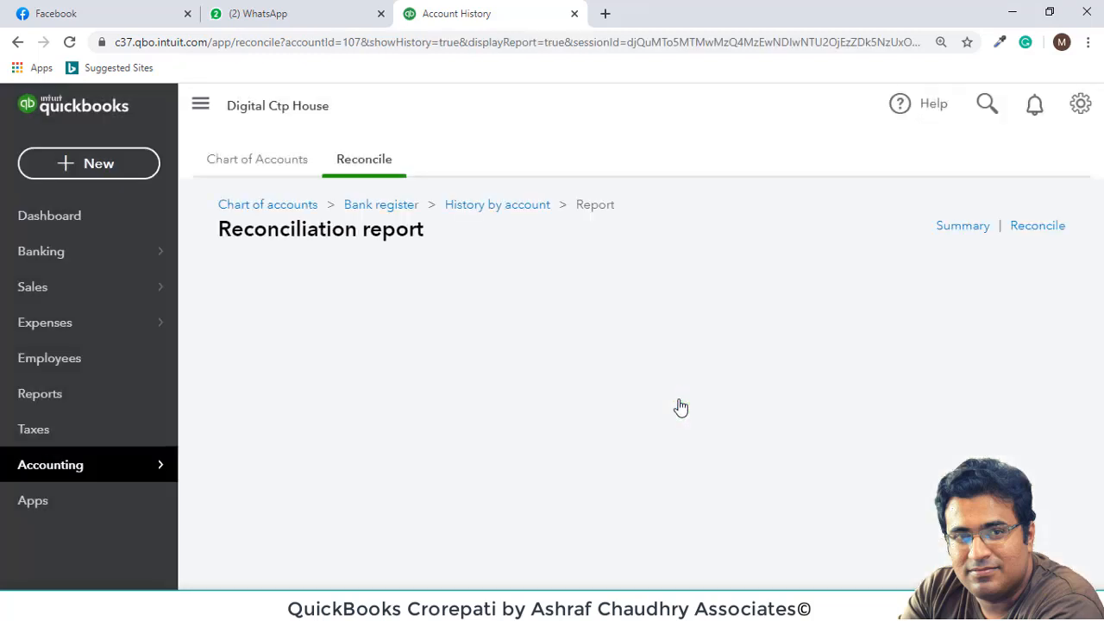
scroll(682, 407, "down", 1)
scroll(679, 404, "down", 2)
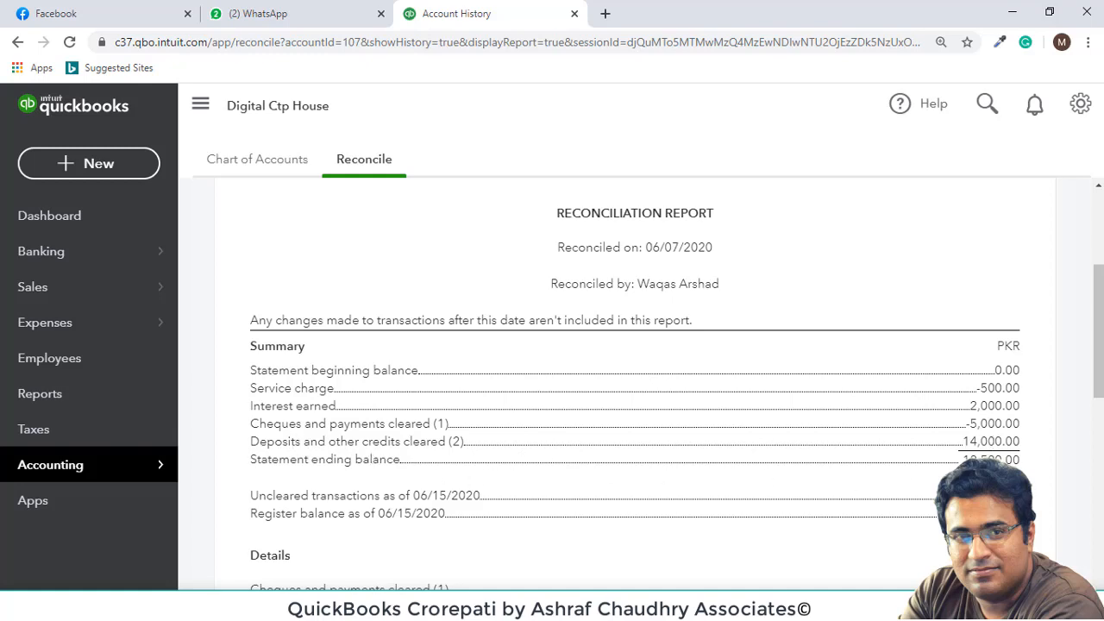
scroll(603, 440, "down", 1)
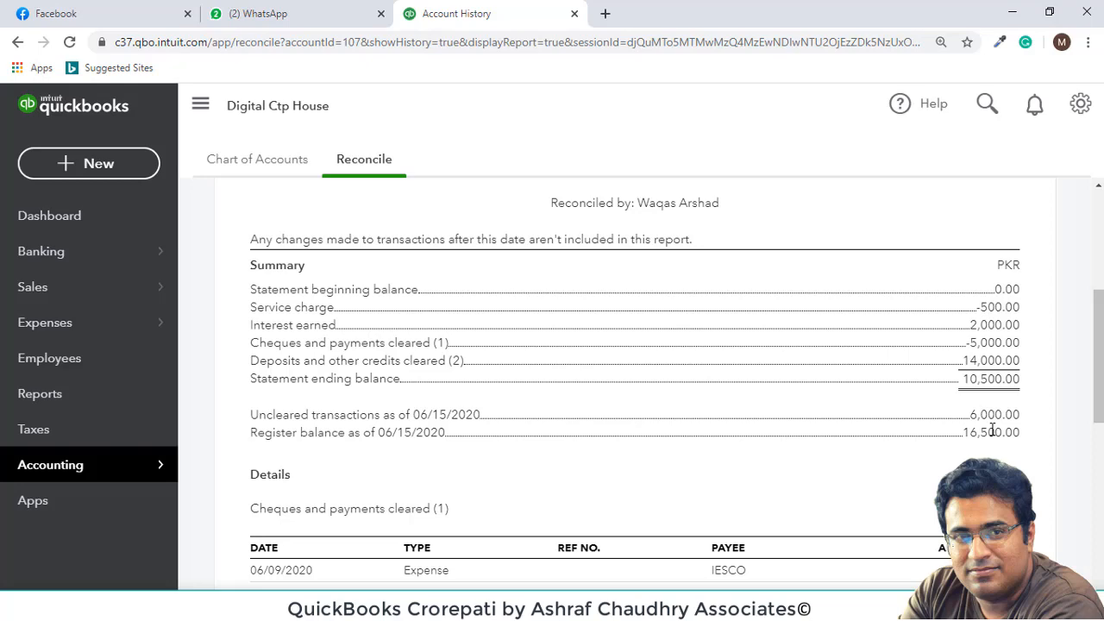
scroll(992, 429, "down", 2)
scroll(992, 429, "down", 4)
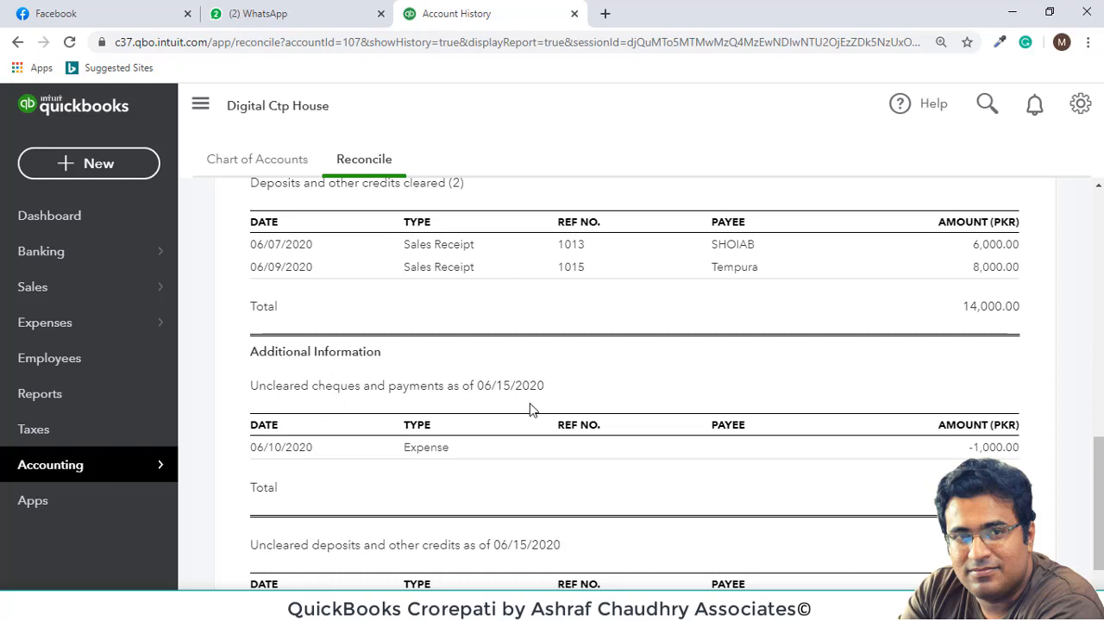
scroll(928, 436, "down", 1)
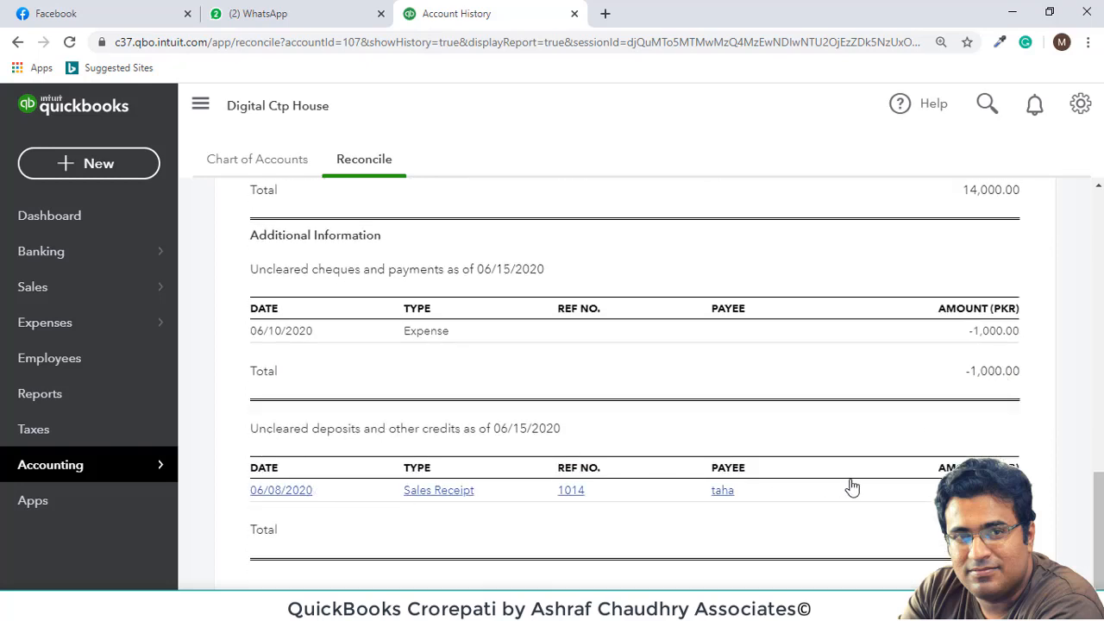
scroll(570, 440, "up", 2)
scroll(556, 431, "down", 2)
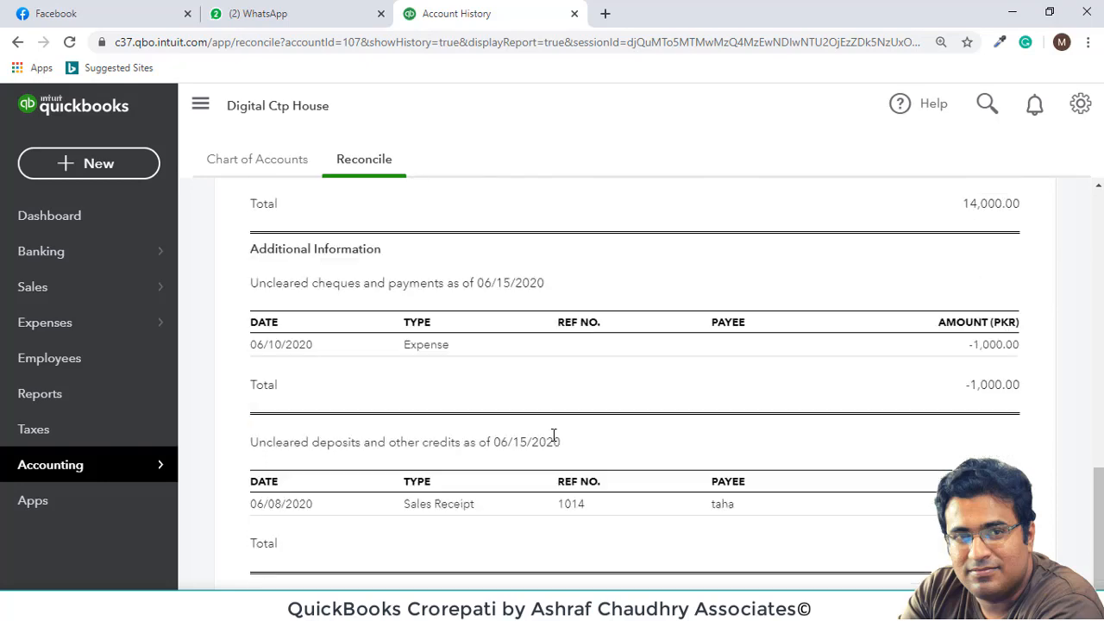
scroll(555, 432, "up", 3)
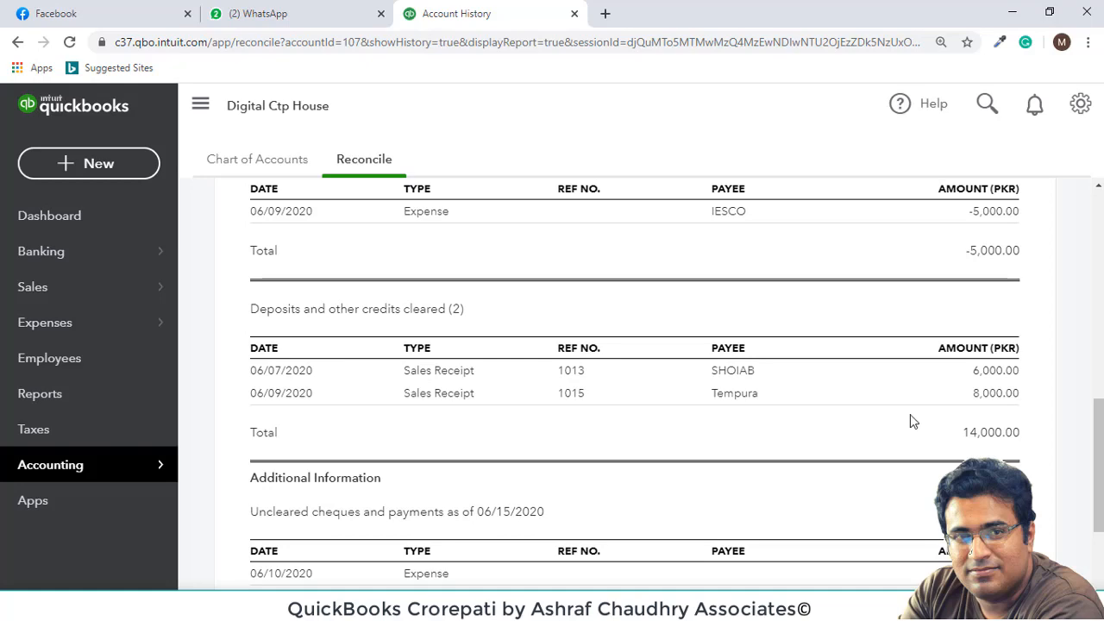
scroll(933, 419, "up", 10)
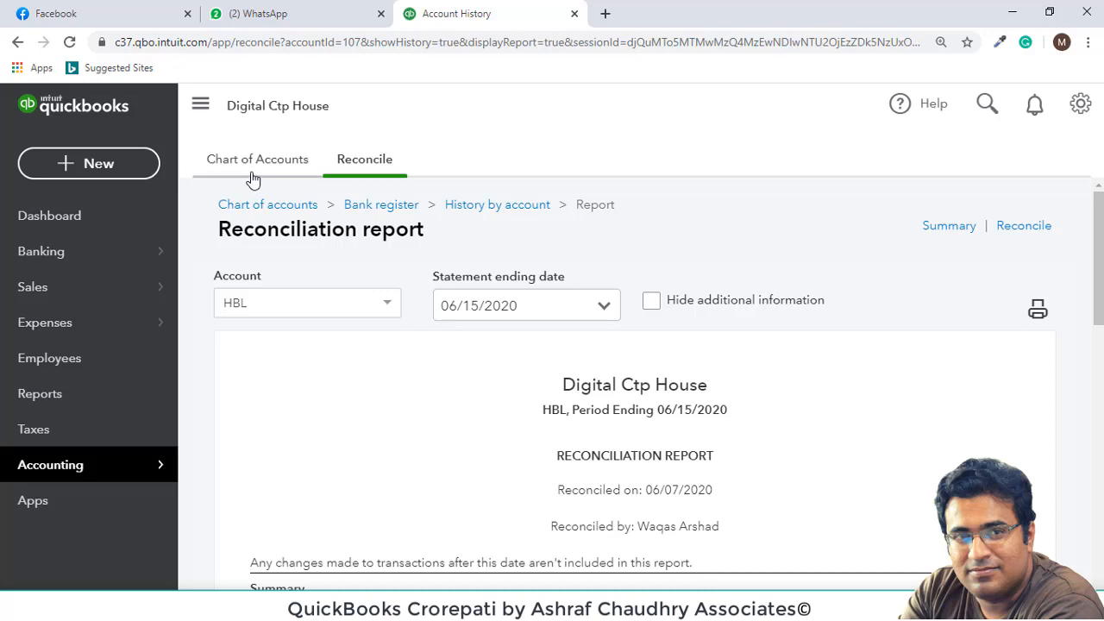
left_click(933, 231)
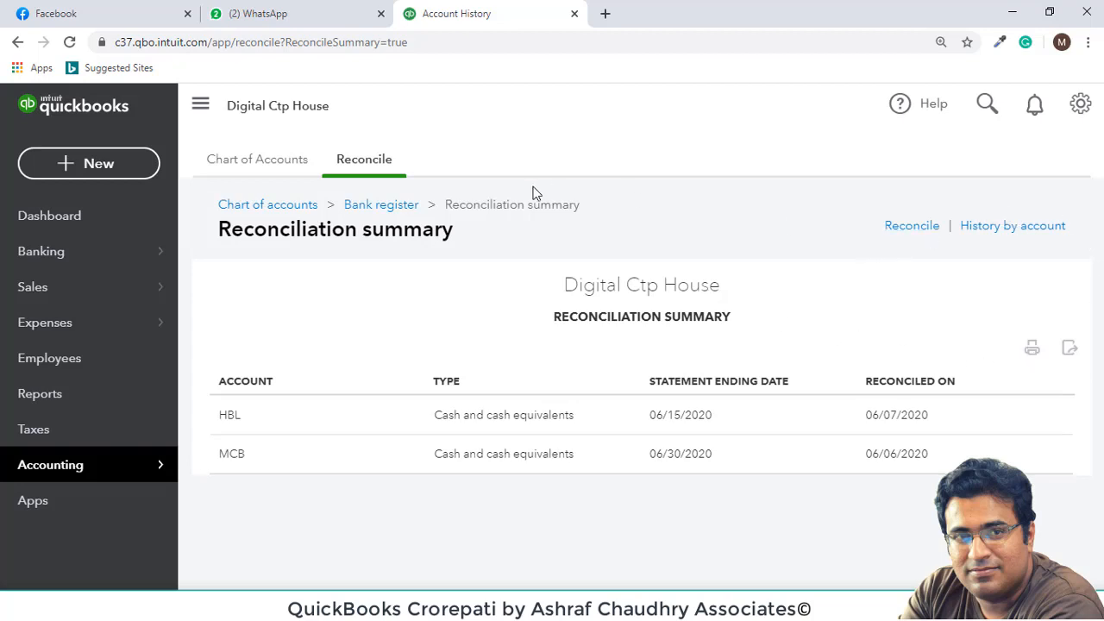
Return to the reconciliation summary through the Reconcile tool, open the HBL reconciliation report and look it over.
left_click(1079, 108)
left_click(757, 272)
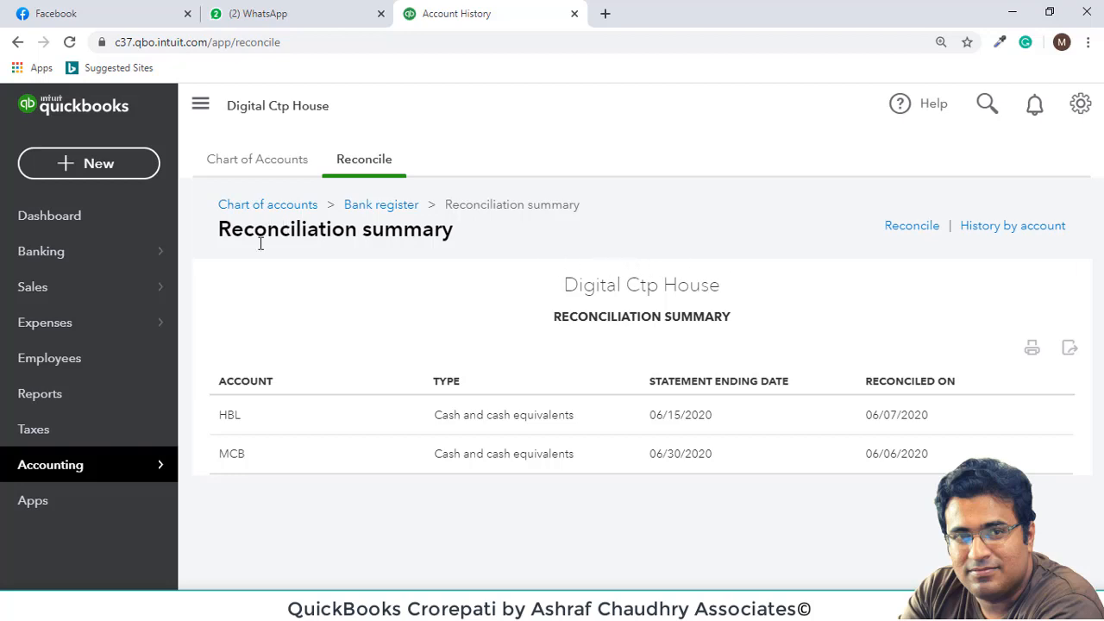
left_click(250, 418)
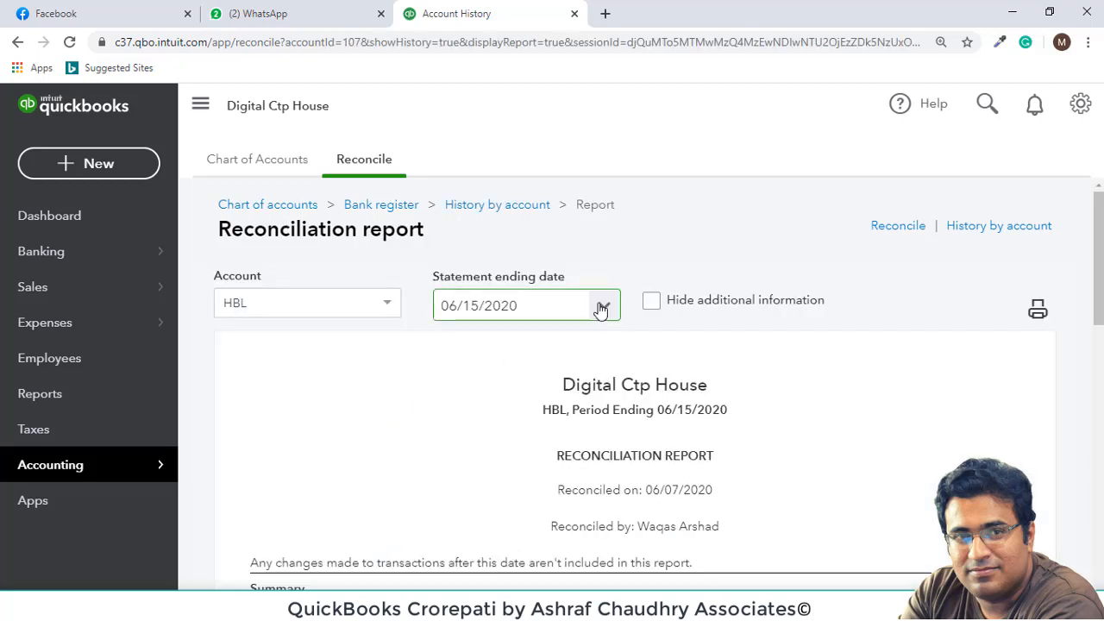
scroll(592, 364, "down", 3)
scroll(560, 362, "up", 3)
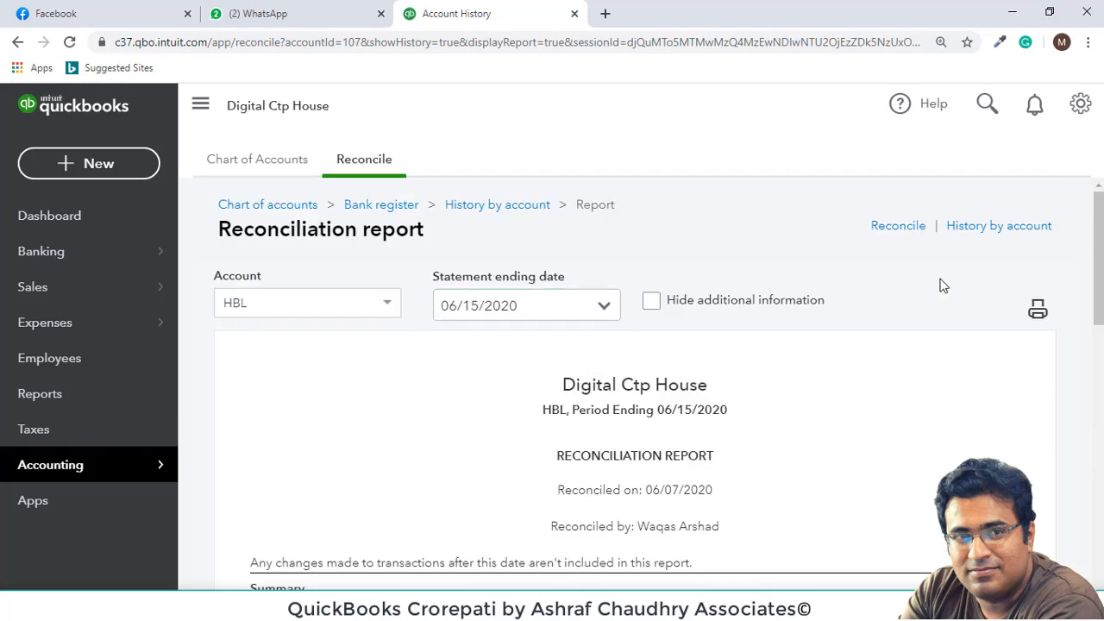
Start a new HBL reconciliation with an ending balance of 3,000 and an ending date of 06/30/2020.
left_click(916, 229)
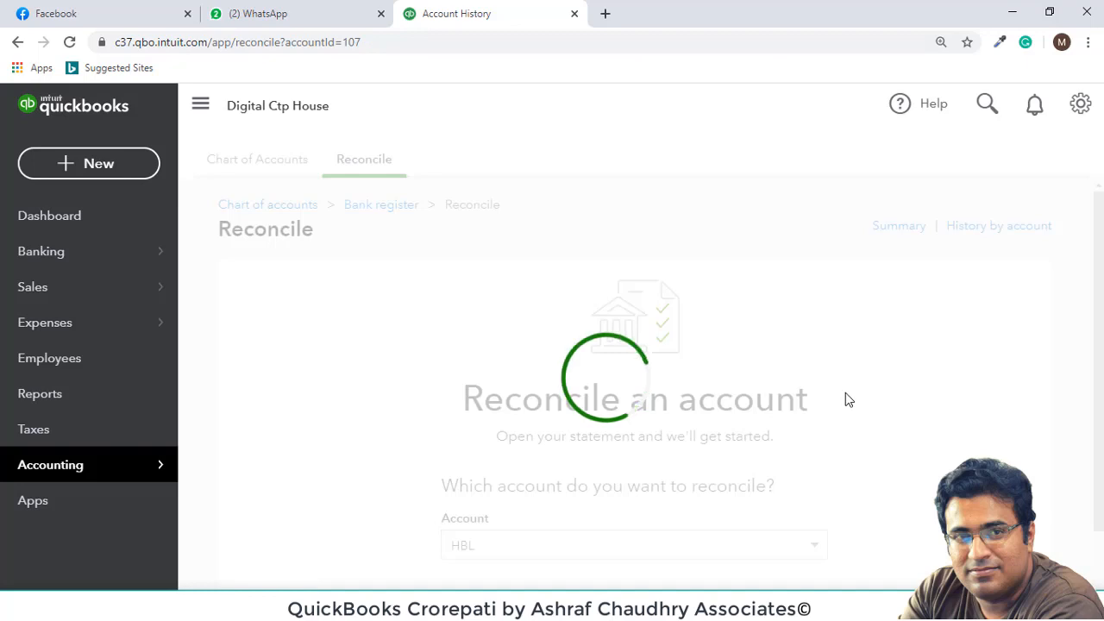
scroll(712, 402, "down", 4)
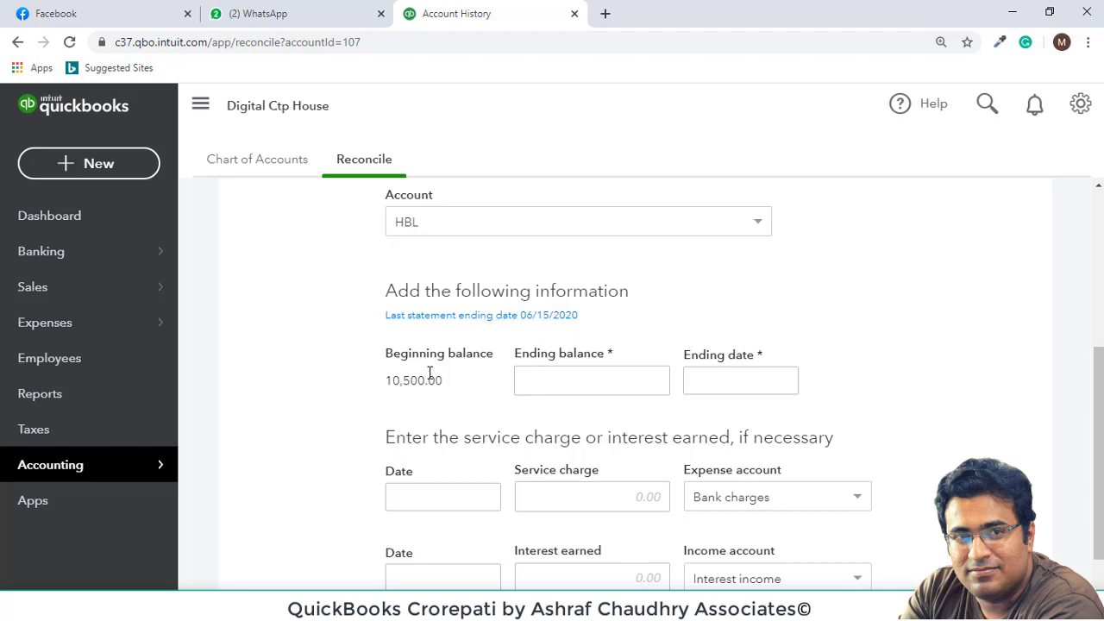
left_click(592, 378)
scroll(592, 378, "down", 1)
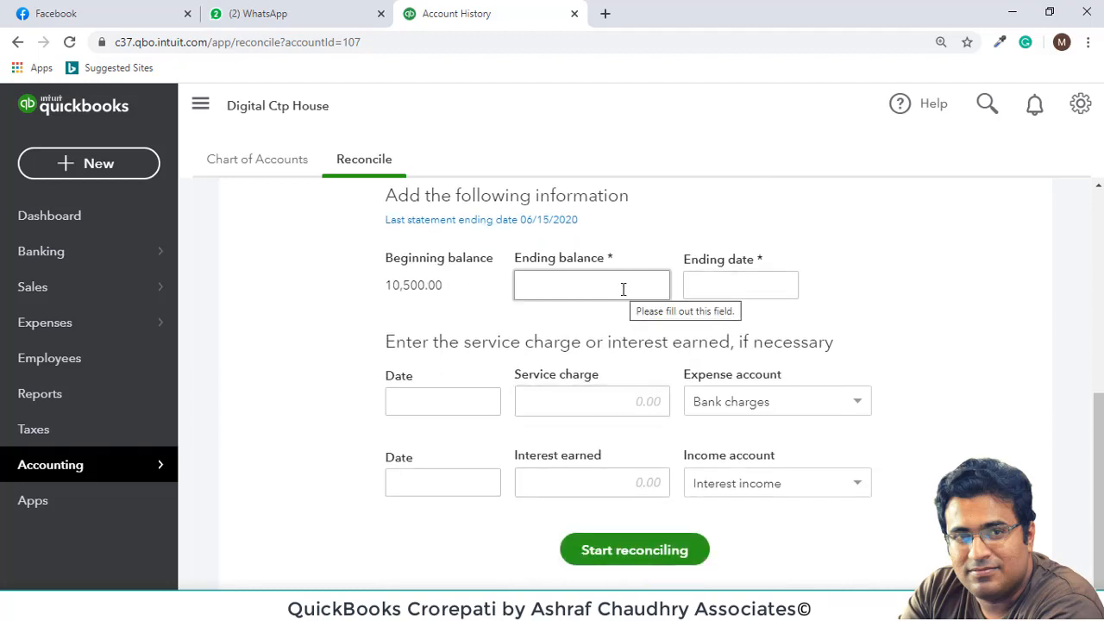
type("3000")
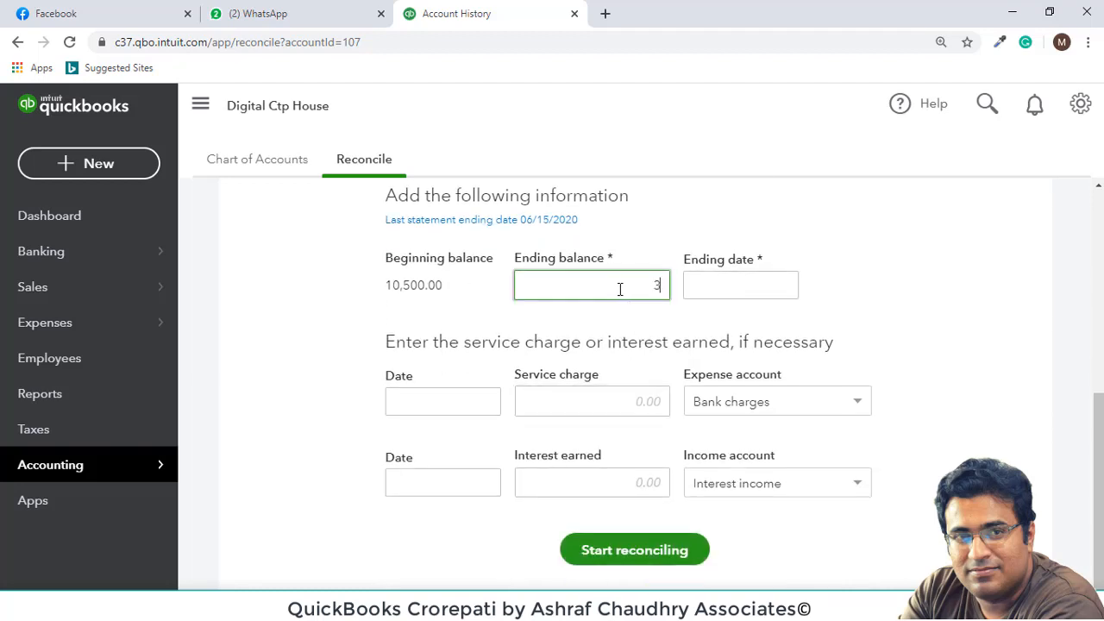
left_click(782, 287)
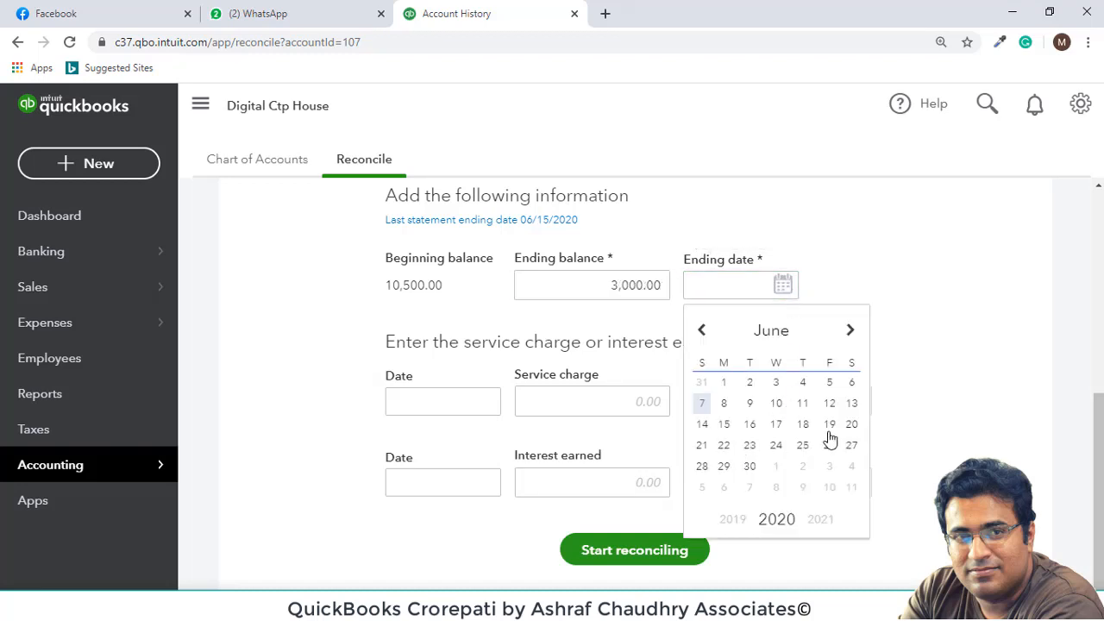
left_click(751, 466)
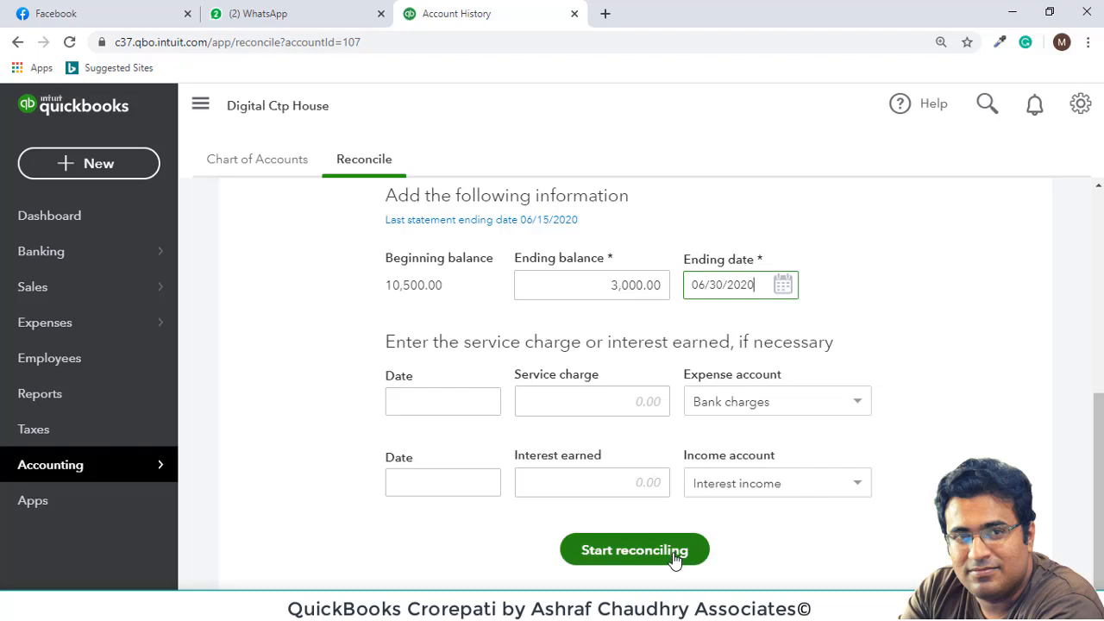
scroll(682, 552, "up", 1)
scroll(747, 373, "down", 1)
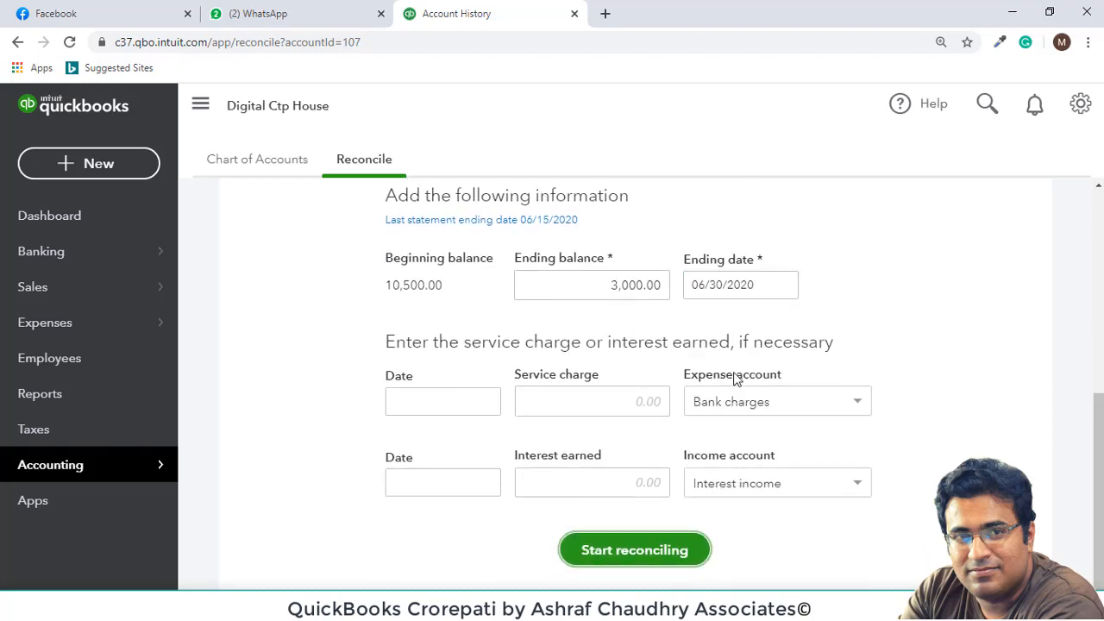
scroll(734, 380, "up", 5)
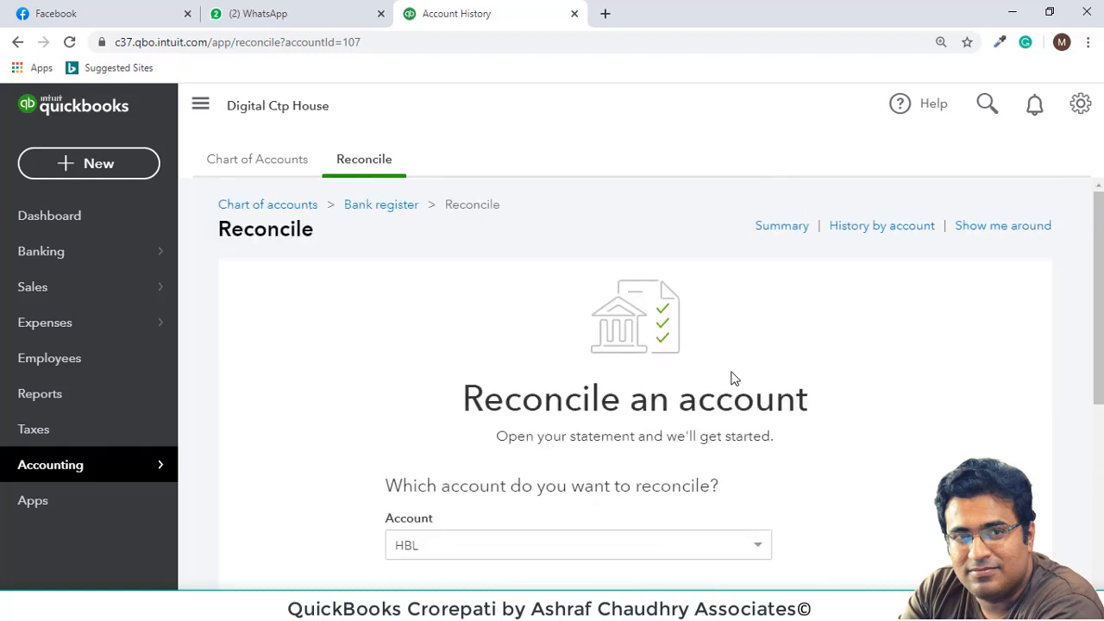
scroll(734, 379, "down", 5)
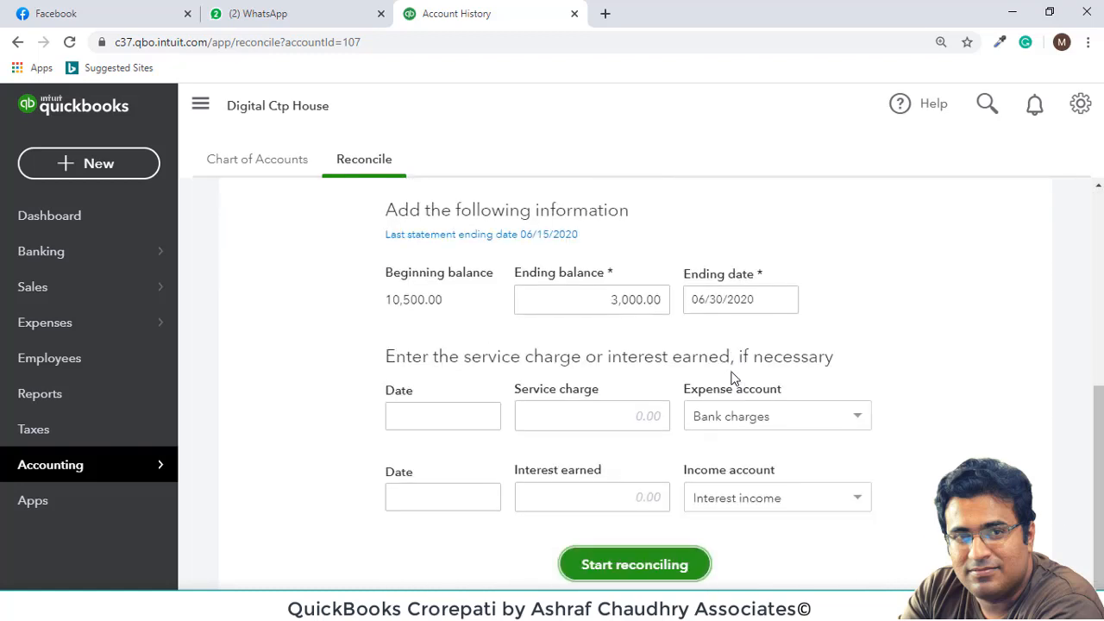
left_click(634, 572)
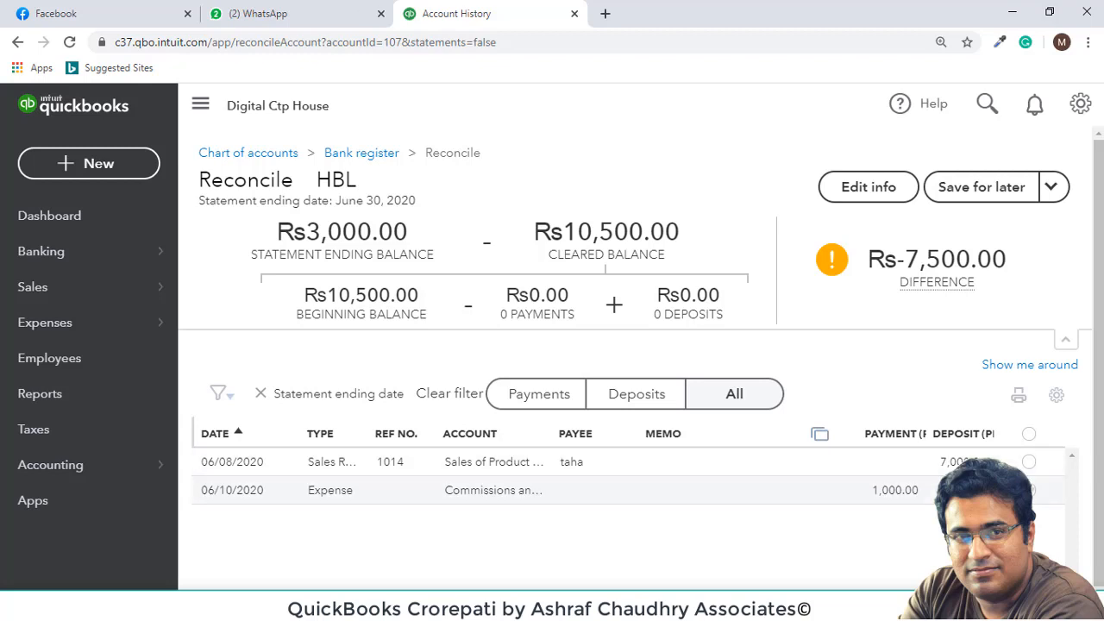
Mark the 06/08/2020 sales receipt and the 06/10/2020 expense as cleared, and remove the statement ending date filter.
left_click(1029, 461)
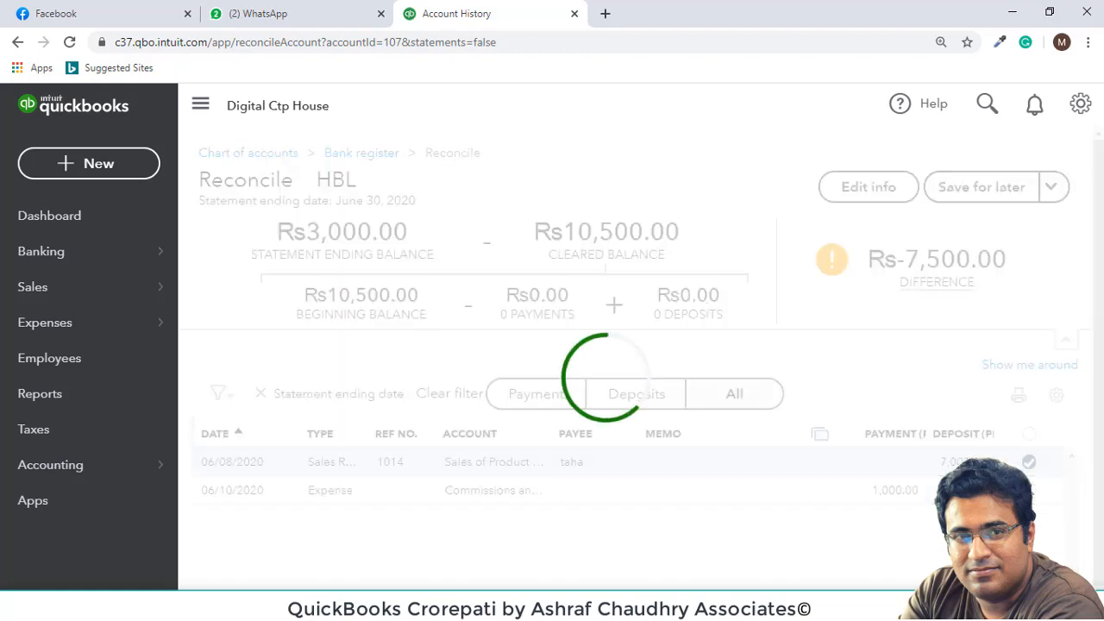
left_click(1031, 492)
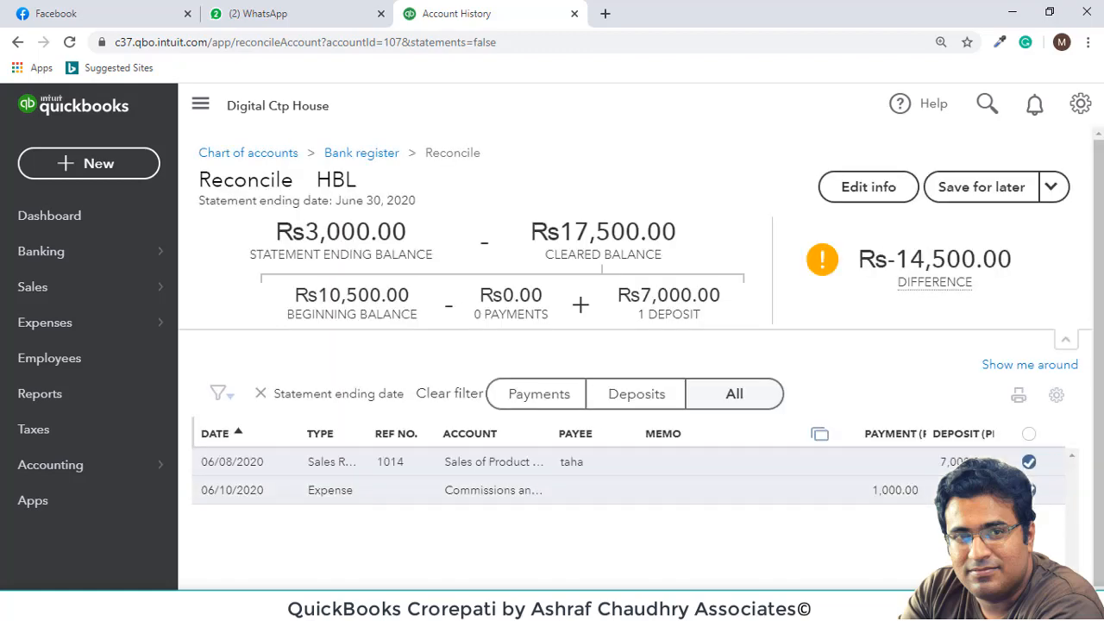
mouse_move(952, 267)
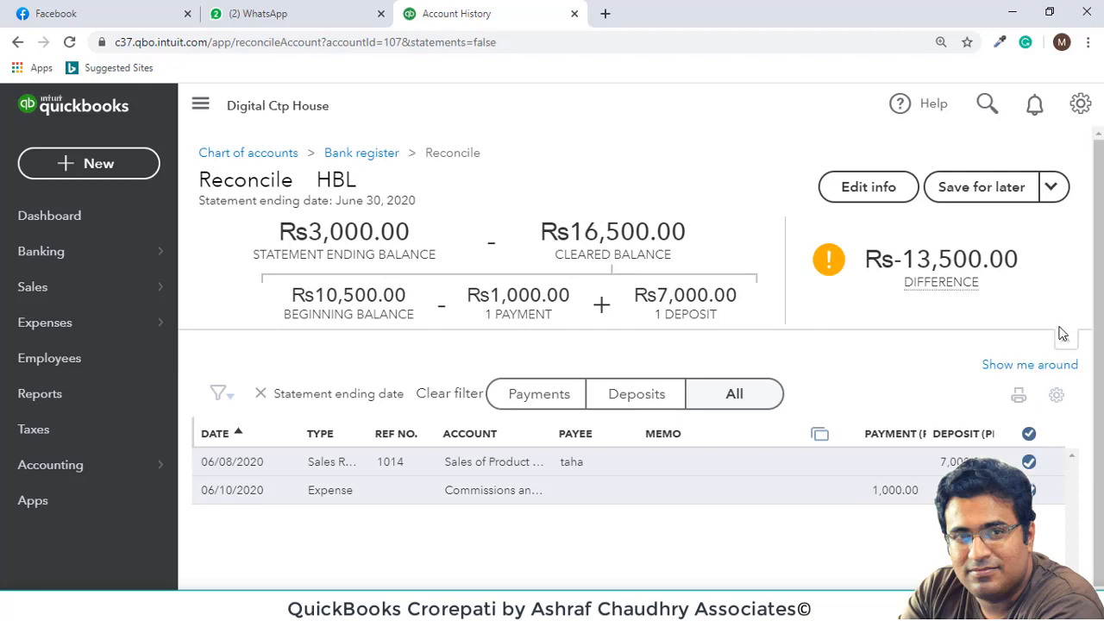
left_click(1047, 195)
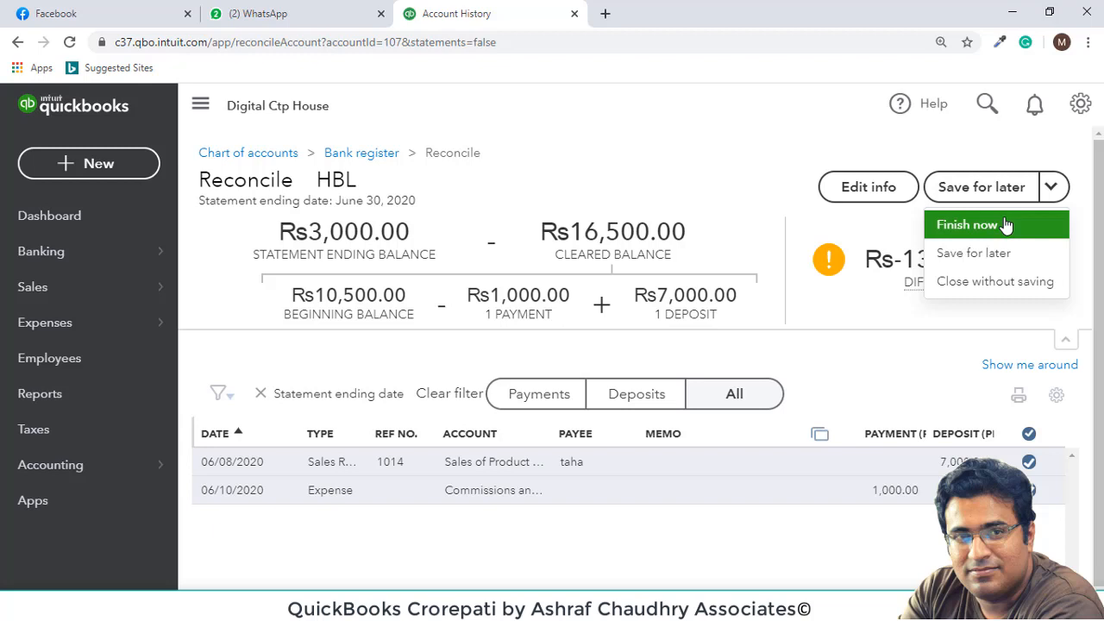
left_click(743, 155)
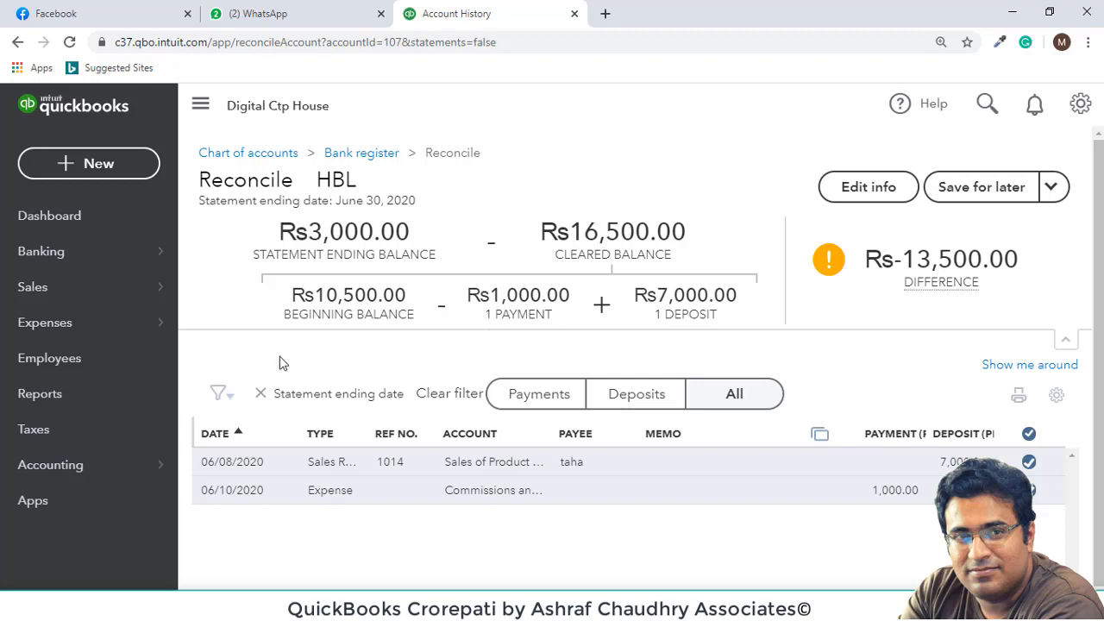
left_click(261, 394)
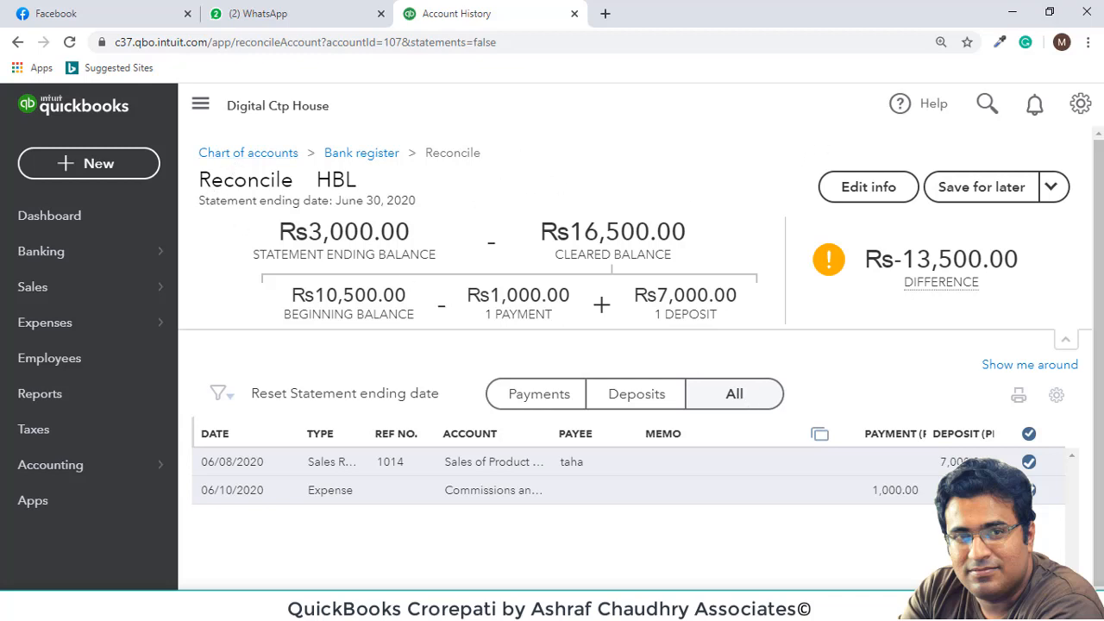
Leave the unfinished reconciliation and review the HBL report for the last statement, including its uncleared payments and deposits.
left_click(1072, 104)
left_click(750, 273)
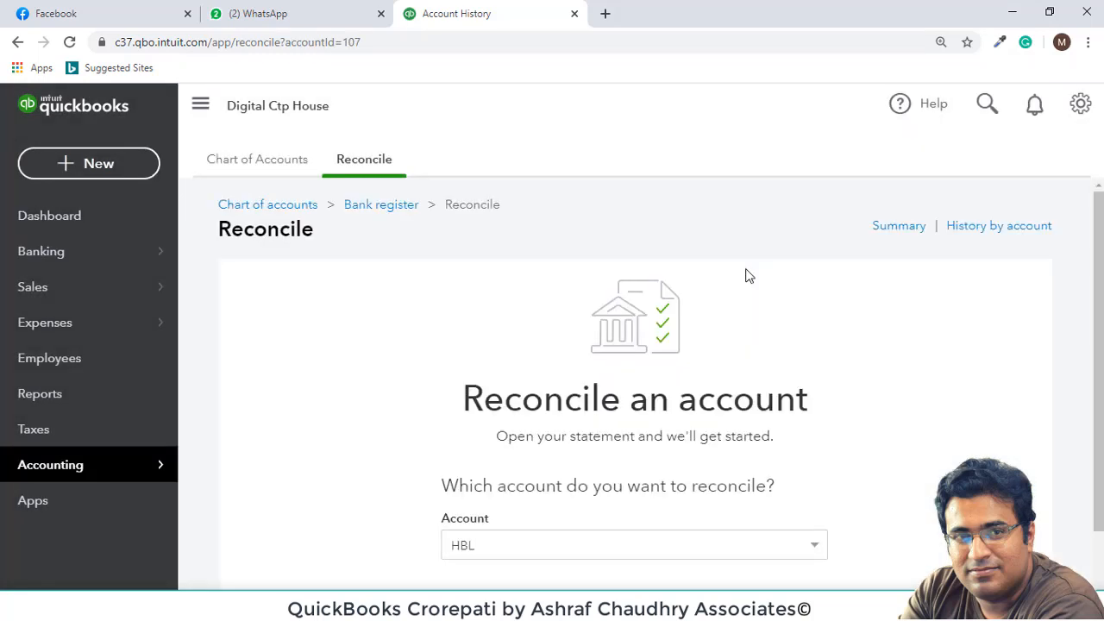
scroll(754, 285, "down", 1)
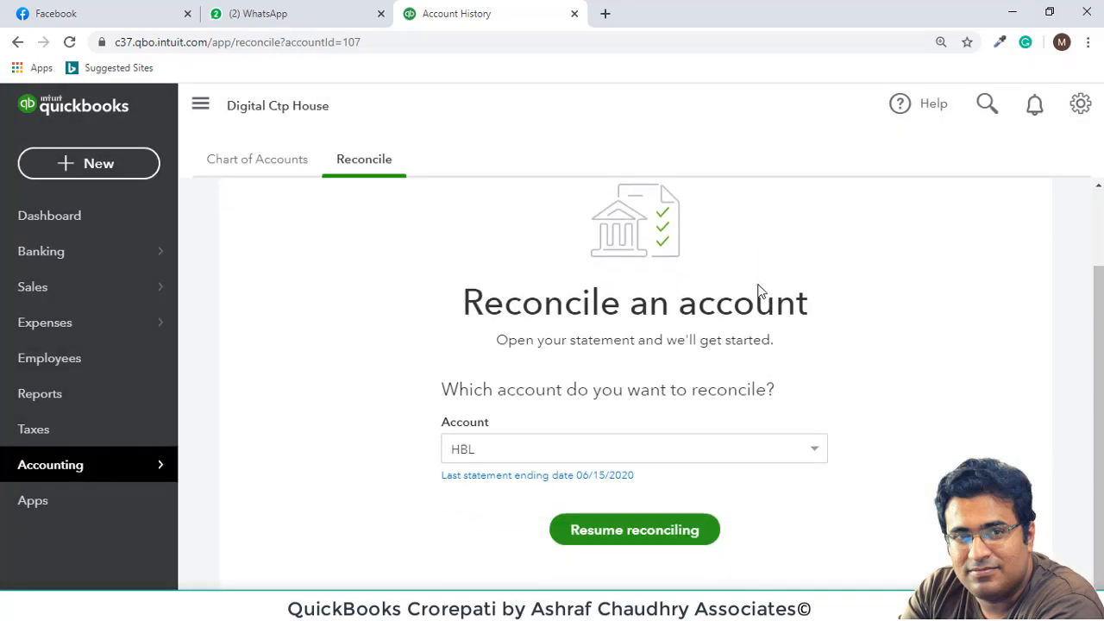
left_click(573, 477)
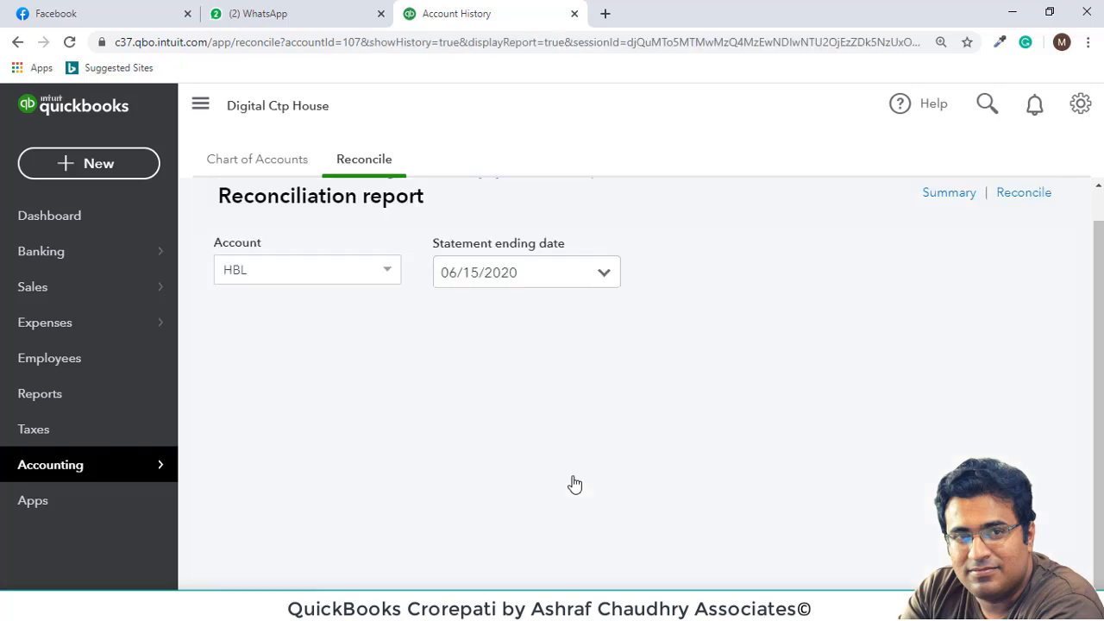
scroll(594, 351, "down", 5)
scroll(588, 365, "down", 4)
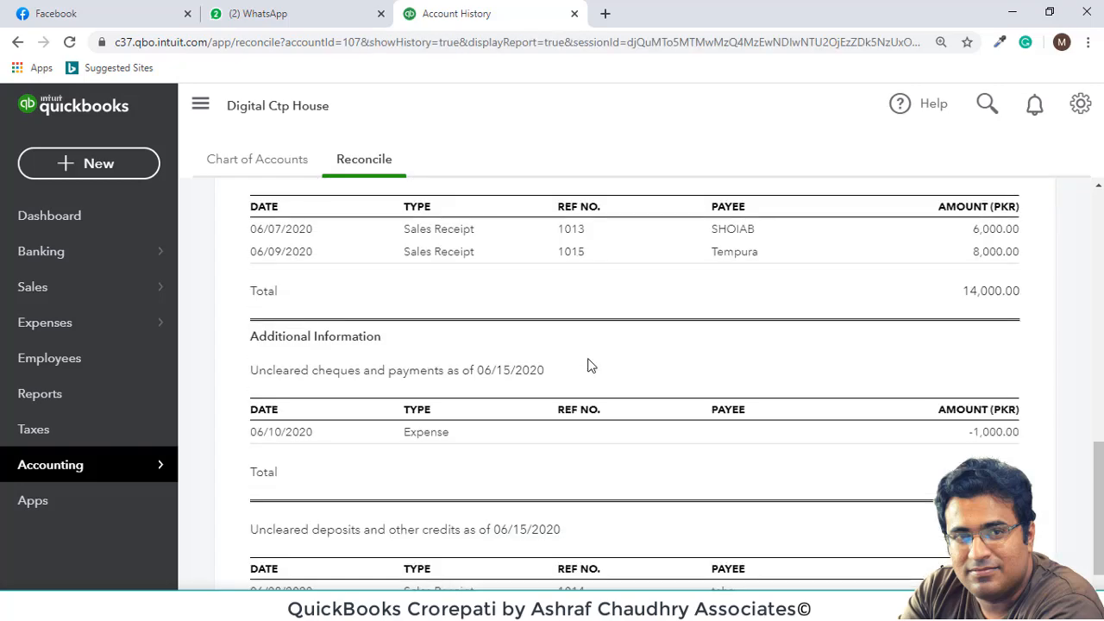
scroll(588, 366, "up", 10)
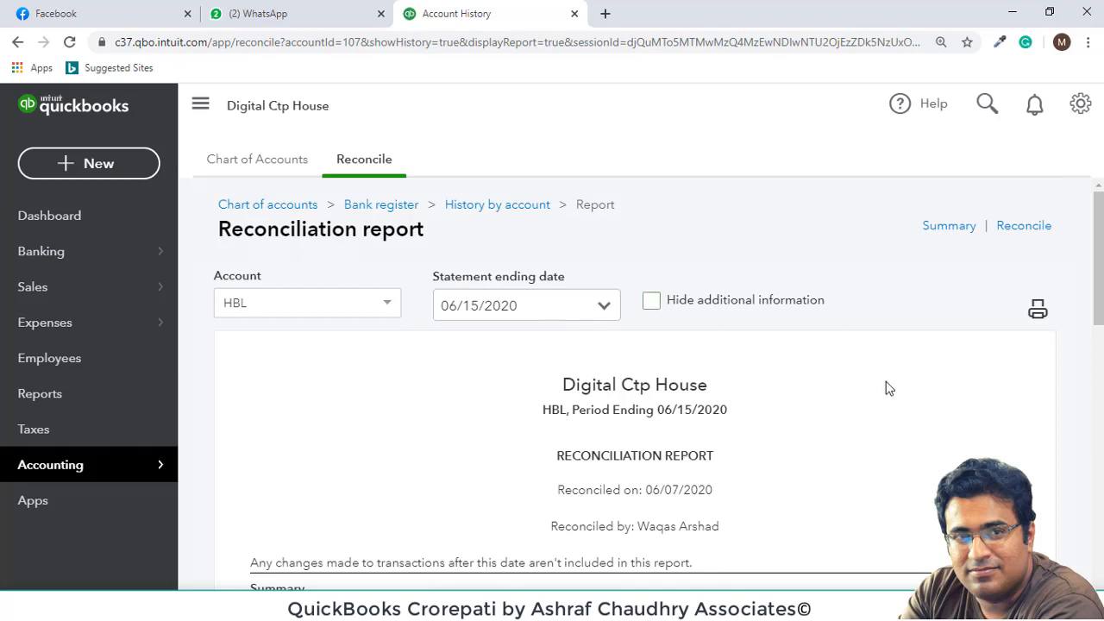
scroll(885, 380, "down", 6)
scroll(868, 371, "down", 2)
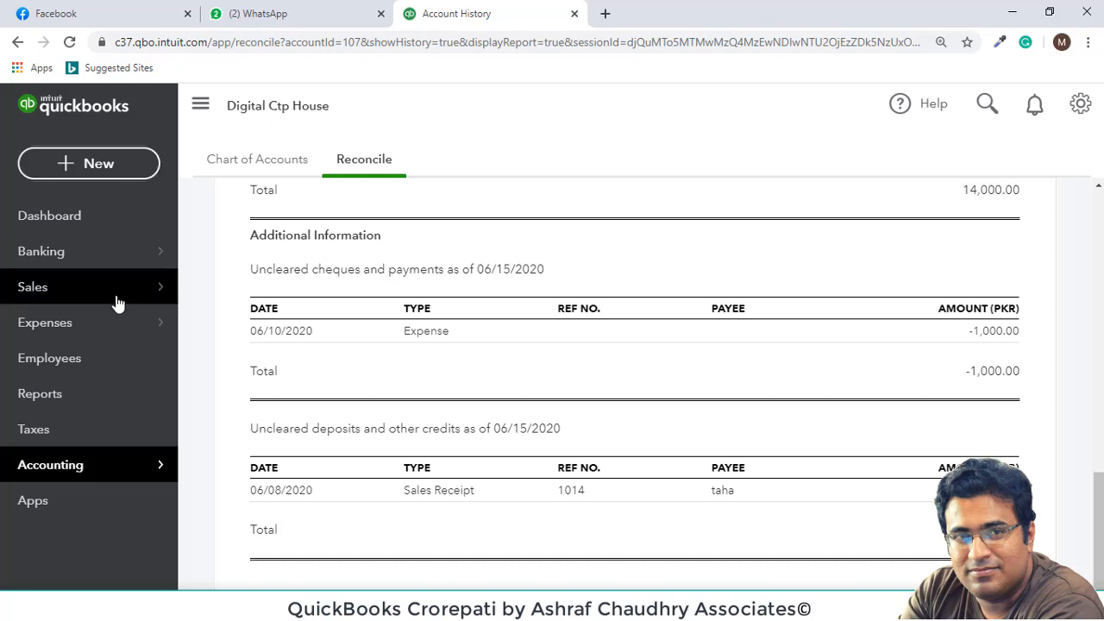
Return to the Reconcile page for the HBL account.
mouse_move(84, 267)
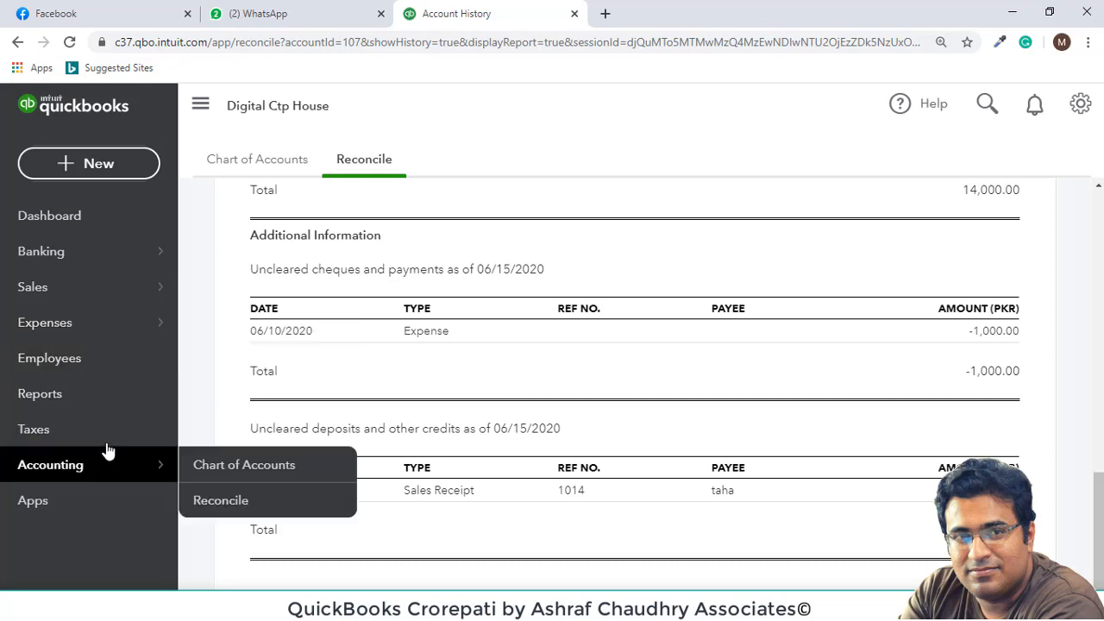
mouse_move(108, 471)
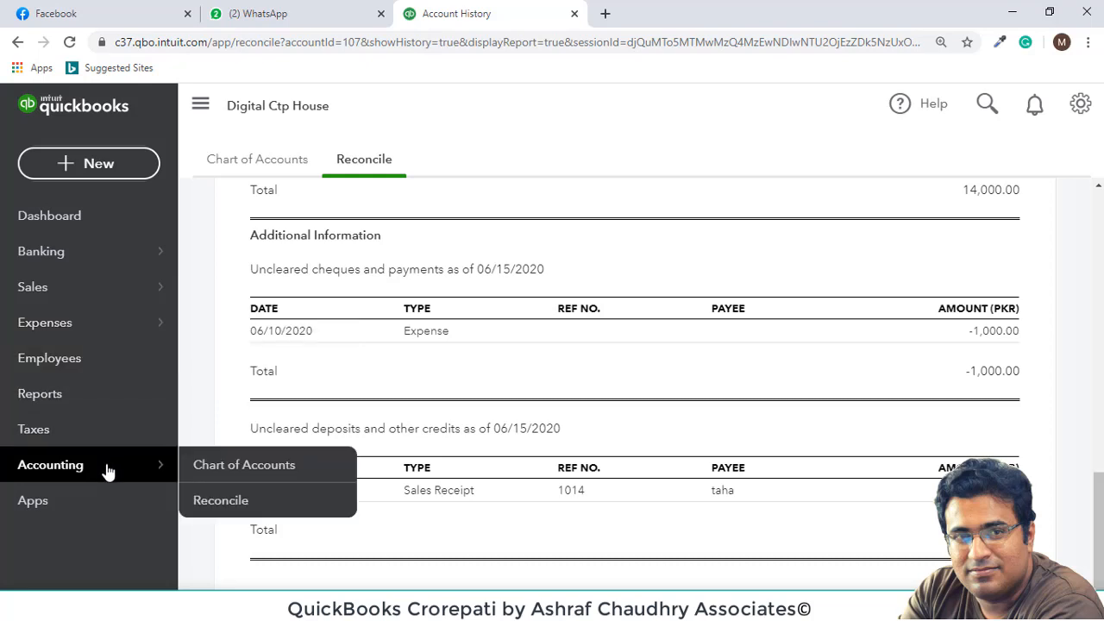
left_click(222, 504)
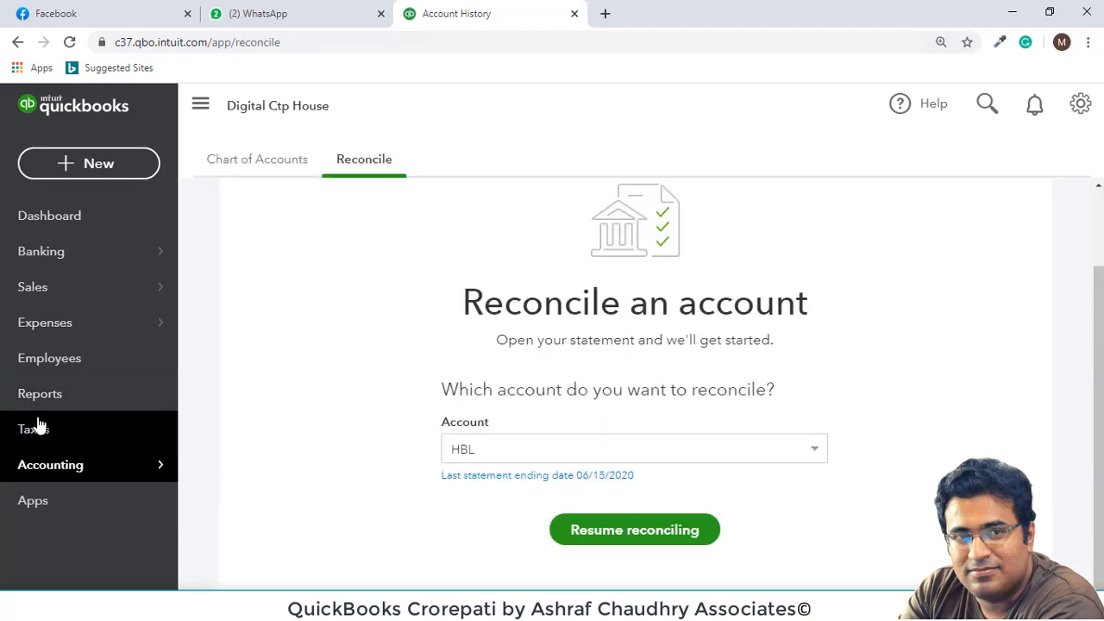
Open the chart of accounts and look through the listed accounts.
mouse_move(69, 470)
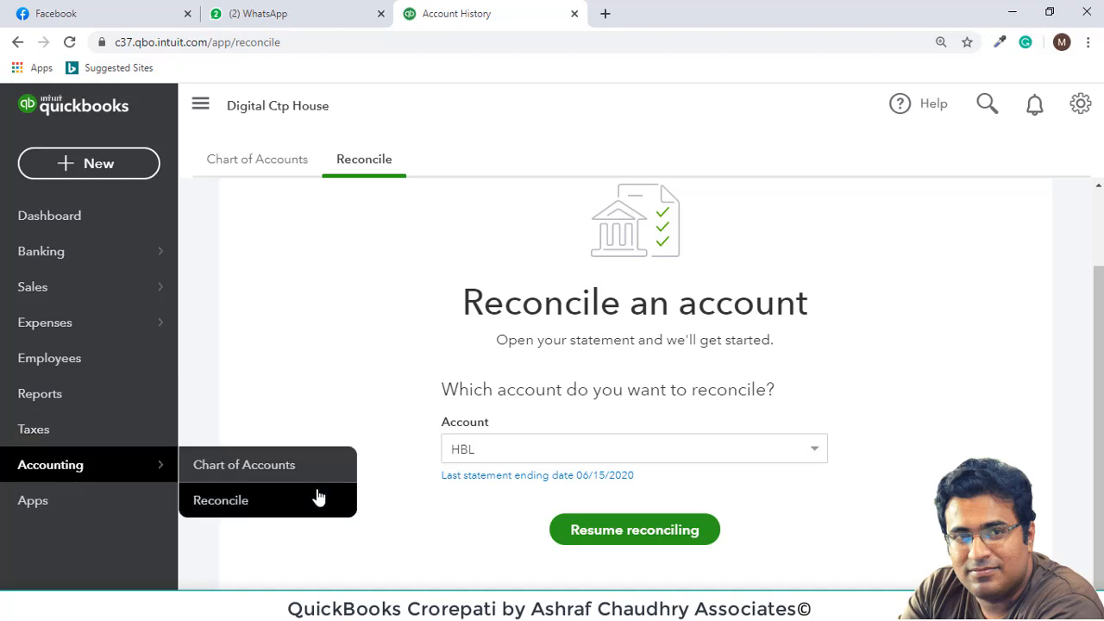
left_click(310, 472)
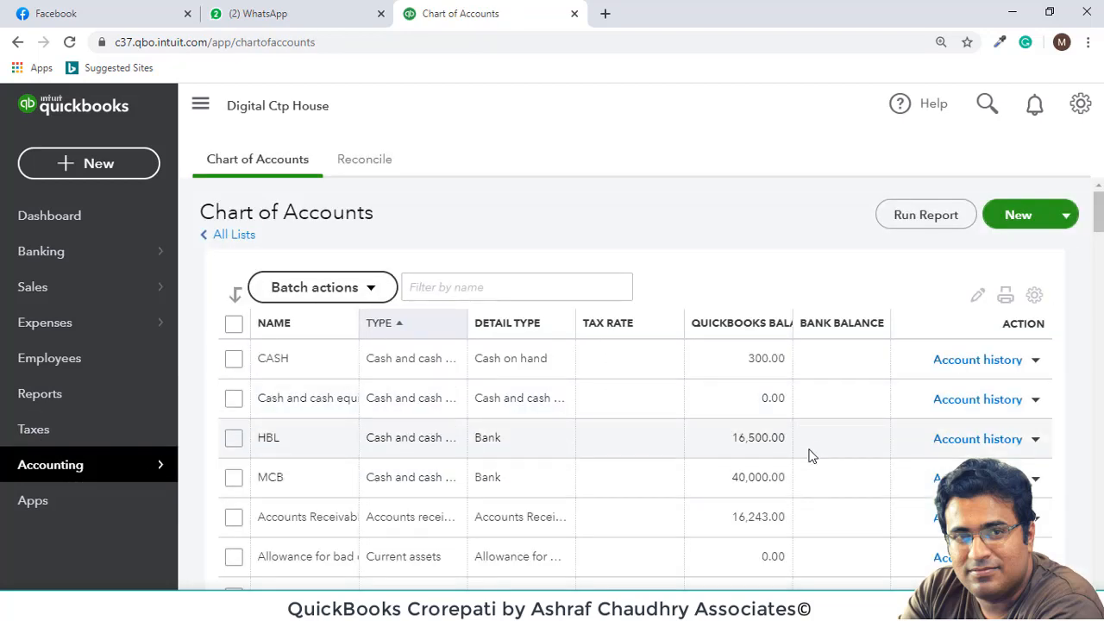
scroll(808, 455, "down", 5)
scroll(808, 455, "down", 8)
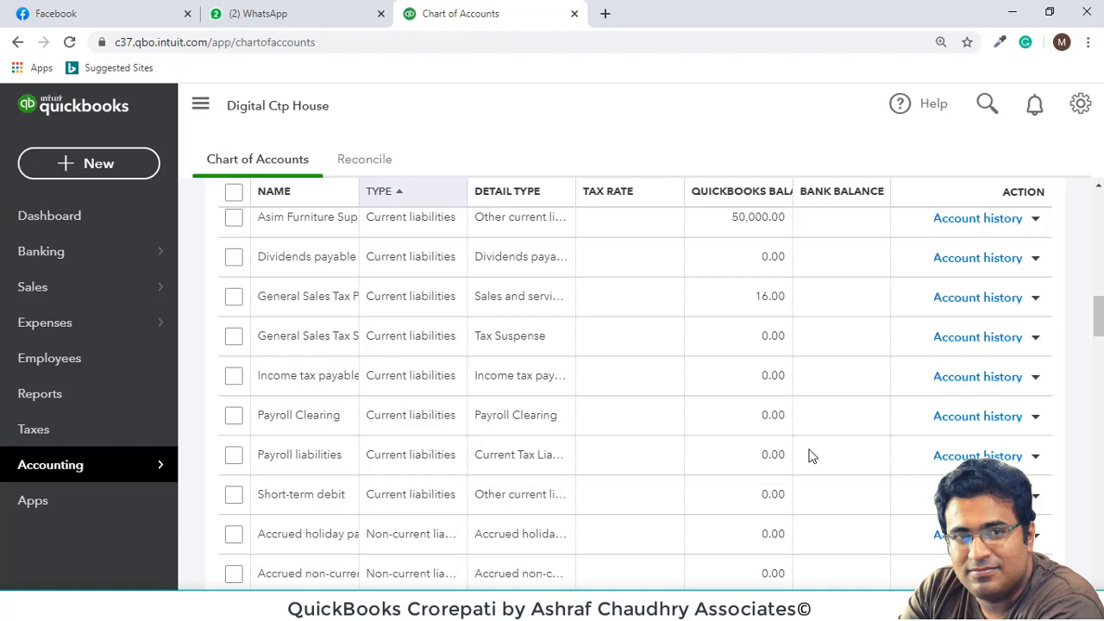
left_click(1074, 108)
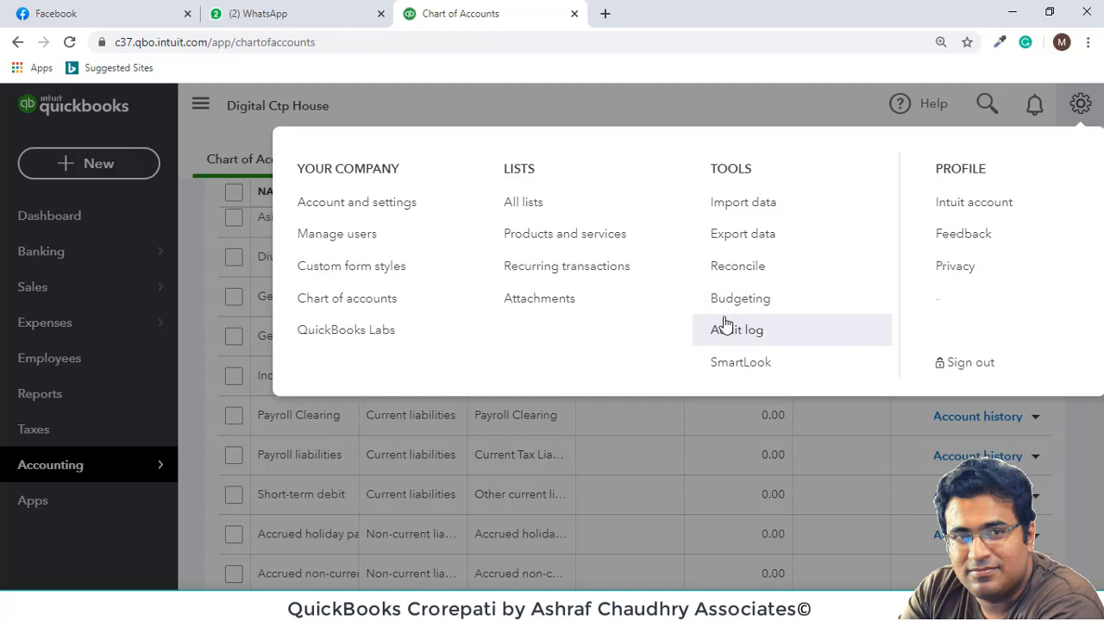
left_click(759, 105)
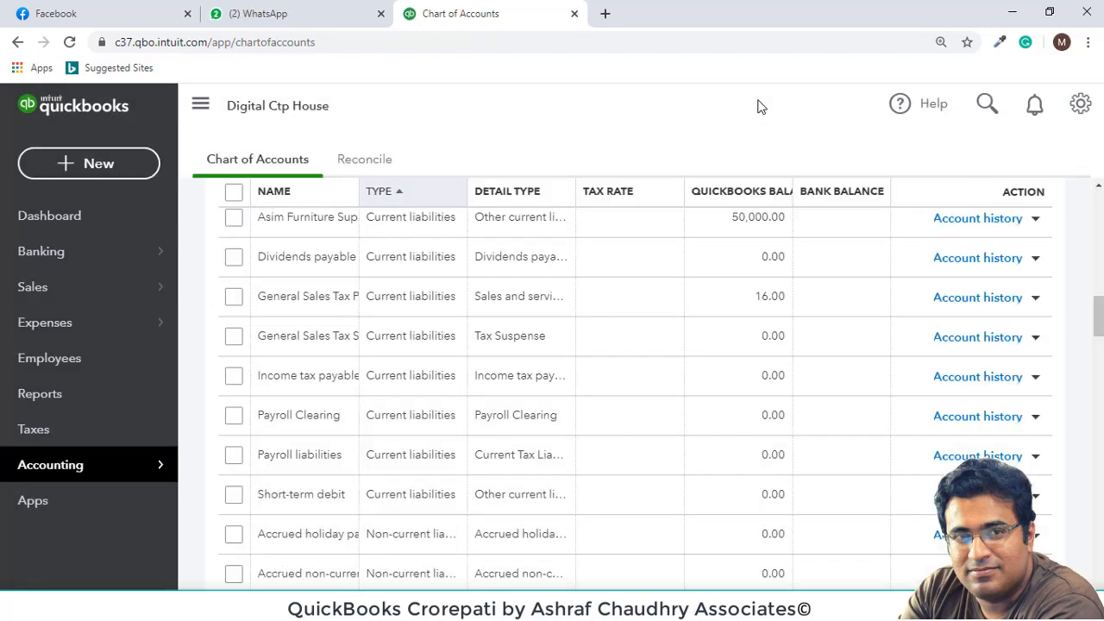